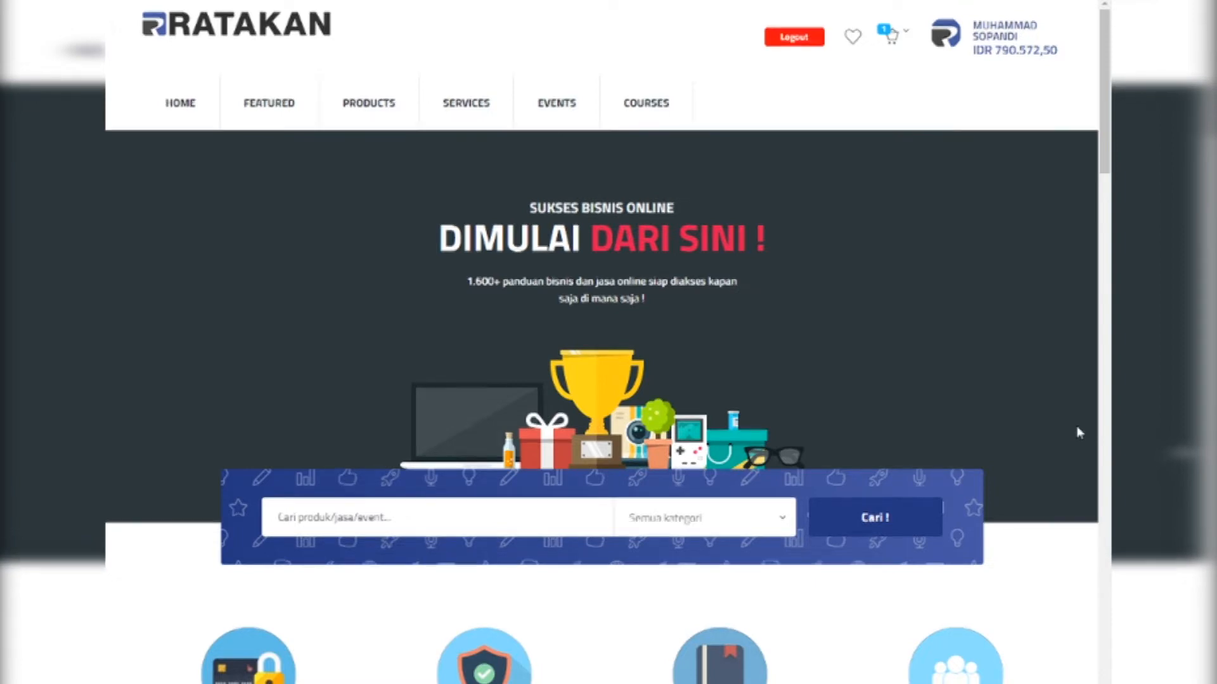
Step: Open the account's product dashboard and start creating a new product
{"action": "mouse_move", "coordinate": [998, 52]}
{"action": "right_click", "coordinate": [979, 92]}
{"action": "key", "text": "Escape"}
{"action": "left_click", "coordinate": [979, 89]}
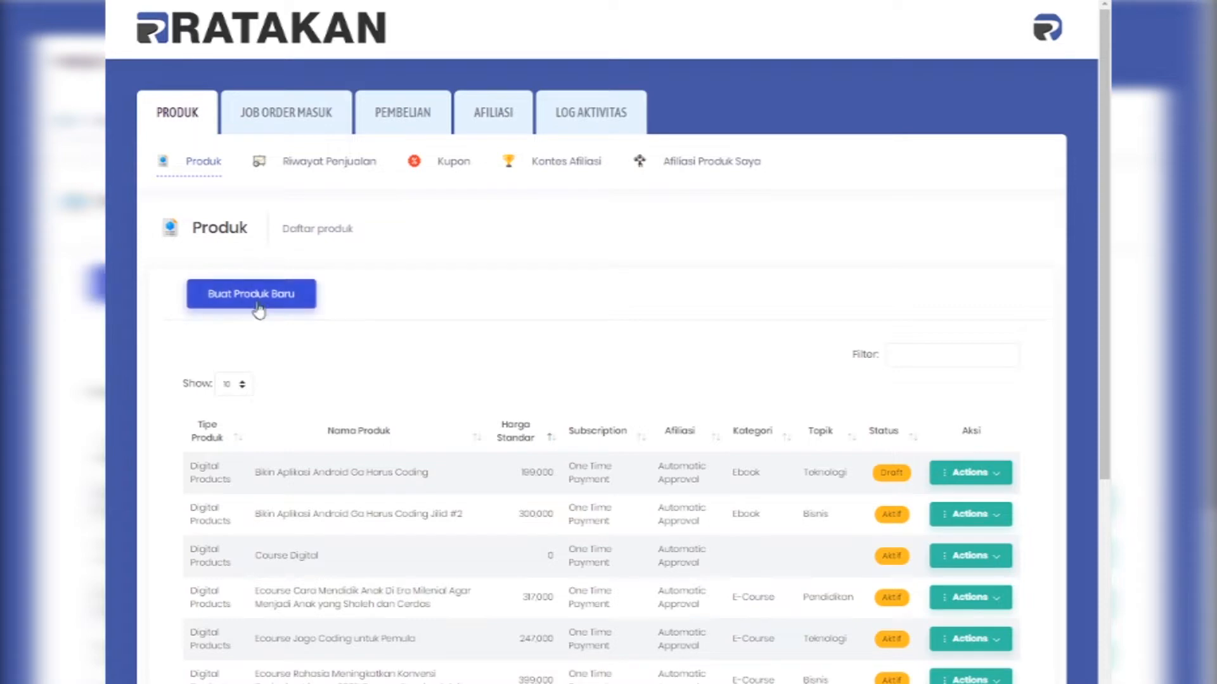
{"action": "left_click", "coordinate": [241, 291]}
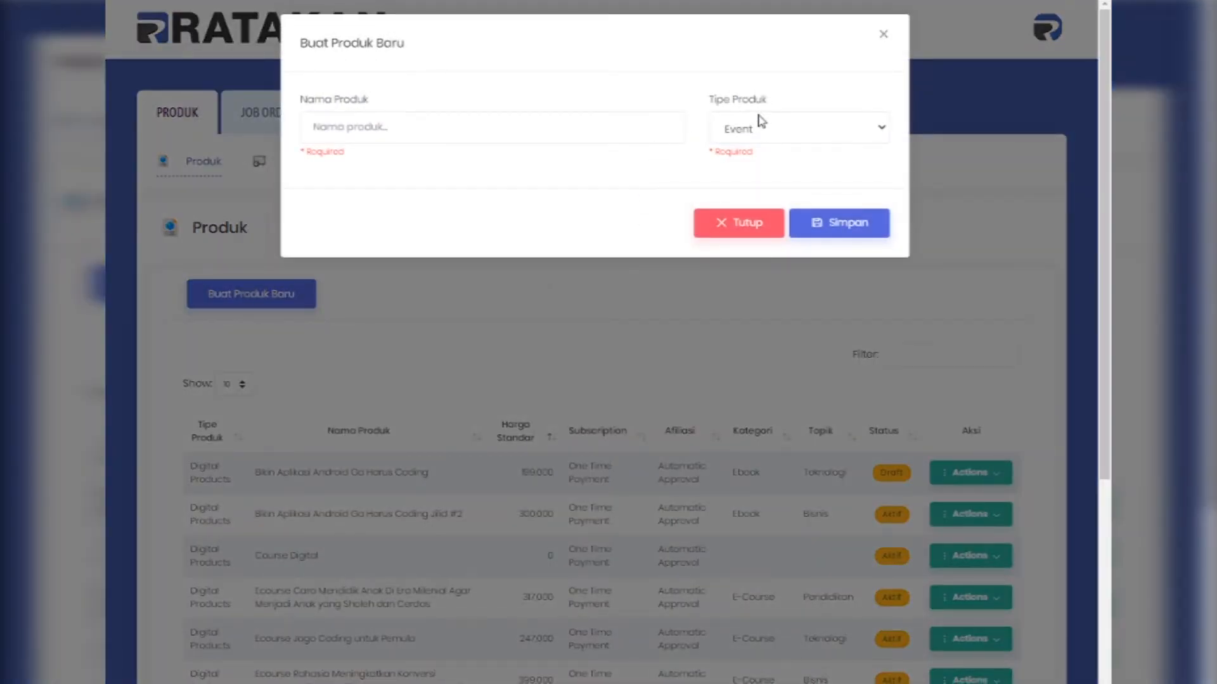
Step: Set the new product's type to Digital Products
{"action": "left_click", "coordinate": [754, 128]}
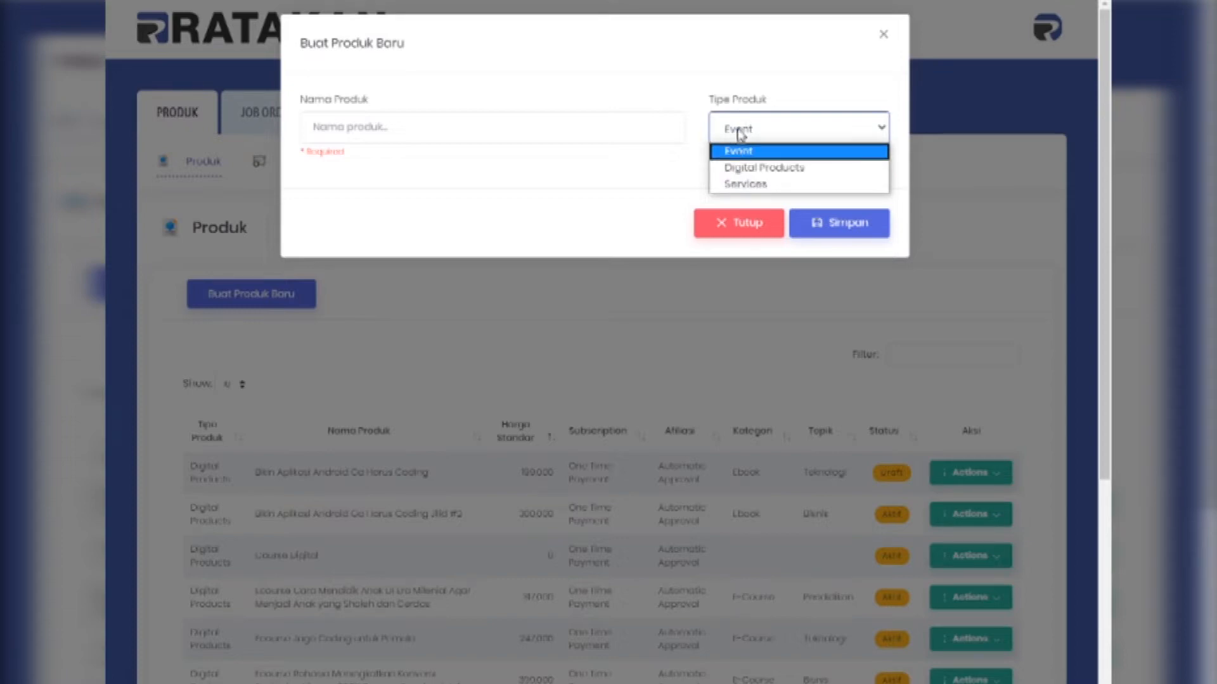
{"action": "left_click", "coordinate": [743, 170]}
{"action": "left_click", "coordinate": [567, 132]}
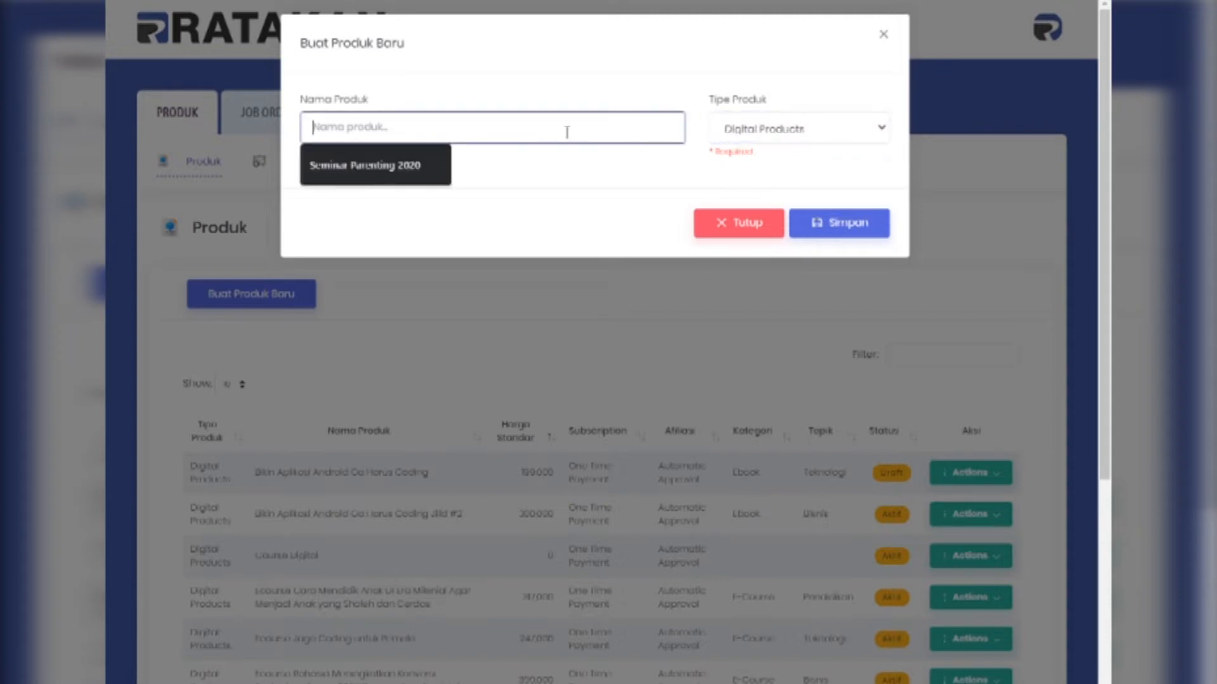
{"action": "left_click", "coordinate": [498, 99]}
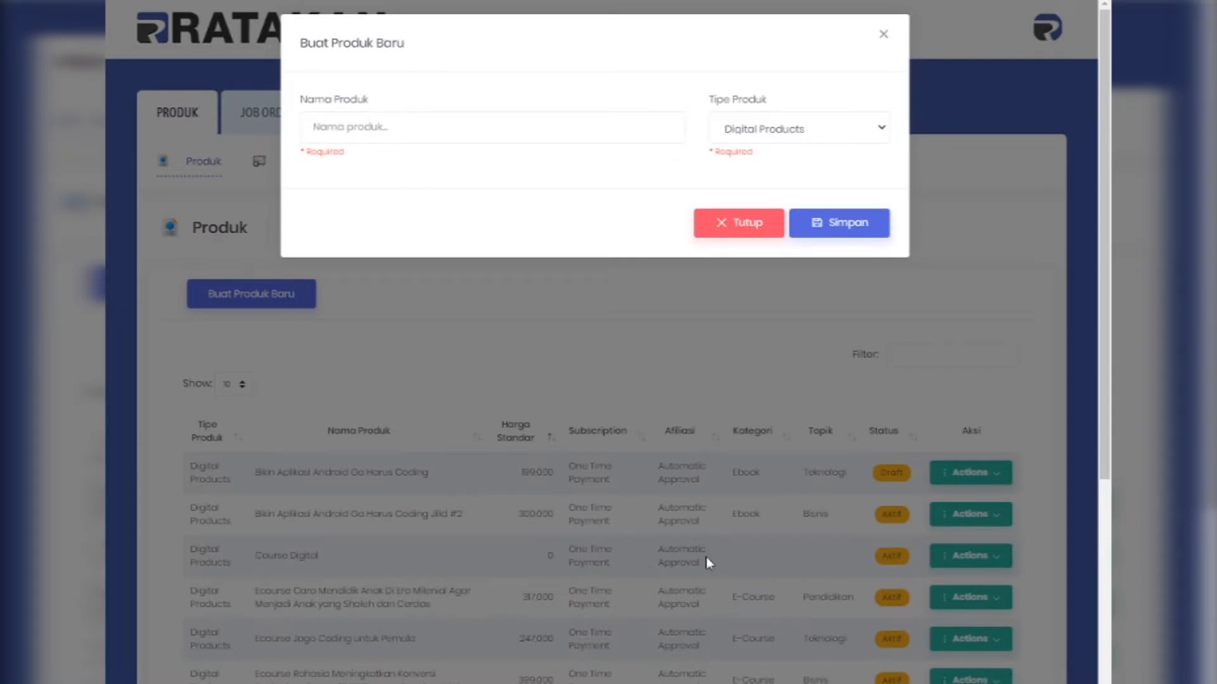
Step: Copy the title "Panduan Bikin Aplikasi Android Tanpa Coding" from the Notepad file into the product name and save the product
{"action": "key", "text": "alt+Tab"}
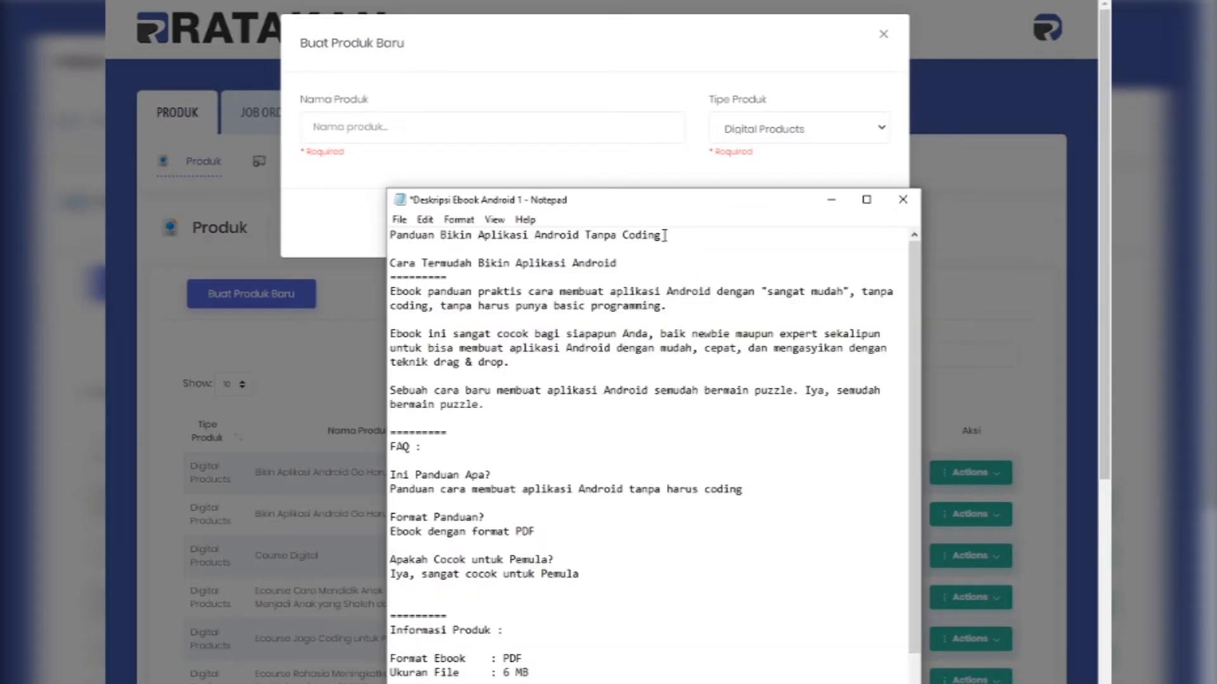
{"action": "left_click_drag", "start_coordinate": [670, 237], "coordinate": [388, 222]}
{"action": "key", "text": "ctrl+c"}
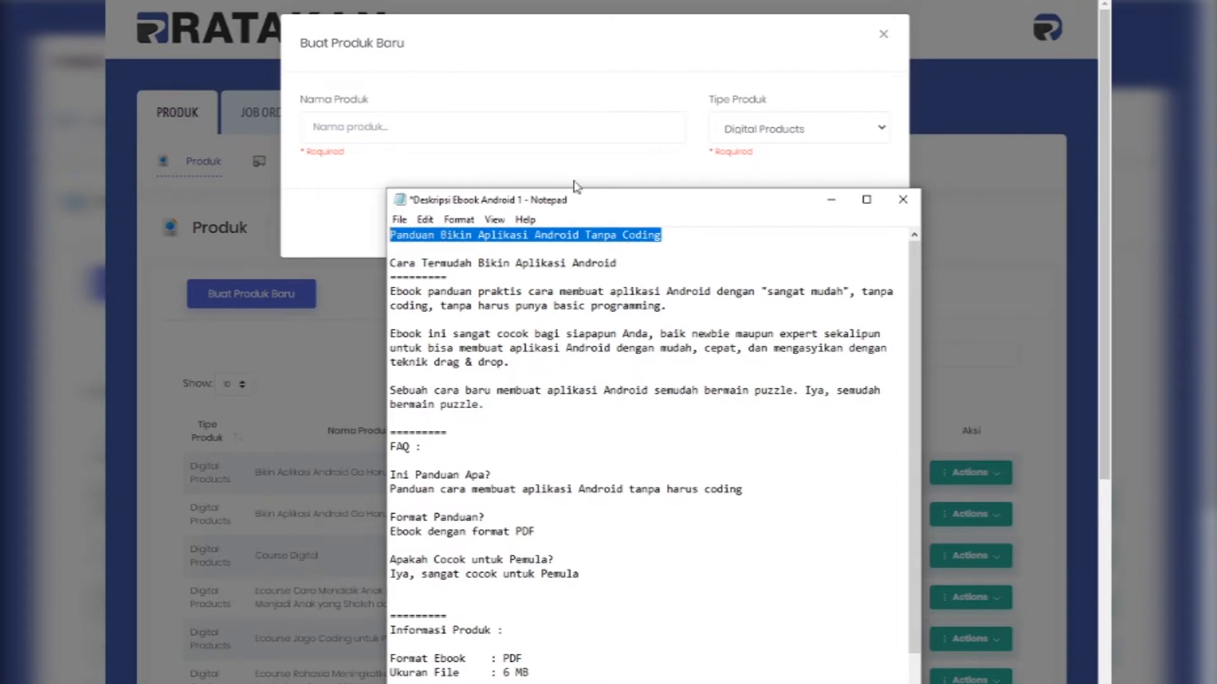
{"action": "left_click", "coordinate": [540, 181]}
{"action": "left_click", "coordinate": [420, 131]}
{"action": "key", "text": "ctrl+v"}
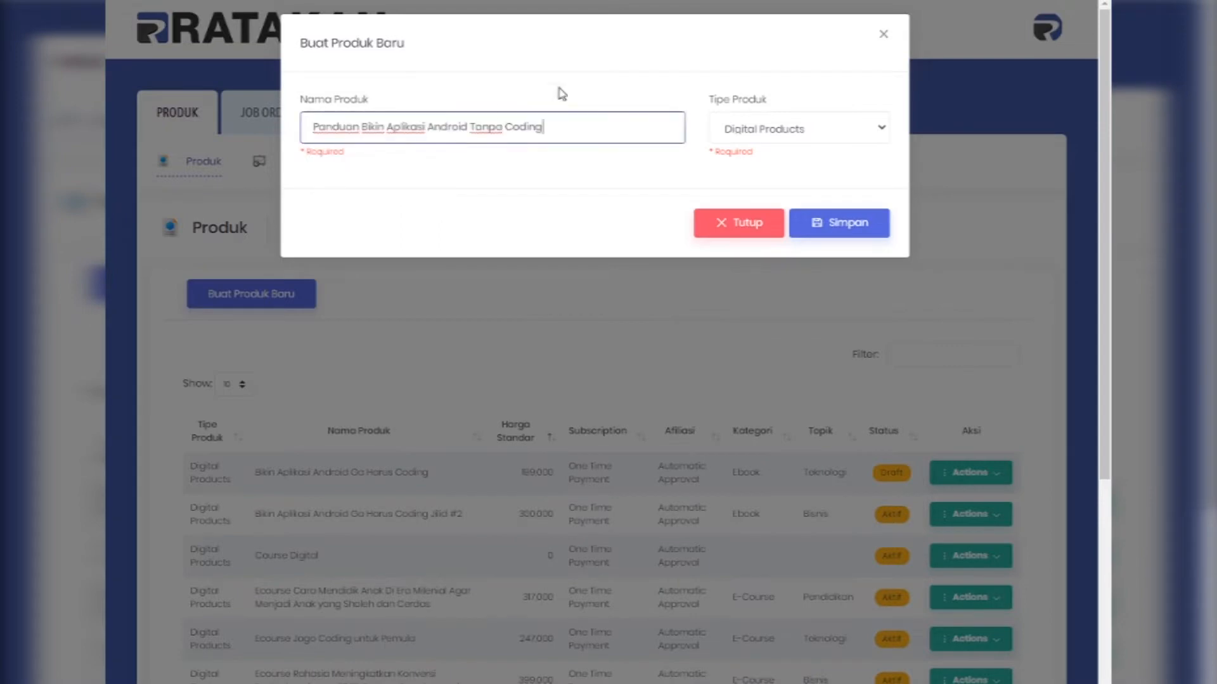
{"action": "left_click", "coordinate": [581, 81]}
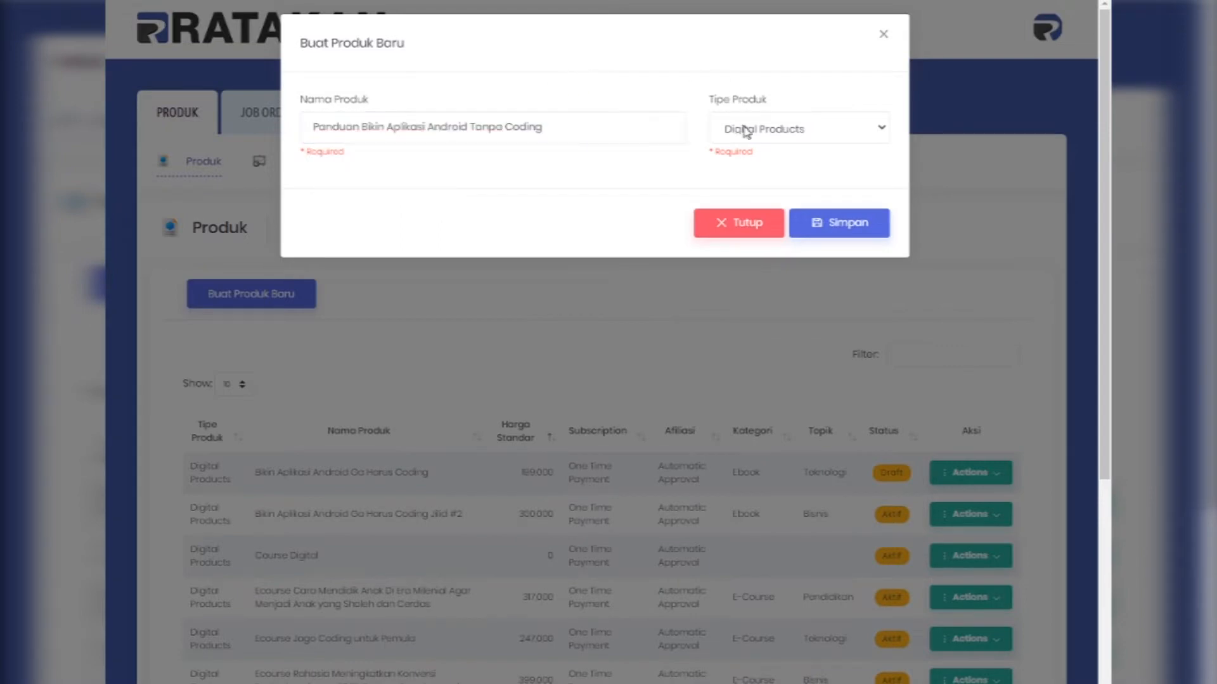
{"action": "left_click", "coordinate": [843, 235]}
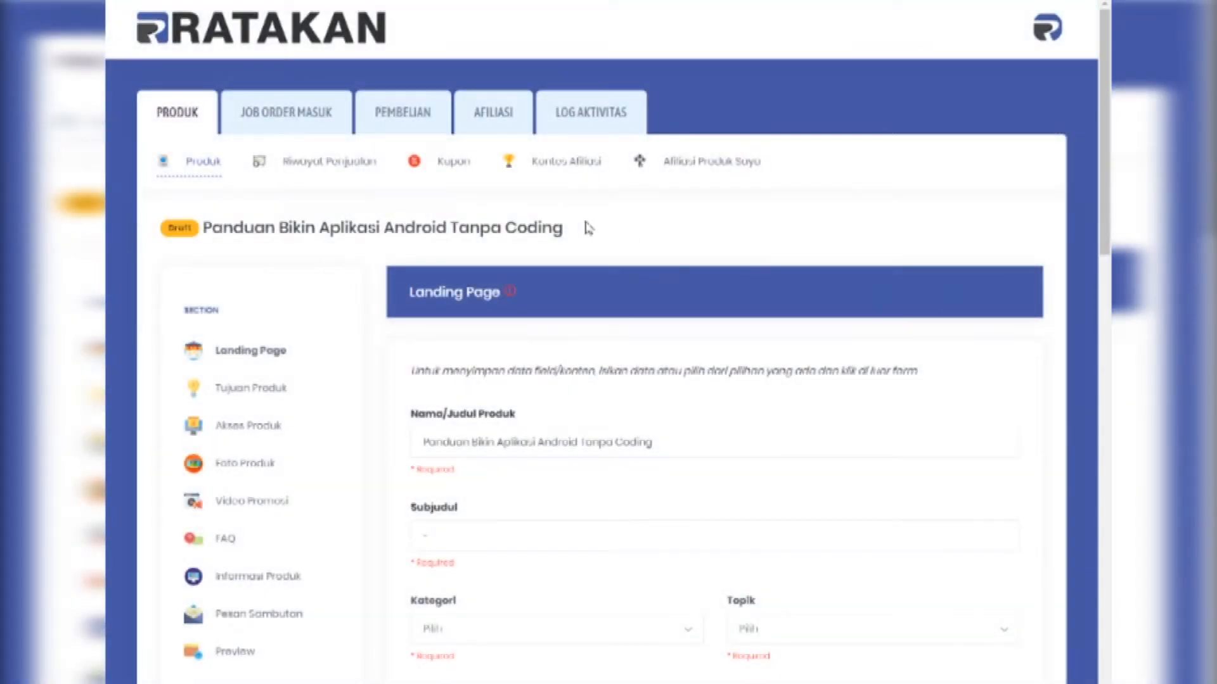
Step: Review the Landing Page form's sections and fields, from the product title through pricing and cover image to the tracking IDs
{"action": "scroll", "coordinate": [454, 252], "scroll_direction": "down", "scroll_amount": 2}
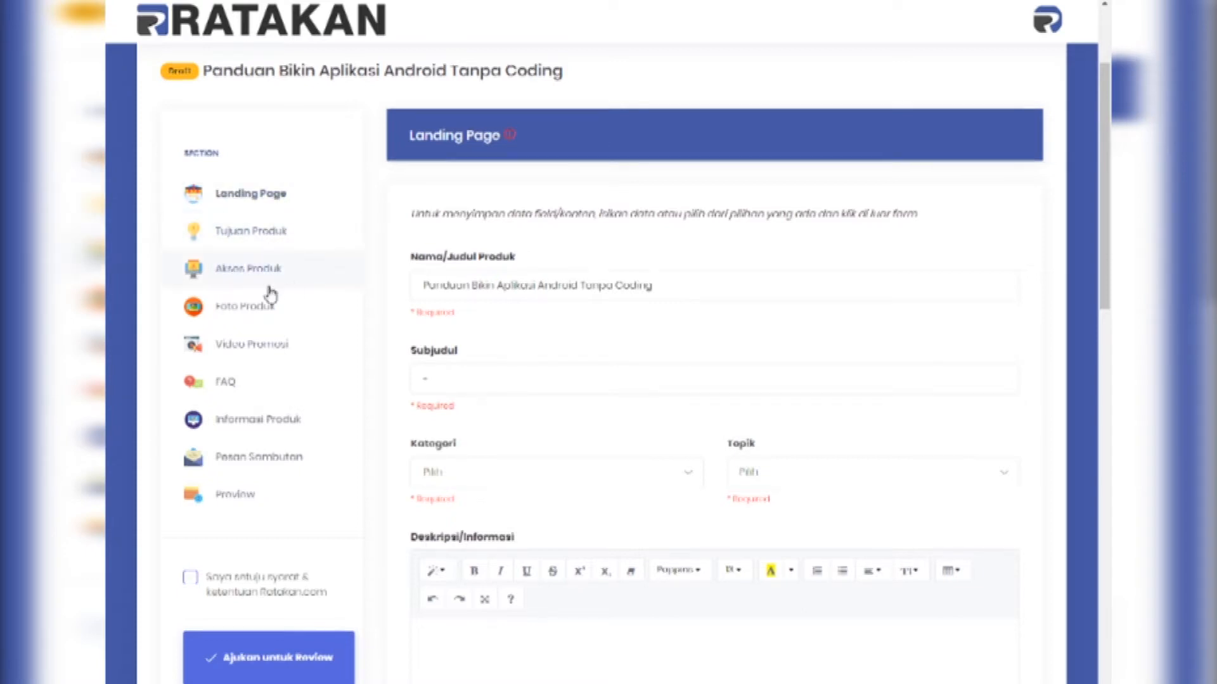
{"action": "scroll", "coordinate": [271, 295], "scroll_direction": "down", "scroll_amount": 1}
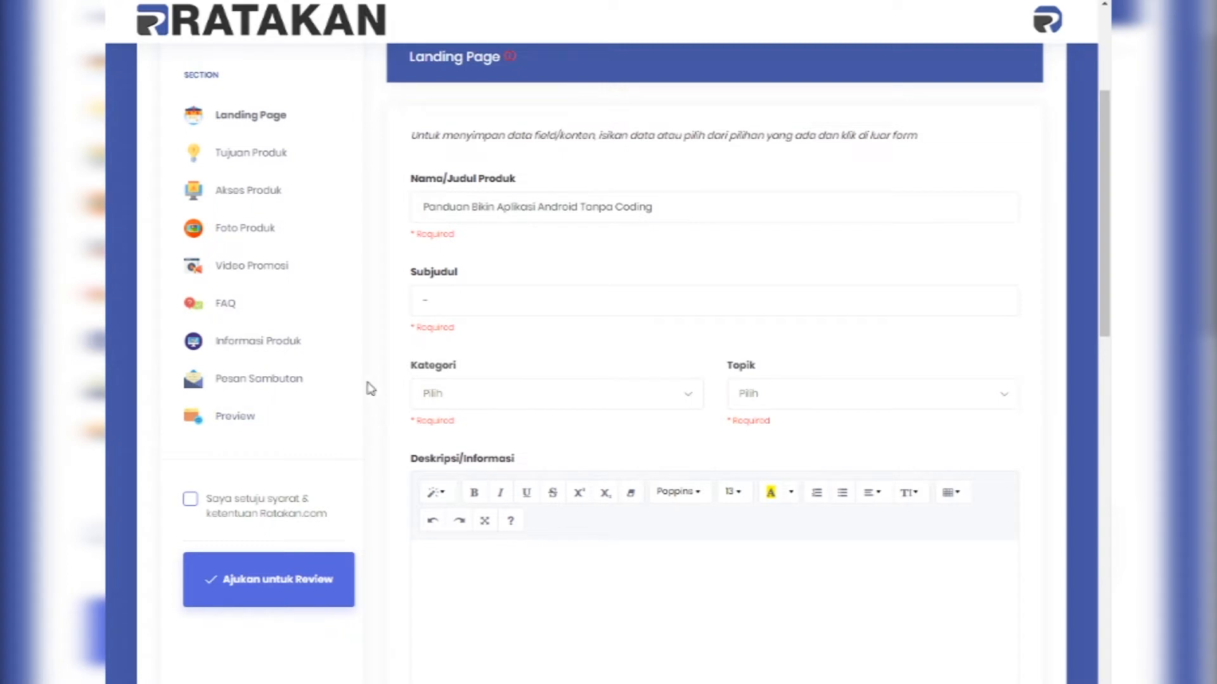
{"action": "scroll", "coordinate": [361, 381], "scroll_direction": "up", "scroll_amount": 1}
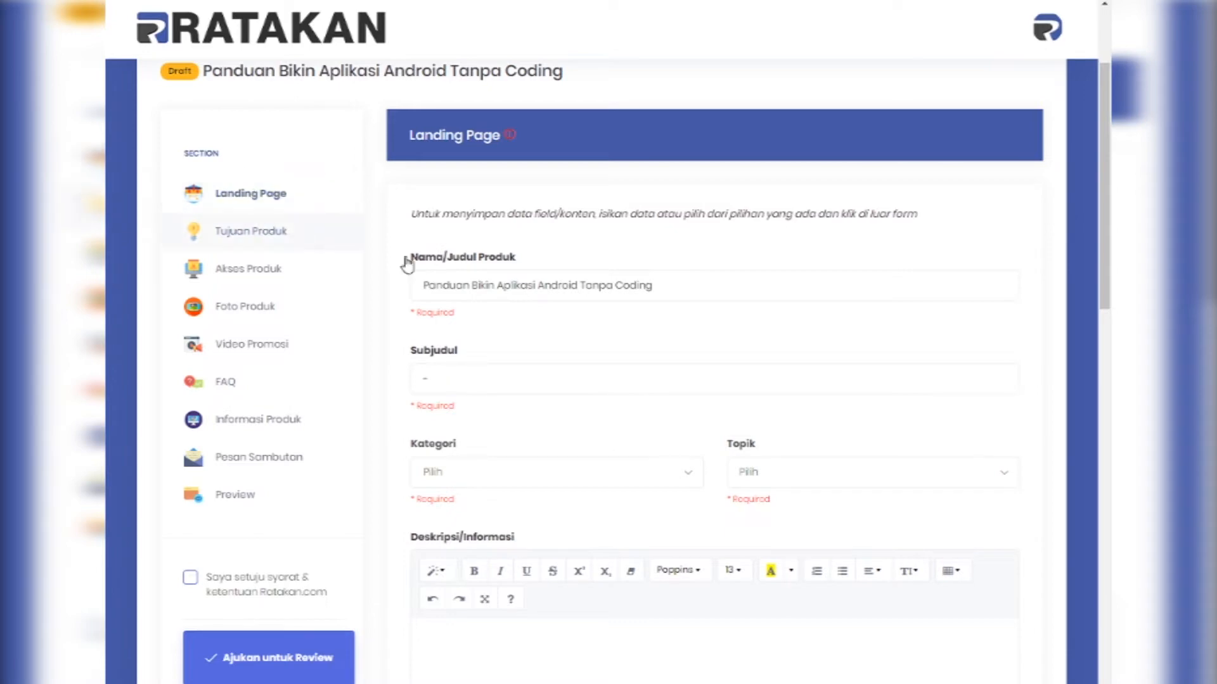
{"action": "scroll", "coordinate": [698, 299], "scroll_direction": "down", "scroll_amount": 1}
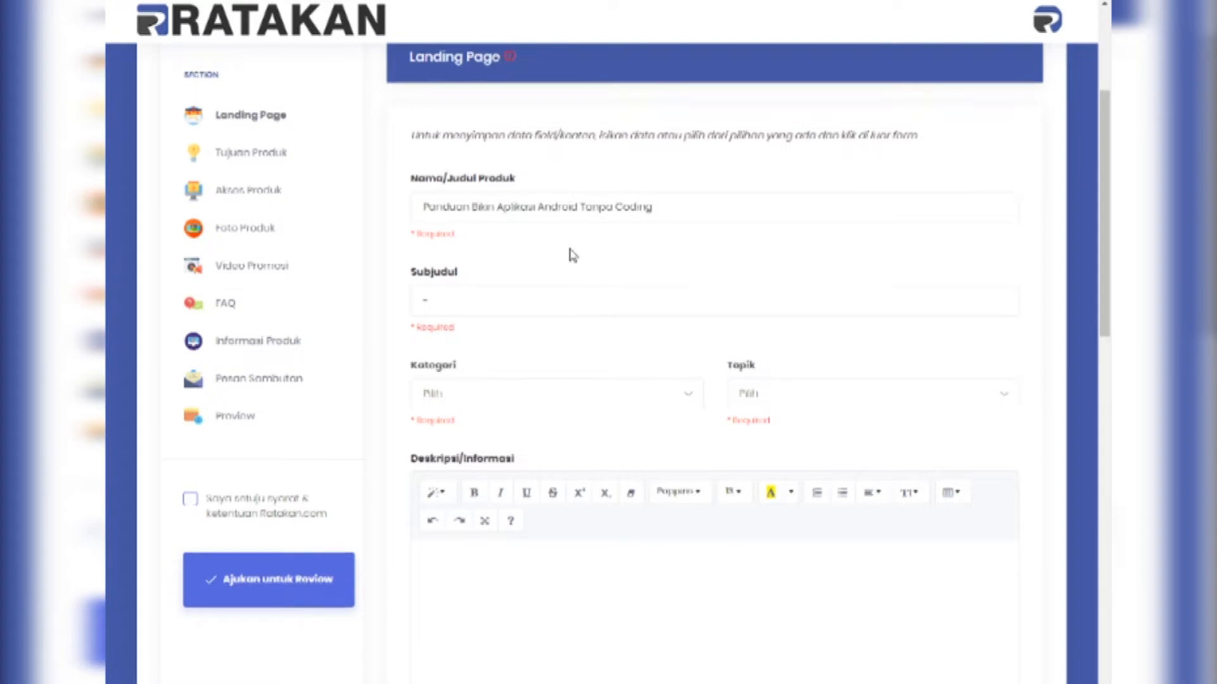
{"action": "scroll", "coordinate": [573, 255], "scroll_direction": "down", "scroll_amount": 1}
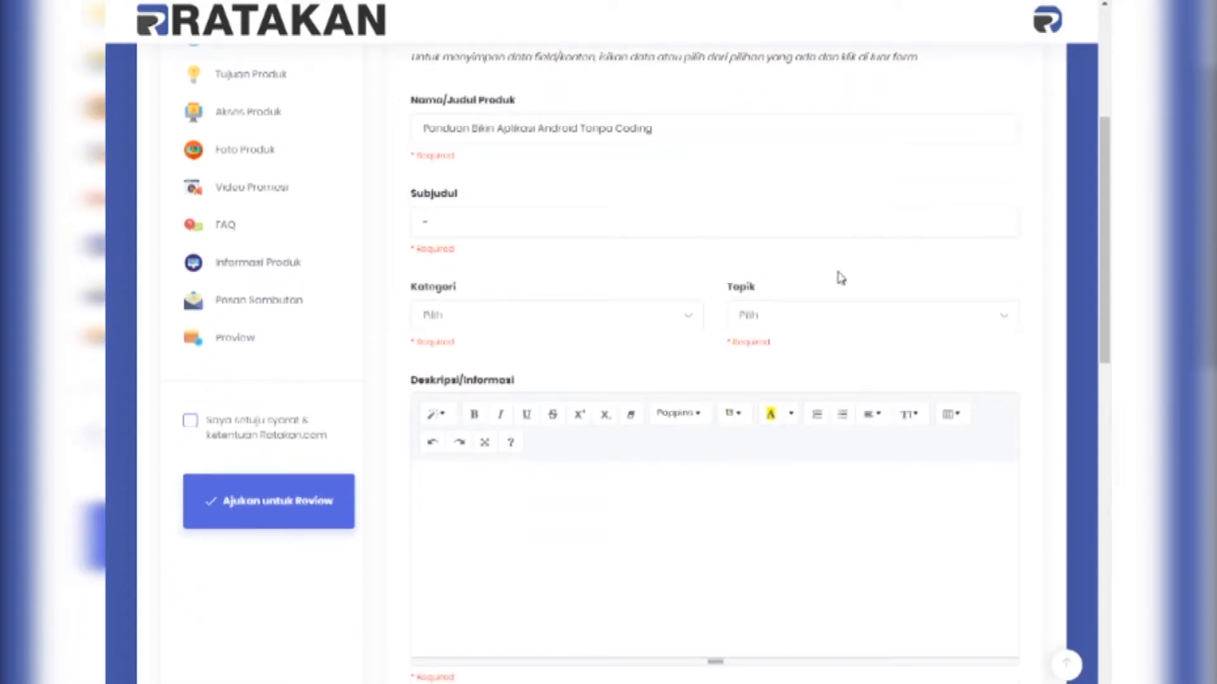
{"action": "scroll", "coordinate": [806, 275], "scroll_direction": "down", "scroll_amount": 2}
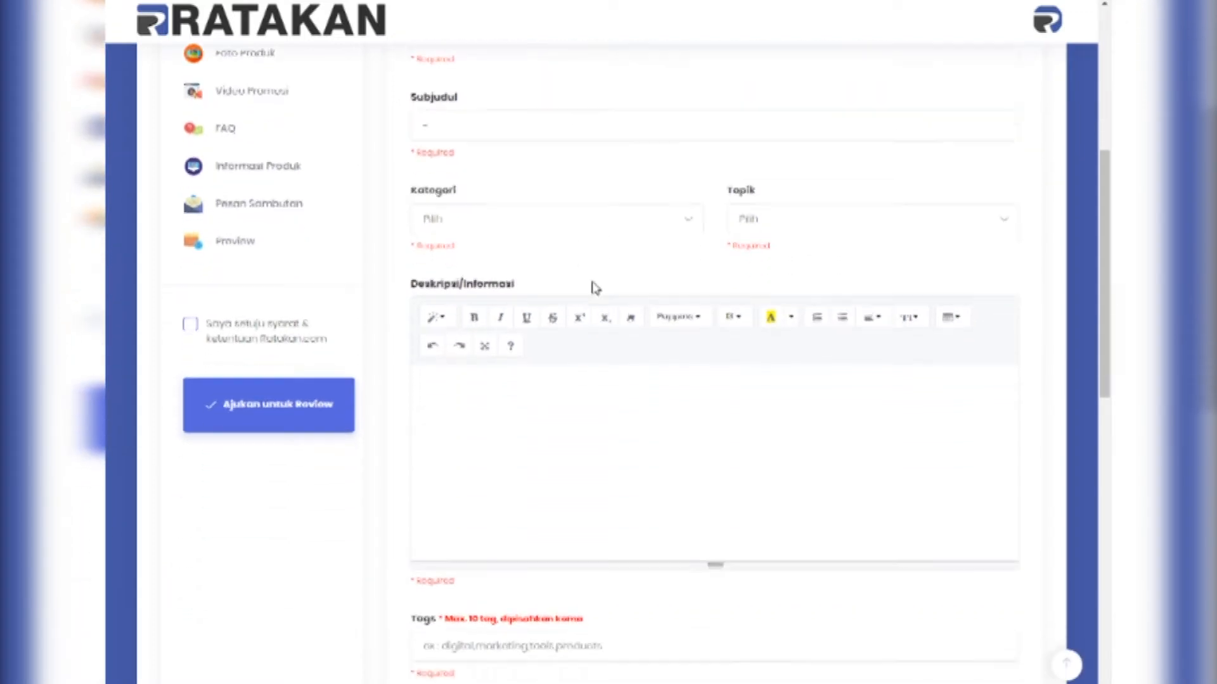
{"action": "scroll", "coordinate": [582, 326], "scroll_direction": "down", "scroll_amount": 7}
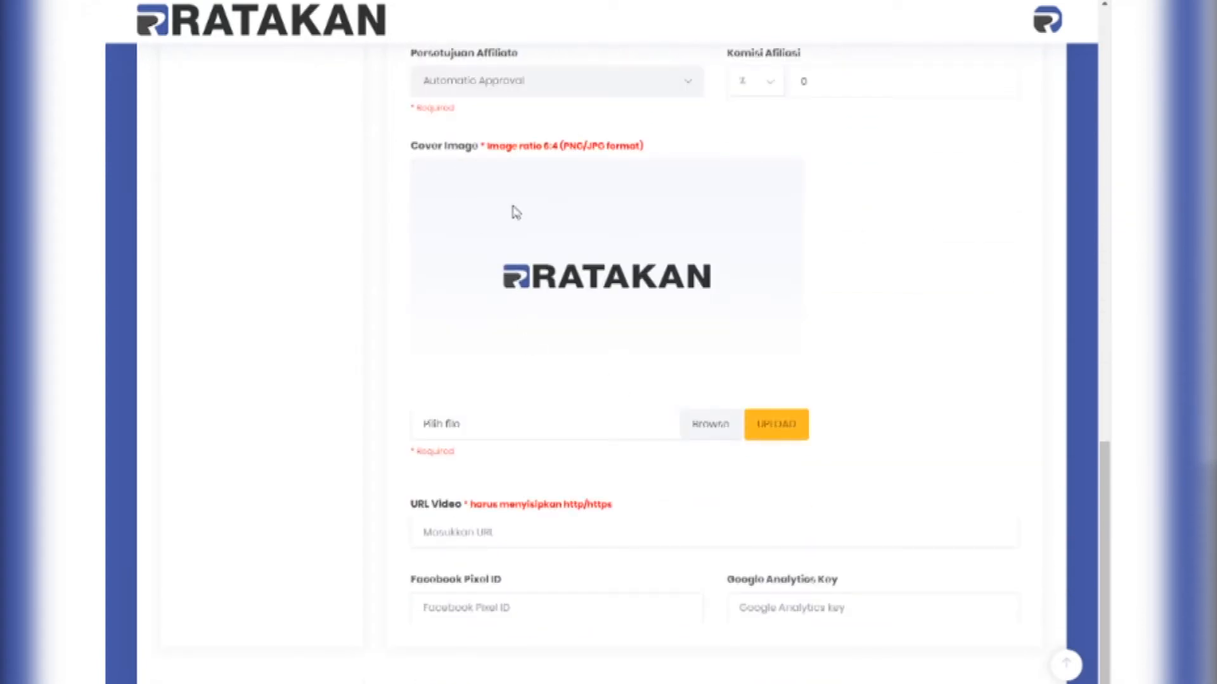
{"action": "scroll", "coordinate": [526, 241], "scroll_direction": "up", "scroll_amount": 1}
{"action": "scroll", "coordinate": [537, 261], "scroll_direction": "up", "scroll_amount": 1}
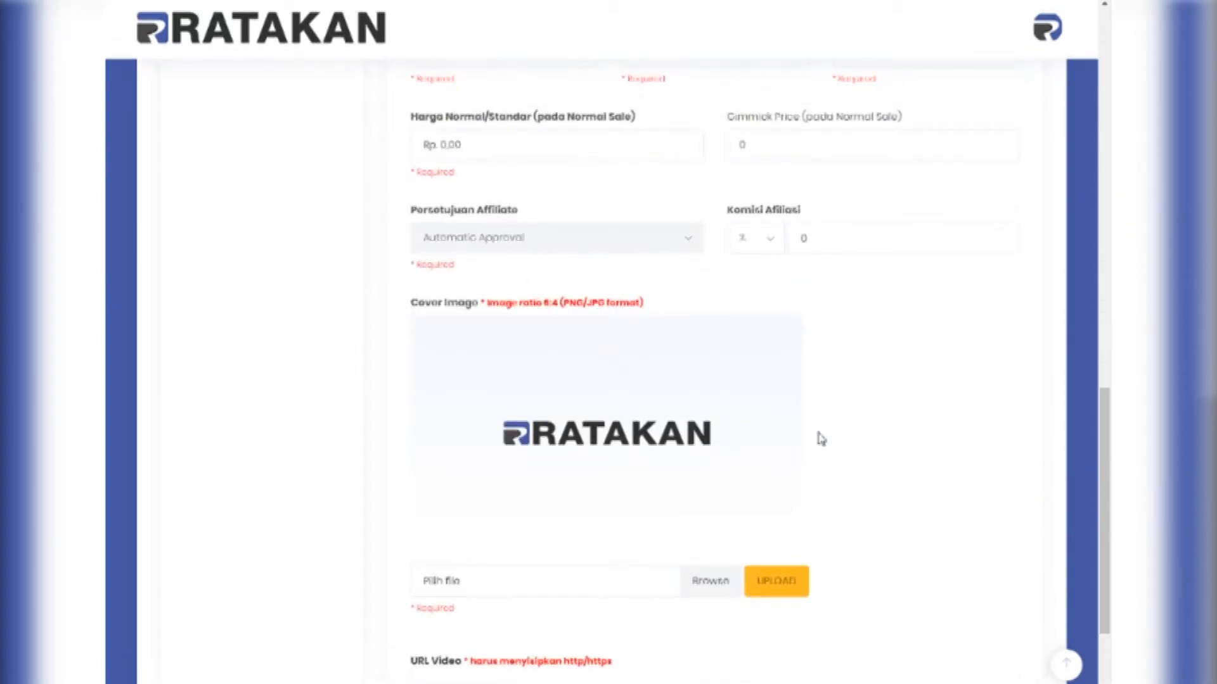
{"action": "scroll", "coordinate": [862, 437], "scroll_direction": "up", "scroll_amount": 9}
{"action": "scroll", "coordinate": [865, 439], "scroll_direction": "up", "scroll_amount": 4}
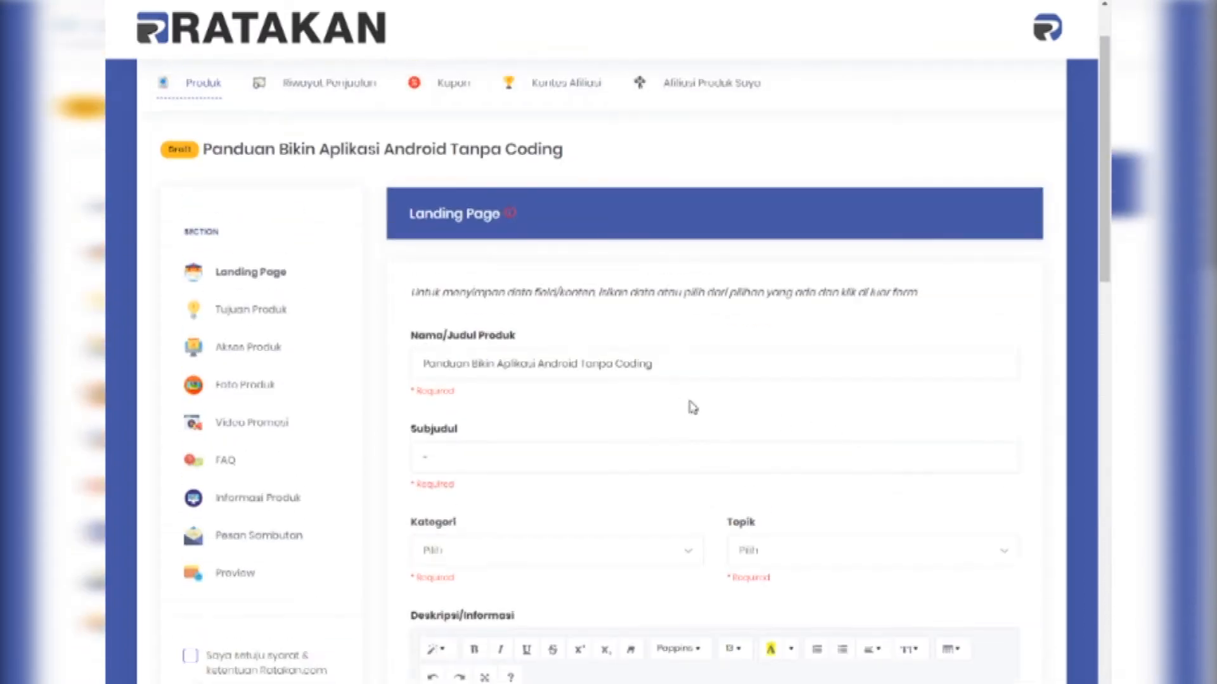
{"action": "scroll", "coordinate": [573, 380], "scroll_direction": "down", "scroll_amount": 2}
{"action": "left_click", "coordinate": [435, 208]}
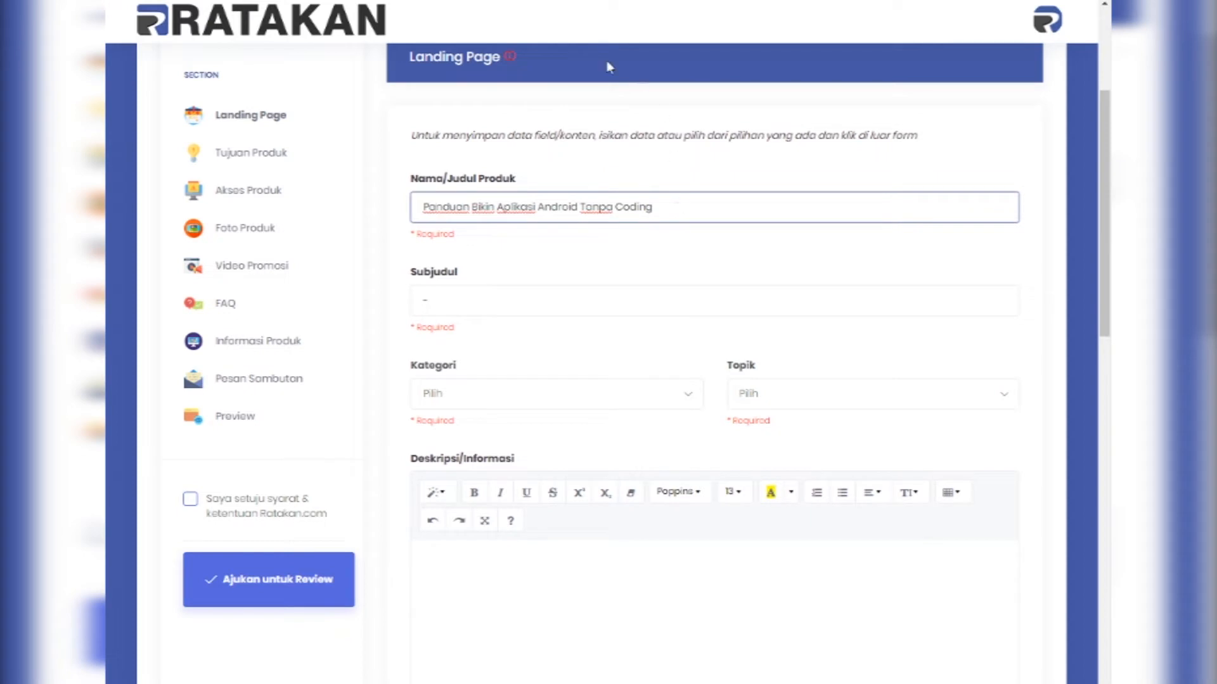
Step: Replace the Subjudul text with "Cara Termudah Bikin Aplikasi Android", copied from the Notepad file
{"action": "scroll", "coordinate": [573, 279], "scroll_direction": "down", "scroll_amount": 3}
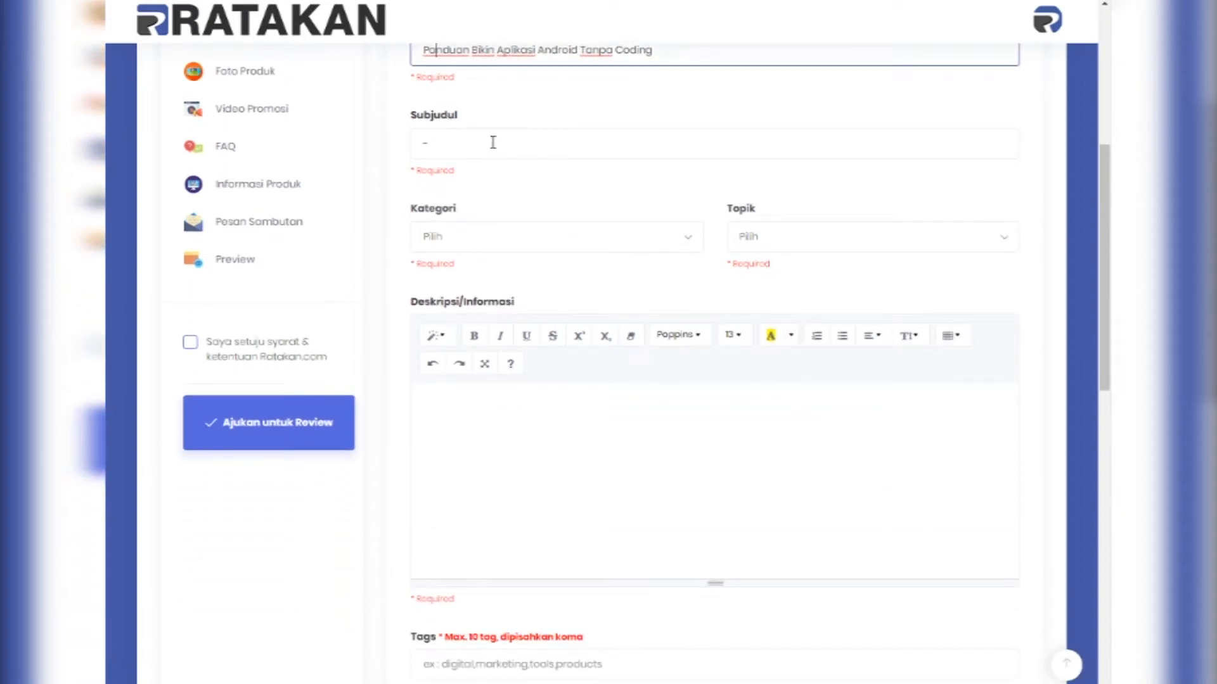
{"action": "scroll", "coordinate": [488, 182], "scroll_direction": "up", "scroll_amount": 1}
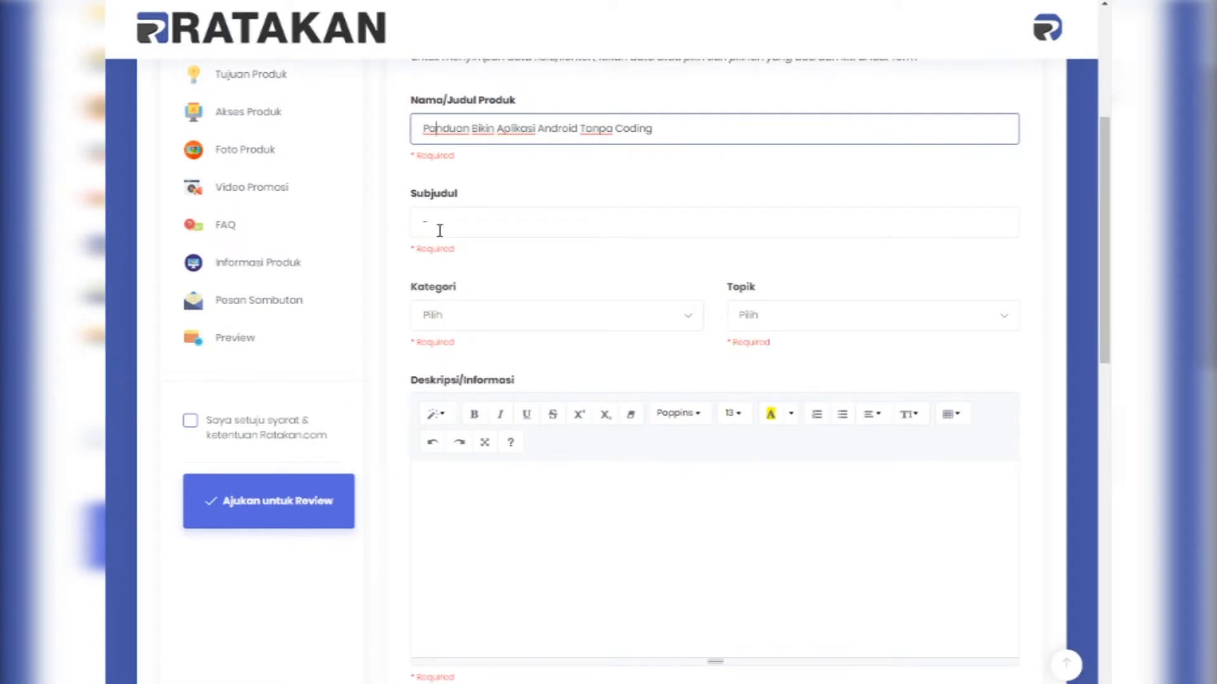
{"action": "double_click", "coordinate": [470, 230]}
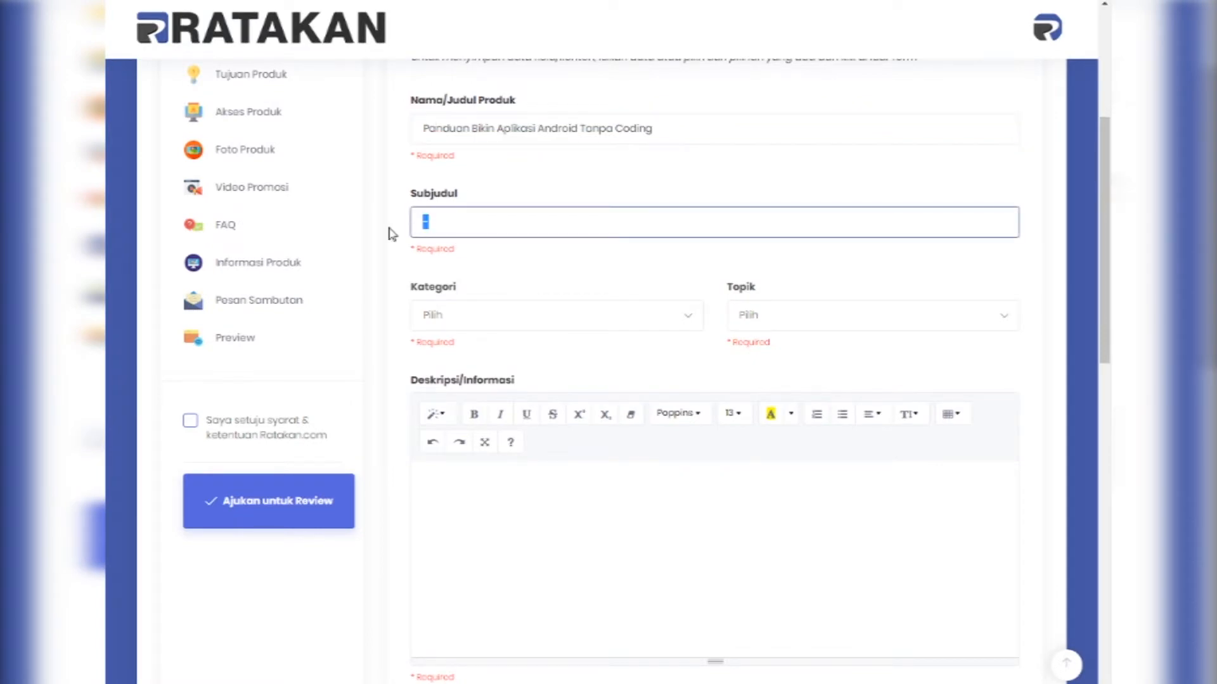
{"action": "key", "text": "alt+Tab"}
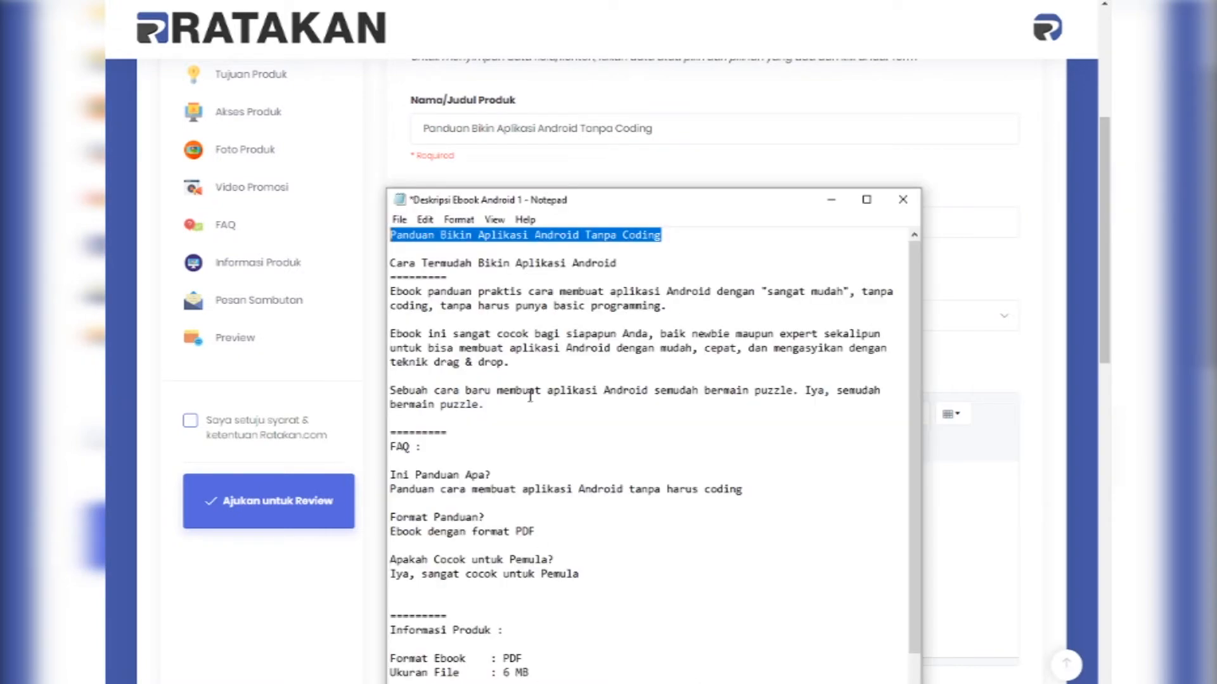
{"action": "left_click_drag", "start_coordinate": [390, 263], "coordinate": [628, 264]}
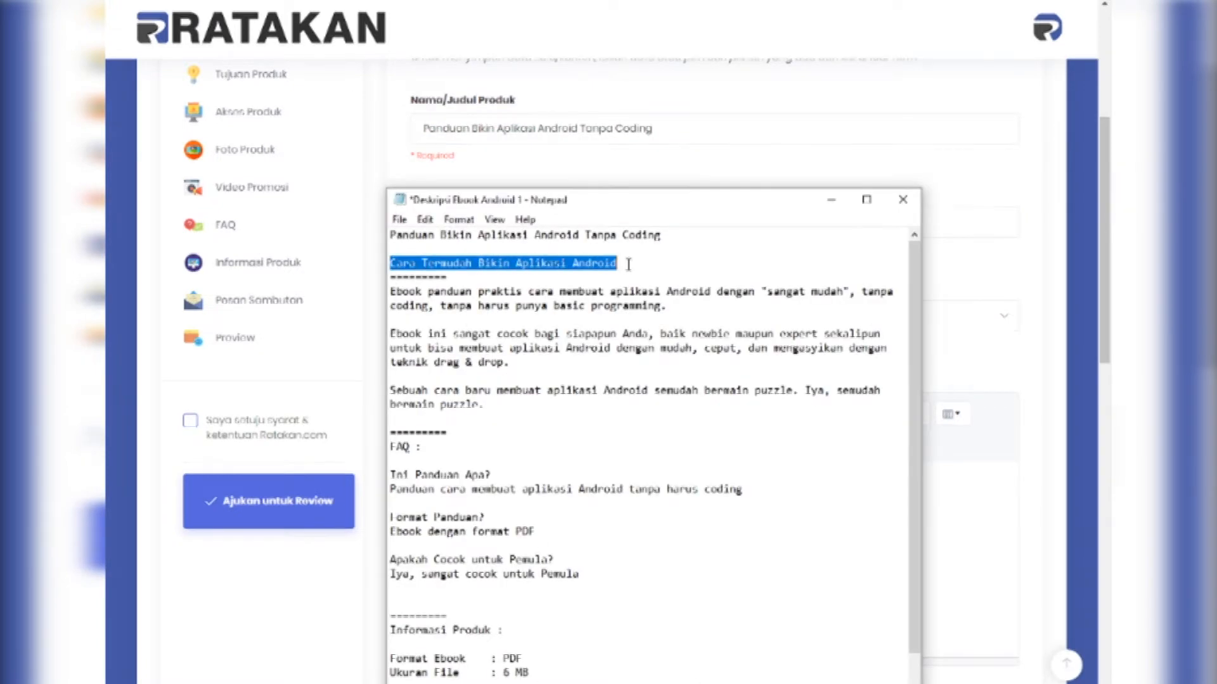
{"action": "key", "text": "ctrl+c"}
{"action": "key", "text": "alt+Tab"}
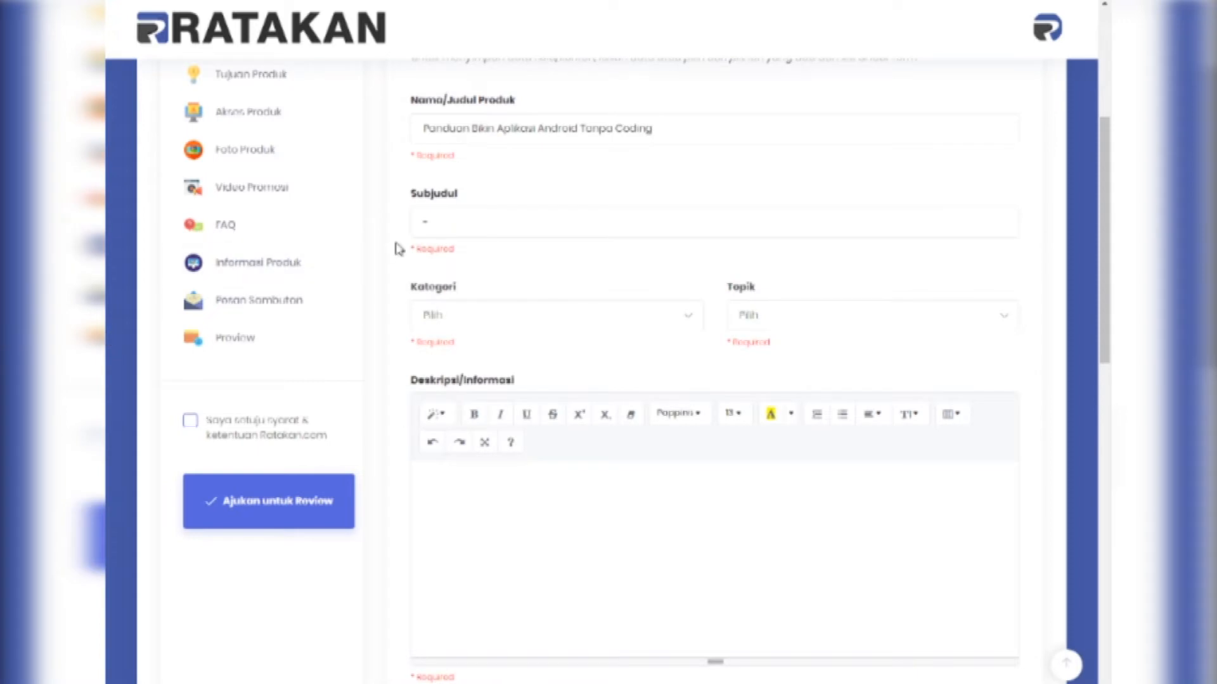
{"action": "double_click", "coordinate": [394, 225]}
{"action": "key", "text": "ctrl+v"}
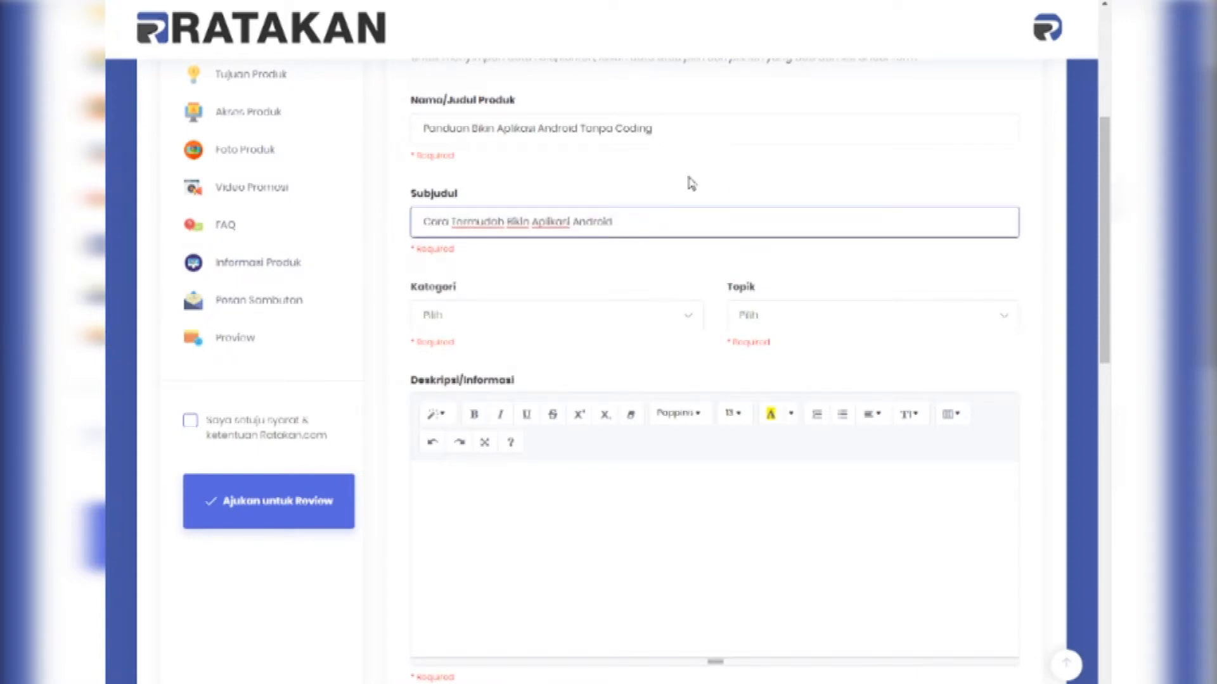
Step: Look over the ebook description in the Notepad file and return to the product form
{"action": "scroll", "coordinate": [693, 183], "scroll_direction": "down", "scroll_amount": 1}
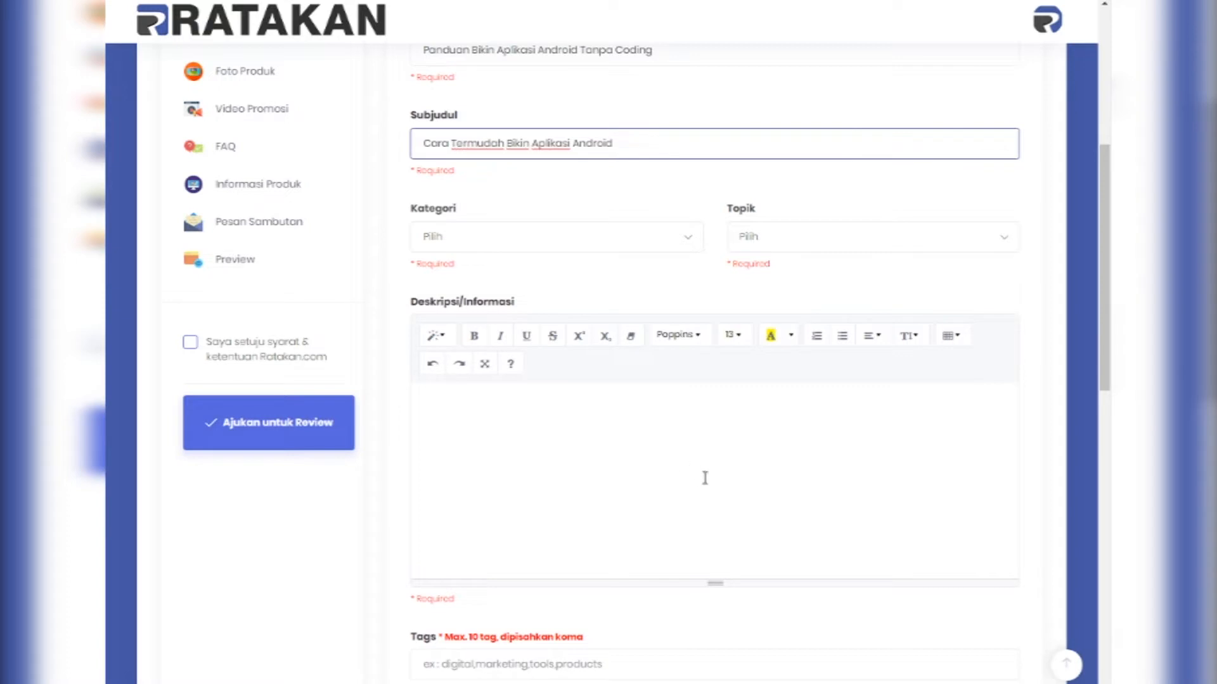
{"action": "key", "text": "alt+Tab"}
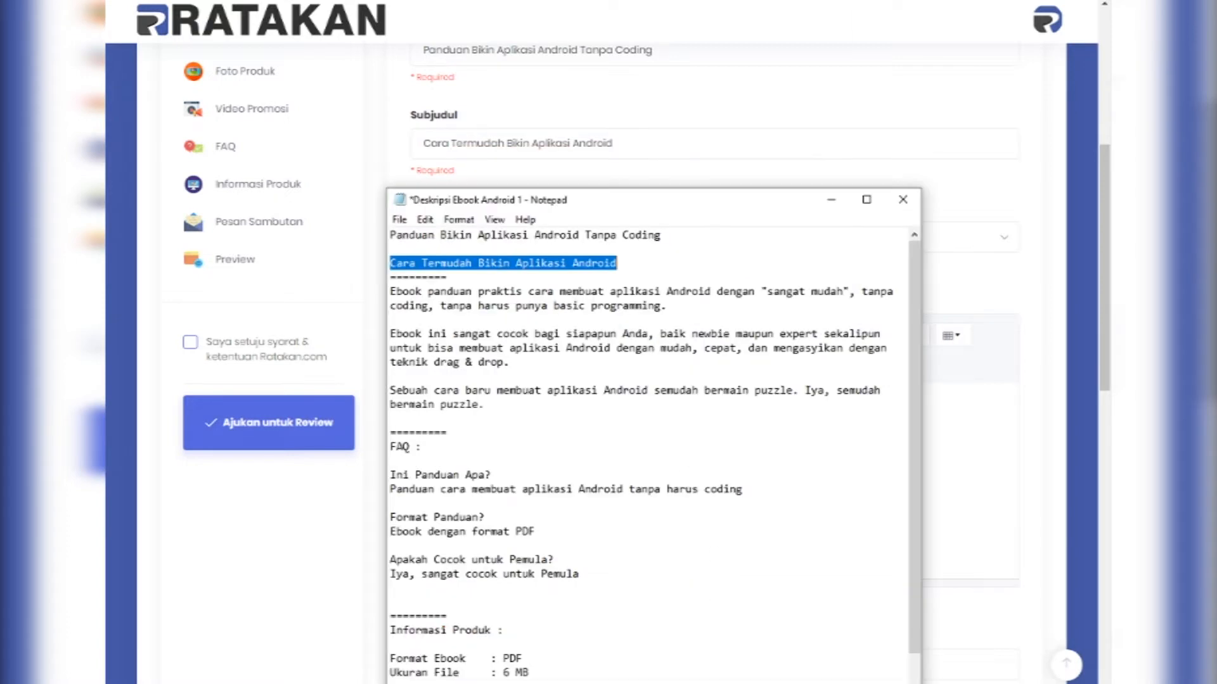
{"action": "left_click", "coordinate": [685, 385]}
{"action": "scroll", "coordinate": [608, 385], "scroll_direction": "down", "scroll_amount": 2}
{"action": "scroll", "coordinate": [557, 317], "scroll_direction": "up", "scroll_amount": 2}
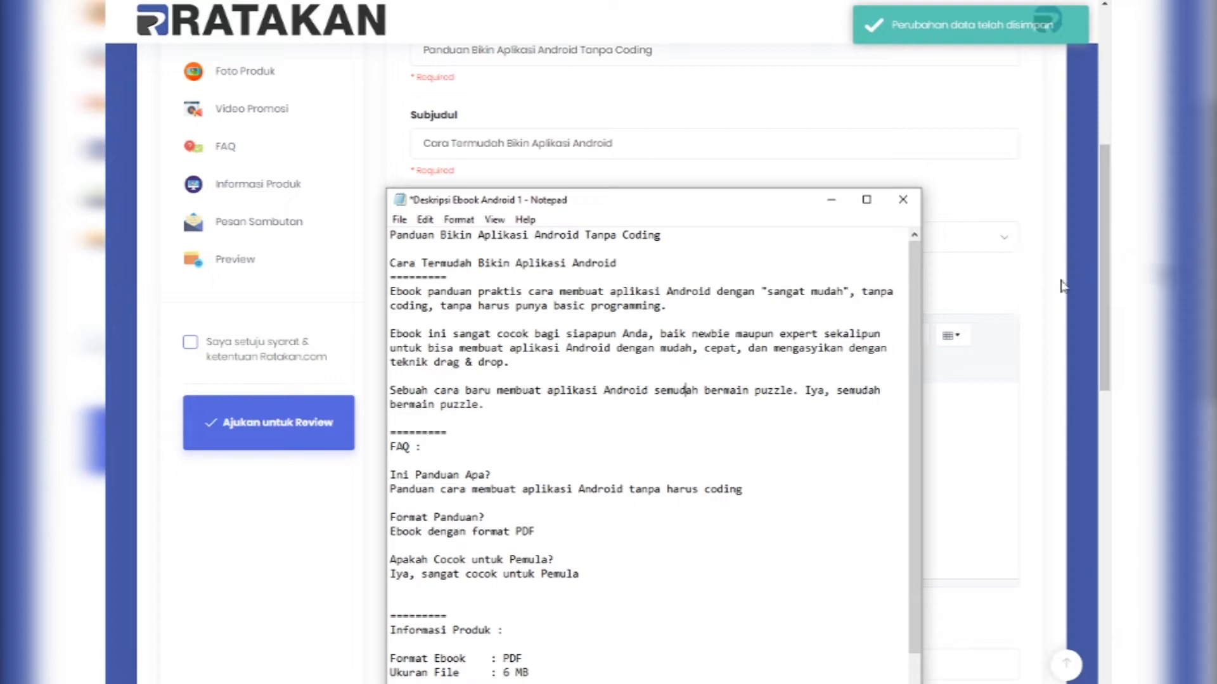
{"action": "left_click", "coordinate": [1107, 312]}
{"action": "scroll", "coordinate": [655, 339], "scroll_direction": "up", "scroll_amount": 3}
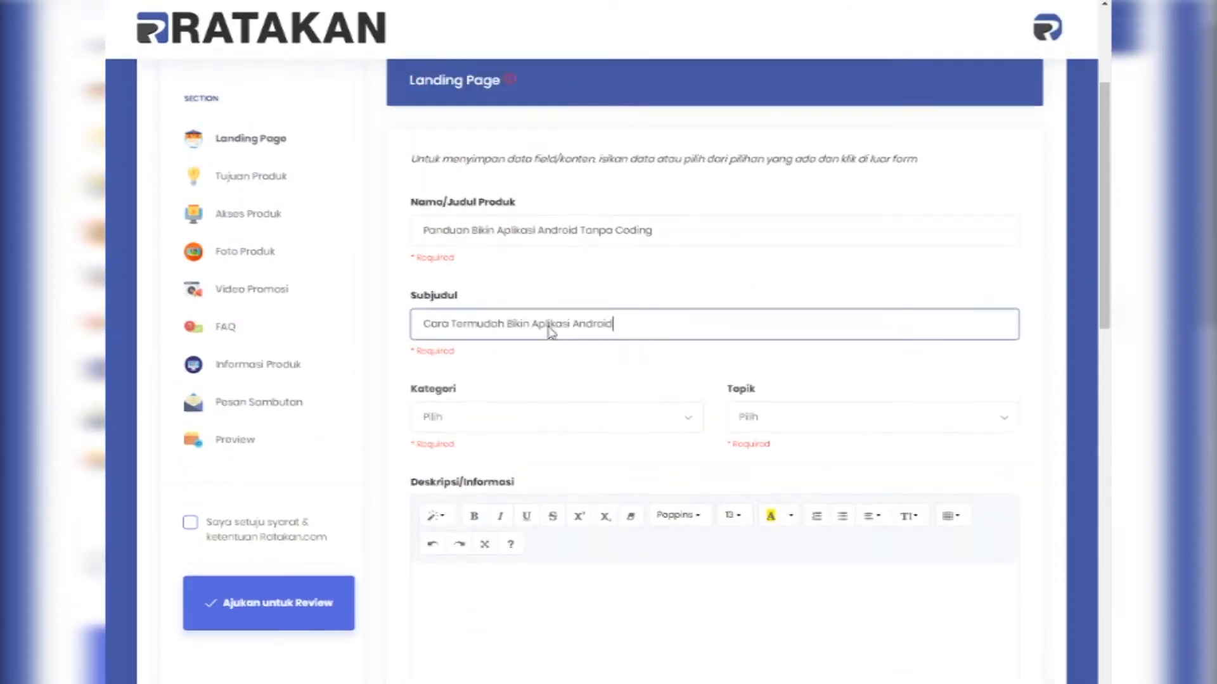
Step: Look through the product categories and set Kategori to Ebook
{"action": "scroll", "coordinate": [533, 328], "scroll_direction": "down", "scroll_amount": 2}
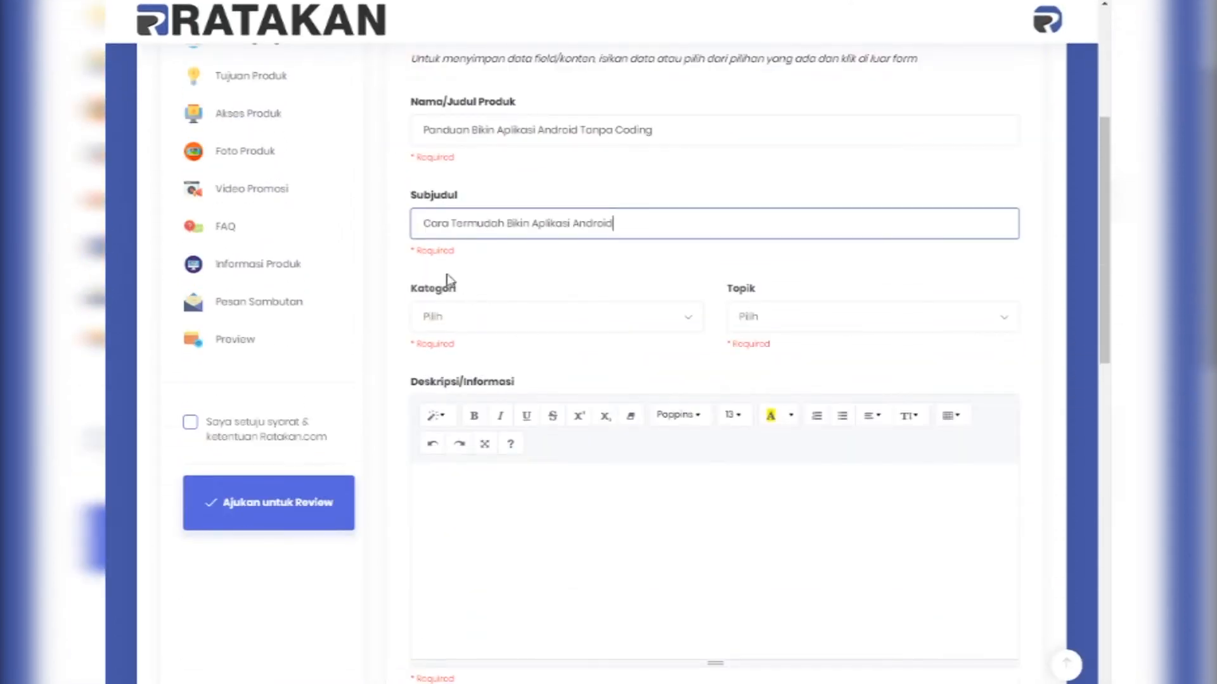
{"action": "left_click", "coordinate": [472, 316]}
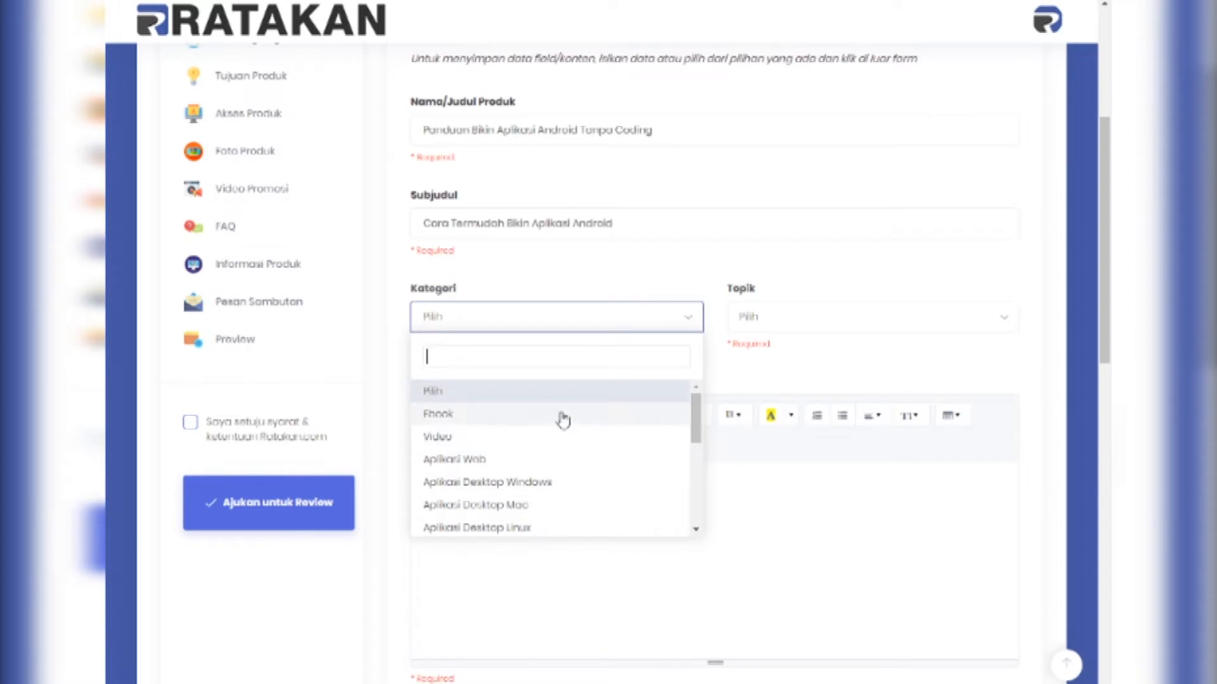
{"action": "scroll", "coordinate": [538, 415], "scroll_direction": "down", "scroll_amount": 1}
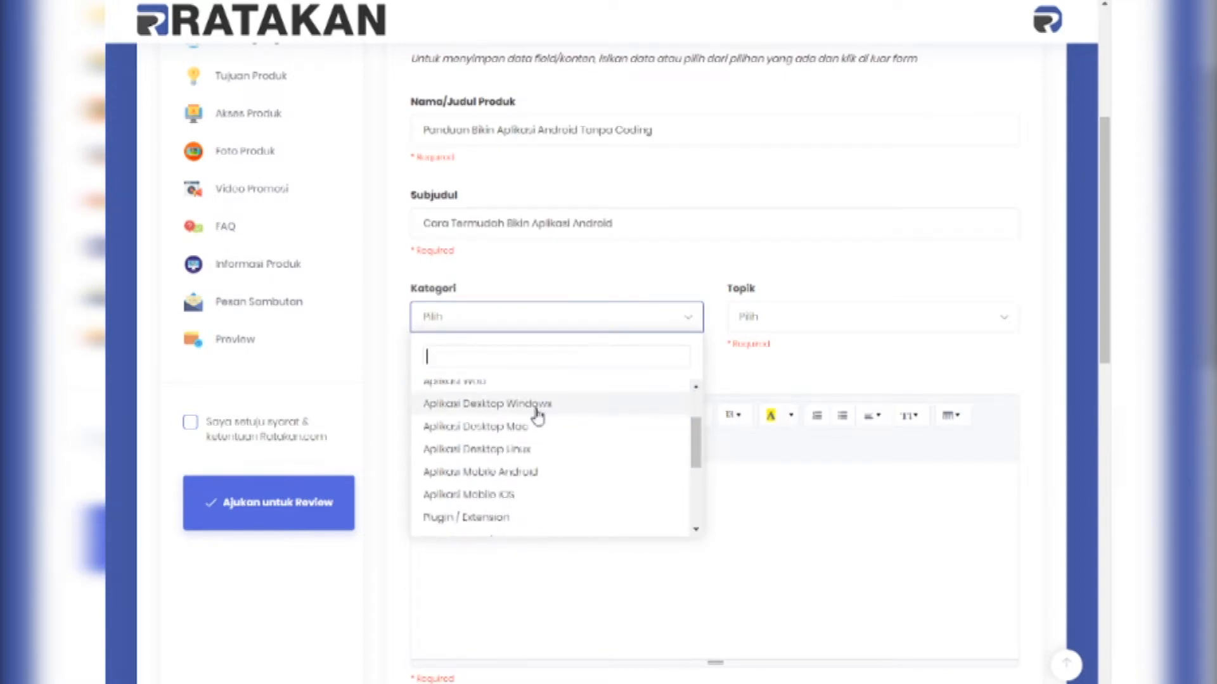
{"action": "scroll", "coordinate": [538, 416], "scroll_direction": "down", "scroll_amount": 3}
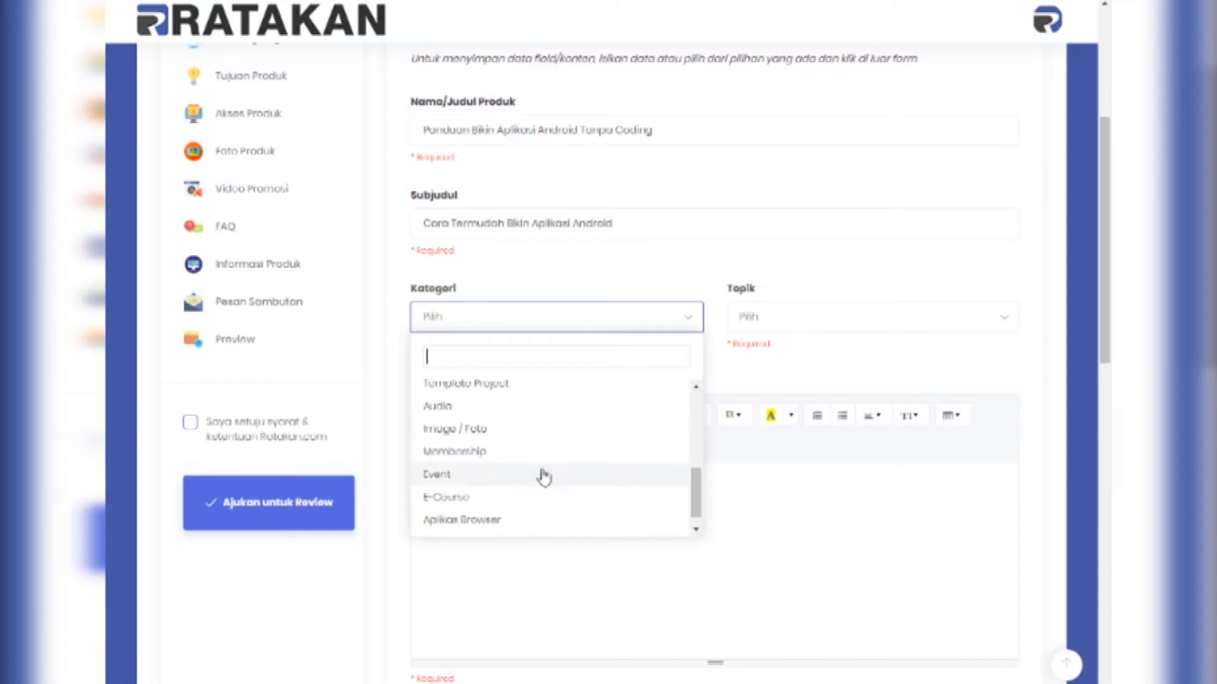
{"action": "scroll", "coordinate": [540, 474], "scroll_direction": "up", "scroll_amount": 2}
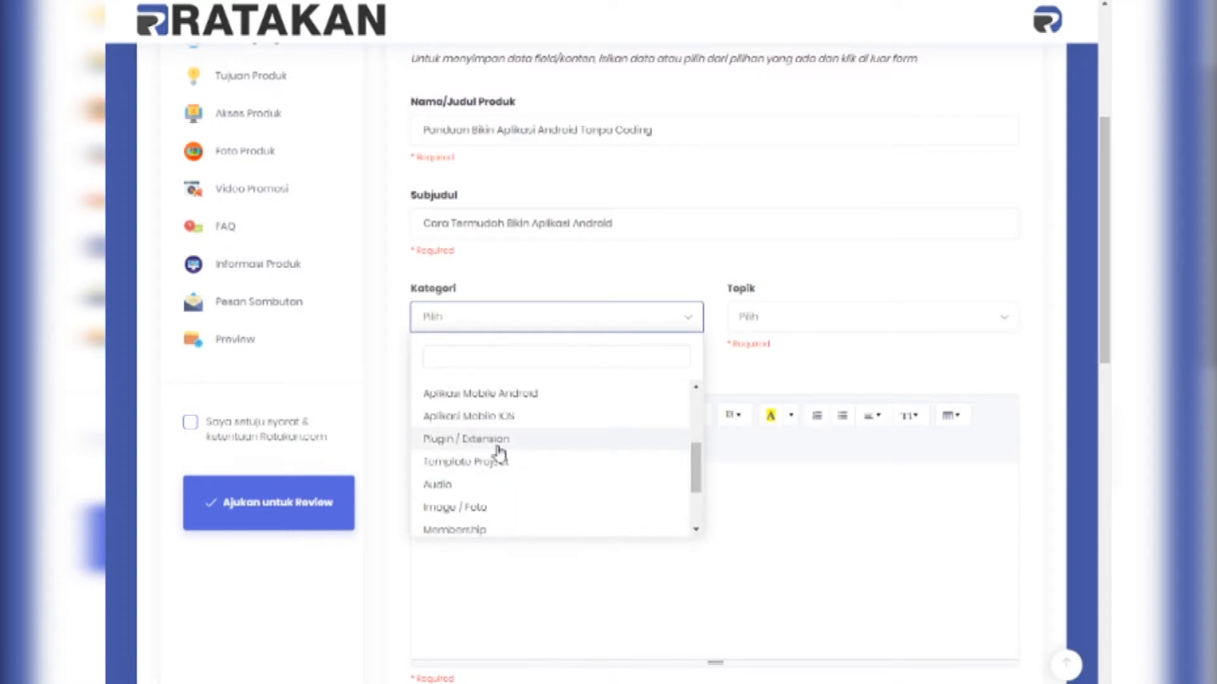
{"action": "scroll", "coordinate": [500, 452], "scroll_direction": "up", "scroll_amount": 3}
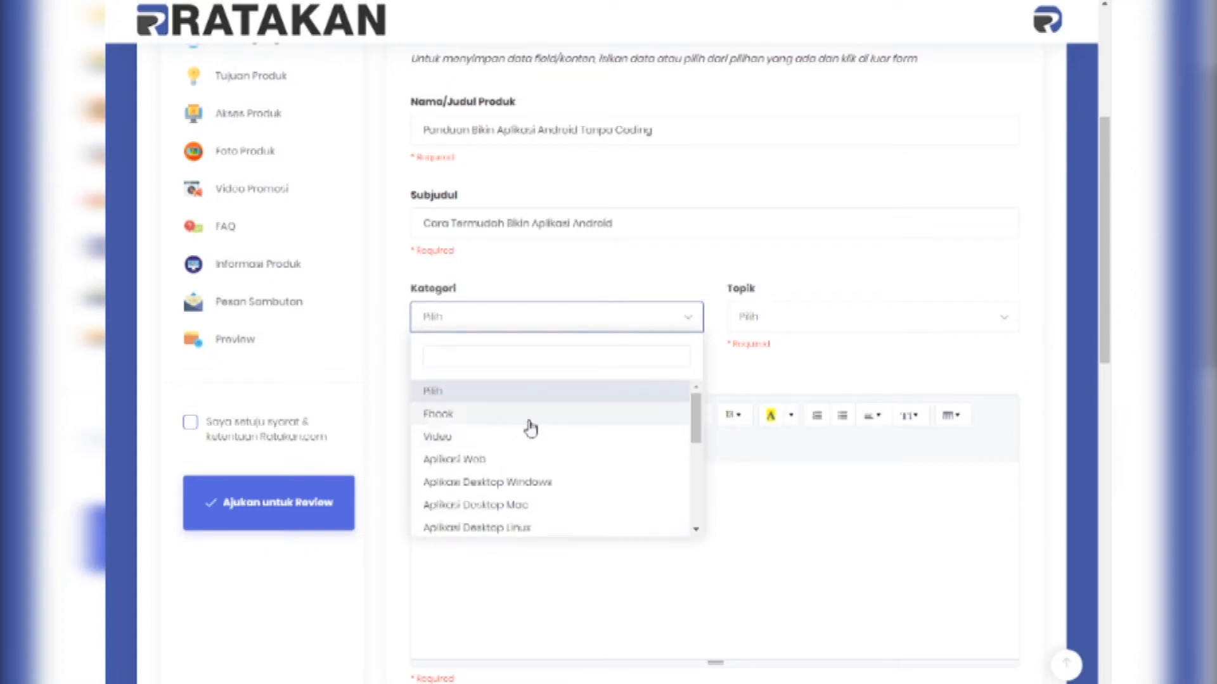
{"action": "left_click", "coordinate": [445, 418]}
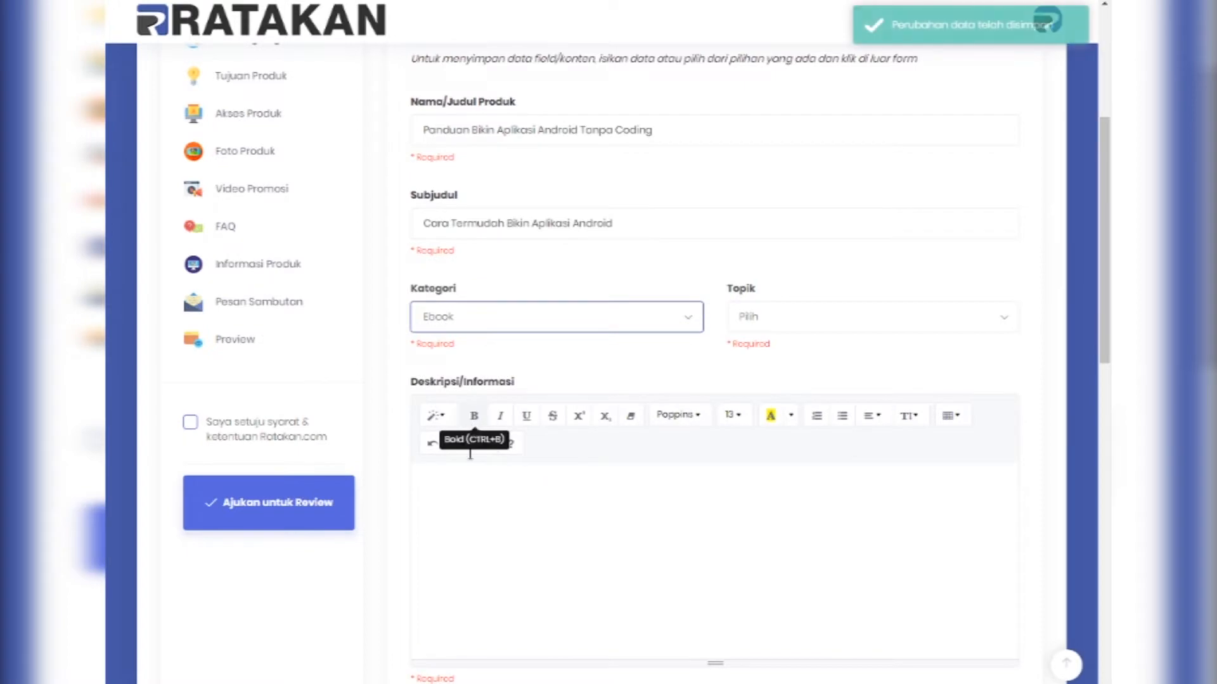
Step: Look through the available topics and set Topik to Teknologi
{"action": "left_click", "coordinate": [865, 320]}
{"action": "scroll", "coordinate": [820, 418], "scroll_direction": "down", "scroll_amount": 6}
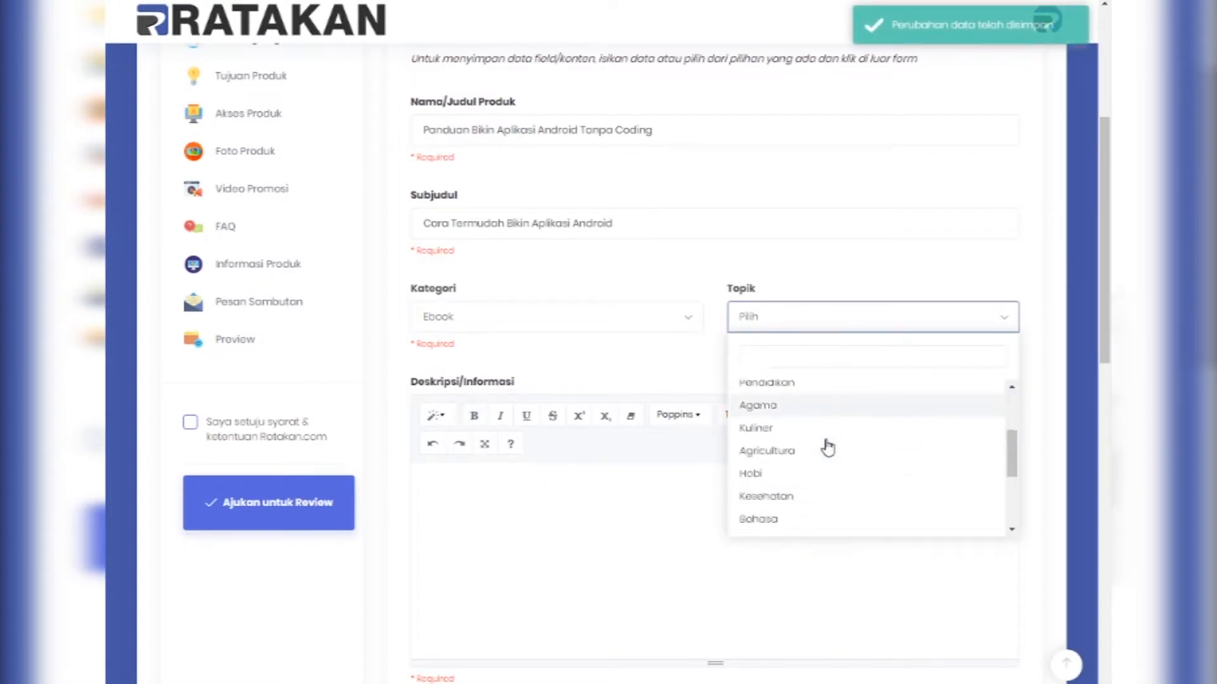
{"action": "scroll", "coordinate": [829, 449], "scroll_direction": "up", "scroll_amount": 6}
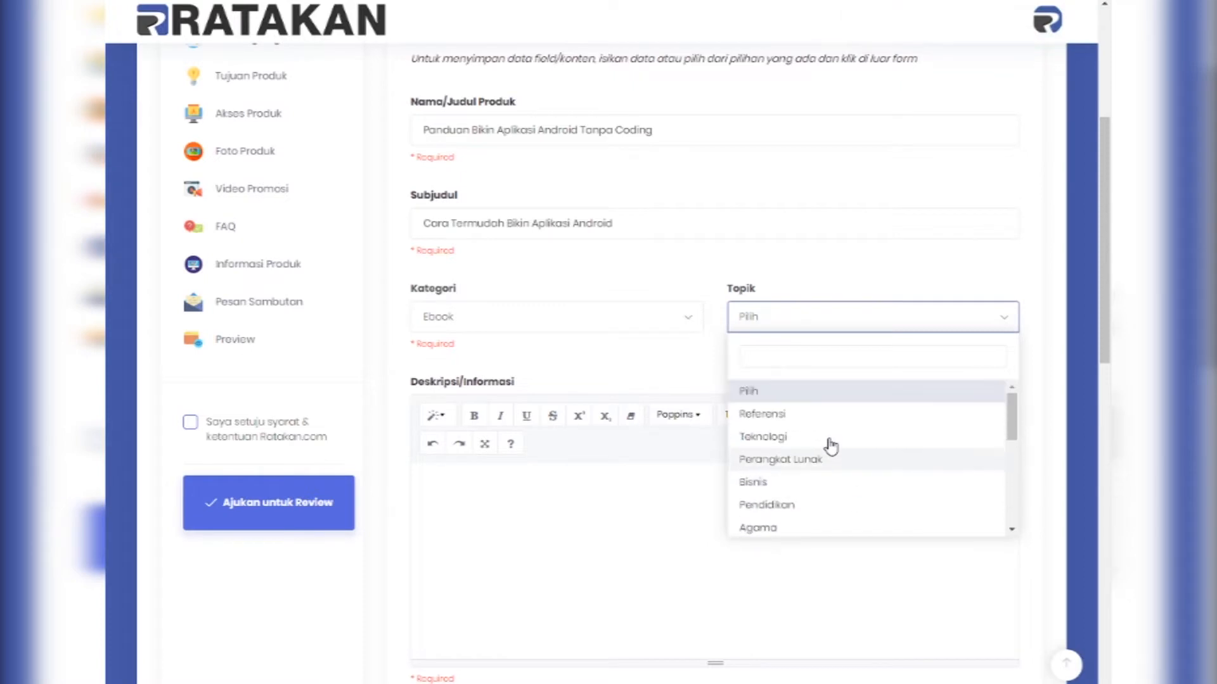
{"action": "scroll", "coordinate": [830, 448], "scroll_direction": "down", "scroll_amount": 2}
{"action": "scroll", "coordinate": [830, 446], "scroll_direction": "down", "scroll_amount": 5}
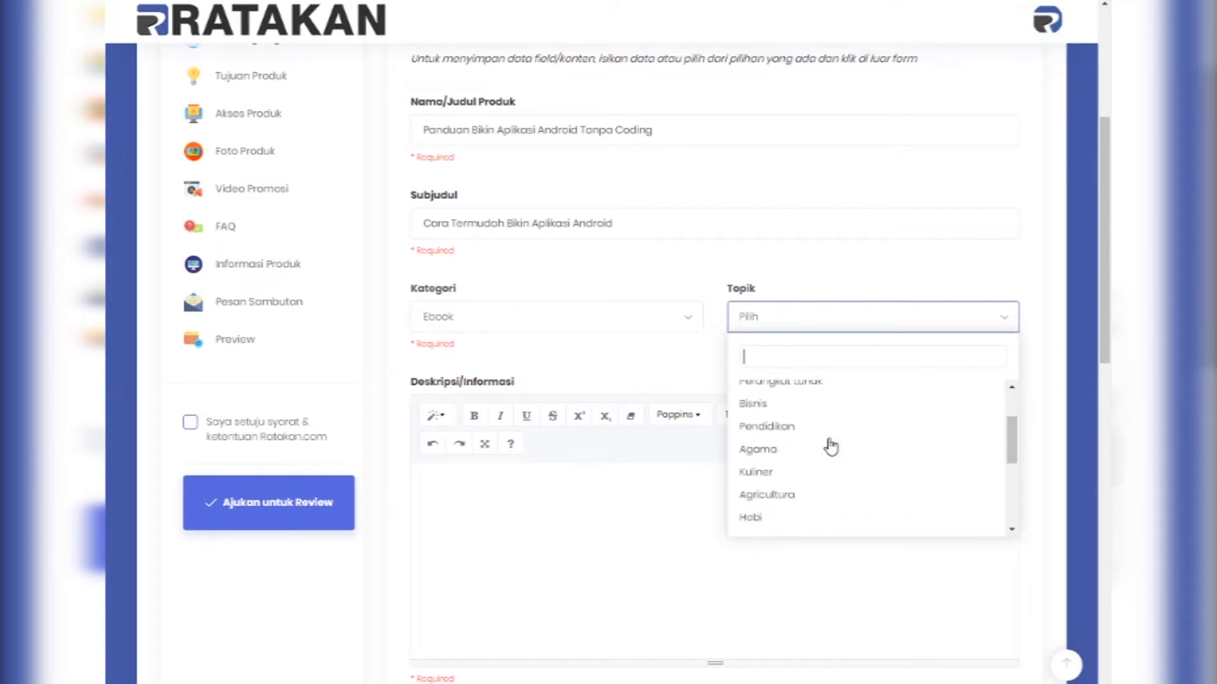
{"action": "scroll", "coordinate": [830, 446], "scroll_direction": "down", "scroll_amount": 3}
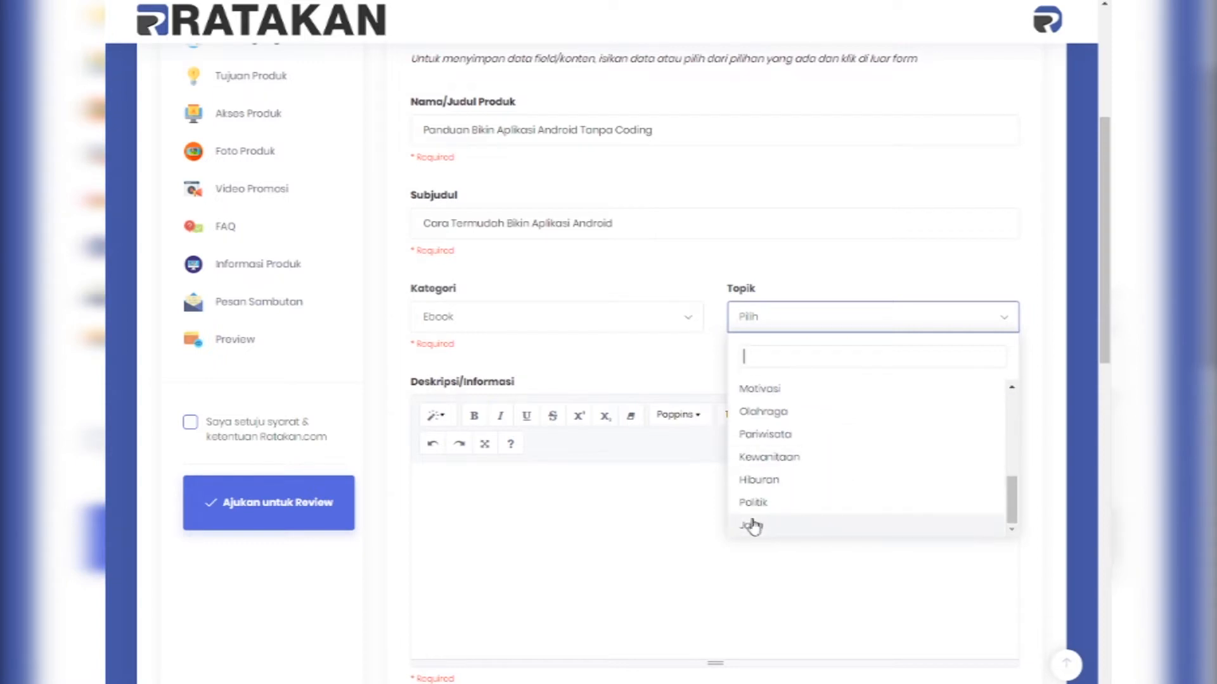
{"action": "scroll", "coordinate": [818, 498], "scroll_direction": "up", "scroll_amount": 5}
{"action": "scroll", "coordinate": [817, 498], "scroll_direction": "up", "scroll_amount": 2}
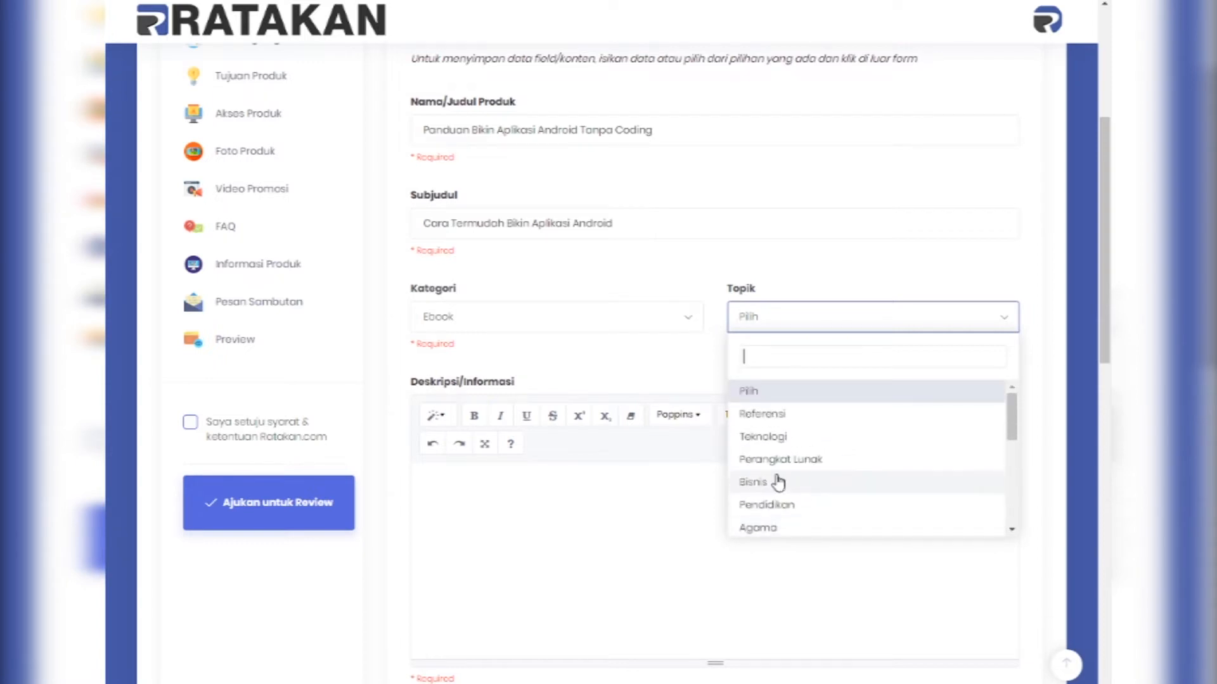
{"action": "left_click", "coordinate": [789, 435]}
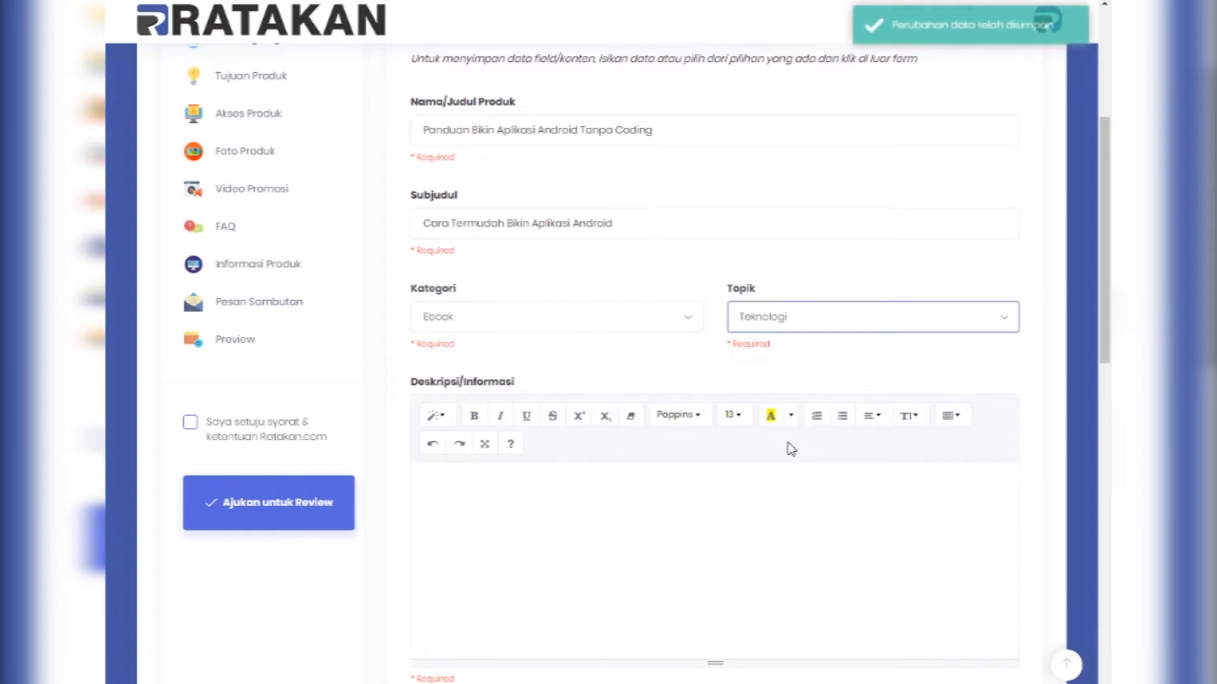
Step: Copy the three ebook description paragraphs, starting "Ebook panduan praktis", from the Notepad file into the Deskripsi/Informasi field
{"action": "scroll", "coordinate": [787, 448], "scroll_direction": "down", "scroll_amount": 4}
{"action": "left_click", "coordinate": [623, 299]}
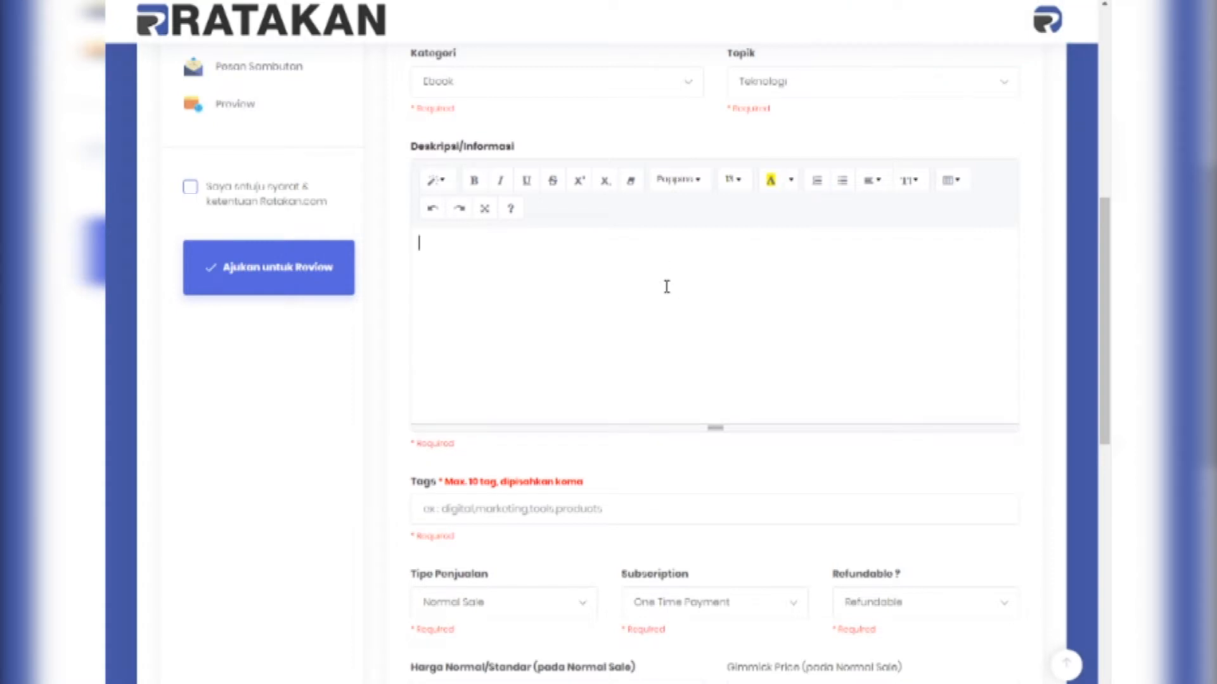
{"action": "scroll", "coordinate": [660, 290], "scroll_direction": "down", "scroll_amount": 1}
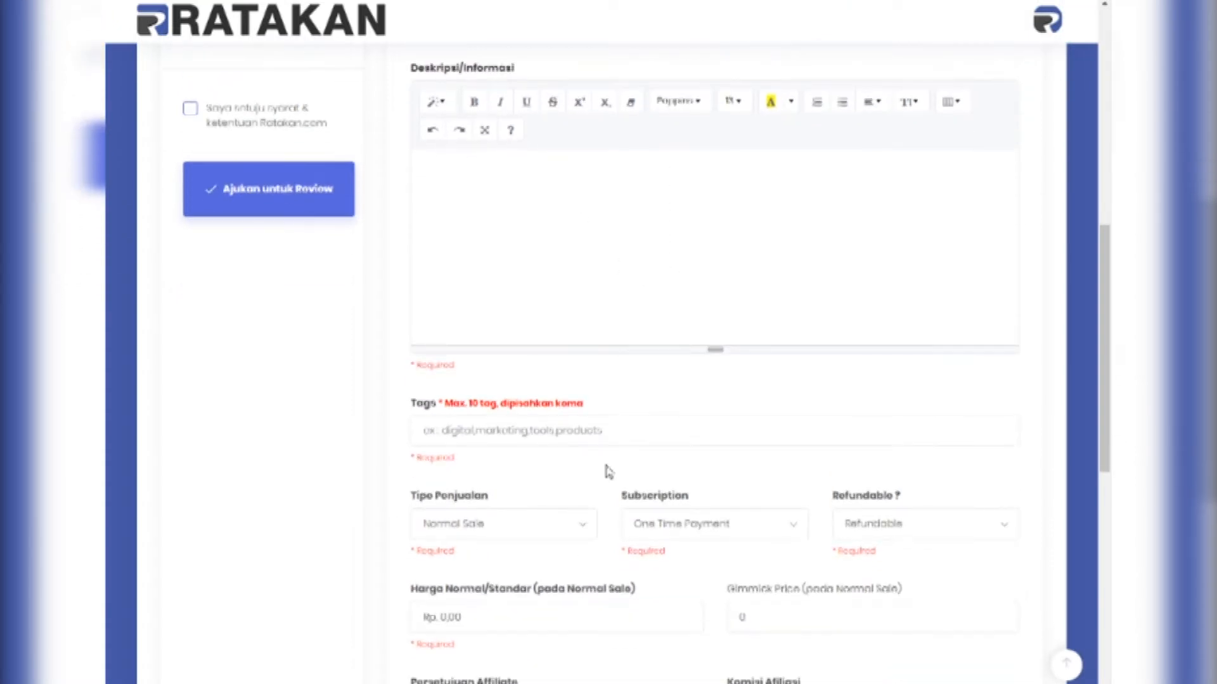
{"action": "scroll", "coordinate": [748, 348], "scroll_direction": "up", "scroll_amount": 1}
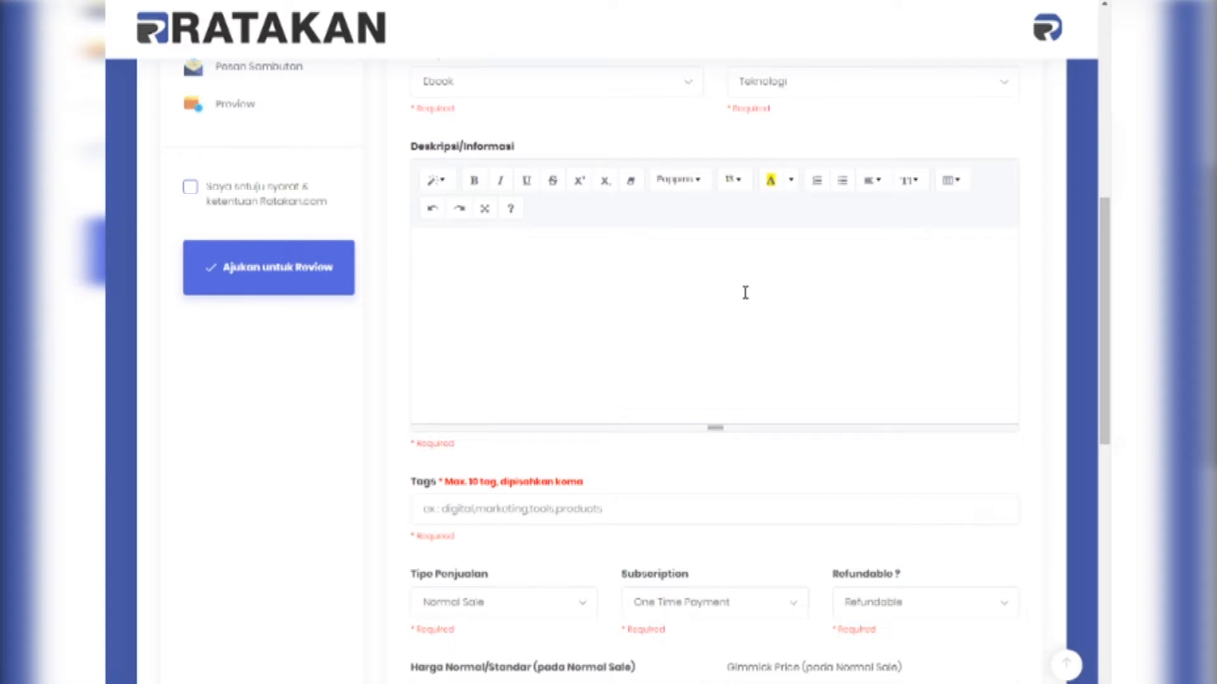
{"action": "key", "text": "alt+Tab"}
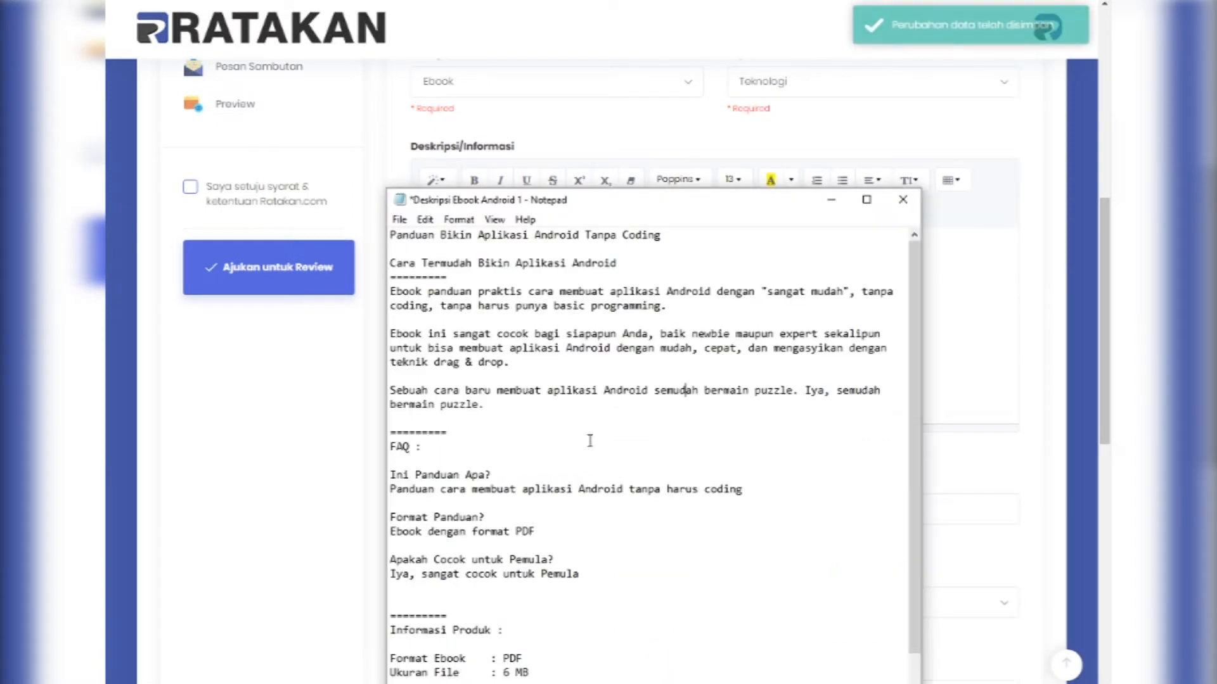
{"action": "left_click_drag", "start_coordinate": [519, 407], "coordinate": [380, 292]}
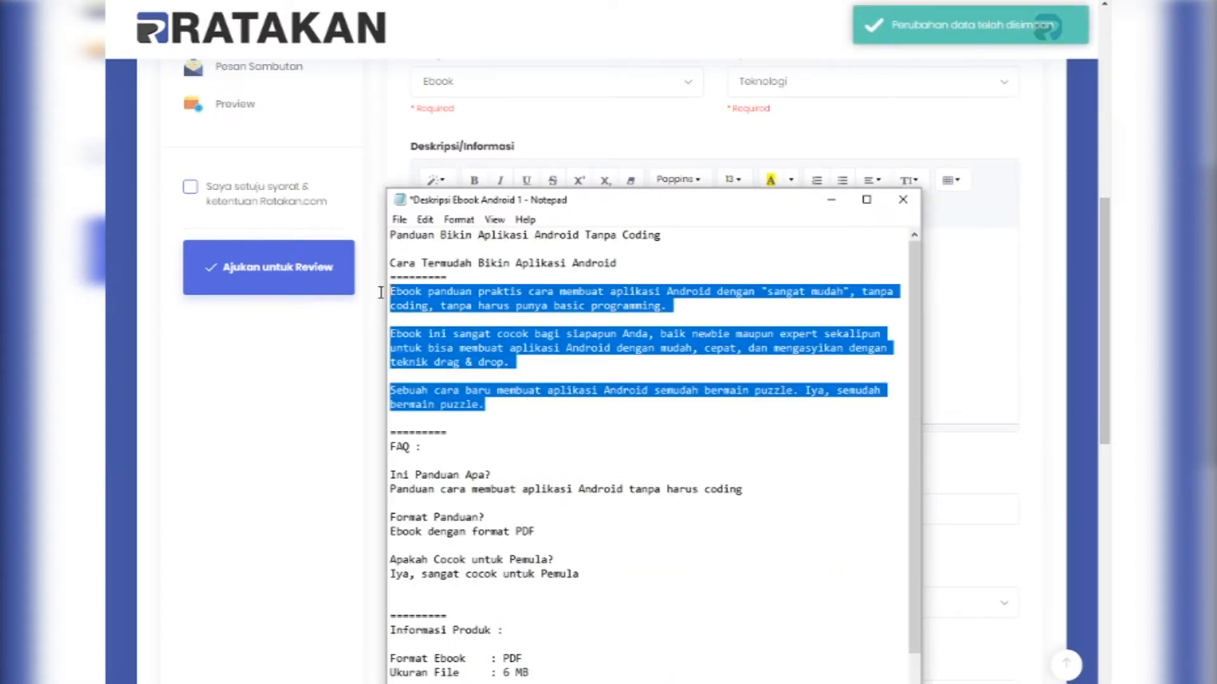
{"action": "left_click", "coordinate": [302, 476]}
{"action": "left_click", "coordinate": [632, 284]}
{"action": "scroll", "coordinate": [631, 317], "scroll_direction": "up", "scroll_amount": 1}
{"action": "type", "text": "Ebook panduan praktis cara membuat aplikasi Android dengan 'sangat mudah', tanpa coding, tanpa harus punya basic programming.  Ebook ini sangat cocok bagi siapapun Anda, baik newbie maupun expert sekalipun untuk bisa membuat aplikasi Android dengan mudah, cepat, dan mengasyikan dengan teknik drag & drop.  Sebuah cara baru membuat aplikasi Android semudah bermain puzzle, iya, semudah bermain puzzle."}
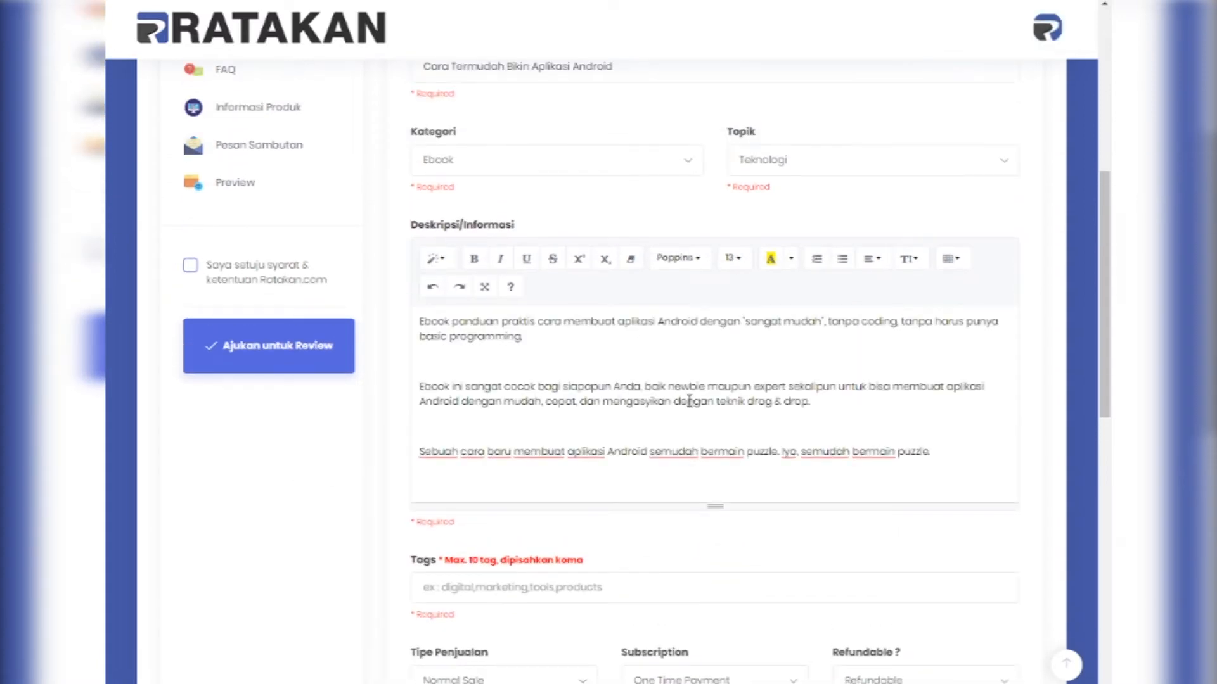
Step: Make "Ebook panduan praktis" bold and underline the word "Android" in the first paragraph of the description
{"action": "scroll", "coordinate": [634, 355], "scroll_direction": "up", "scroll_amount": 3}
{"action": "scroll", "coordinate": [654, 339], "scroll_direction": "down", "scroll_amount": 4}
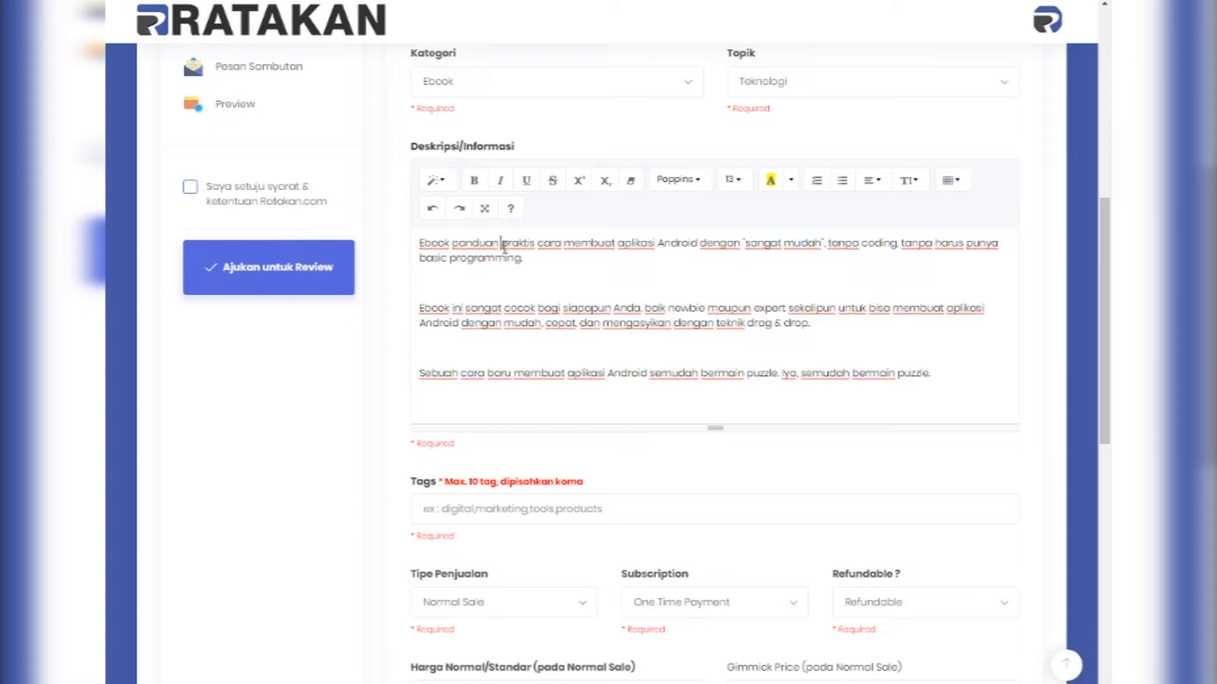
{"action": "left_click_drag", "start_coordinate": [531, 241], "coordinate": [418, 242]}
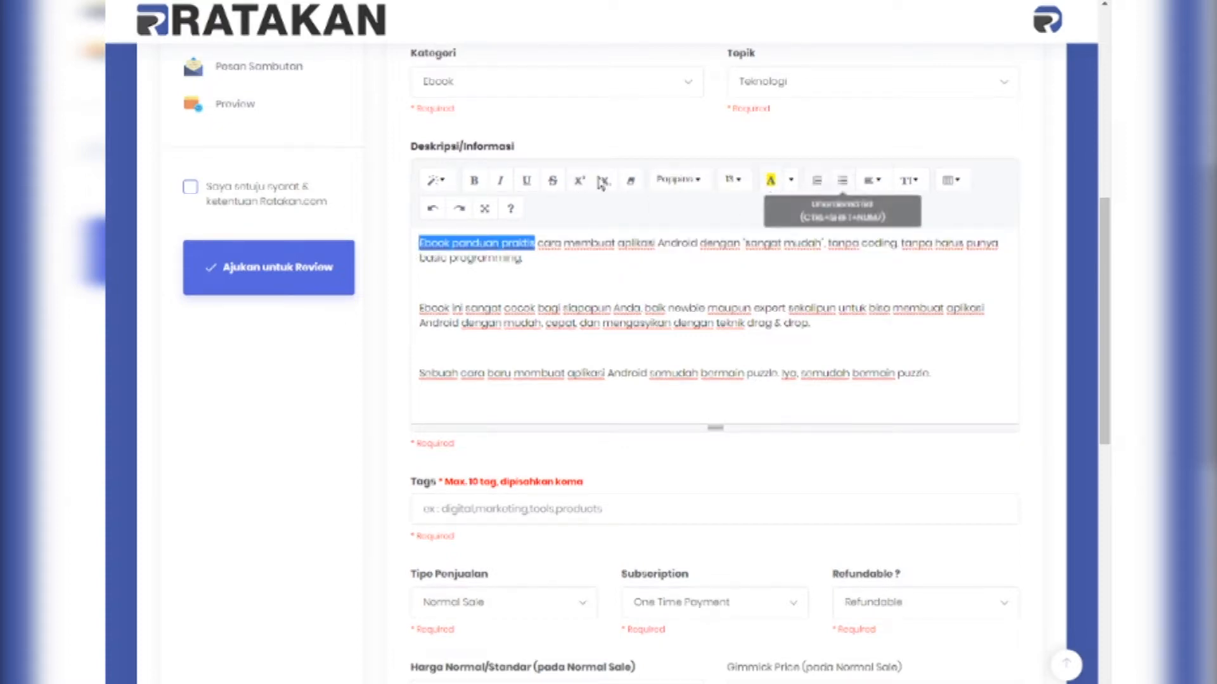
{"action": "left_click", "coordinate": [474, 182]}
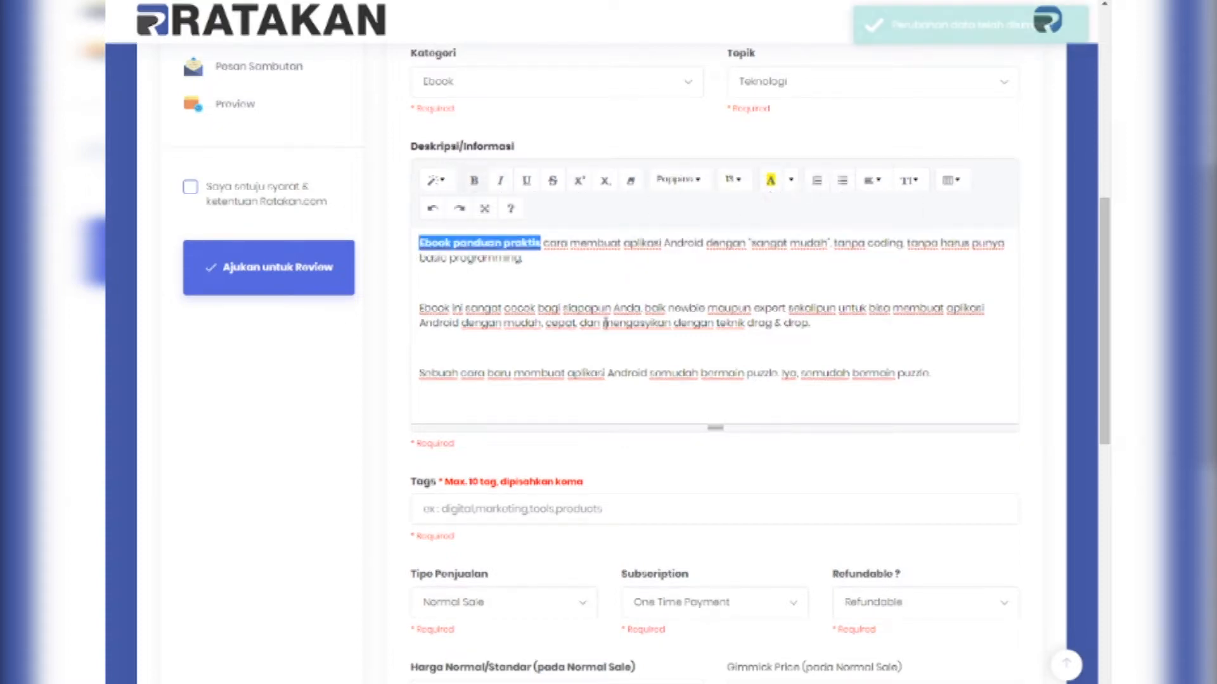
{"action": "double_click", "coordinate": [677, 241]}
{"action": "left_click", "coordinate": [526, 180]}
{"action": "left_click", "coordinate": [760, 347]}
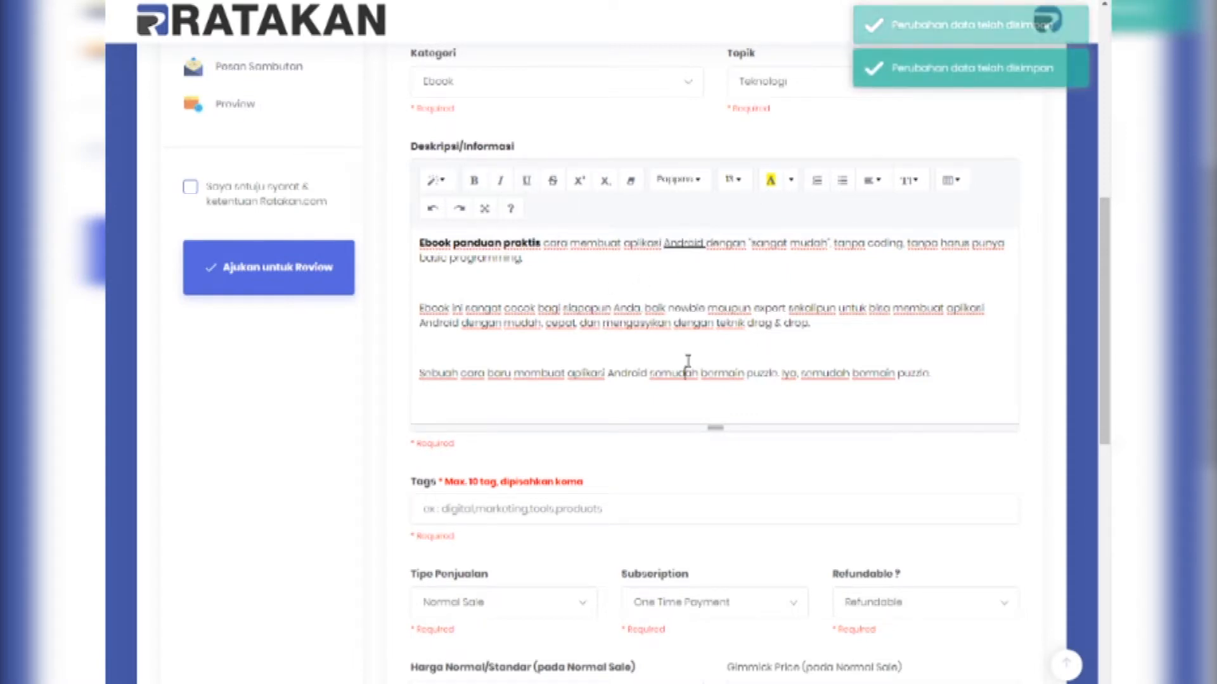
Step: Set the font size of the whole description text to 14
{"action": "key", "text": "ctrl+a"}
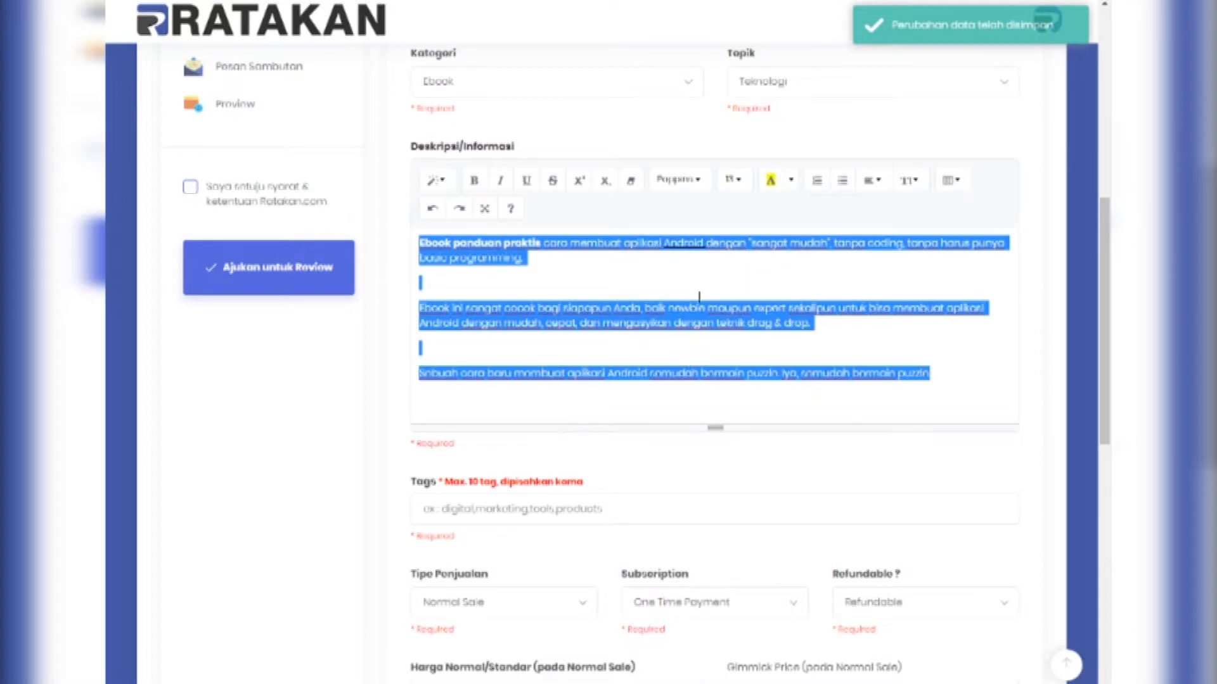
{"action": "left_click", "coordinate": [732, 180]}
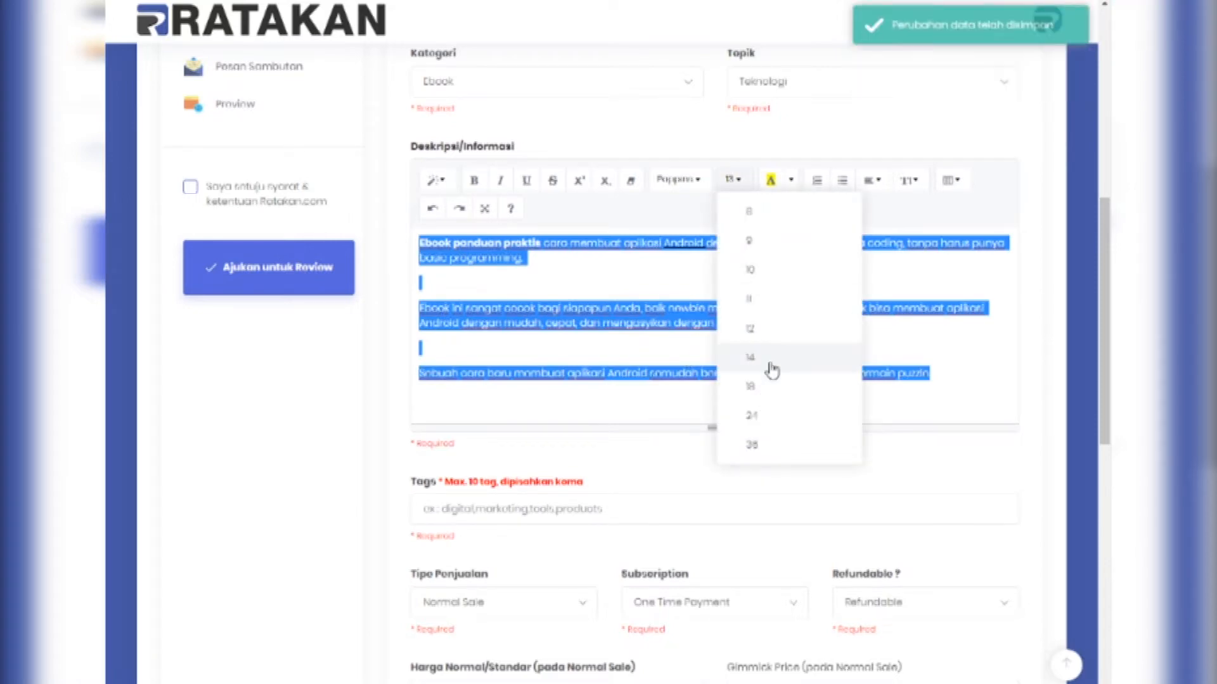
{"action": "left_click", "coordinate": [750, 358]}
{"action": "left_click", "coordinate": [687, 348]}
{"action": "scroll", "coordinate": [633, 336], "scroll_direction": "up", "scroll_amount": 3}
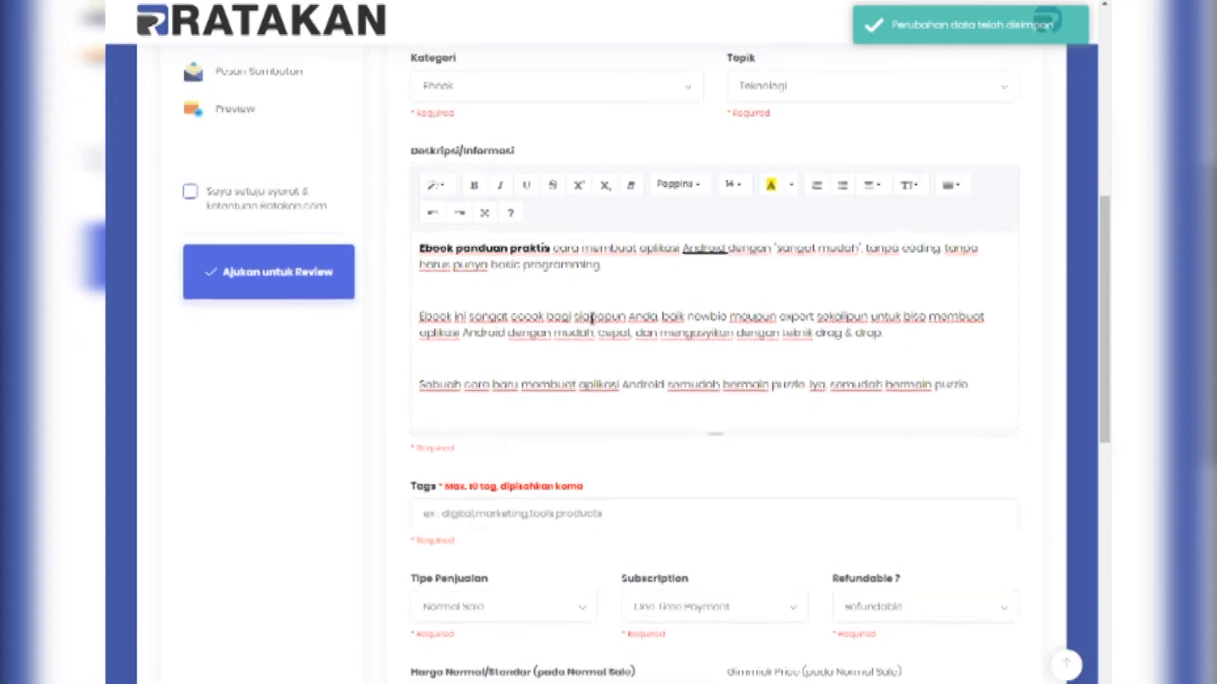
{"action": "scroll", "coordinate": [594, 328], "scroll_direction": "down", "scroll_amount": 2}
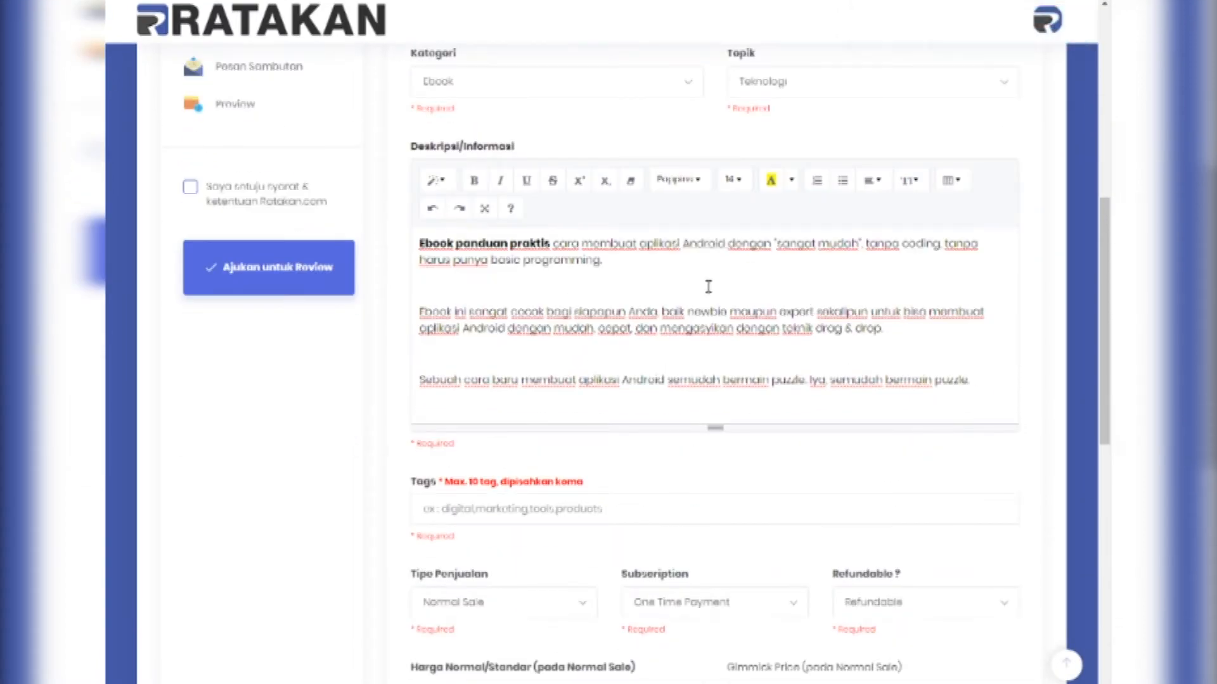
Step: Enter the tags "android, tanpa codig, play store" for the product and save them
{"action": "scroll", "coordinate": [622, 276], "scroll_direction": "down", "scroll_amount": 1}
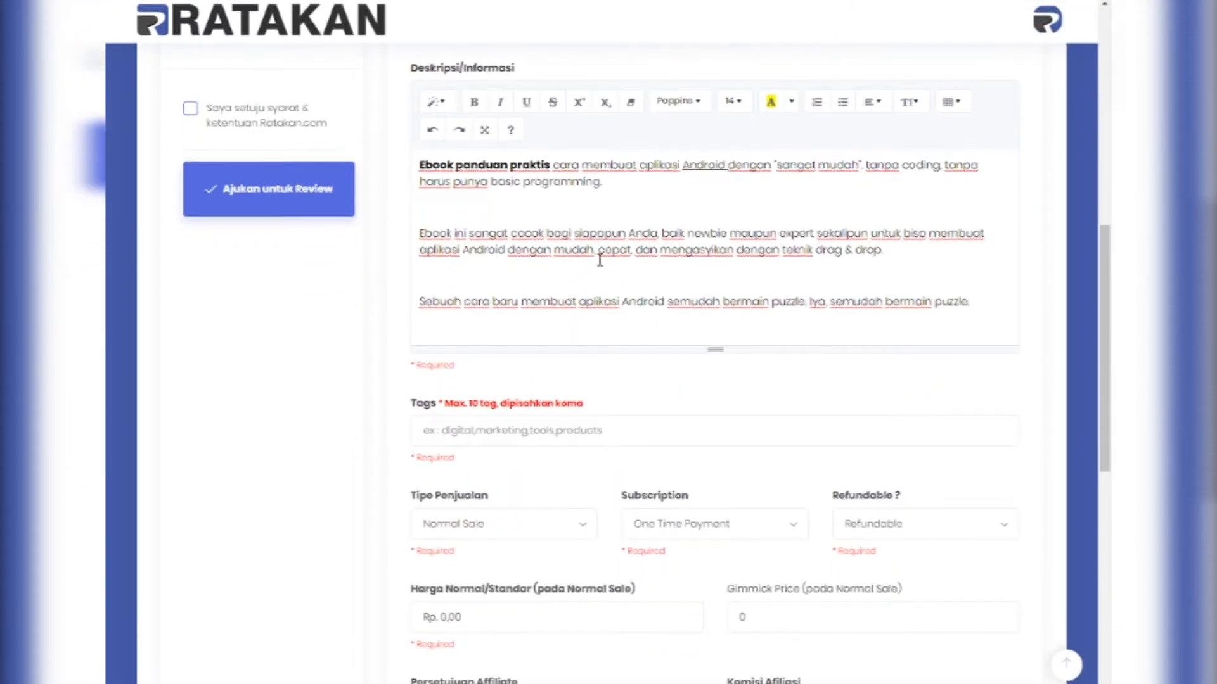
{"action": "scroll", "coordinate": [602, 260], "scroll_direction": "down", "scroll_amount": 1}
{"action": "scroll", "coordinate": [551, 270], "scroll_direction": "down", "scroll_amount": 2}
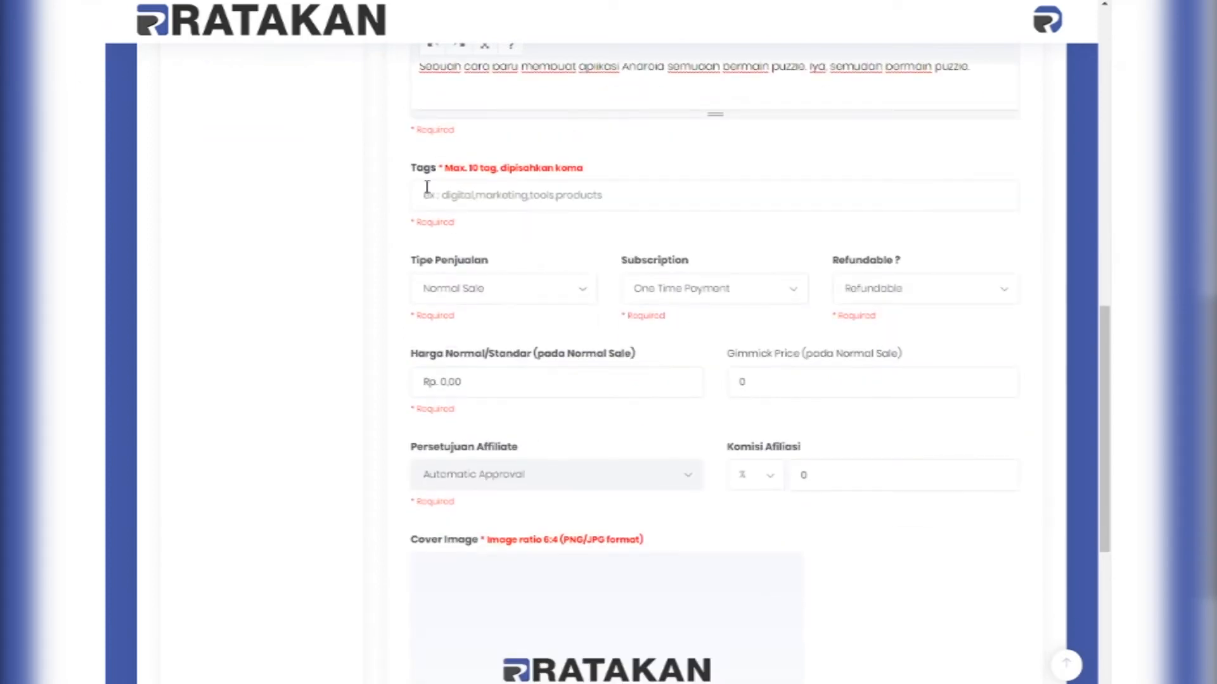
{"action": "left_click", "coordinate": [470, 194]}
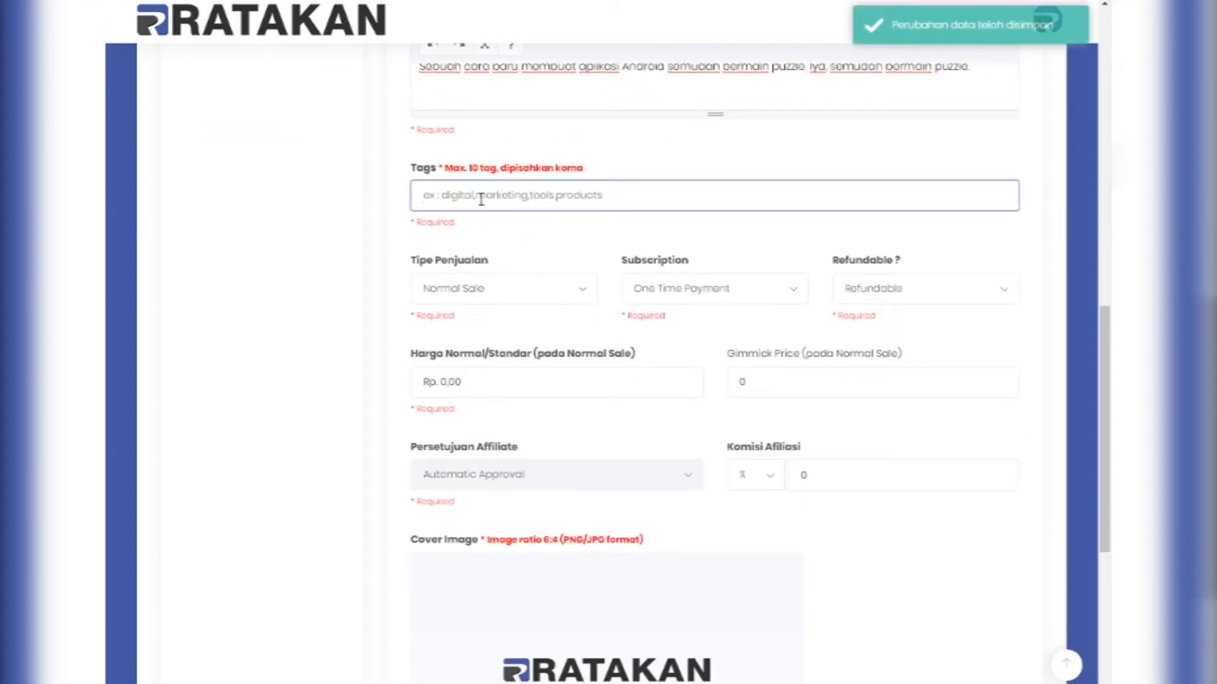
{"action": "type", "text": "d"}
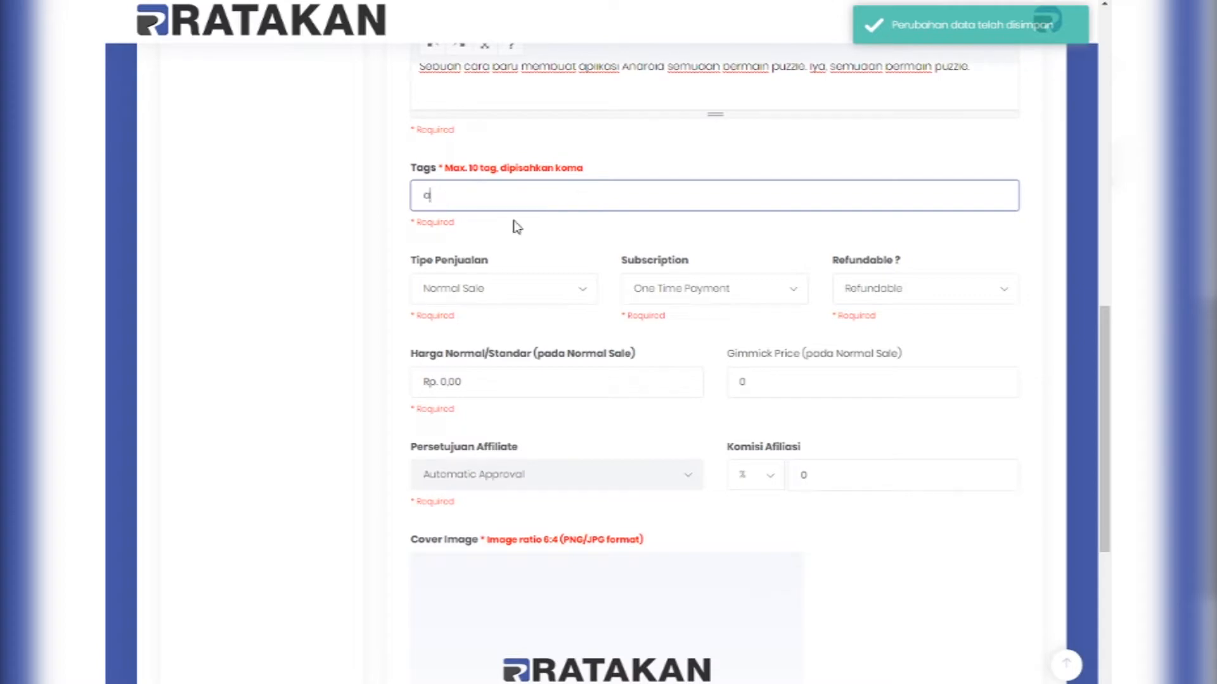
{"action": "type", "text": "roid"}
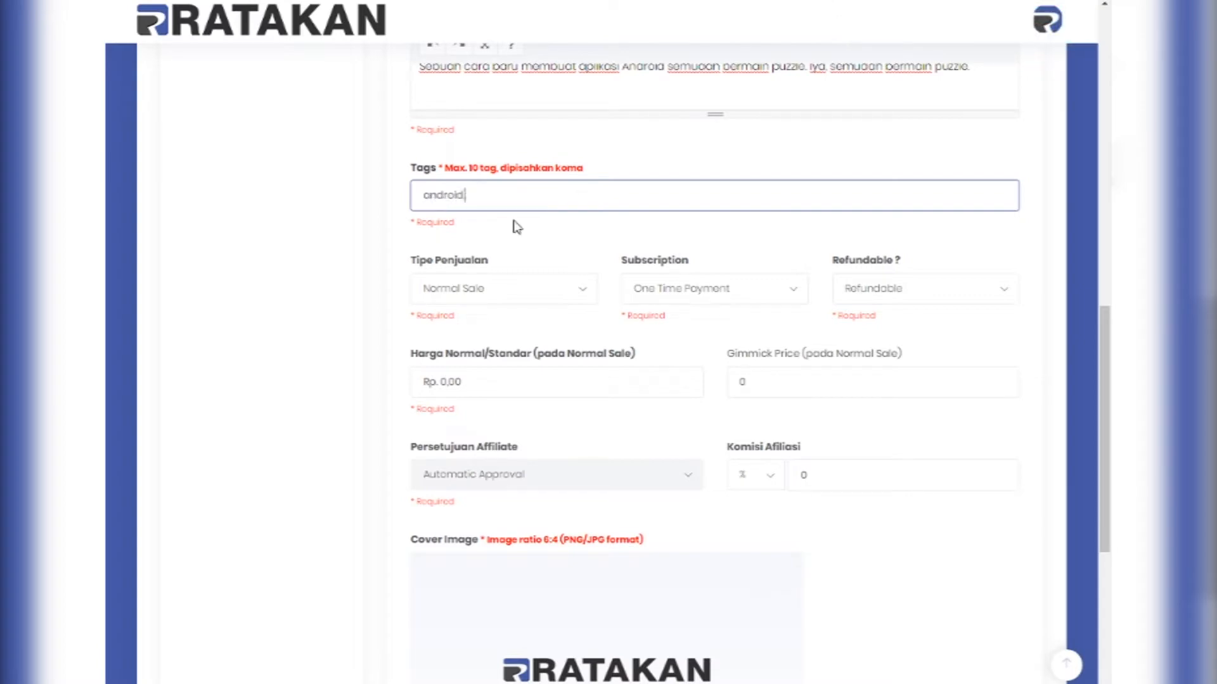
{"action": "scroll", "coordinate": [515, 227], "scroll_direction": "up", "scroll_amount": 4}
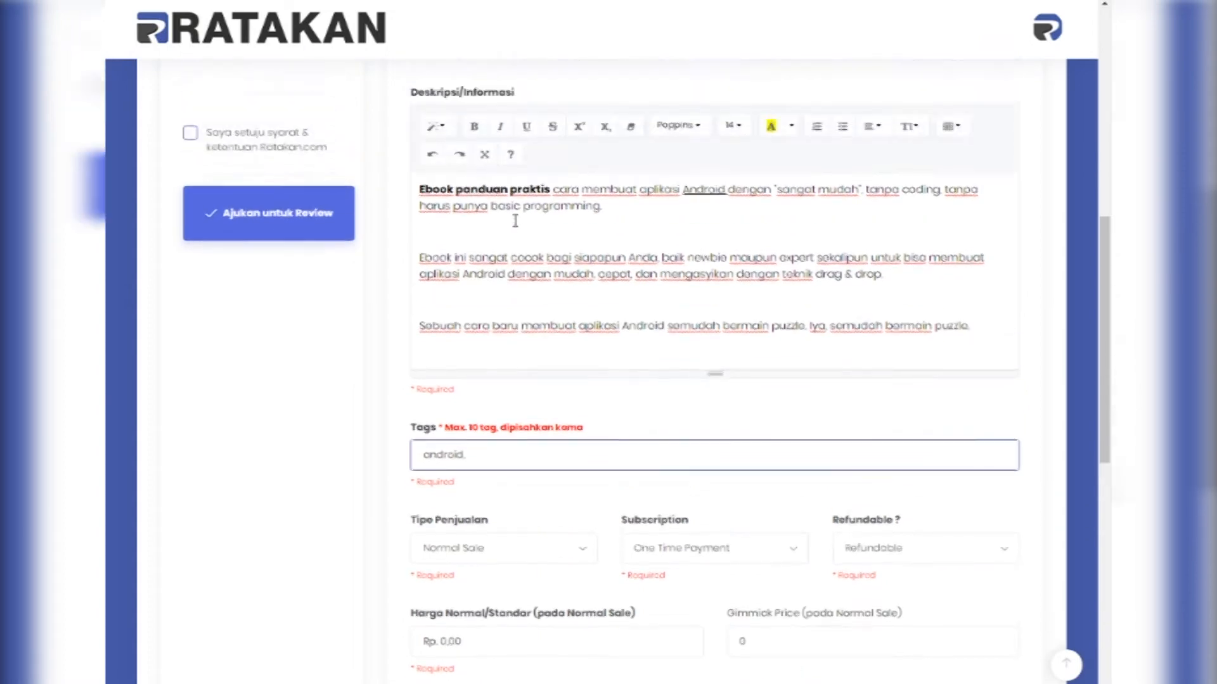
{"action": "scroll", "coordinate": [523, 233], "scroll_direction": "down", "scroll_amount": 2}
{"action": "type", "text": "d, tanpa"}
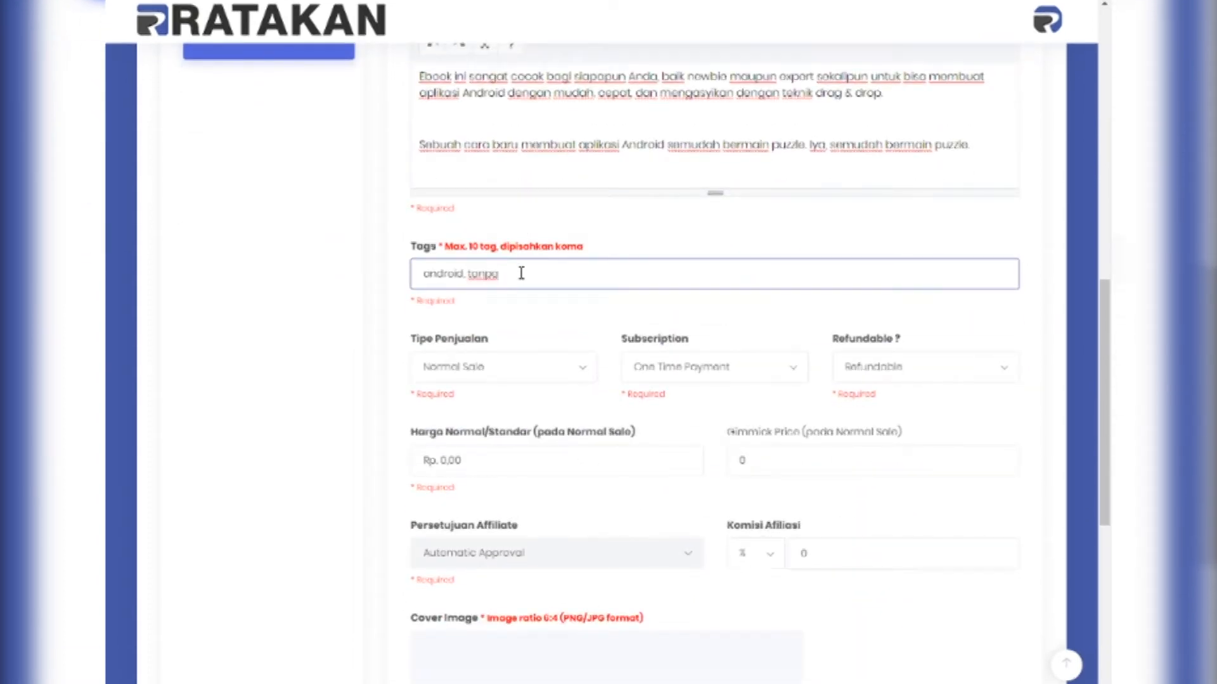
{"action": "type", "text": " coding, play store"}
{"action": "left_click", "coordinate": [1046, 247]}
{"action": "scroll", "coordinate": [1015, 242], "scroll_direction": "down", "scroll_amount": 2}
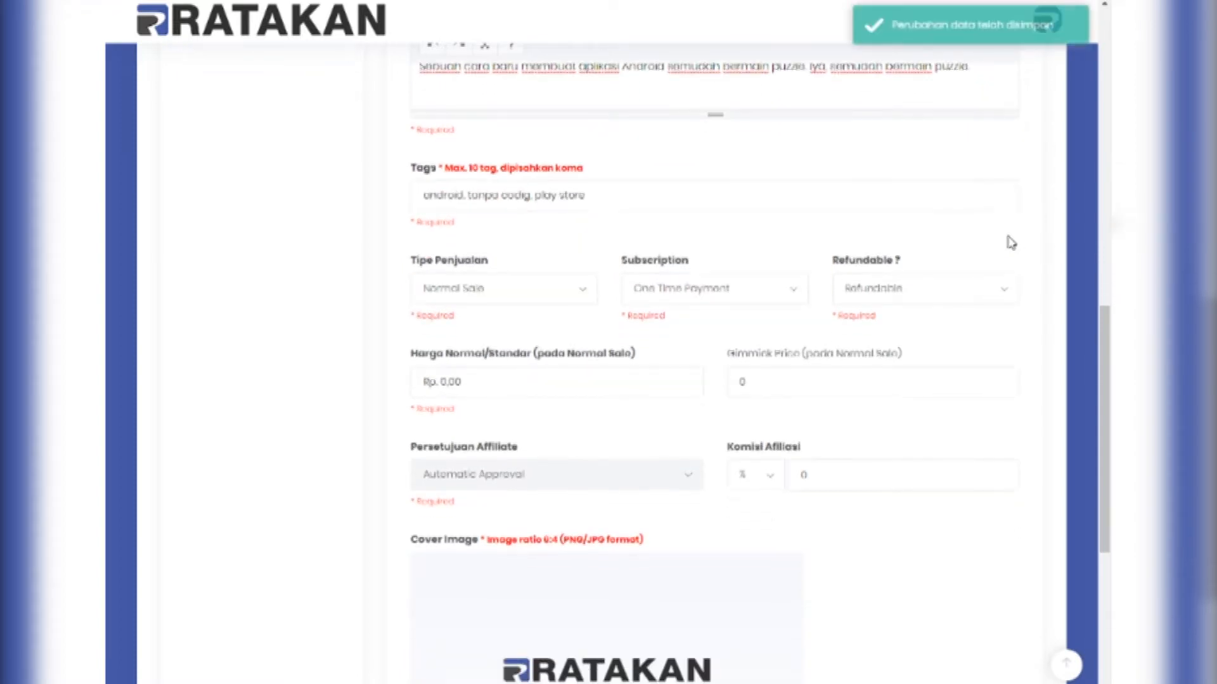
Step: Choose Normal Sale as the product's sale type (Tipe Penjualan)
{"action": "scroll", "coordinate": [483, 268], "scroll_direction": "down", "scroll_amount": 2}
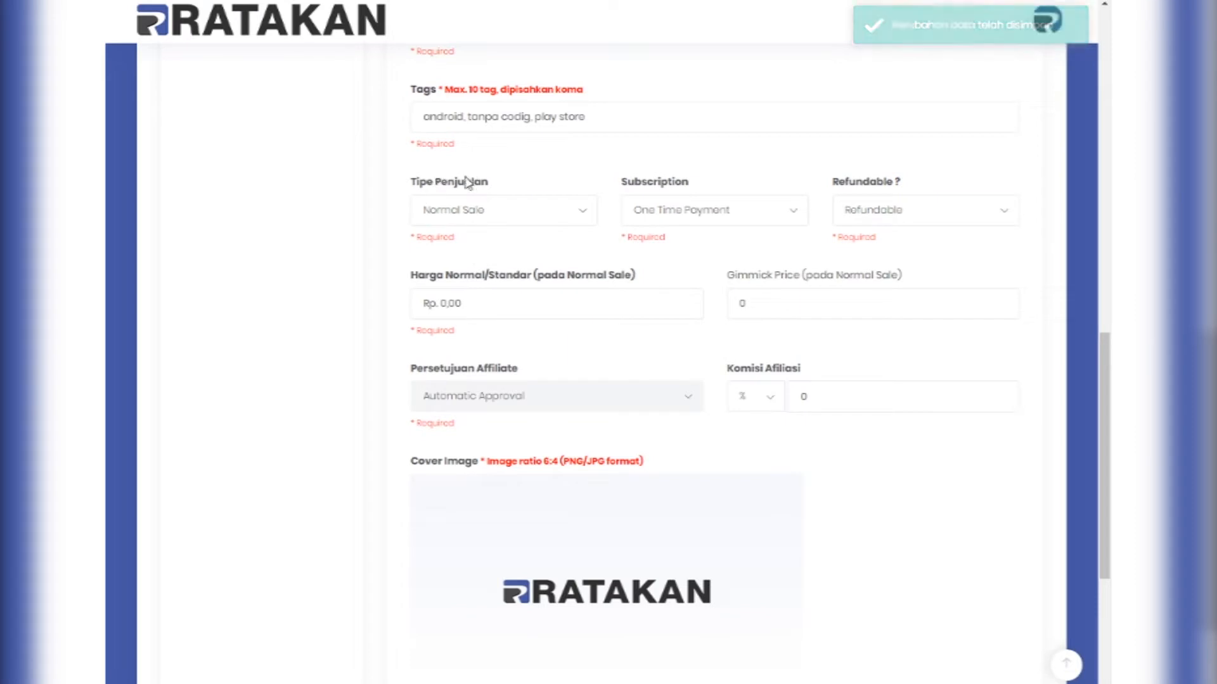
{"action": "left_click", "coordinate": [547, 212]}
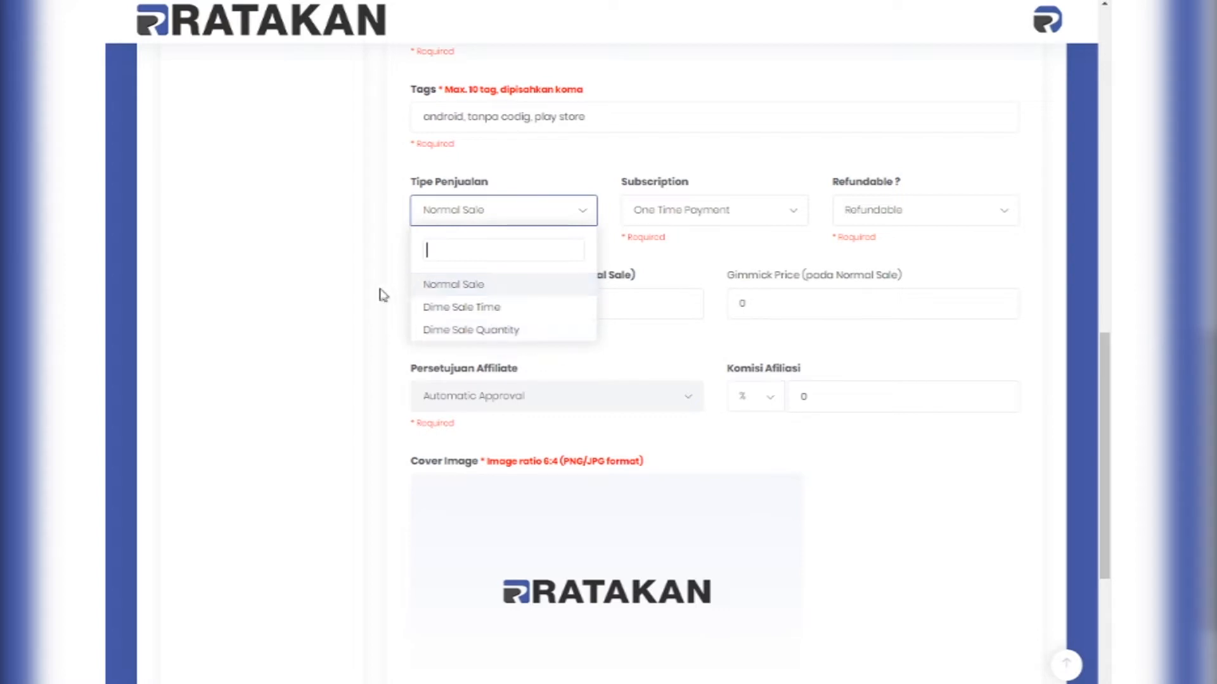
{"action": "left_click", "coordinate": [423, 282]}
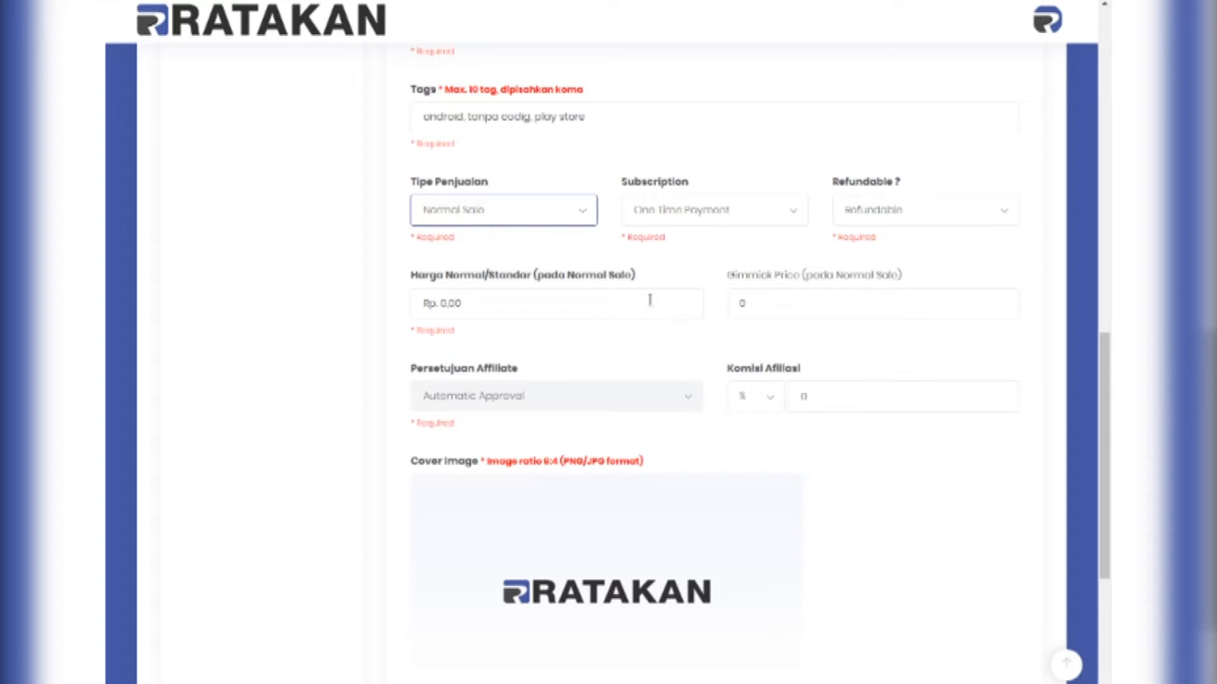
Step: Try the Dime Sale Time and Dime Sale Quantity sale types and return the product to Normal Sale
{"action": "left_click", "coordinate": [531, 216]}
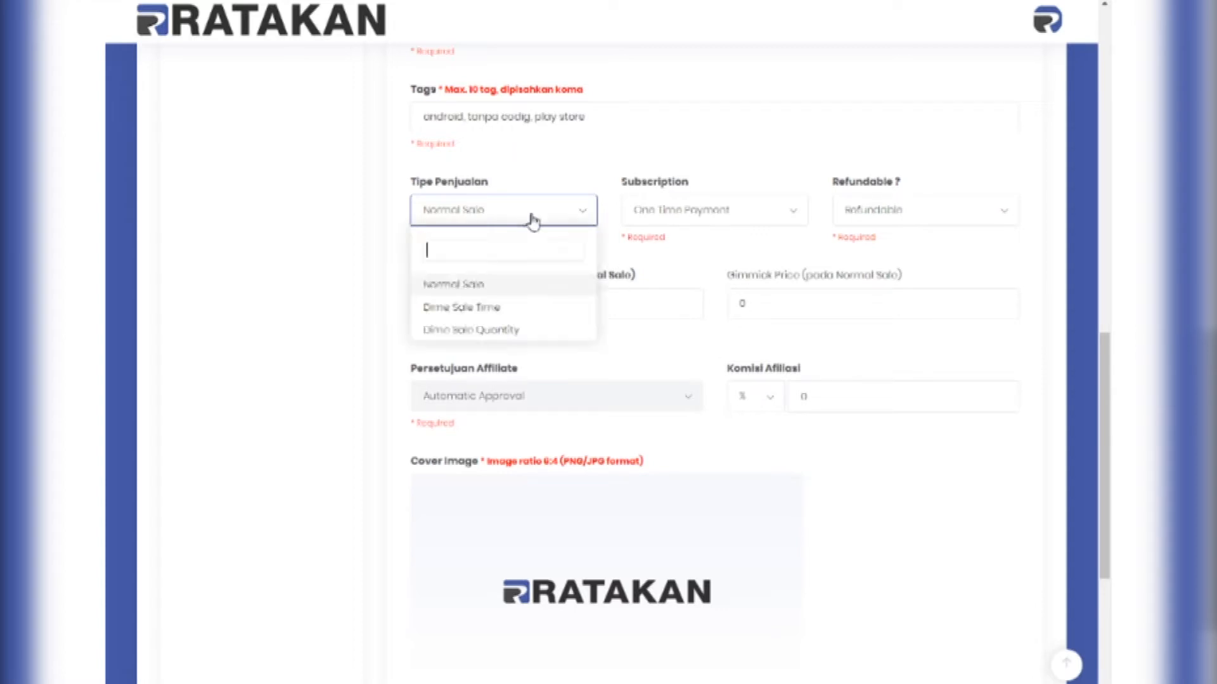
{"action": "left_click", "coordinate": [469, 308]}
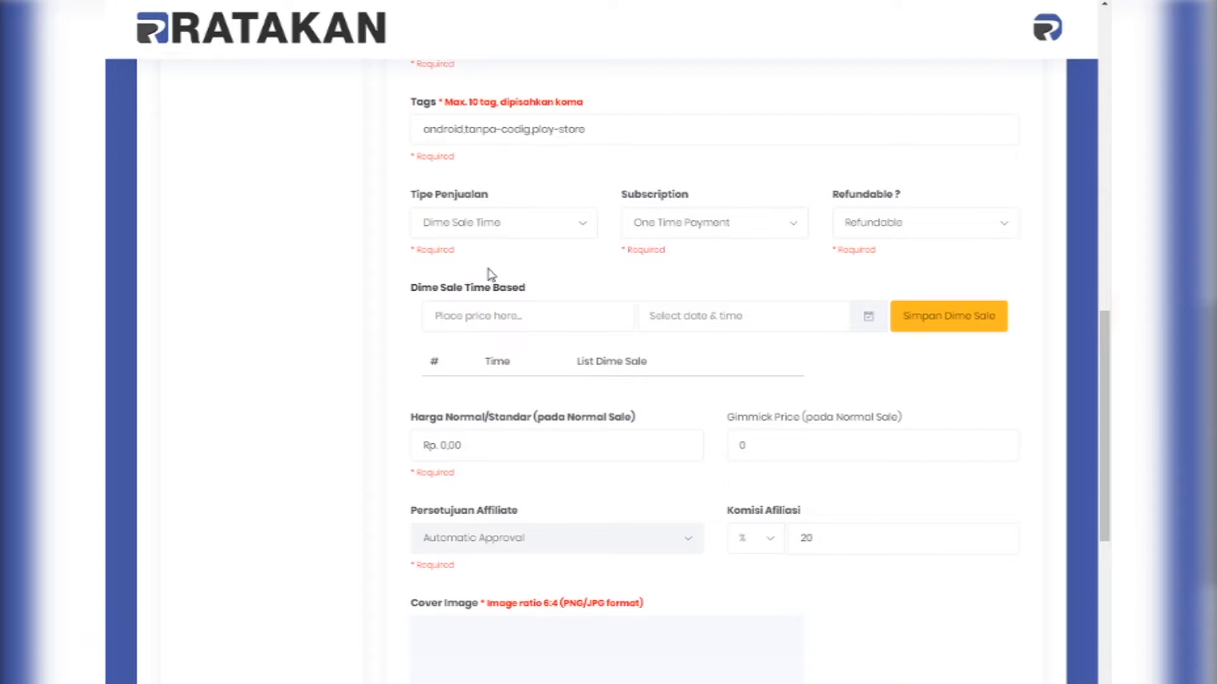
{"action": "left_click", "coordinate": [469, 232]}
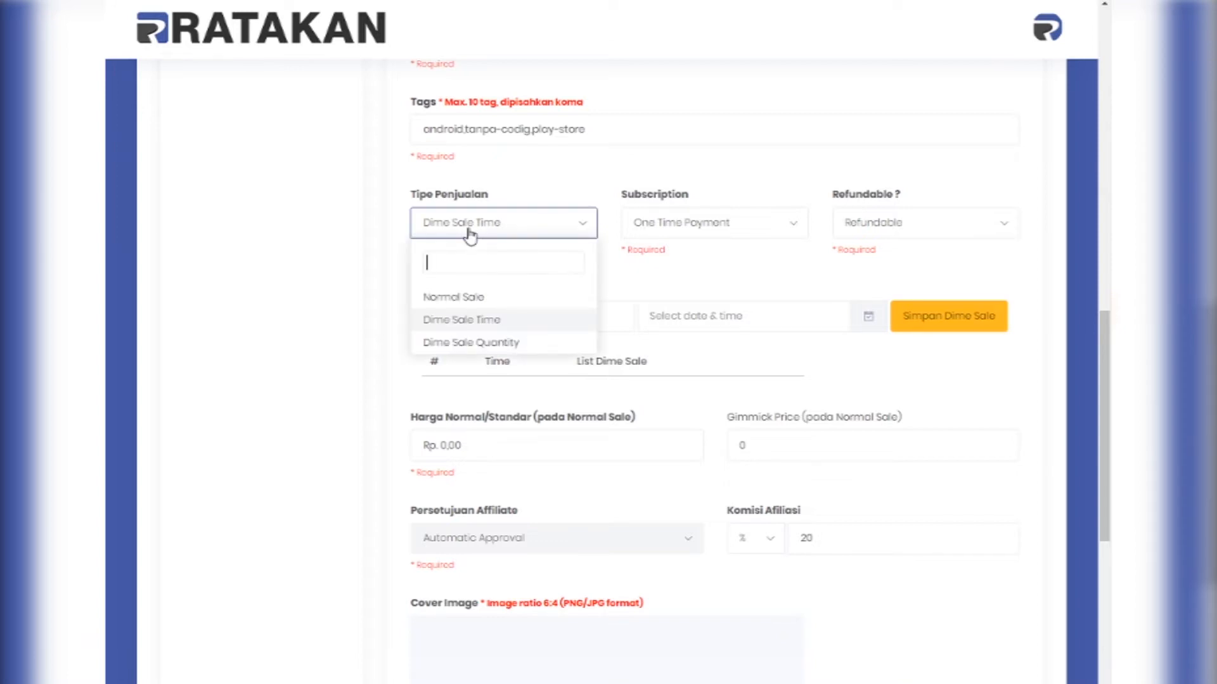
{"action": "left_click", "coordinate": [479, 344]}
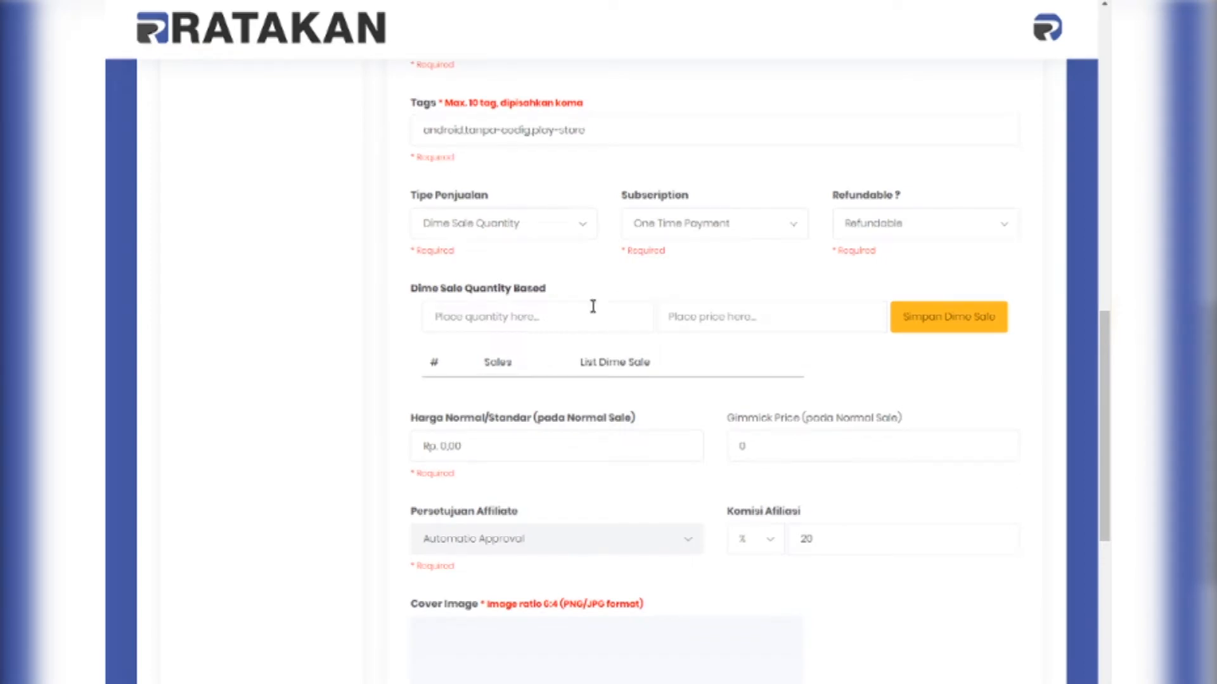
{"action": "left_click", "coordinate": [521, 234]}
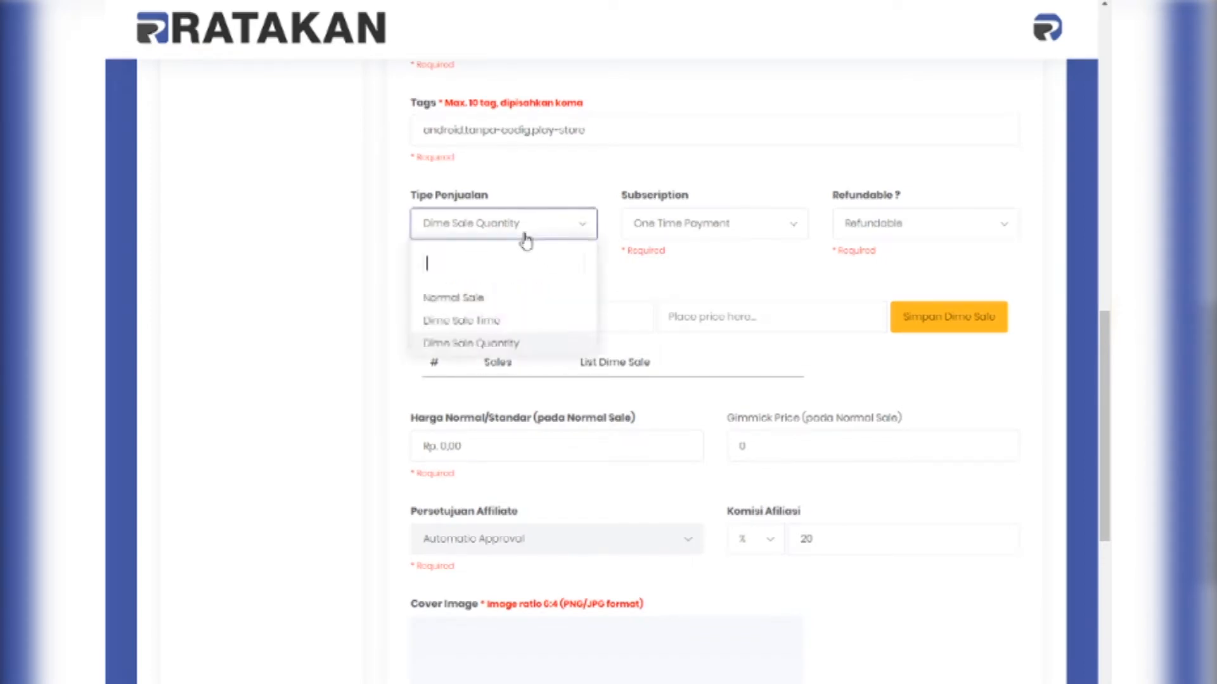
{"action": "left_click", "coordinate": [467, 302]}
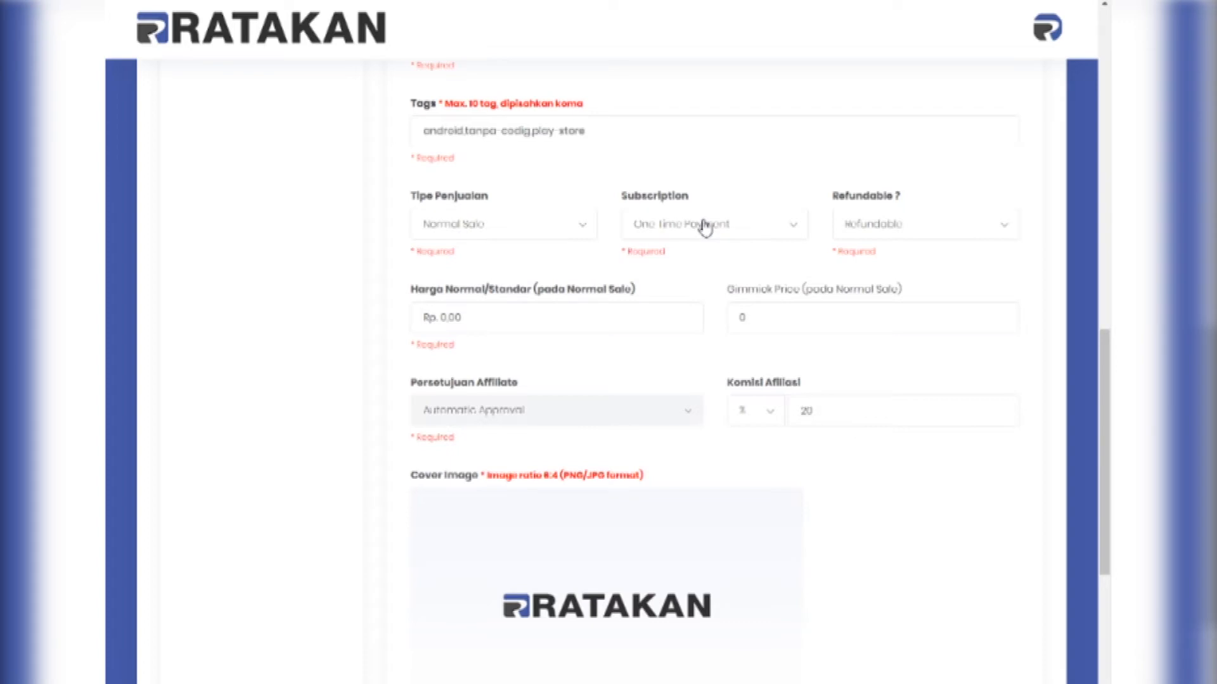
Step: Review the available subscription periods and choose One Time Payment for the product
{"action": "left_click", "coordinate": [701, 225]}
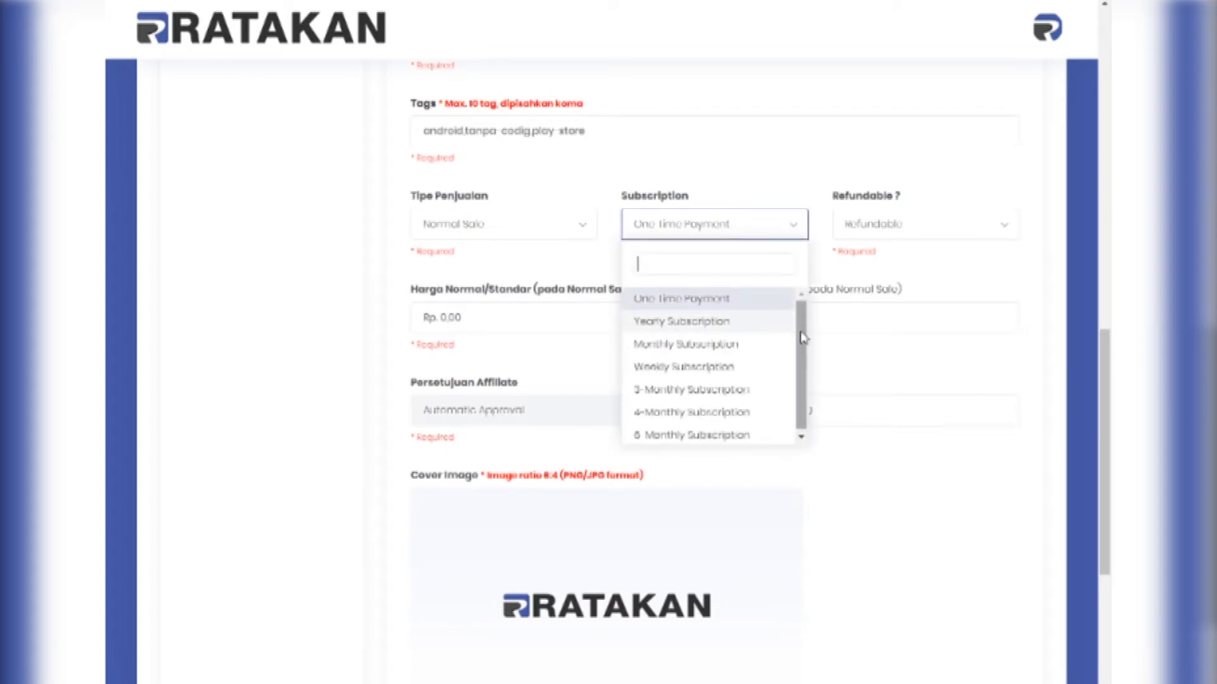
{"action": "mouse_move", "coordinate": [800, 325]}
{"action": "left_mouse_down"}
{"action": "mouse_move", "coordinate": [808, 353]}
{"action": "mouse_move", "coordinate": [804, 342]}
{"action": "left_mouse_up"}
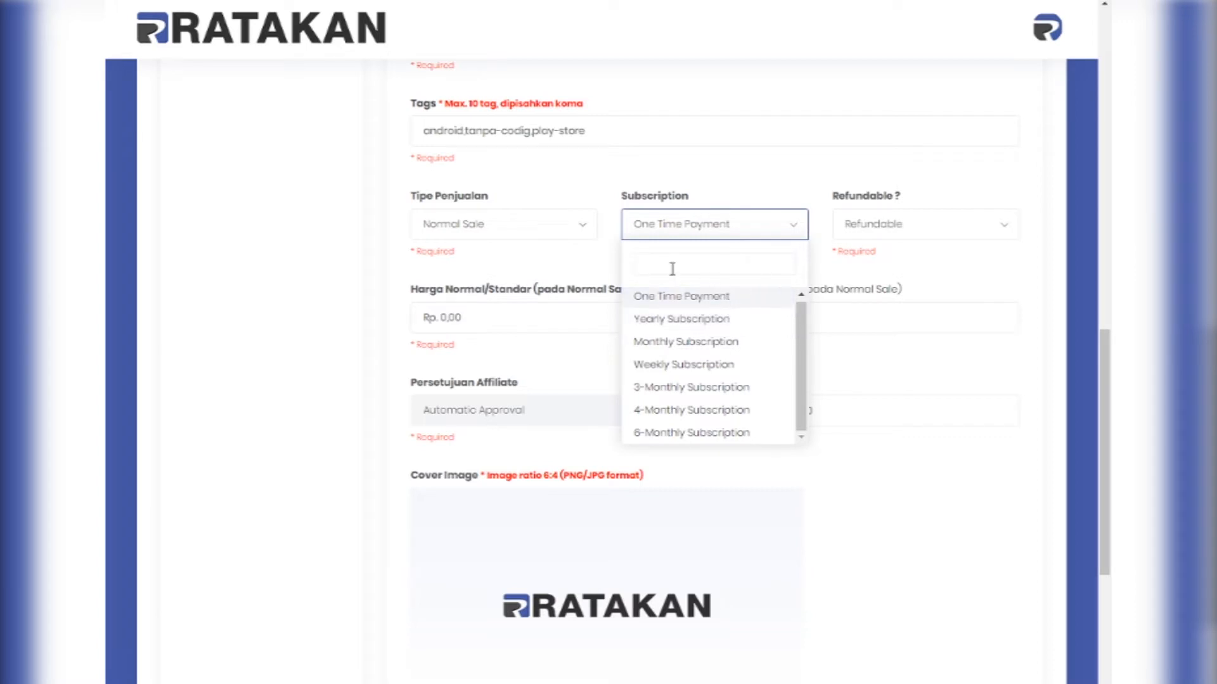
{"action": "left_click", "coordinate": [695, 297]}
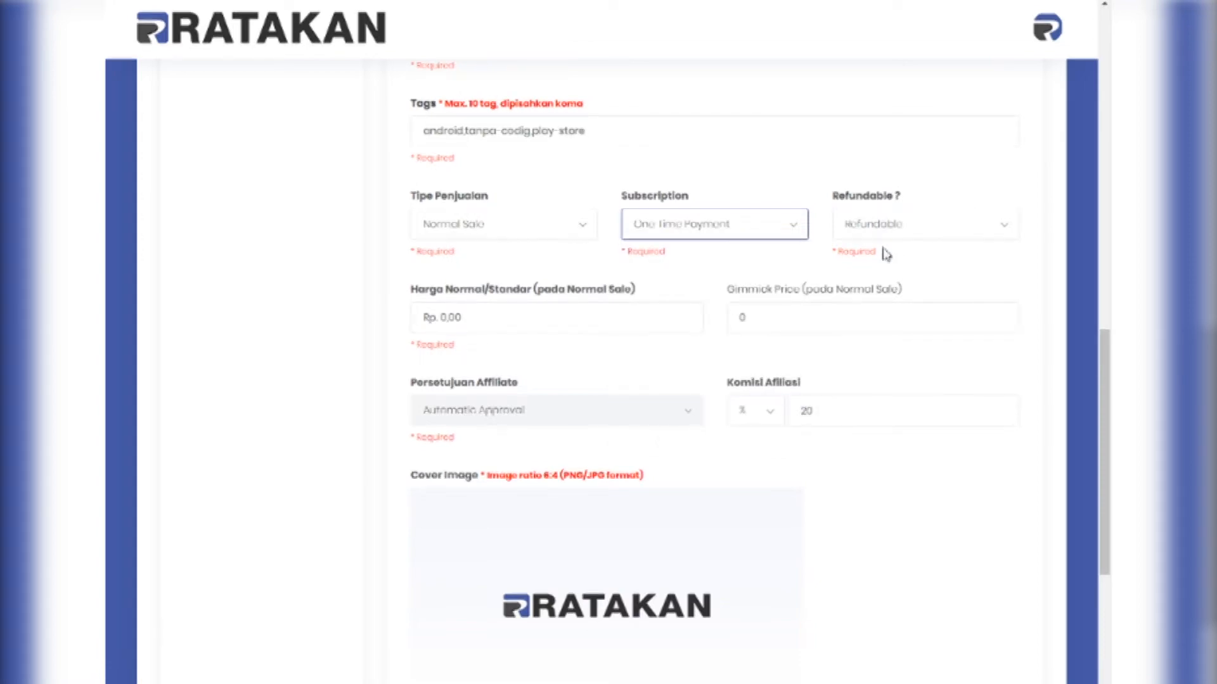
Step: Check which options are offered for the product's Refundable setting
{"action": "left_click", "coordinate": [939, 235]}
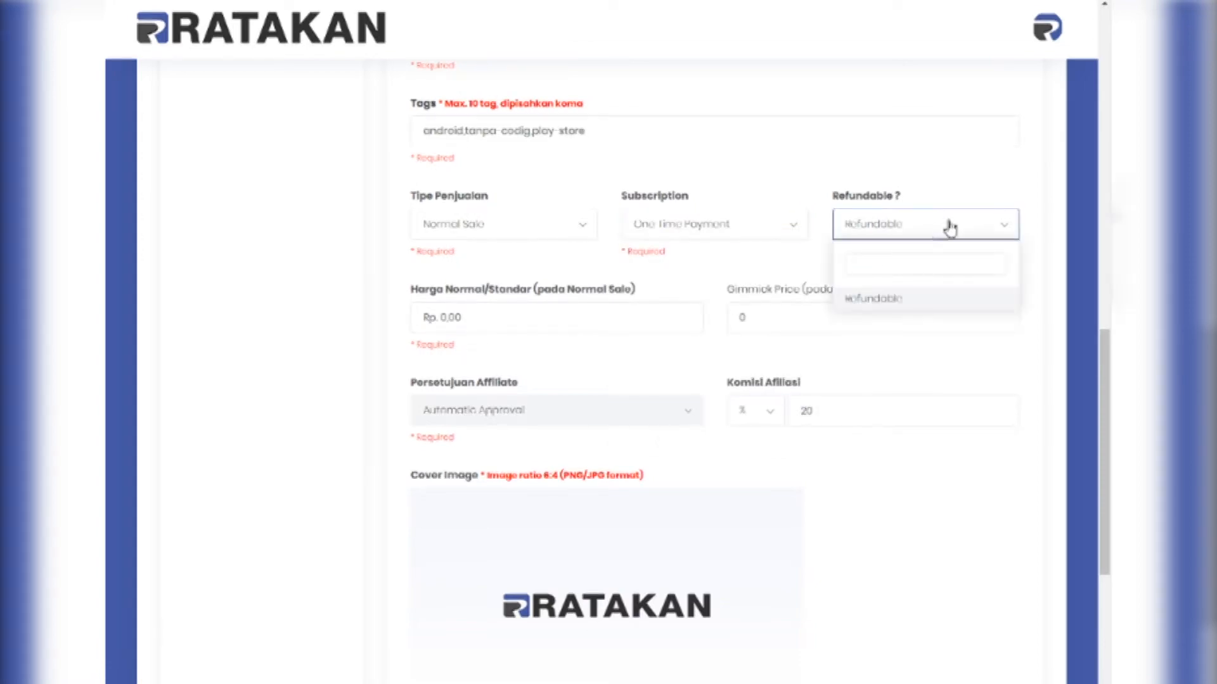
{"action": "left_click", "coordinate": [1001, 179]}
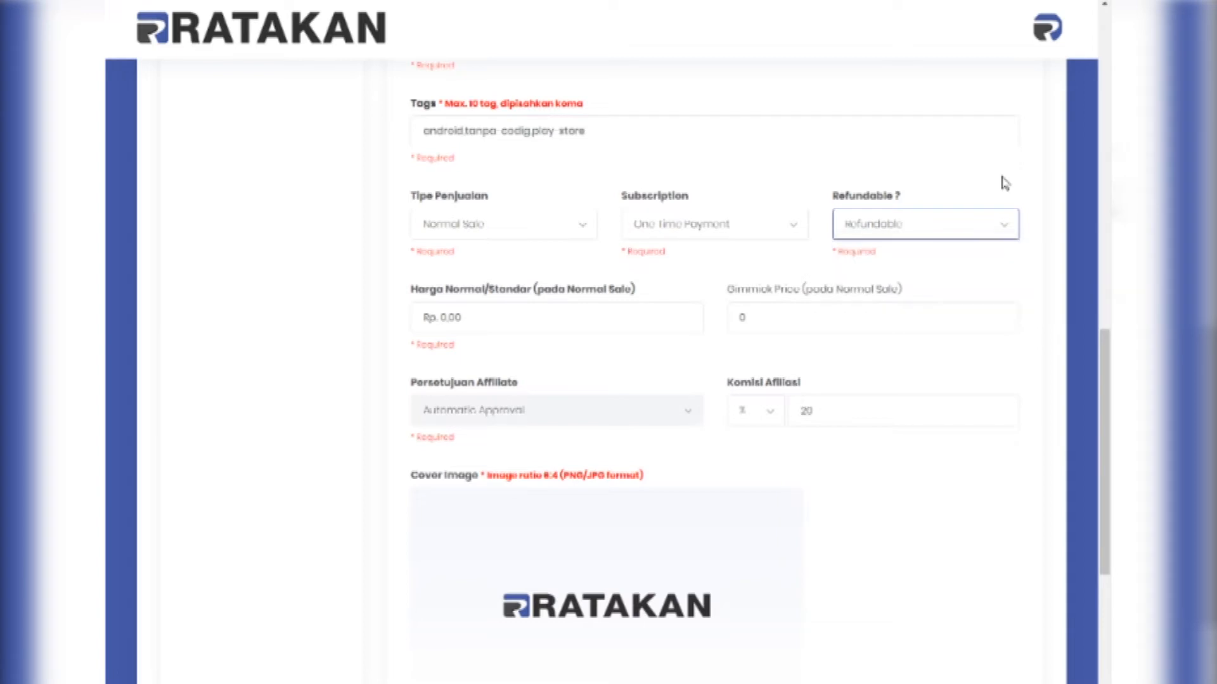
{"action": "left_click", "coordinate": [974, 233]}
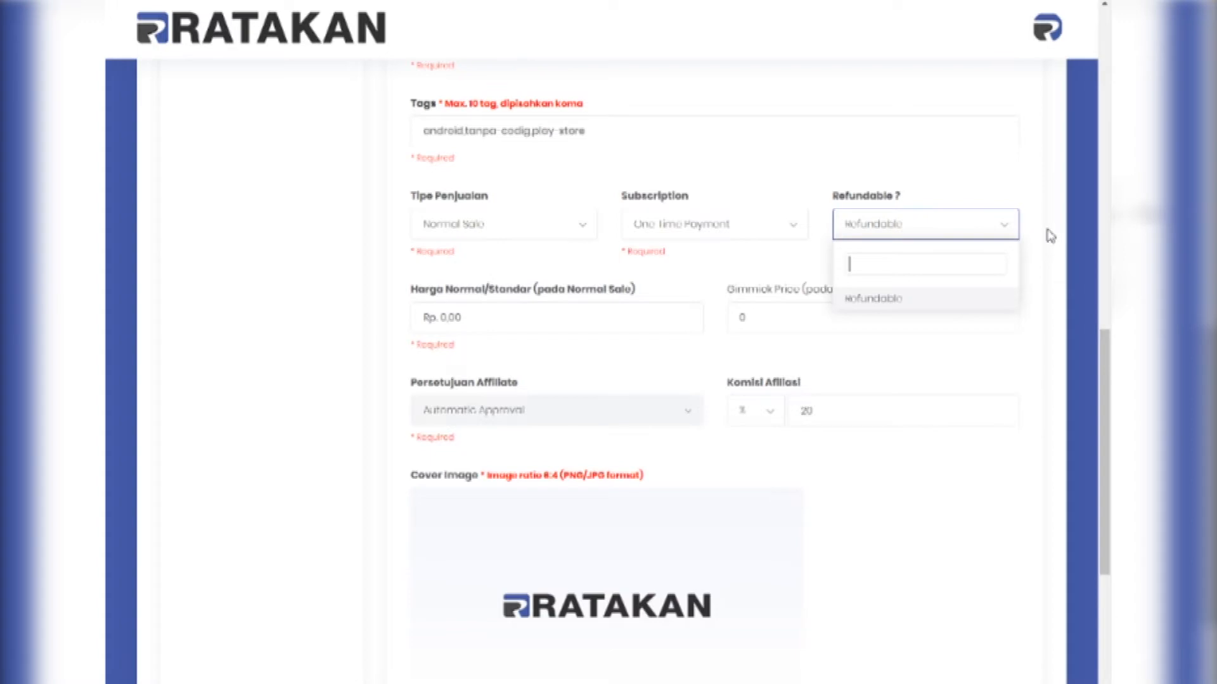
{"action": "left_click", "coordinate": [1029, 269]}
{"action": "left_click", "coordinate": [983, 231]}
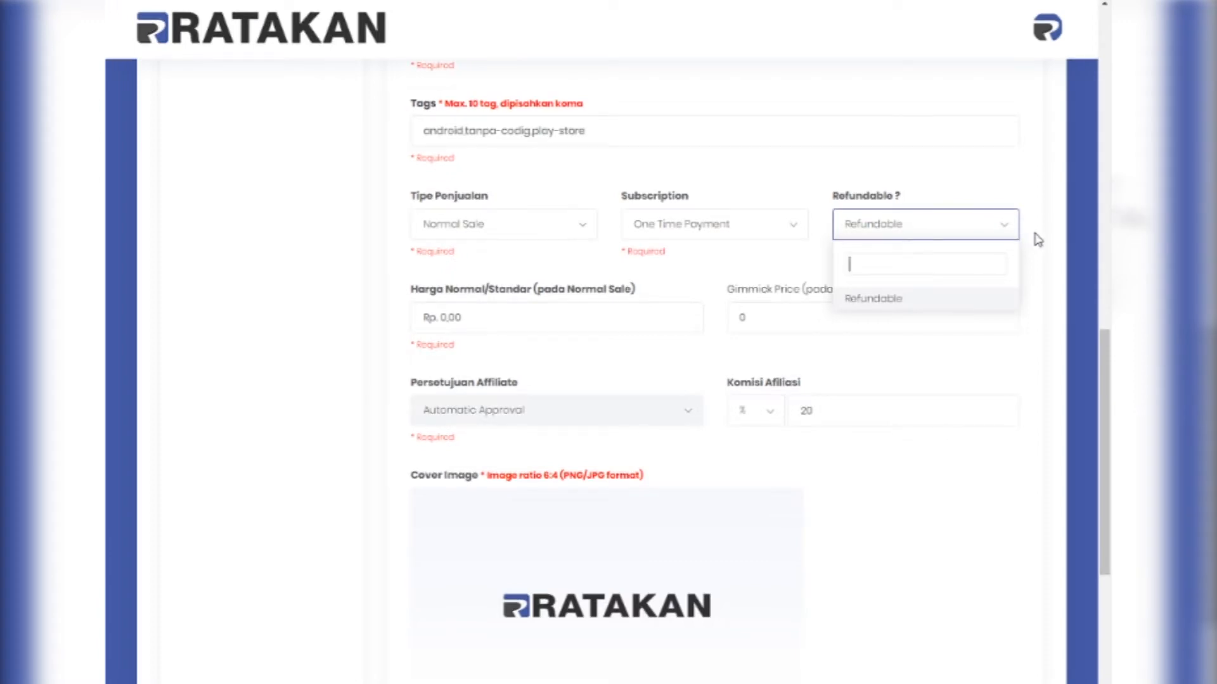
{"action": "left_click", "coordinate": [1045, 236]}
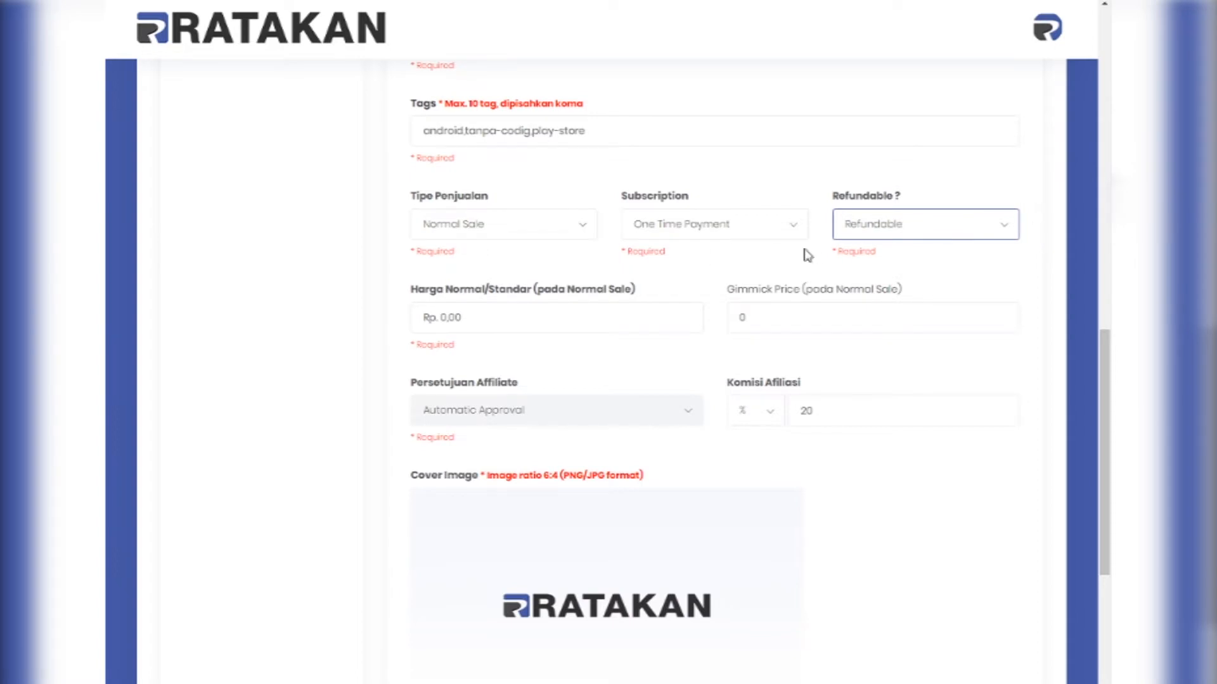
Step: Set the product's normal price (Harga Normal/Standar) to Rp. 299.000 and save it
{"action": "scroll", "coordinate": [625, 249], "scroll_direction": "down", "scroll_amount": 3}
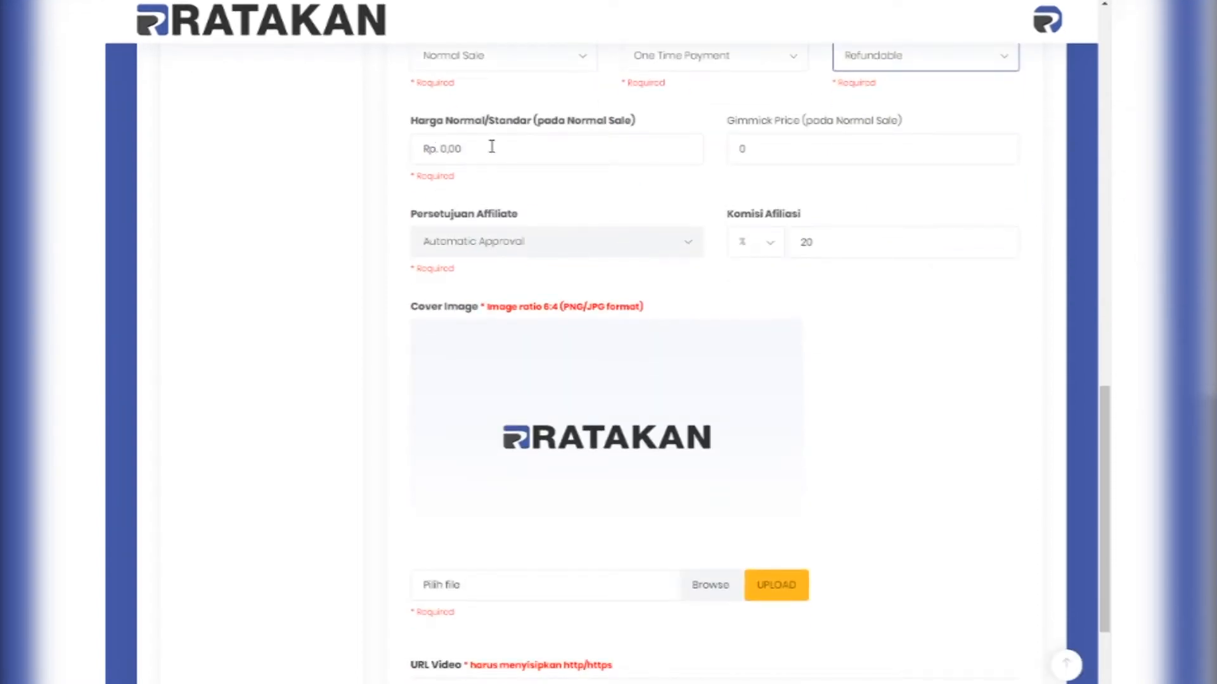
{"action": "scroll", "coordinate": [471, 220], "scroll_direction": "up", "scroll_amount": 1}
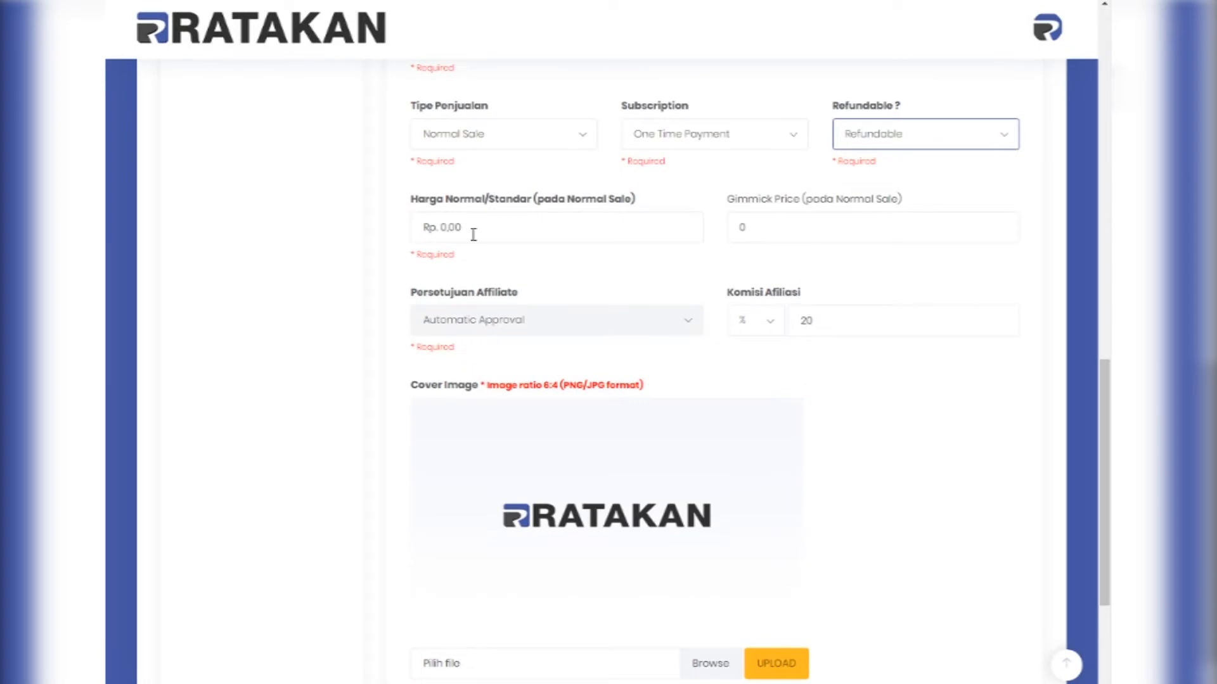
{"action": "mouse_move", "coordinate": [445, 228]}
{"action": "left_mouse_down"}
{"action": "mouse_move", "coordinate": [483, 226]}
{"action": "mouse_move", "coordinate": [422, 227]}
{"action": "mouse_move", "coordinate": [443, 226]}
{"action": "left_mouse_up"}
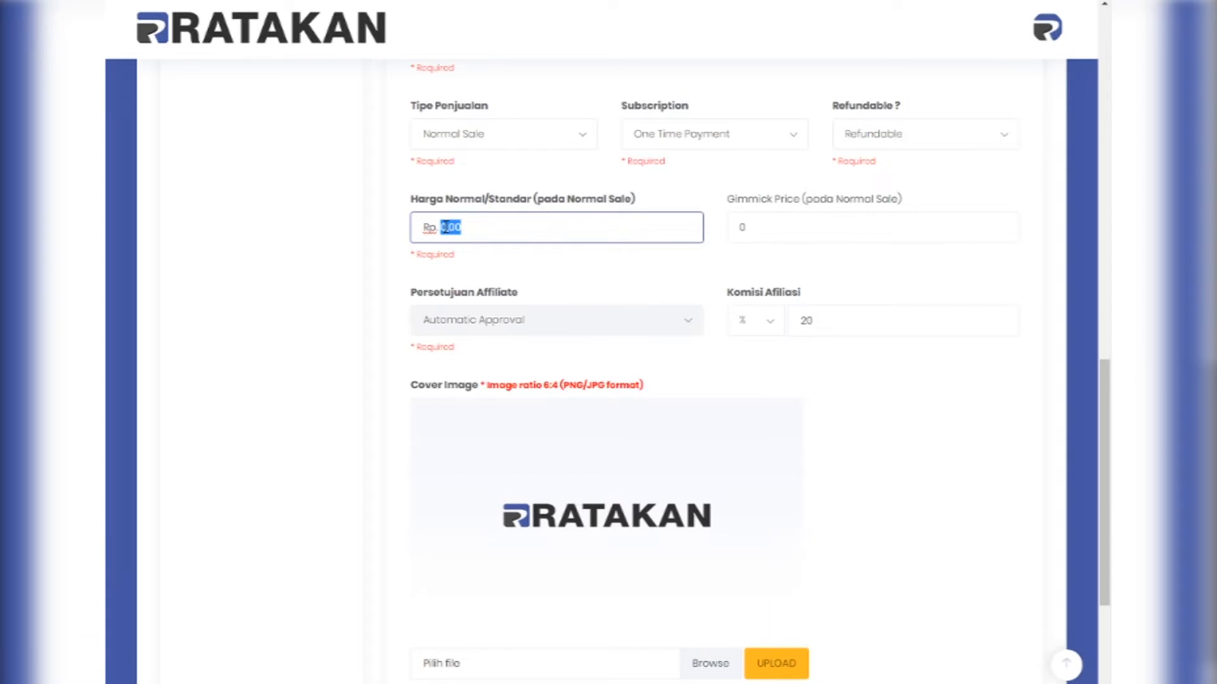
{"action": "type", "text": "29.900"}
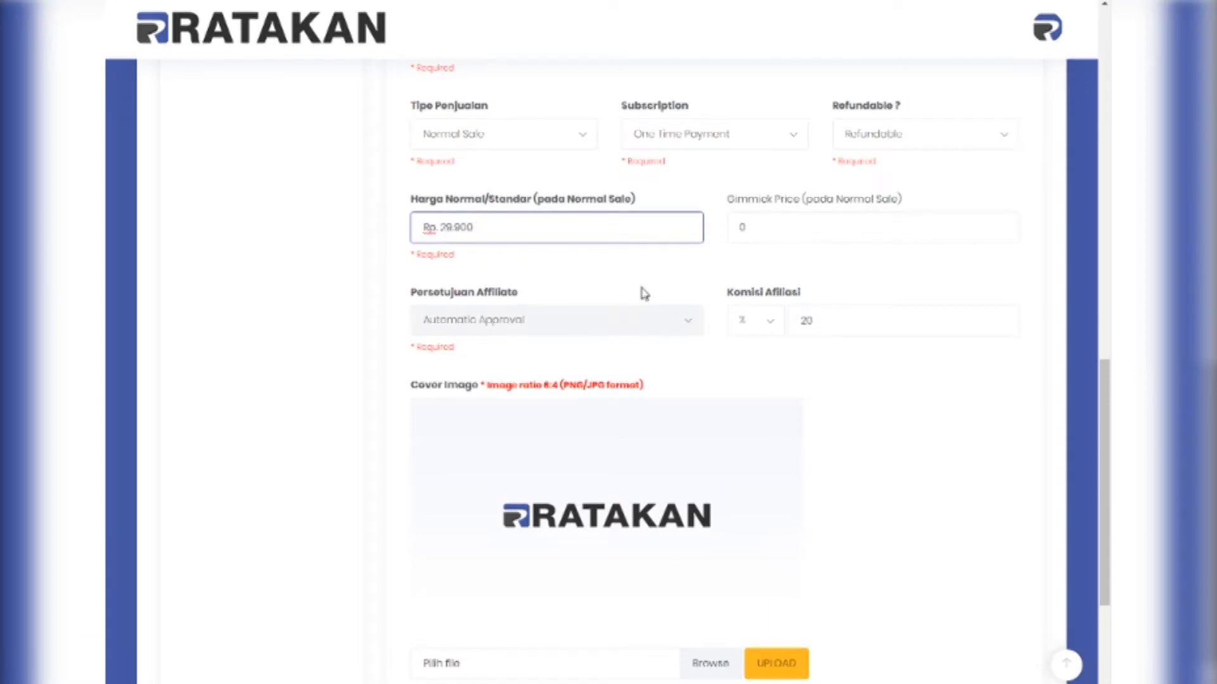
{"action": "left_click", "coordinate": [1016, 297]}
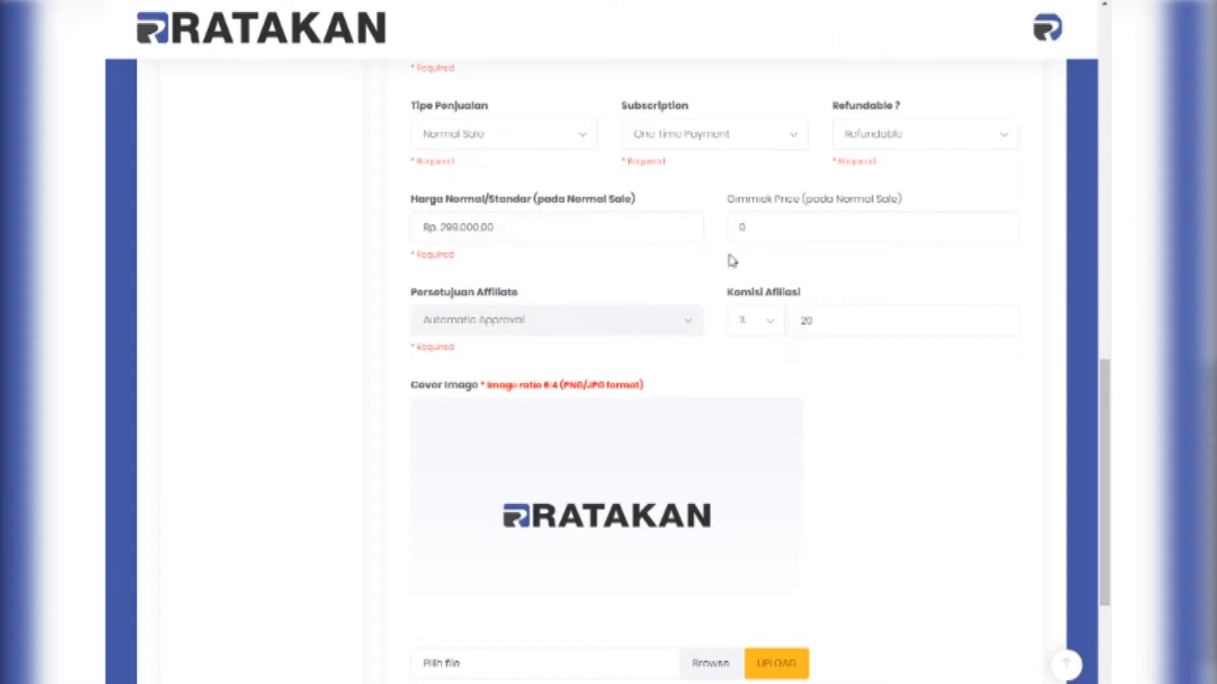
Step: Set the product's Gimmick Price to 399000 and save it
{"action": "scroll", "coordinate": [828, 270], "scroll_direction": "up", "scroll_amount": 1}
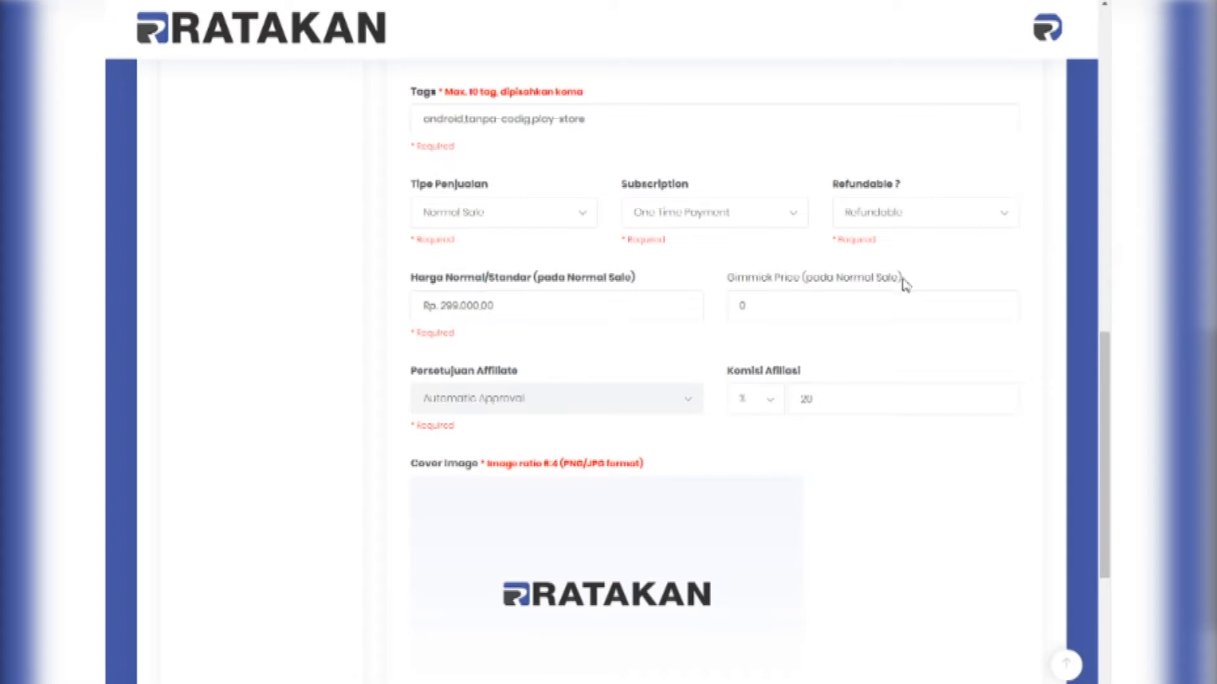
{"action": "left_click_drag", "start_coordinate": [757, 297], "coordinate": [735, 292]}
{"action": "left_click", "coordinate": [1031, 261]}
{"action": "scroll", "coordinate": [756, 277], "scroll_direction": "down", "scroll_amount": 1}
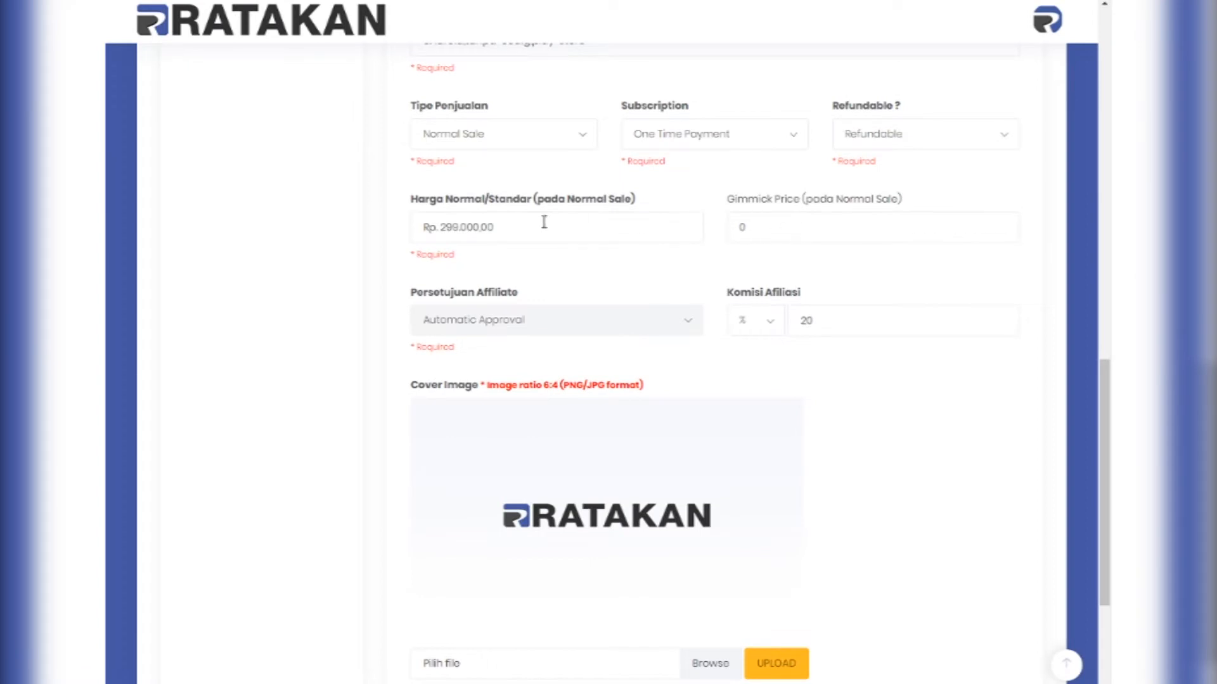
{"action": "left_click", "coordinate": [741, 229]}
{"action": "left_click_drag", "start_coordinate": [741, 230], "coordinate": [760, 228]}
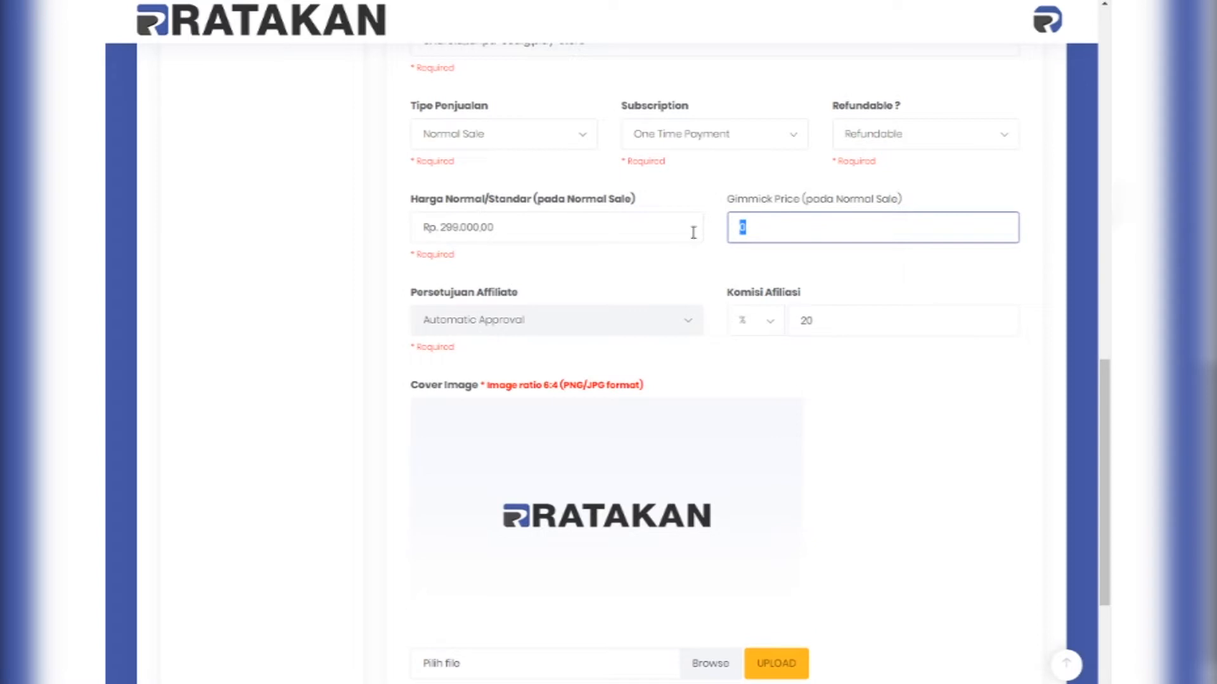
{"action": "left_click", "coordinate": [455, 218]}
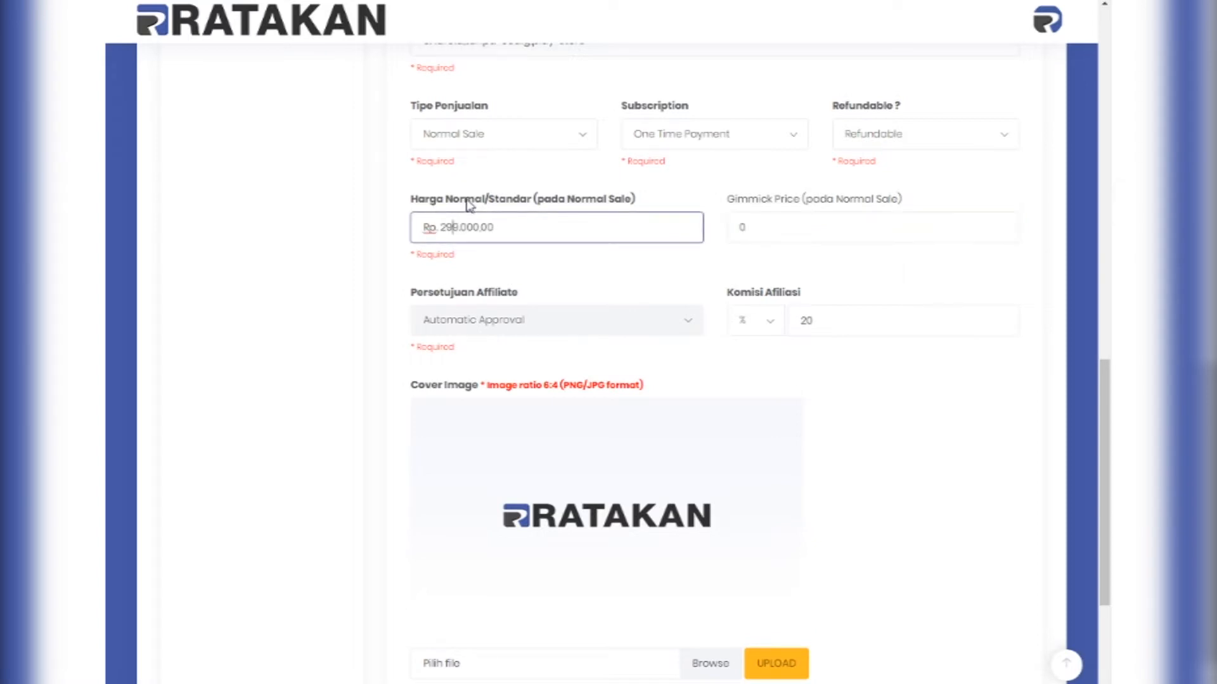
{"action": "left_click", "coordinate": [734, 228]}
{"action": "left_click_drag", "start_coordinate": [739, 229], "coordinate": [749, 230]}
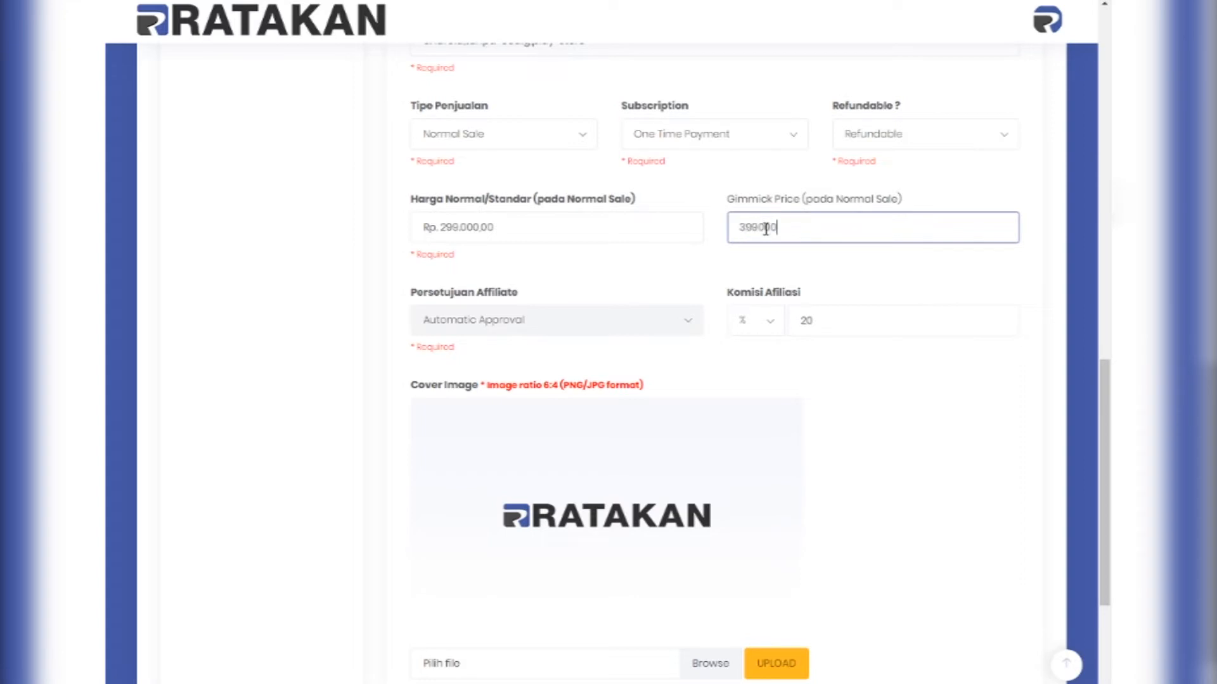
{"action": "left_click", "coordinate": [781, 265]}
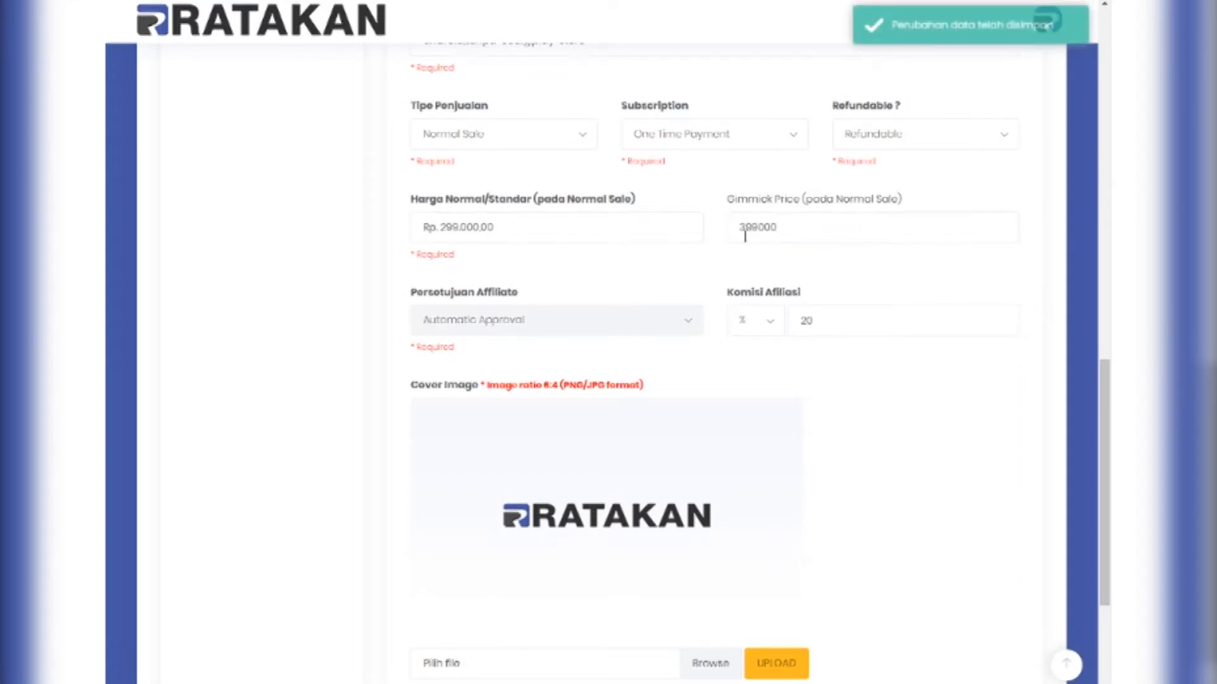
{"action": "left_click", "coordinate": [768, 227]}
{"action": "double_click", "coordinate": [768, 226]}
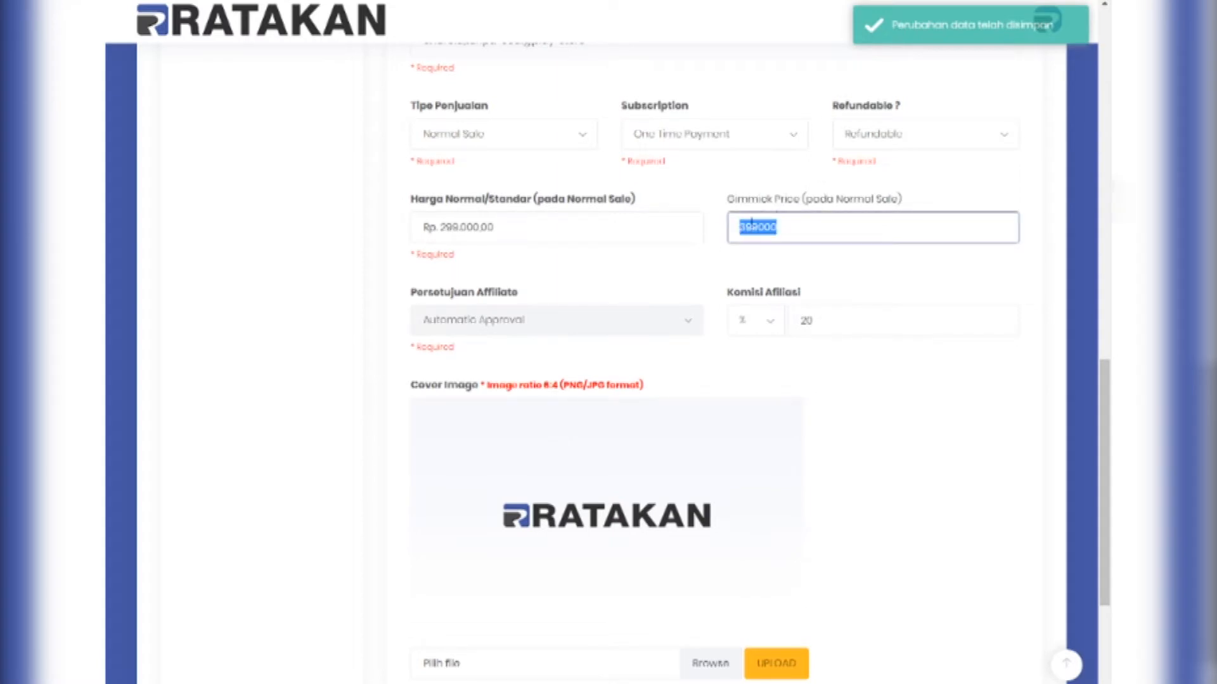
Step: Set the affiliate commission (Komisi Afiliasi) to 30 percent and save it
{"action": "scroll", "coordinate": [588, 216], "scroll_direction": "down", "scroll_amount": 1}
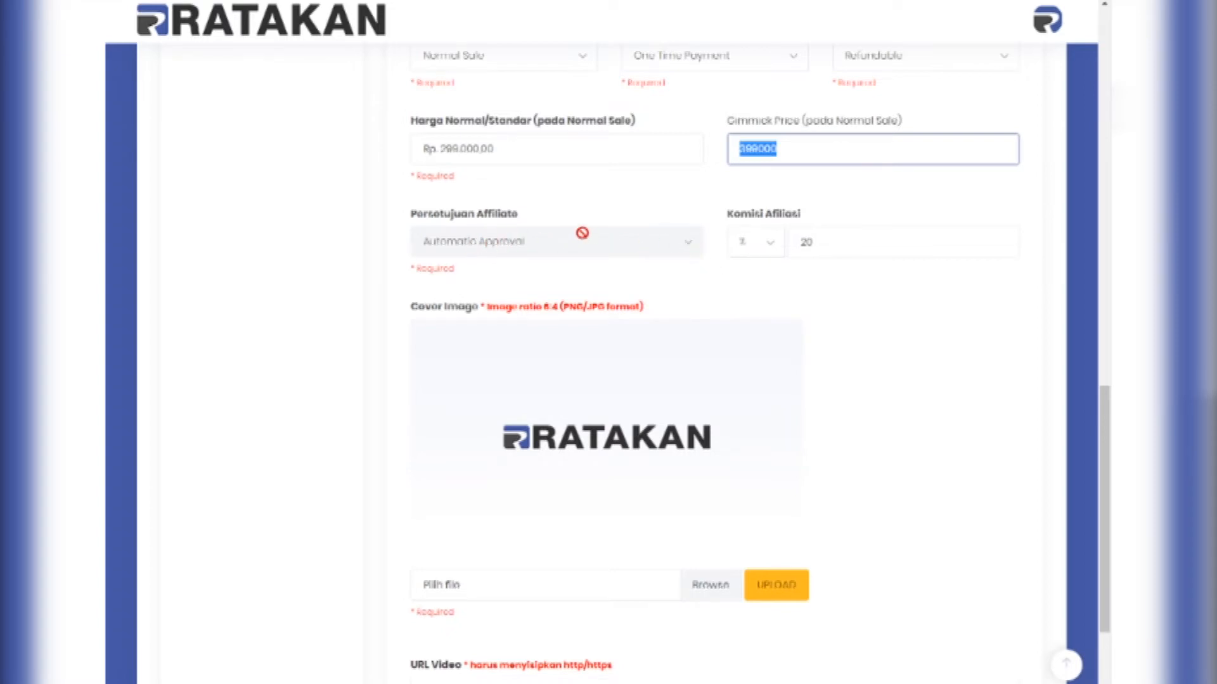
{"action": "scroll", "coordinate": [789, 253], "scroll_direction": "down", "scroll_amount": 1}
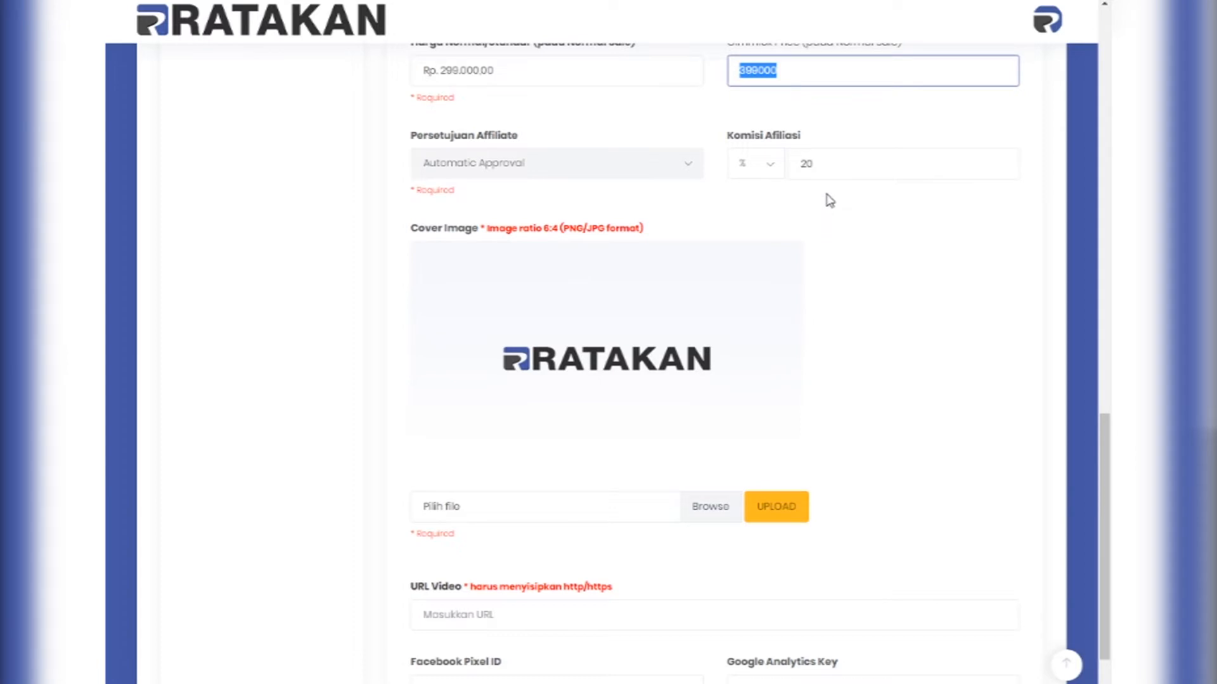
{"action": "double_click", "coordinate": [826, 163]}
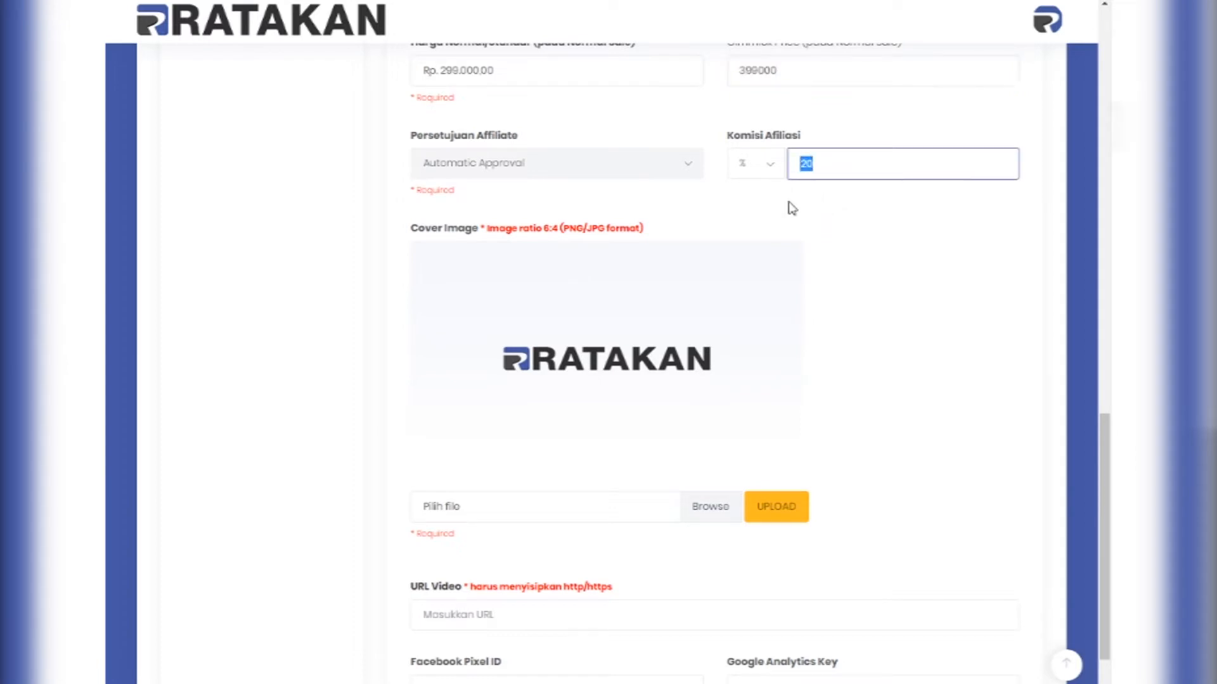
{"action": "type", "text": "3"}
{"action": "left_click", "coordinate": [792, 210]}
Step: Try a fixed affiliate commission (Komisi Afiliasi) in IDR, entering 50000 and 100000 as amounts
{"action": "left_click", "coordinate": [778, 163]}
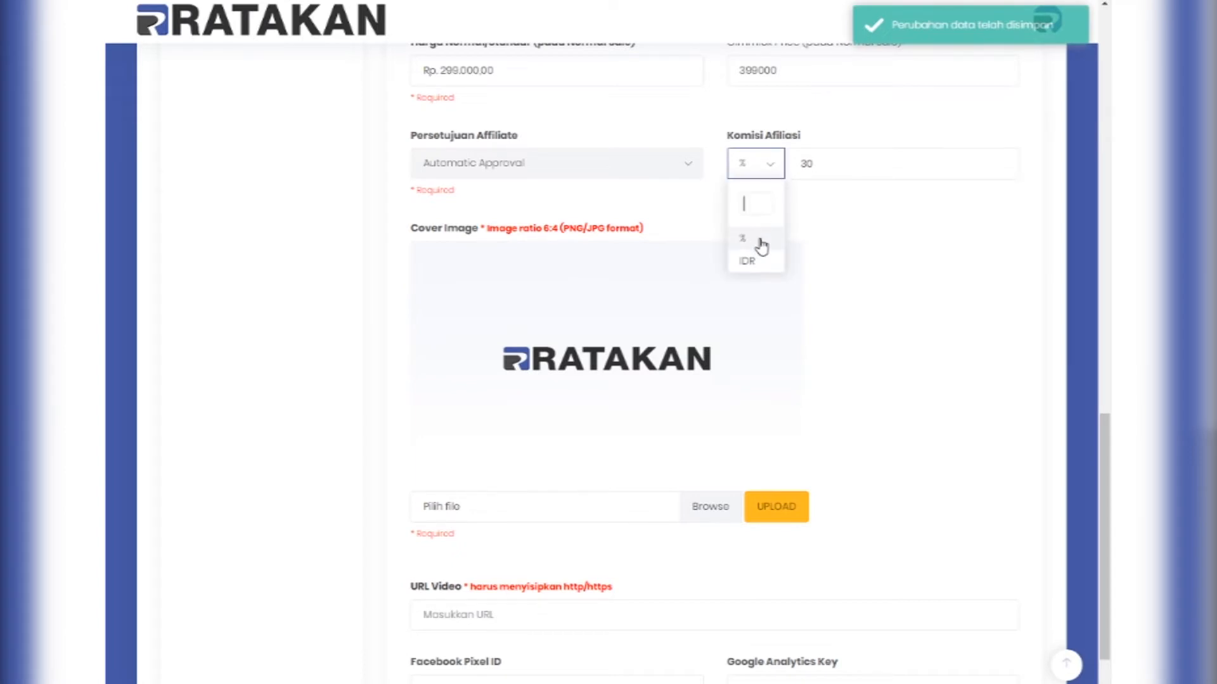
{"action": "left_click", "coordinate": [747, 263]}
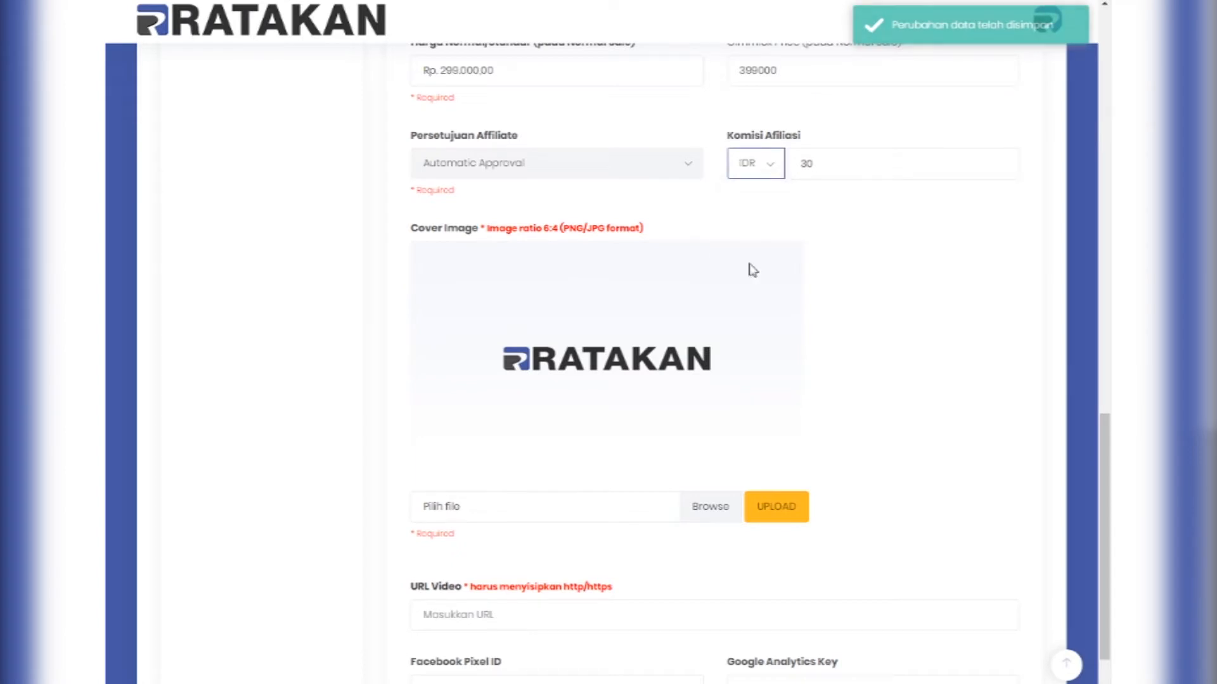
{"action": "left_click_drag", "start_coordinate": [828, 163], "coordinate": [789, 163]}
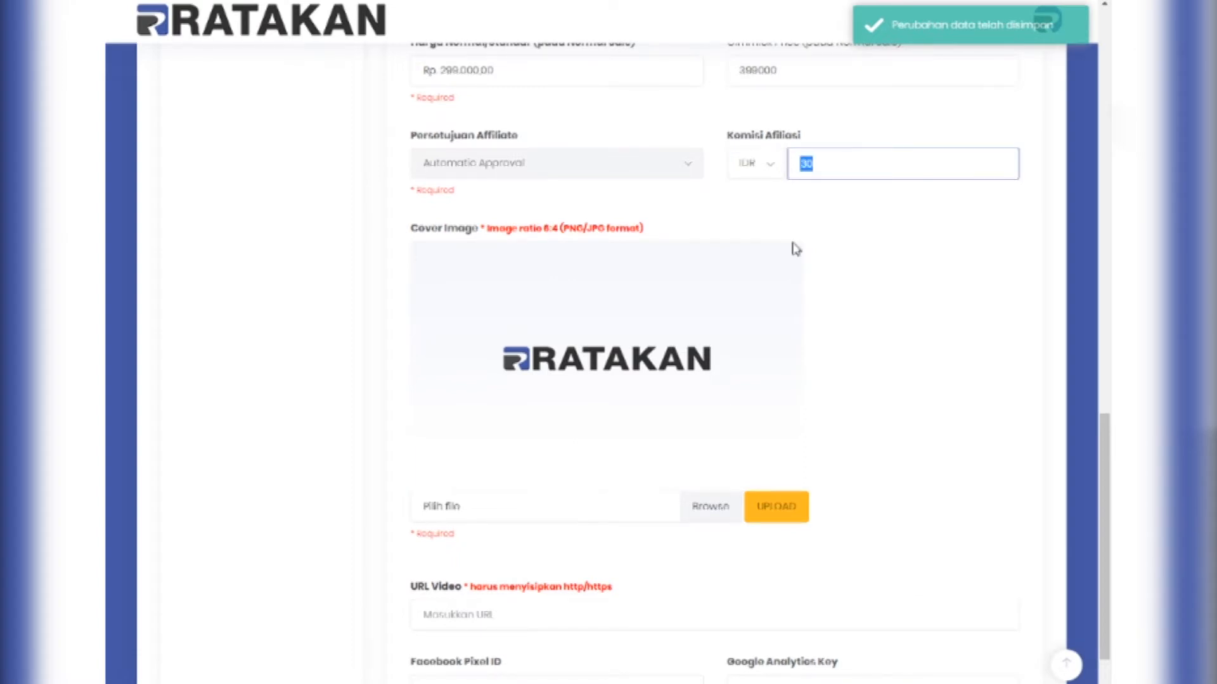
{"action": "type", "text": "50000"}
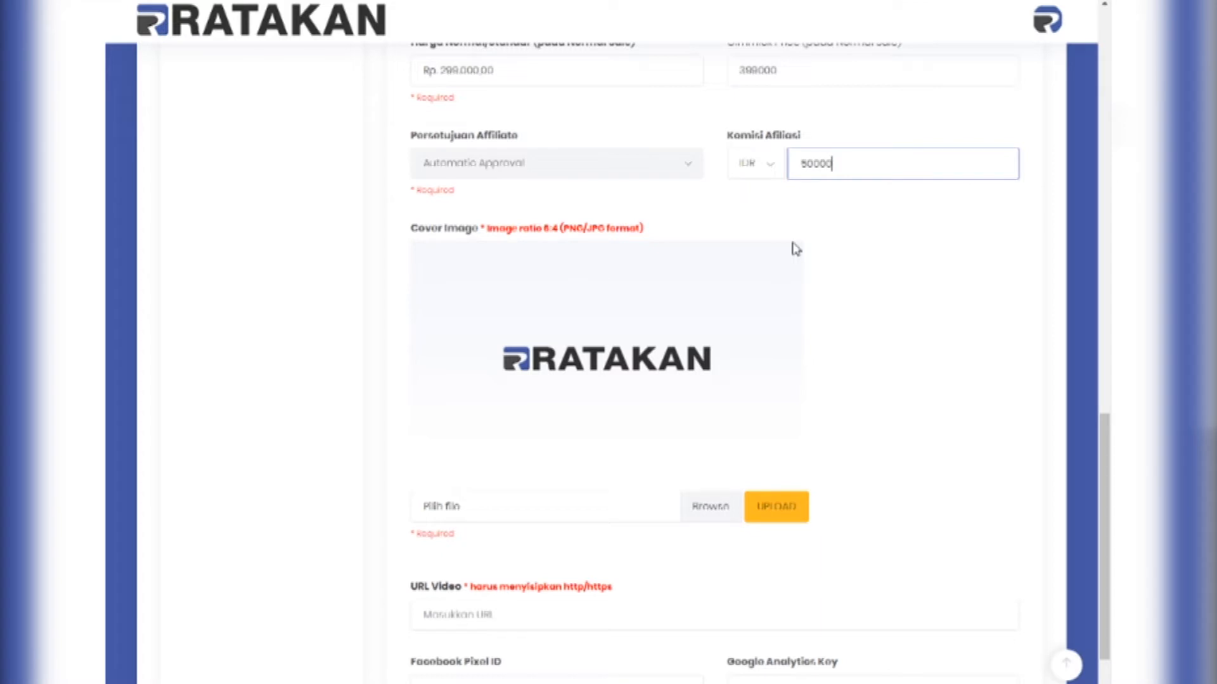
{"action": "key", "text": "ctrl+a"}
{"action": "type", "text": "100"}
Step: Switch the affiliate commission back to percent, set it to 30 and save it
{"action": "left_click", "coordinate": [757, 164]}
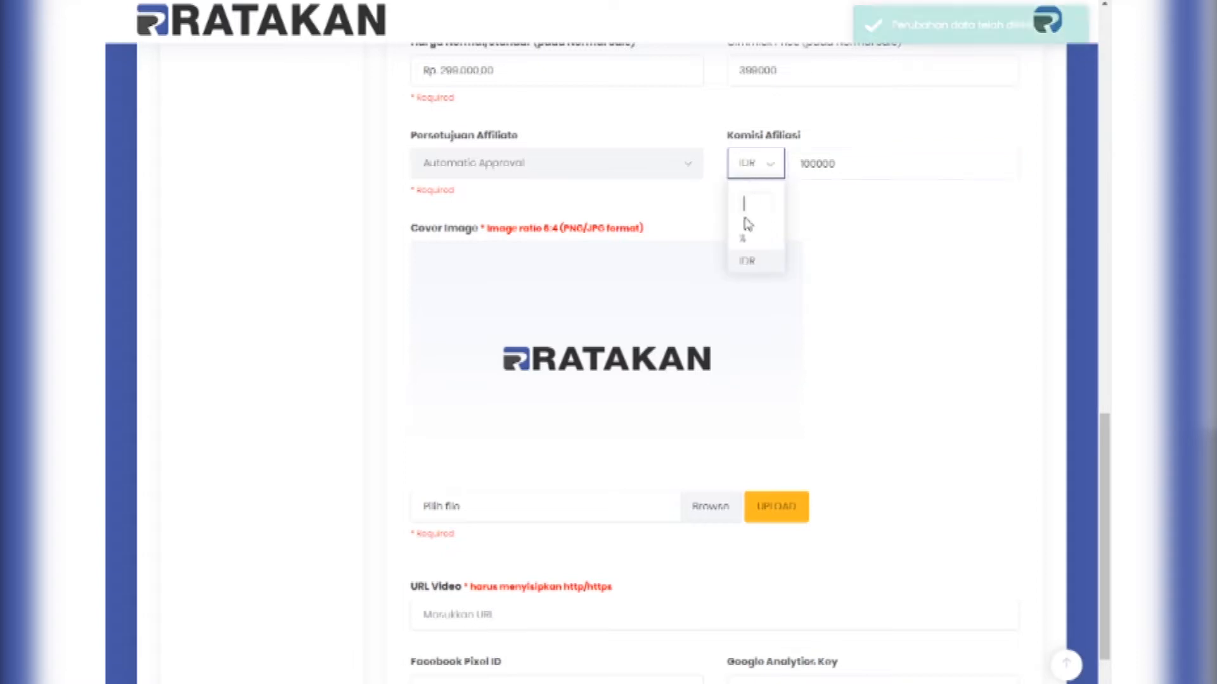
{"action": "left_click", "coordinate": [743, 242]}
{"action": "key", "text": "Tab"}
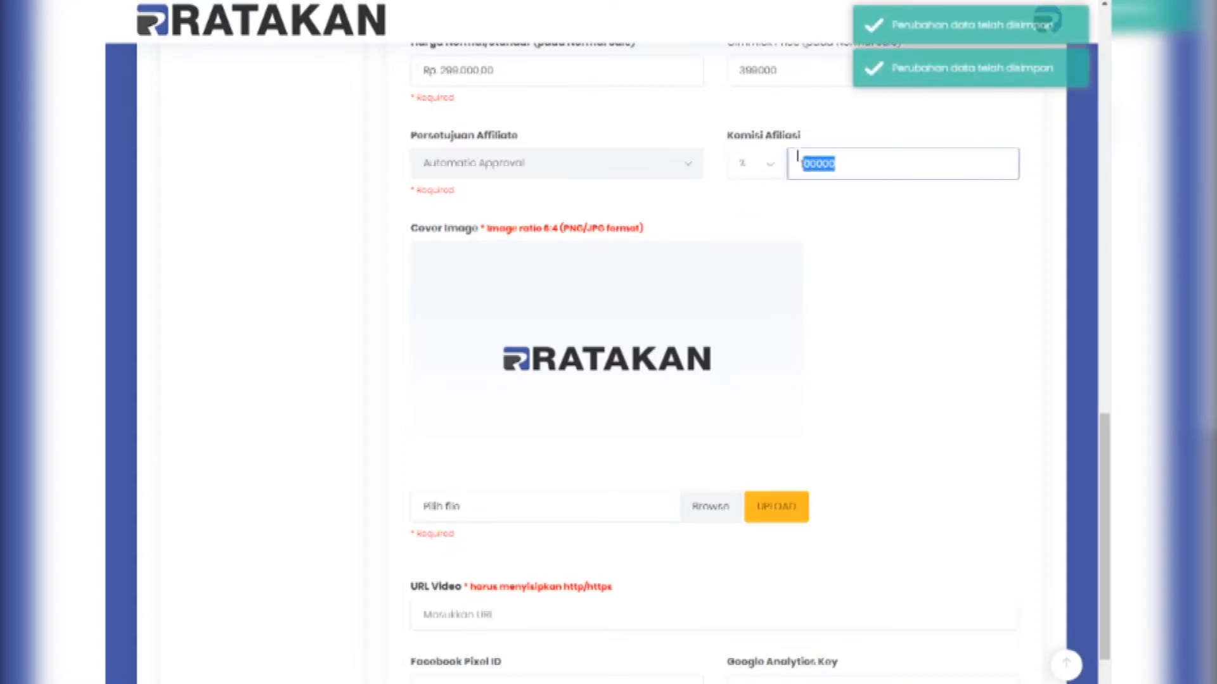
{"action": "type", "text": "30"}
{"action": "left_click", "coordinate": [963, 227]}
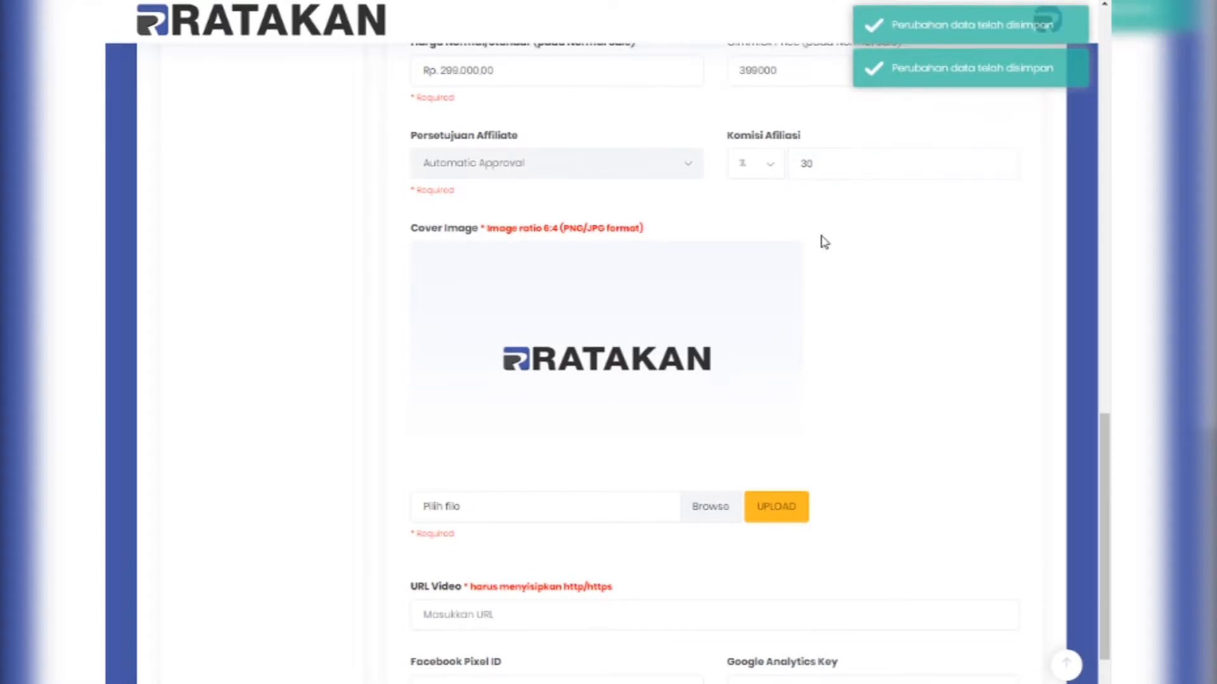
Step: Upload the image "Thumbnail RTKN Ebook Android Jilid 1" as the product's 6:4 cover image
{"action": "scroll", "coordinate": [820, 239], "scroll_direction": "down", "scroll_amount": 1}
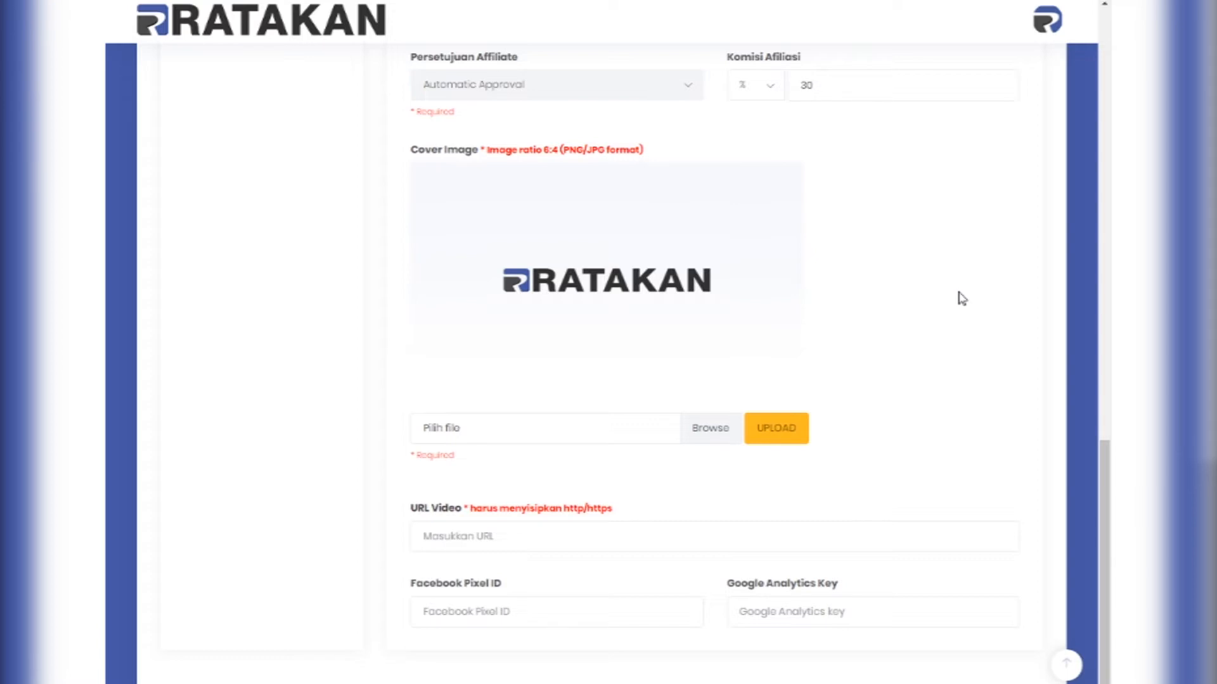
{"action": "double_click", "coordinate": [549, 151]}
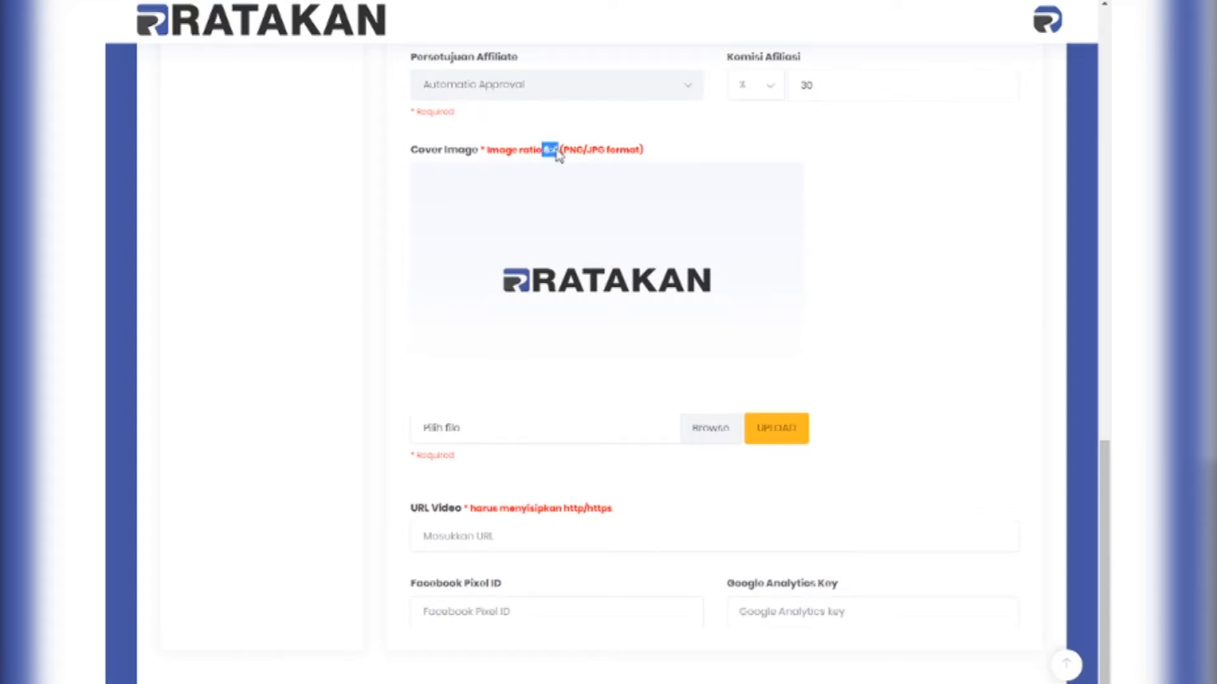
{"action": "left_click", "coordinate": [593, 152]}
{"action": "left_click_drag", "start_coordinate": [542, 151], "coordinate": [563, 151]}
{"action": "left_click", "coordinate": [691, 151]}
{"action": "left_click", "coordinate": [714, 434]}
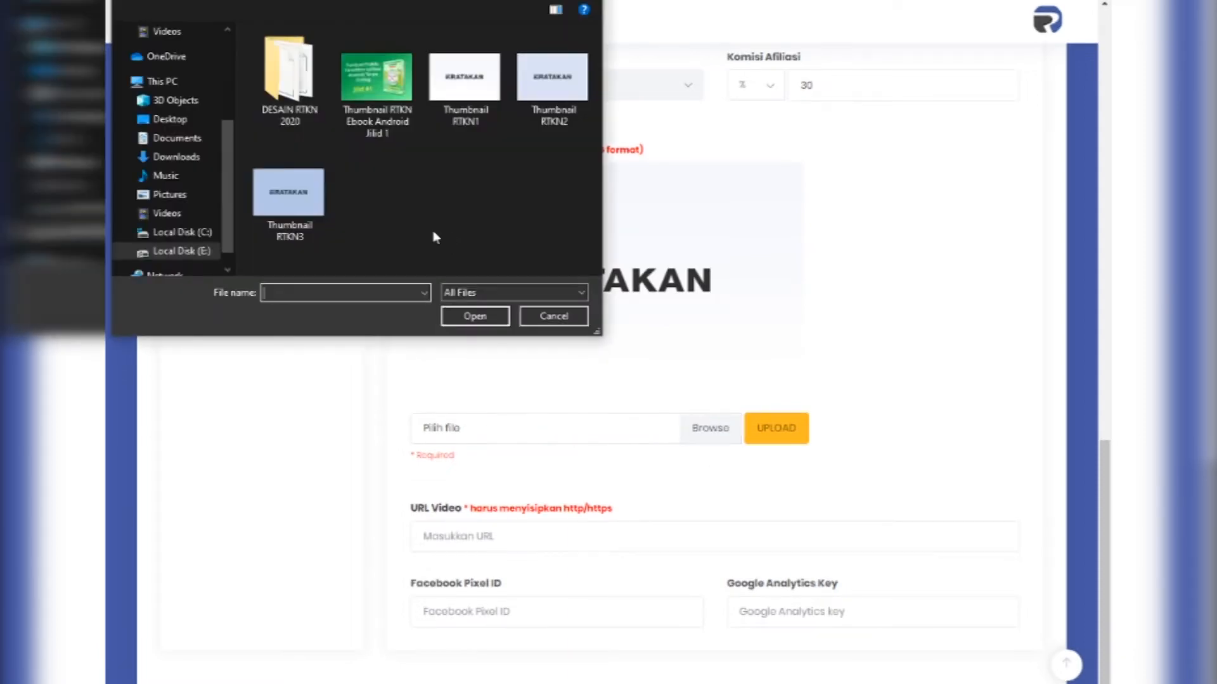
{"action": "double_click", "coordinate": [372, 90]}
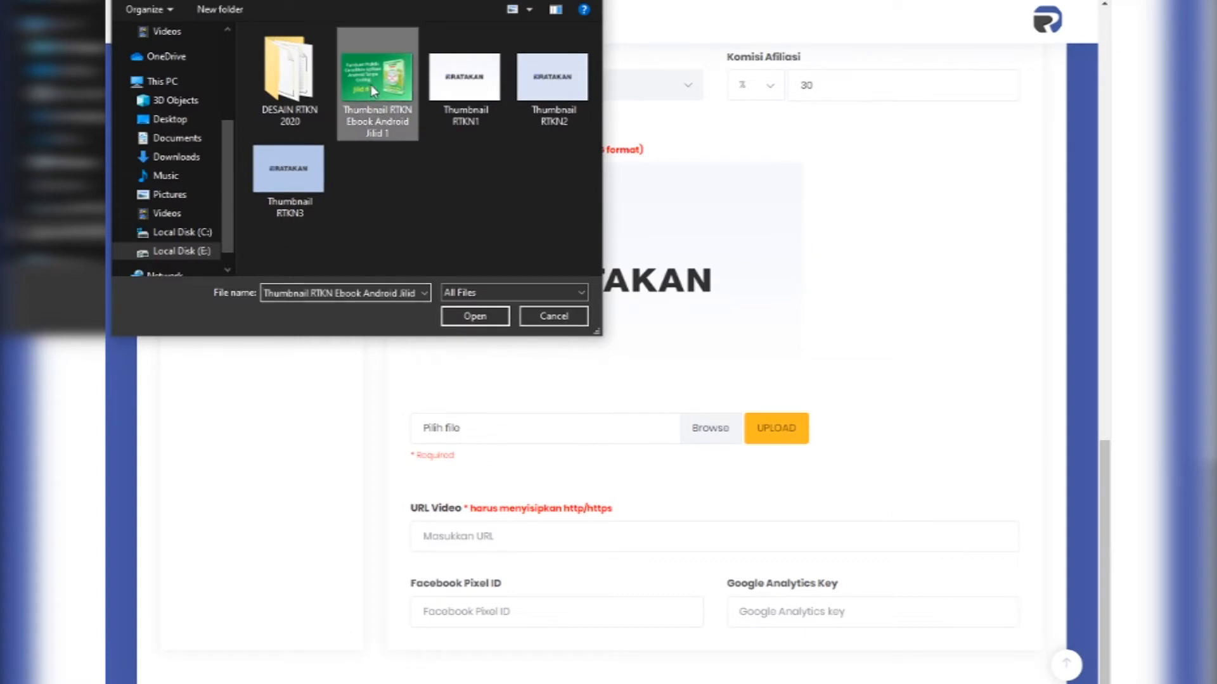
{"action": "left_click", "coordinate": [786, 427]}
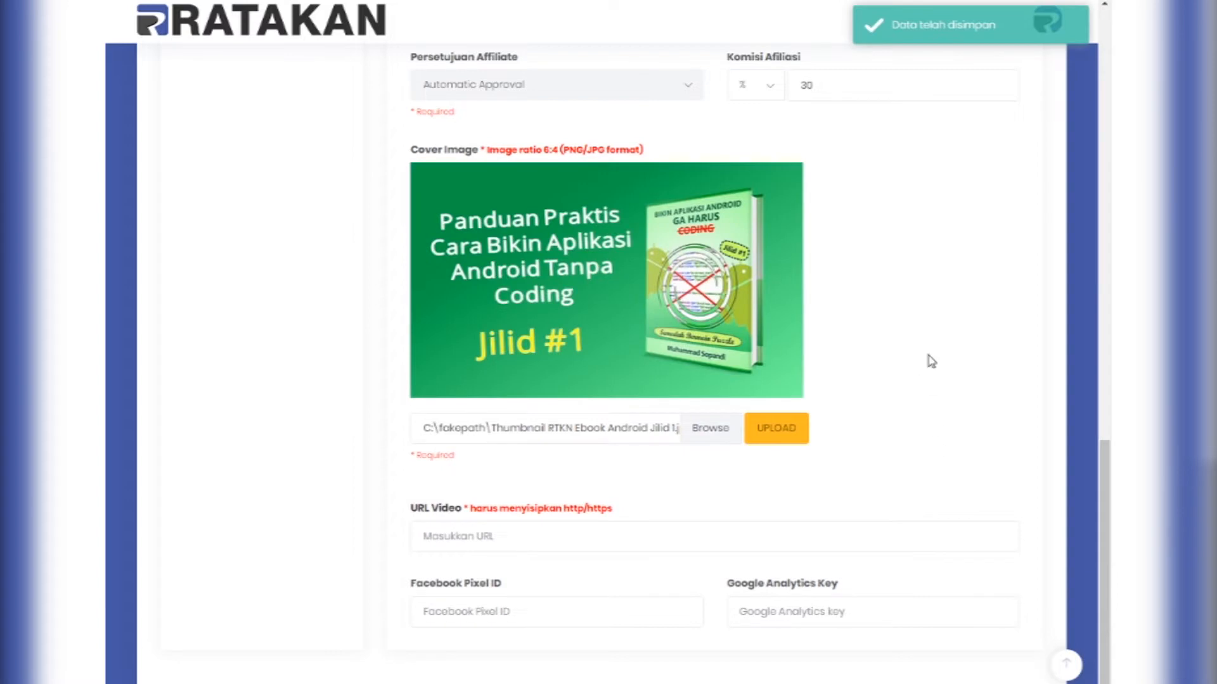
{"action": "scroll", "coordinate": [925, 356], "scroll_direction": "down", "scroll_amount": 1}
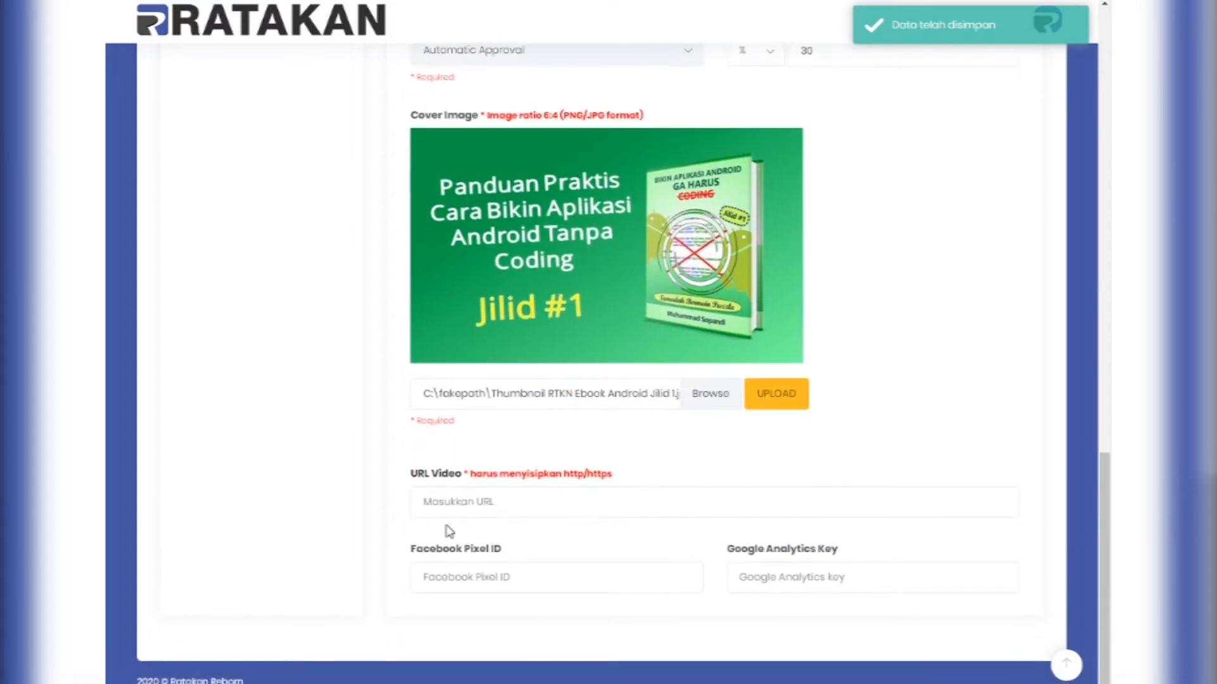
{"action": "left_click", "coordinate": [476, 510]}
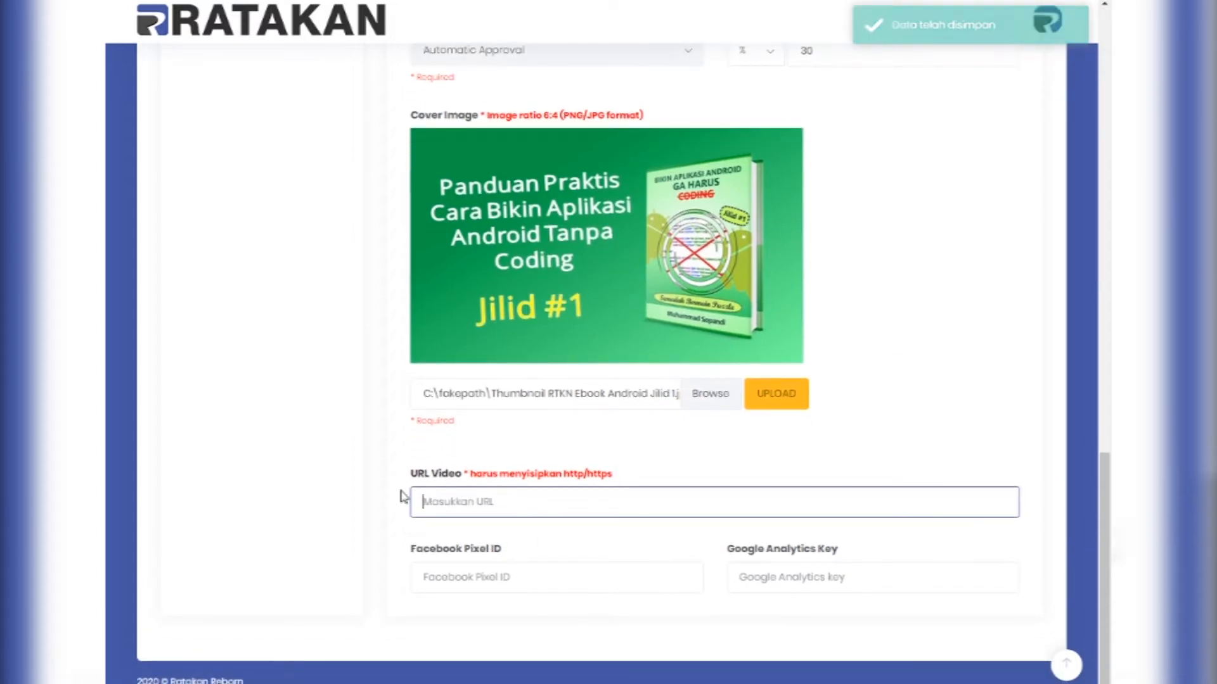
{"action": "left_click", "coordinate": [909, 459]}
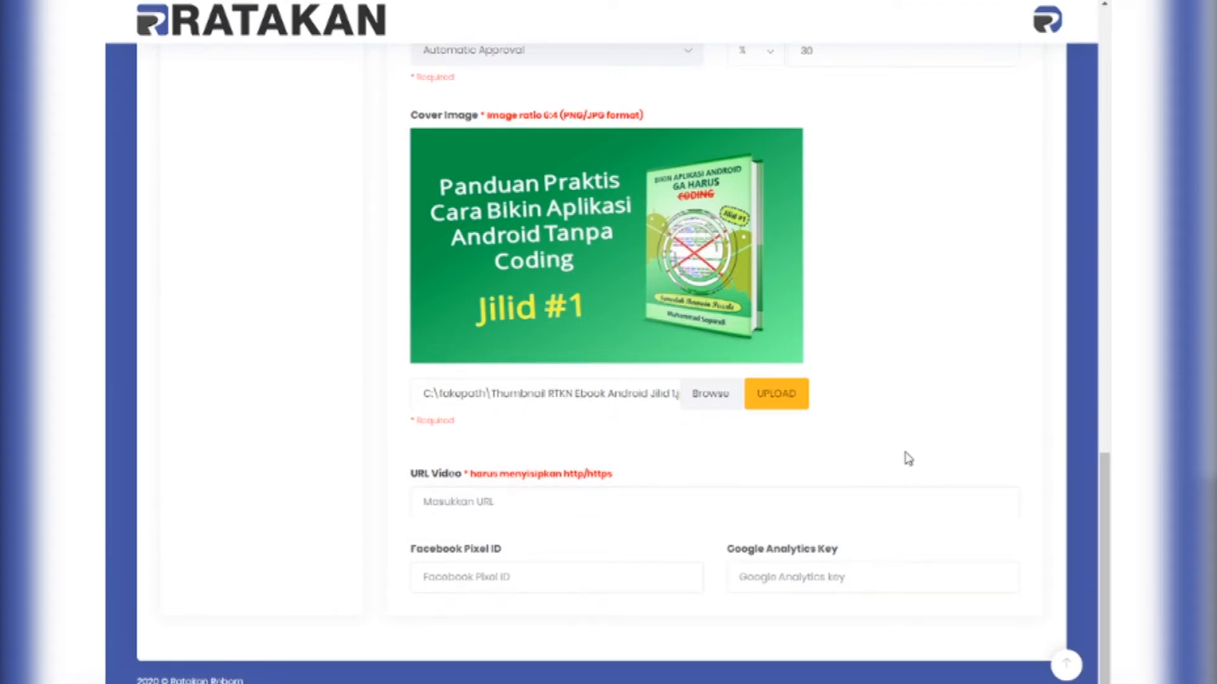
{"action": "left_click", "coordinate": [491, 510]}
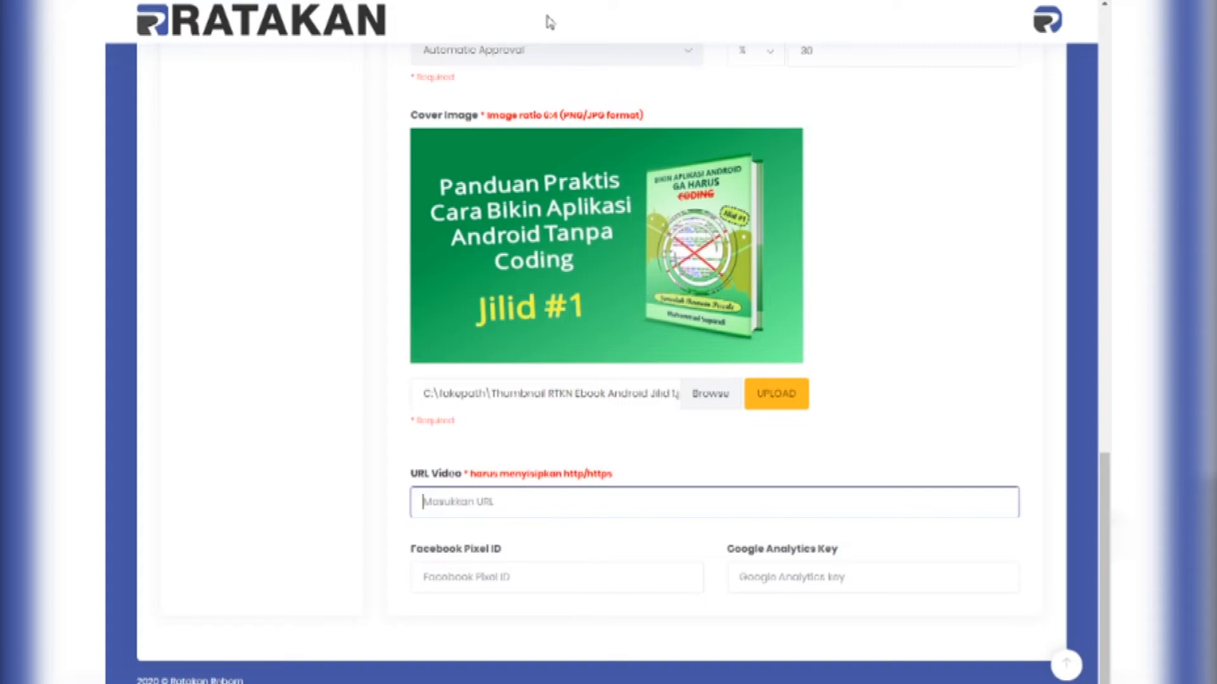
{"action": "key", "text": "ctrl+Tab"}
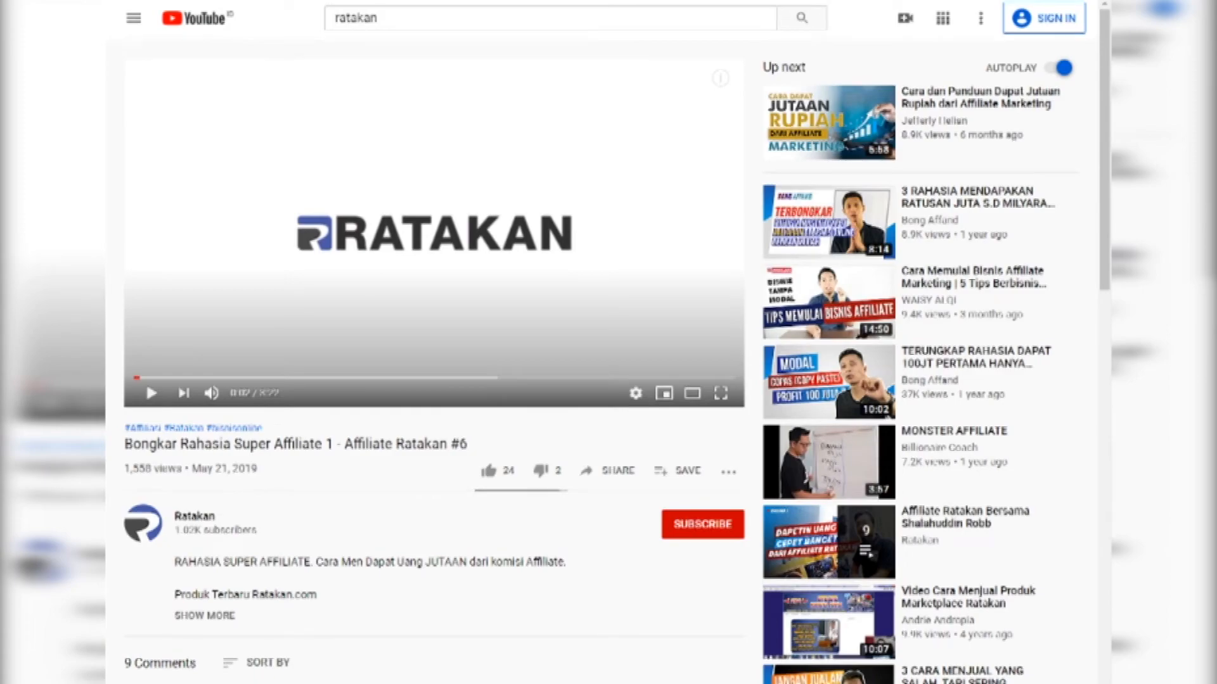
{"action": "key", "text": "ctrl+Tab"}
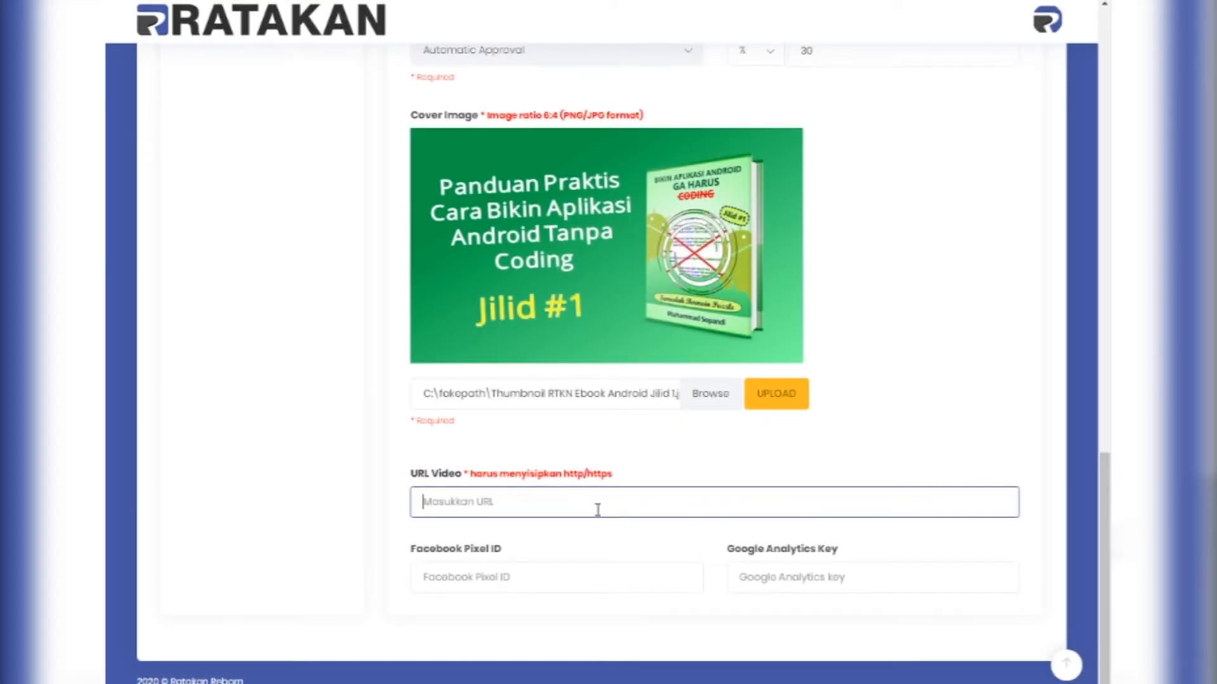
{"action": "type", "text": "https://www.youtube.com/watch?v=tKf78O2IAHk"}
{"action": "left_click", "coordinate": [918, 397]}
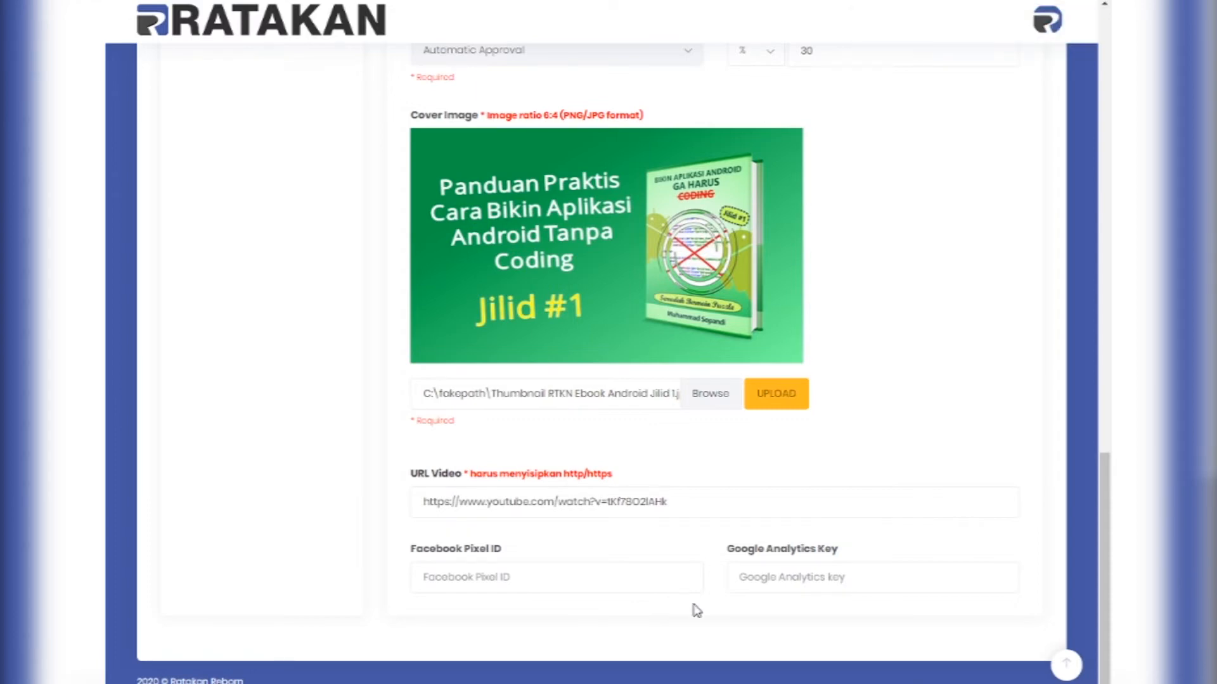
Step: Look over the Facebook Pixel ID and Google Analytics Key fields at the end of the landing page form
{"action": "left_click", "coordinate": [524, 577]}
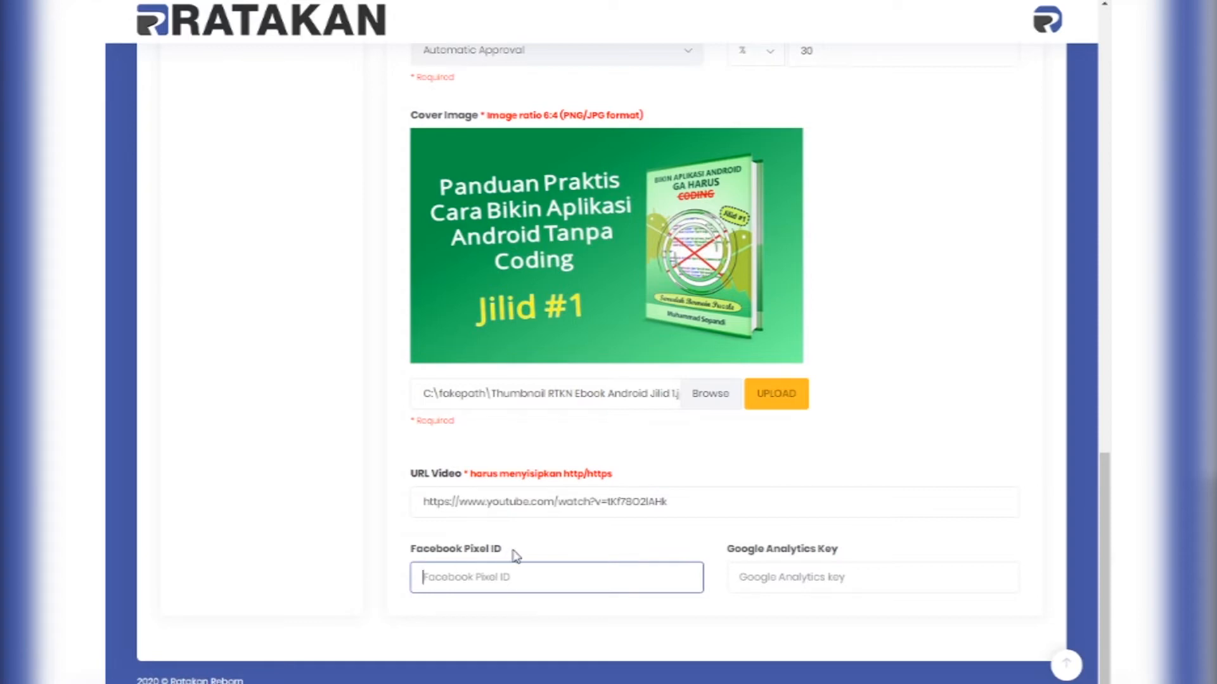
{"action": "left_click", "coordinate": [739, 573]}
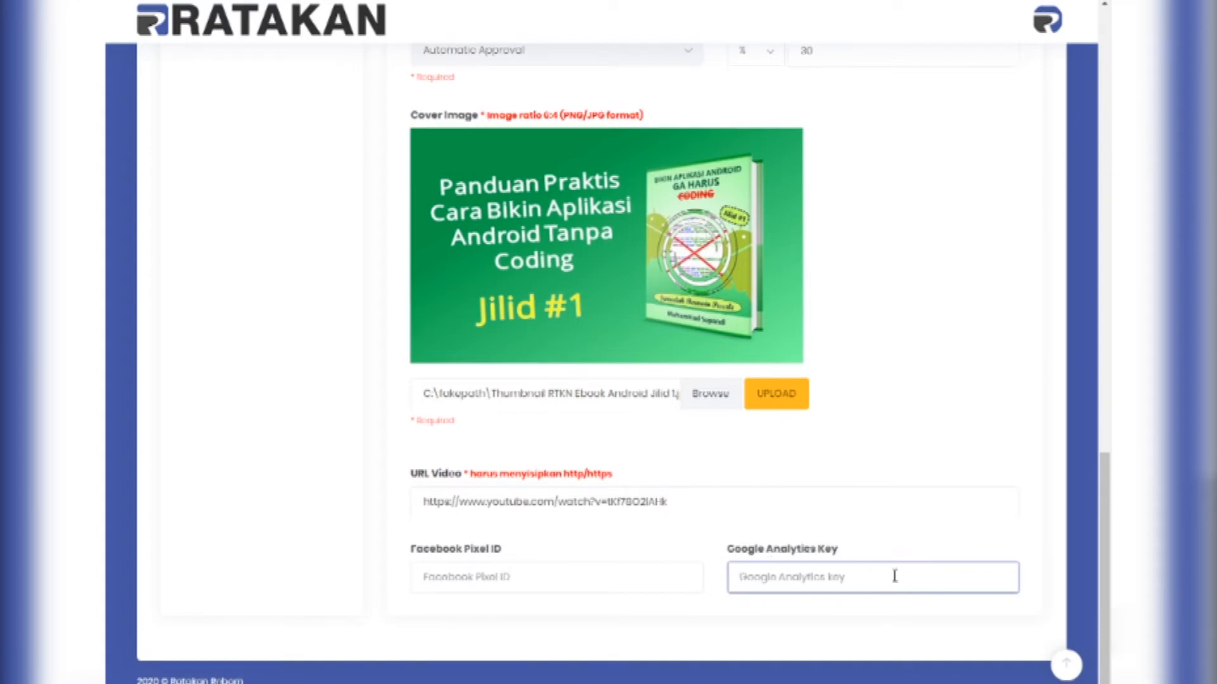
{"action": "left_click", "coordinate": [627, 605]}
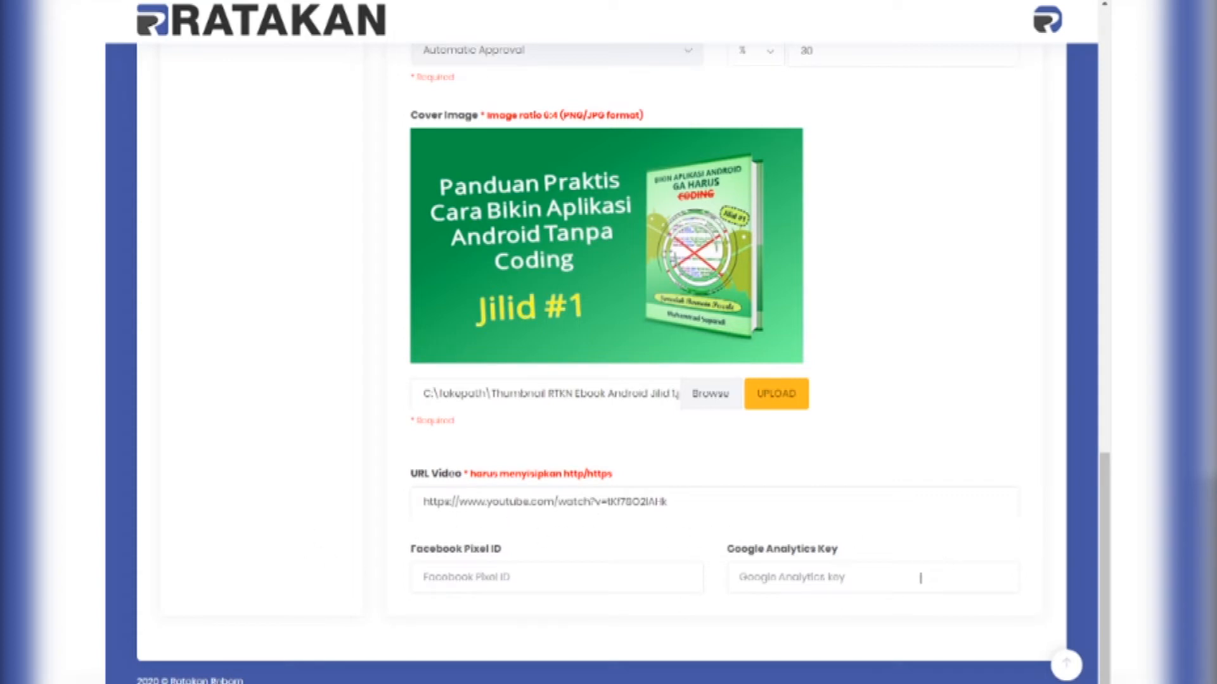
{"action": "left_click", "coordinate": [500, 587]}
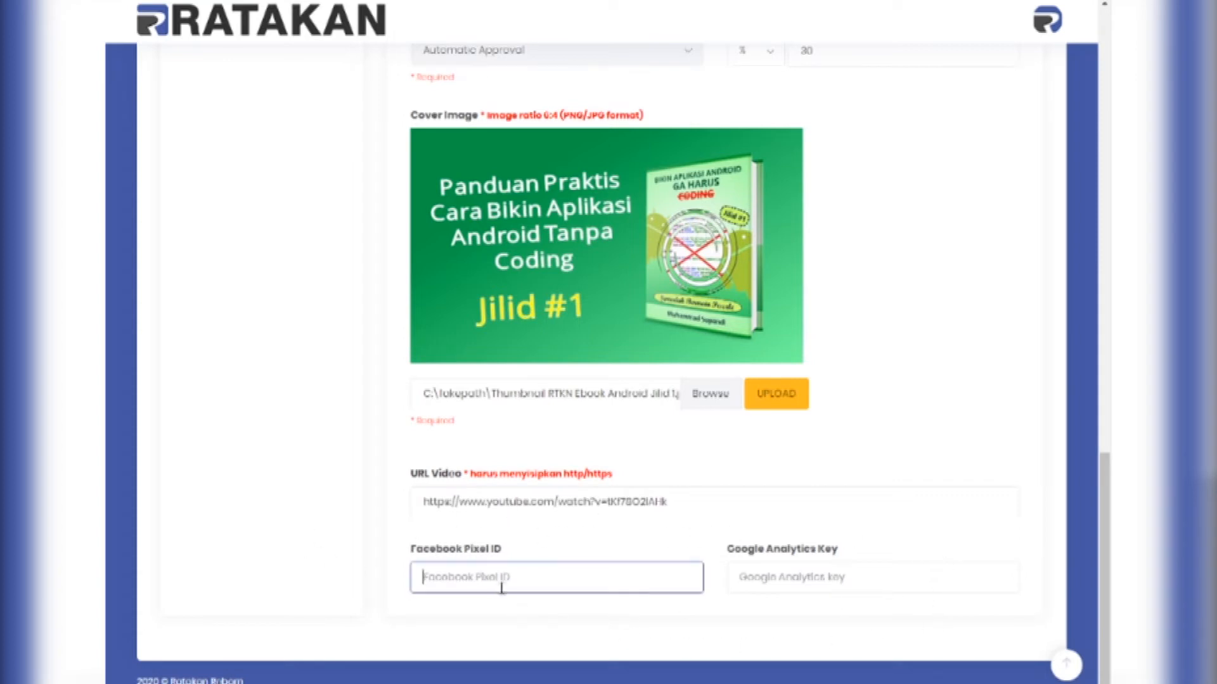
{"action": "left_click", "coordinate": [832, 582]}
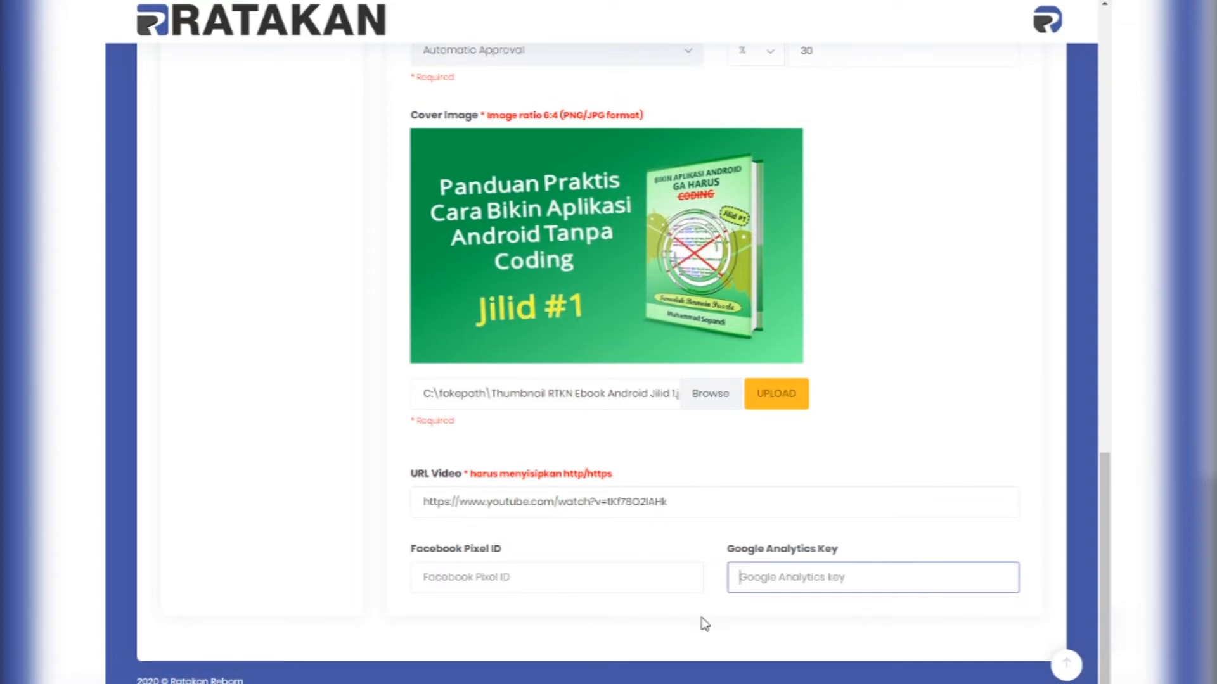
{"action": "left_click", "coordinate": [776, 612]}
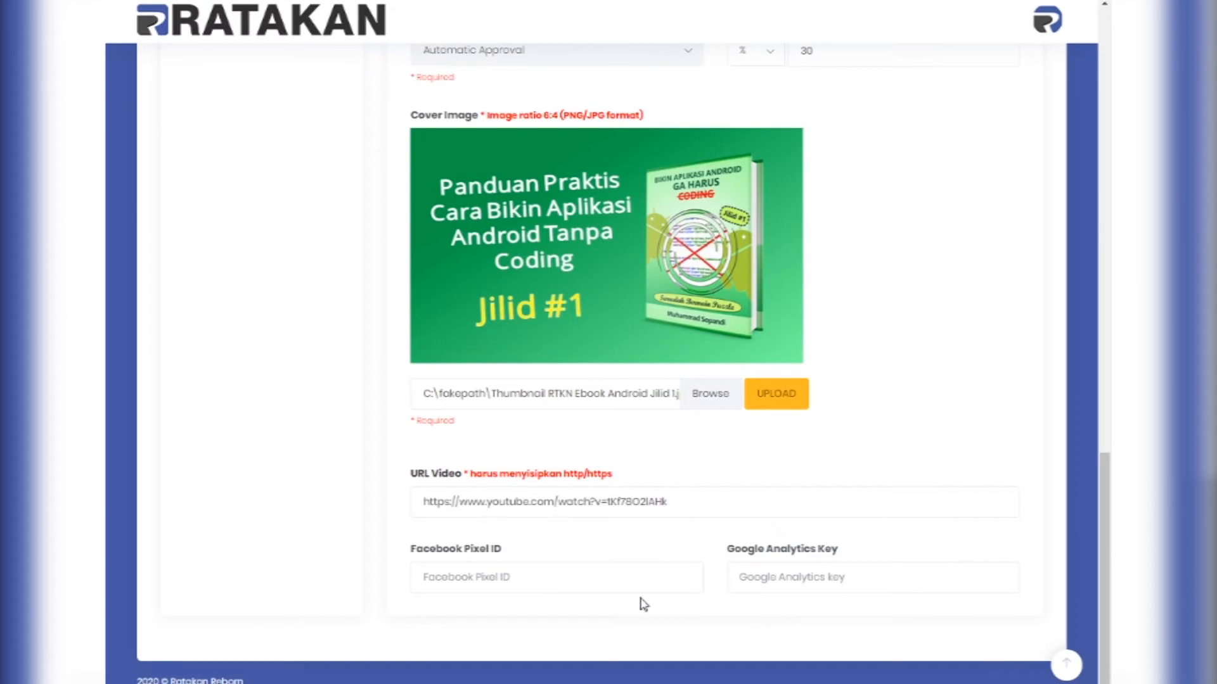
Step: Open the Tujuan Produk section of the draft product "Panduan Bikin Aplikasi Android Tanpa Coding"
{"action": "scroll", "coordinate": [637, 602], "scroll_direction": "up", "scroll_amount": 15}
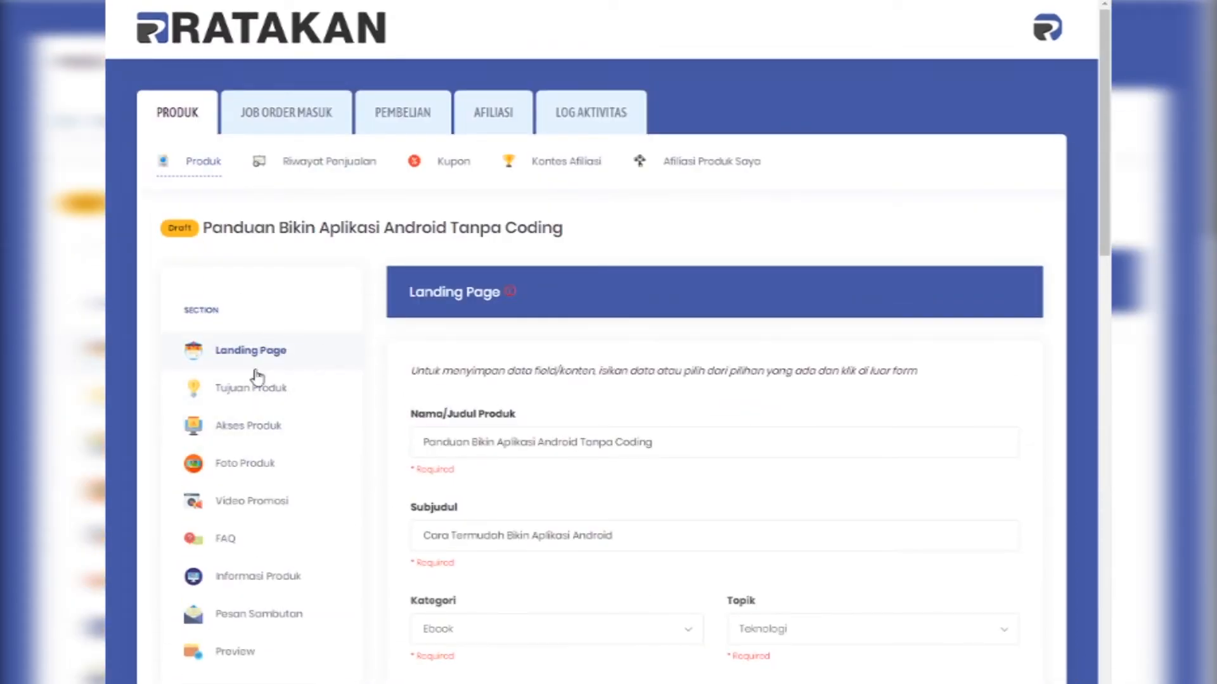
{"action": "scroll", "coordinate": [609, 391], "scroll_direction": "down", "scroll_amount": 3}
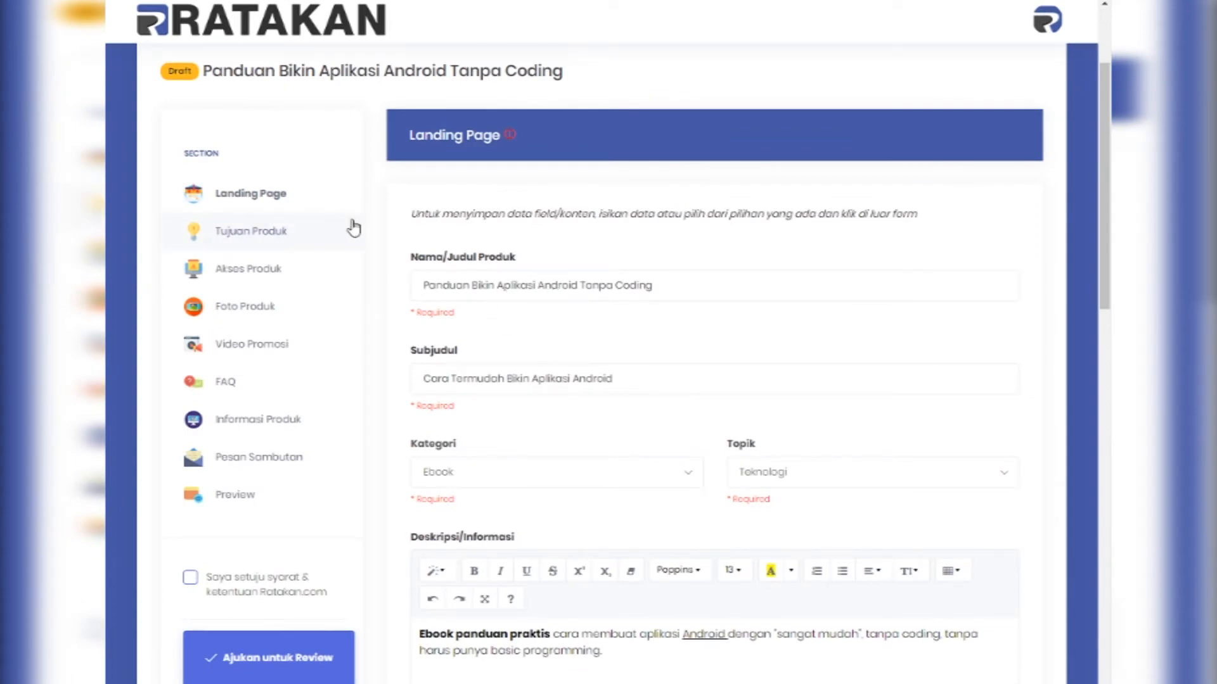
{"action": "left_click", "coordinate": [243, 240]}
Step: Review the Tujuan Produk questions on required knowledge and tools, who should buy the product and what buyers will achieve
{"action": "scroll", "coordinate": [488, 279], "scroll_direction": "down", "scroll_amount": 4}
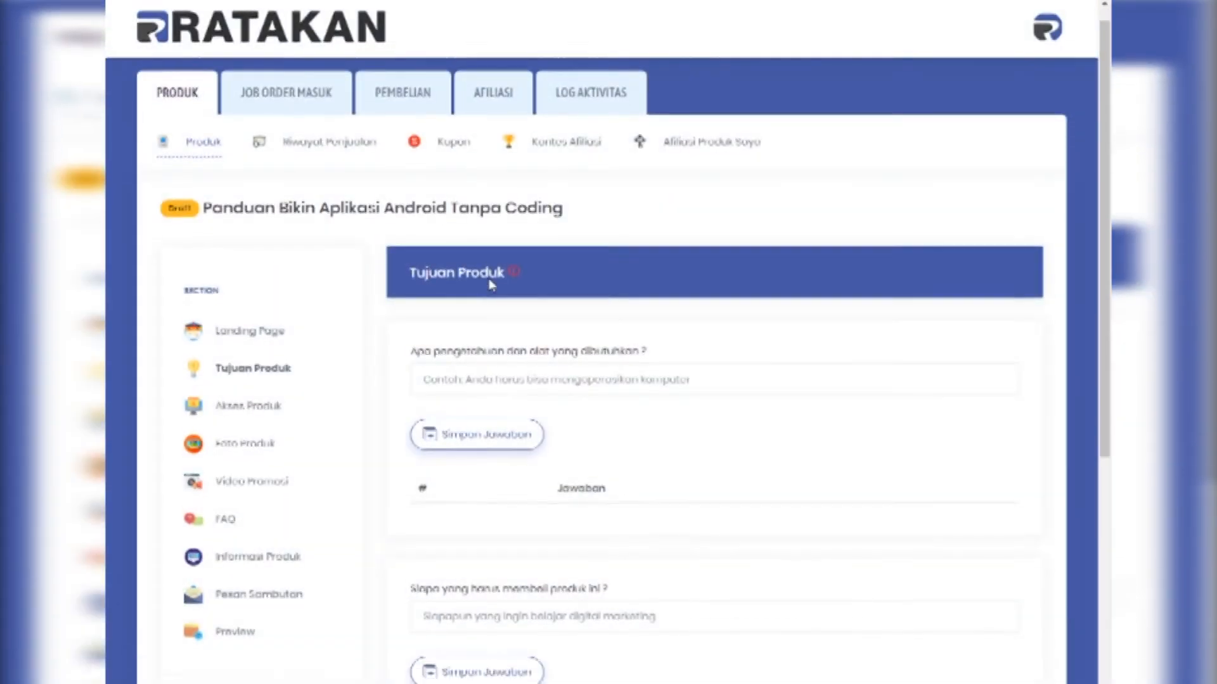
{"action": "scroll", "coordinate": [489, 283], "scroll_direction": "down", "scroll_amount": 3}
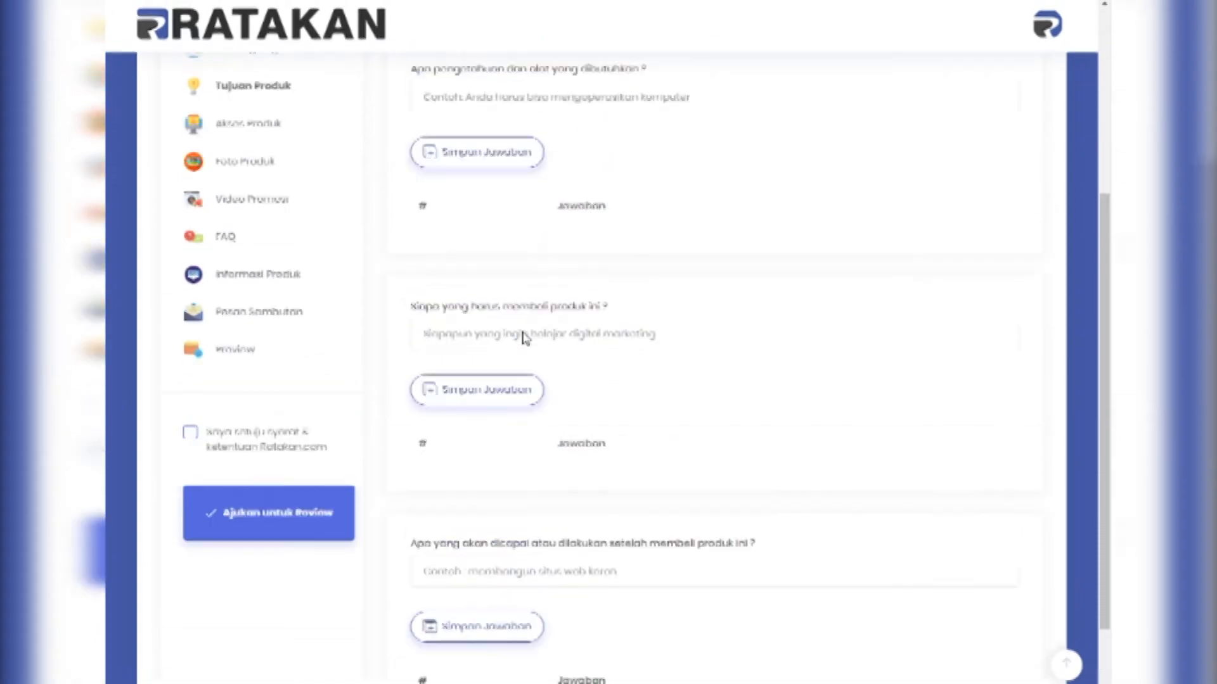
{"action": "scroll", "coordinate": [524, 332], "scroll_direction": "up", "scroll_amount": 6}
{"action": "scroll", "coordinate": [634, 390], "scroll_direction": "down", "scroll_amount": 1}
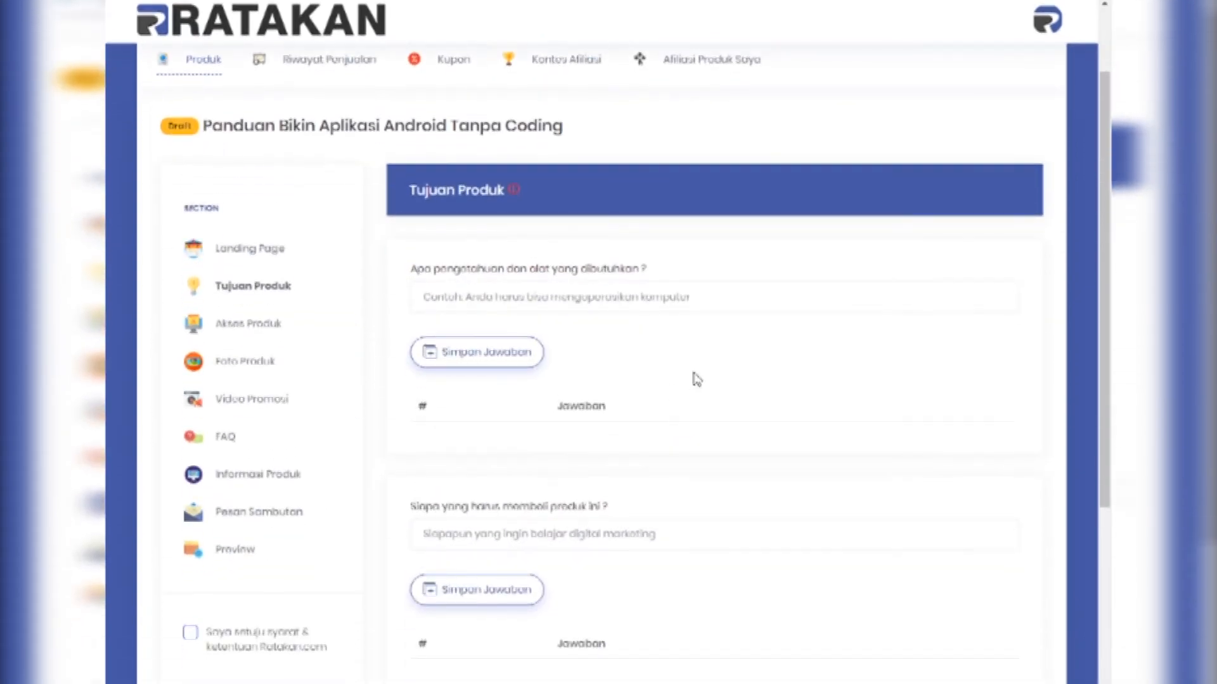
{"action": "scroll", "coordinate": [611, 357], "scroll_direction": "down", "scroll_amount": 1}
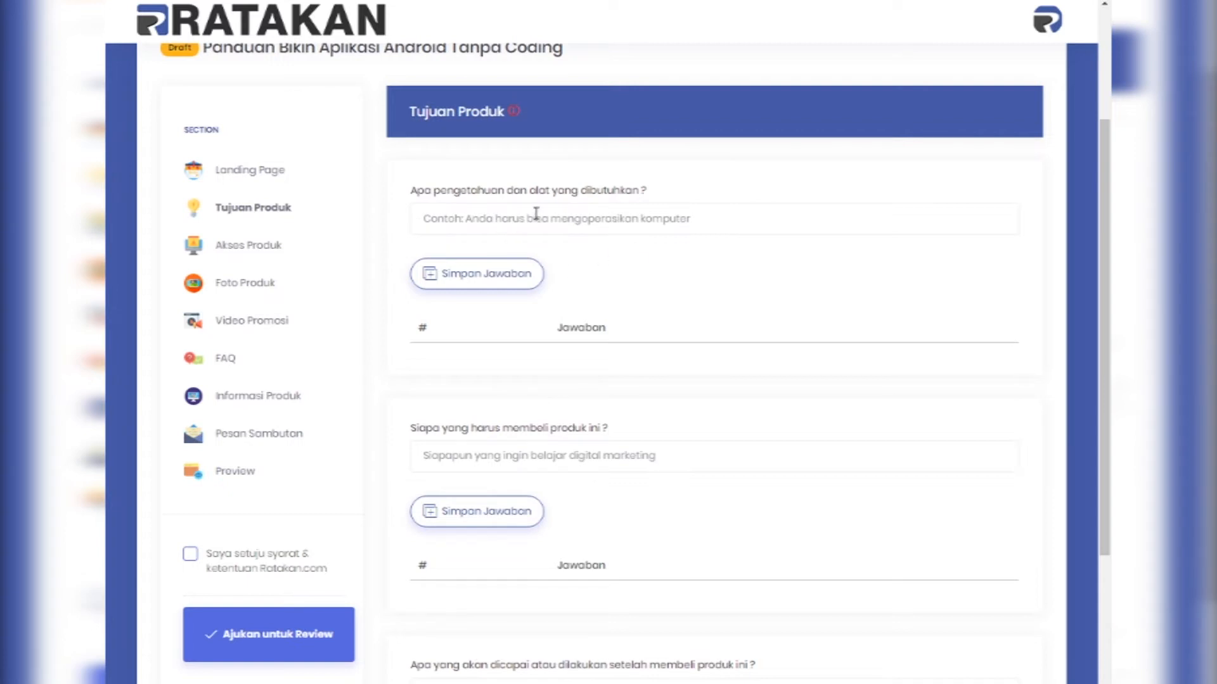
{"action": "scroll", "coordinate": [557, 253], "scroll_direction": "down", "scroll_amount": 2}
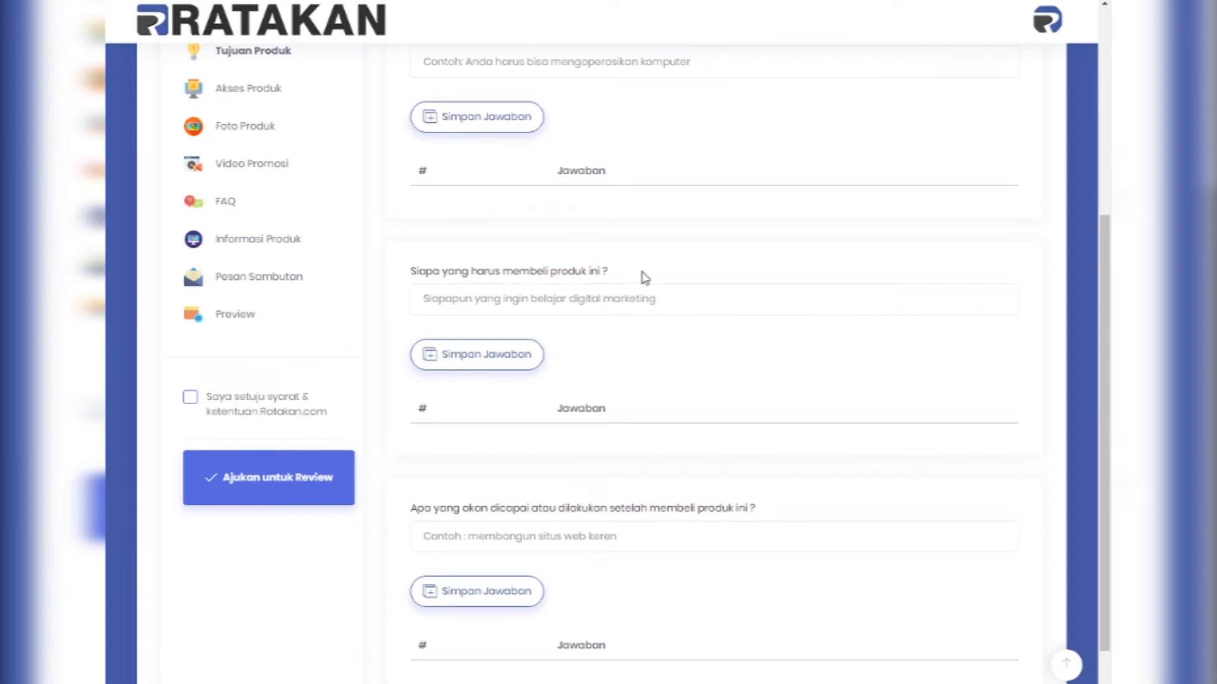
{"action": "left_click_drag", "start_coordinate": [624, 272], "coordinate": [412, 269]}
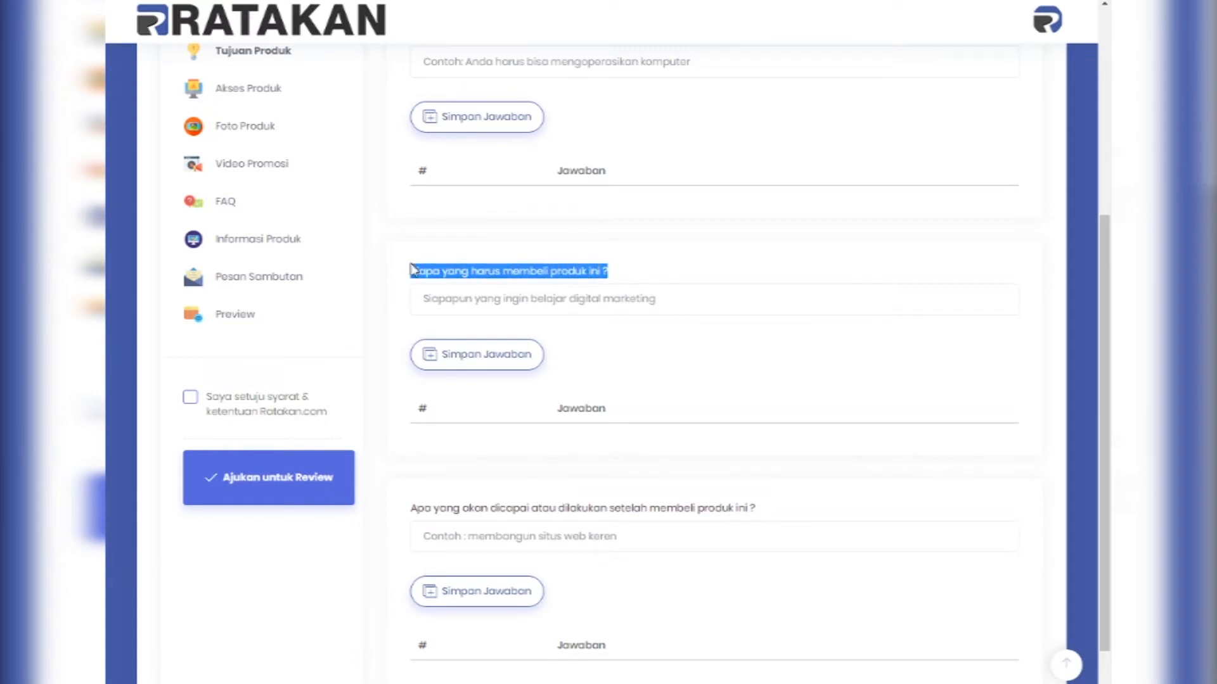
{"action": "left_click", "coordinate": [669, 277]}
{"action": "scroll", "coordinate": [668, 275], "scroll_direction": "down", "scroll_amount": 2}
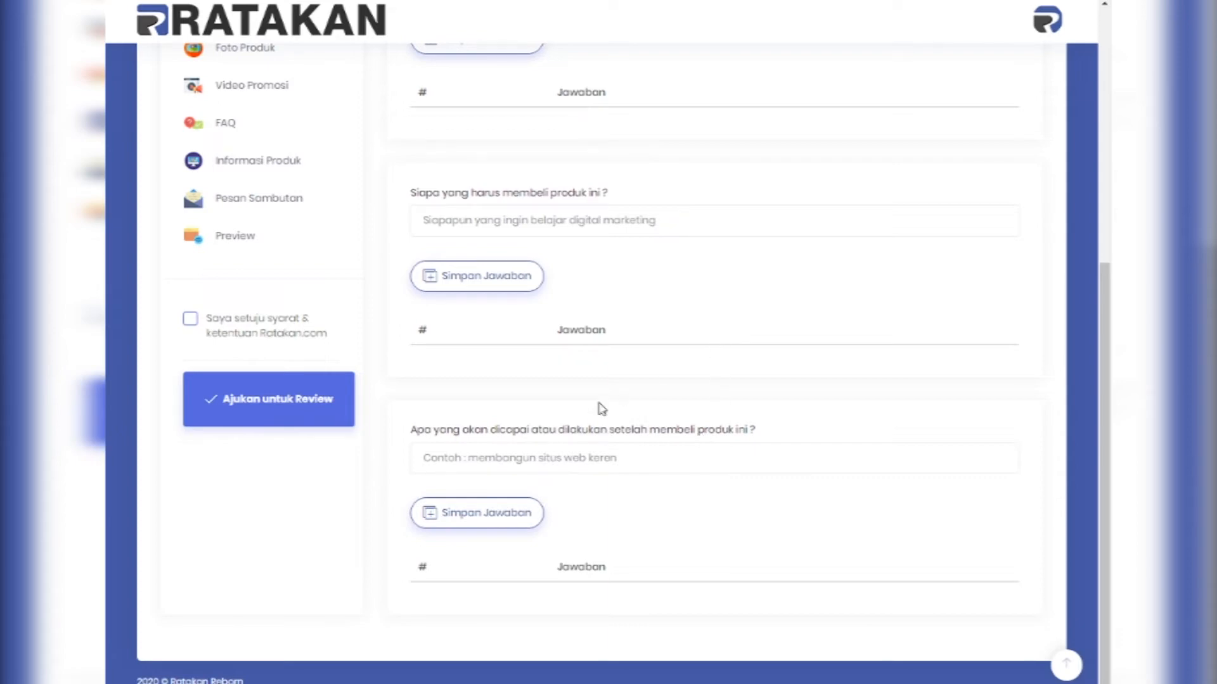
{"action": "scroll", "coordinate": [558, 431], "scroll_direction": "up", "scroll_amount": 5}
{"action": "scroll", "coordinate": [558, 421], "scroll_direction": "up", "scroll_amount": 2}
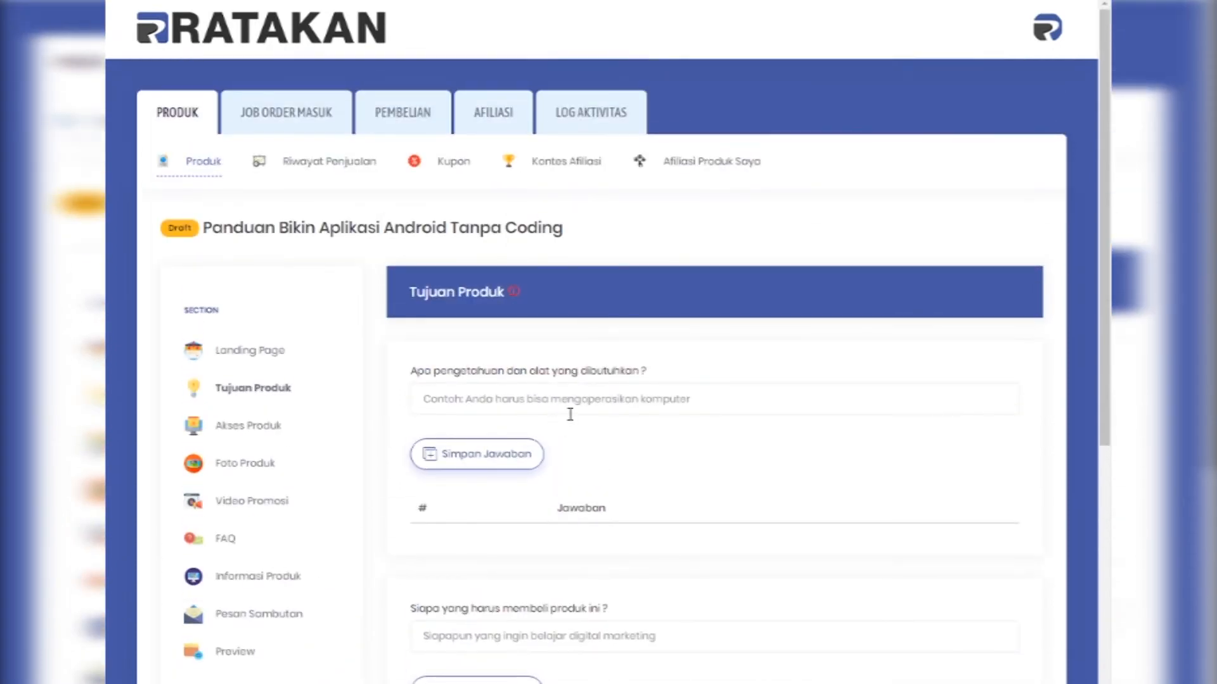
Step: Save "Komputer / Laptop" as an answer to the question on required knowledge and tools
{"action": "left_click", "coordinate": [570, 406]}
{"action": "scroll", "coordinate": [460, 233], "scroll_direction": "down", "scroll_amount": 3}
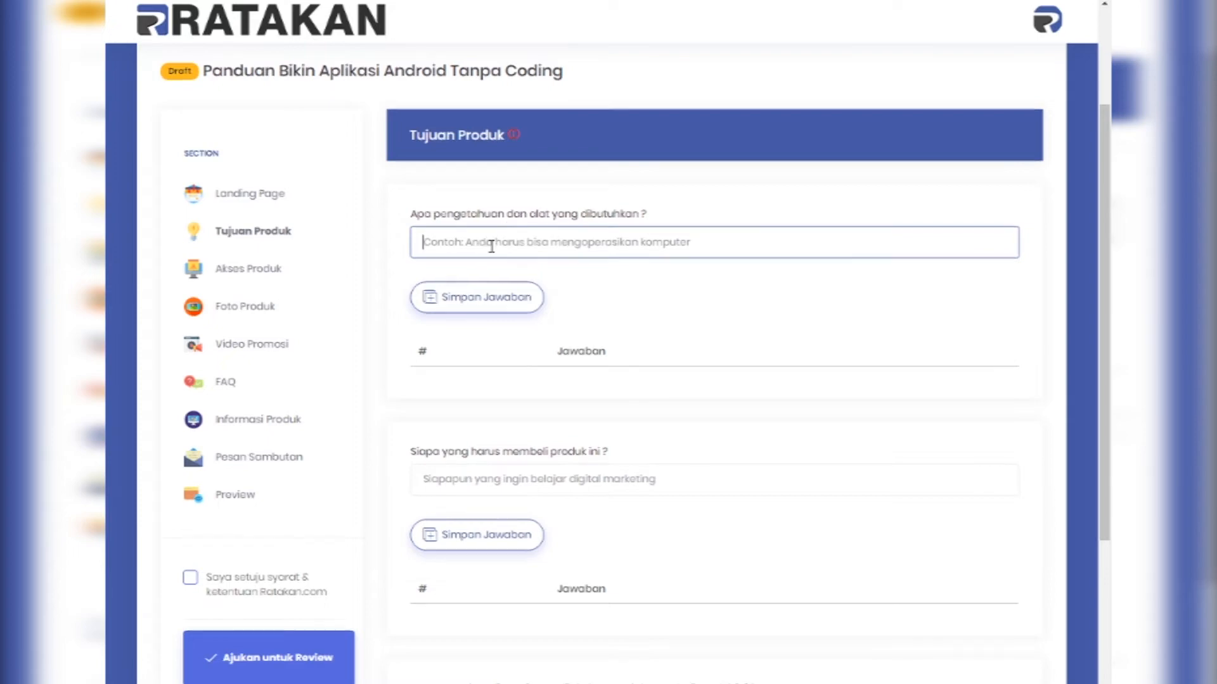
{"action": "scroll", "coordinate": [491, 247], "scroll_direction": "up", "scroll_amount": 1}
{"action": "type", "text": "Komputer"}
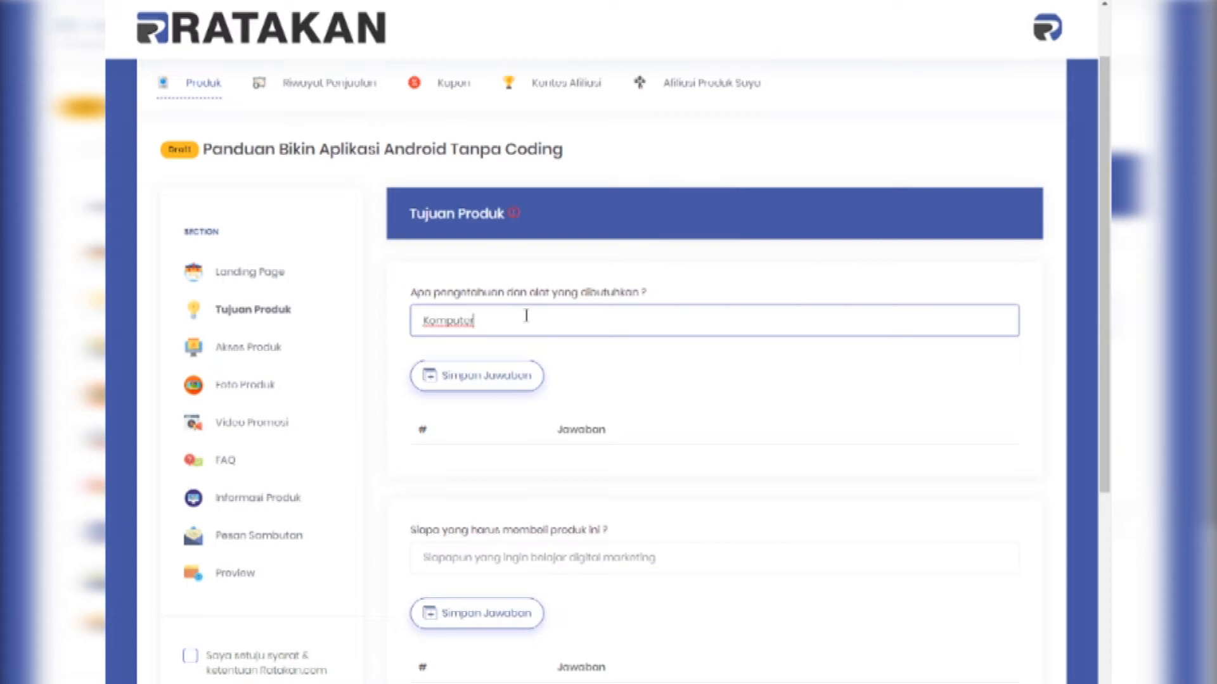
{"action": "type", "text": " / Laptop"}
{"action": "left_click", "coordinate": [515, 377]}
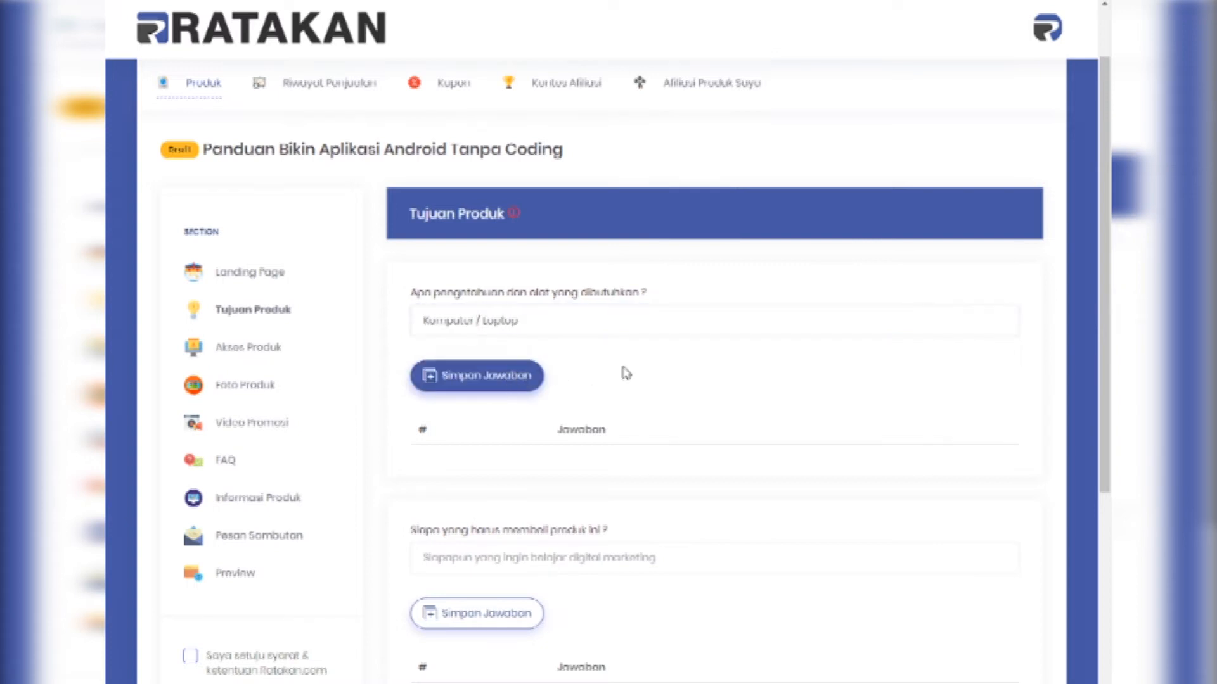
Step: Save "Koneksi Internet" as a second answer for the required knowledge and tools
{"action": "scroll", "coordinate": [545, 247], "scroll_direction": "down", "scroll_amount": 3}
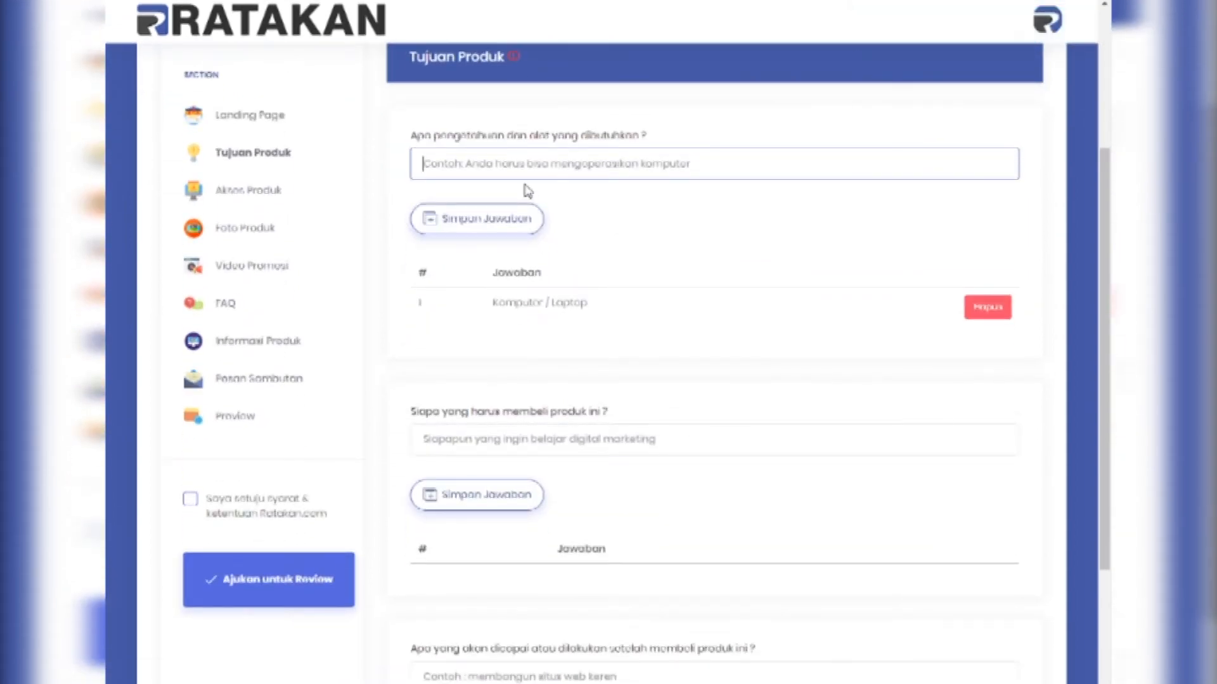
{"action": "type", "text": "Koneksi"}
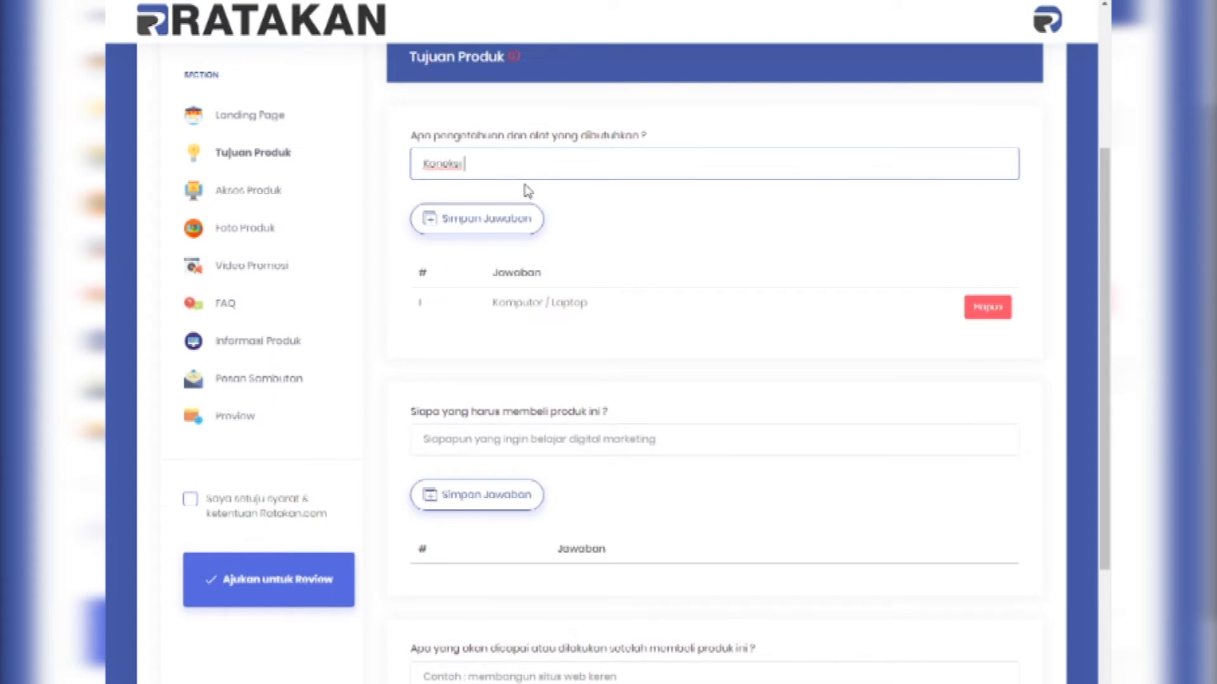
{"action": "type", "text": " Internet"}
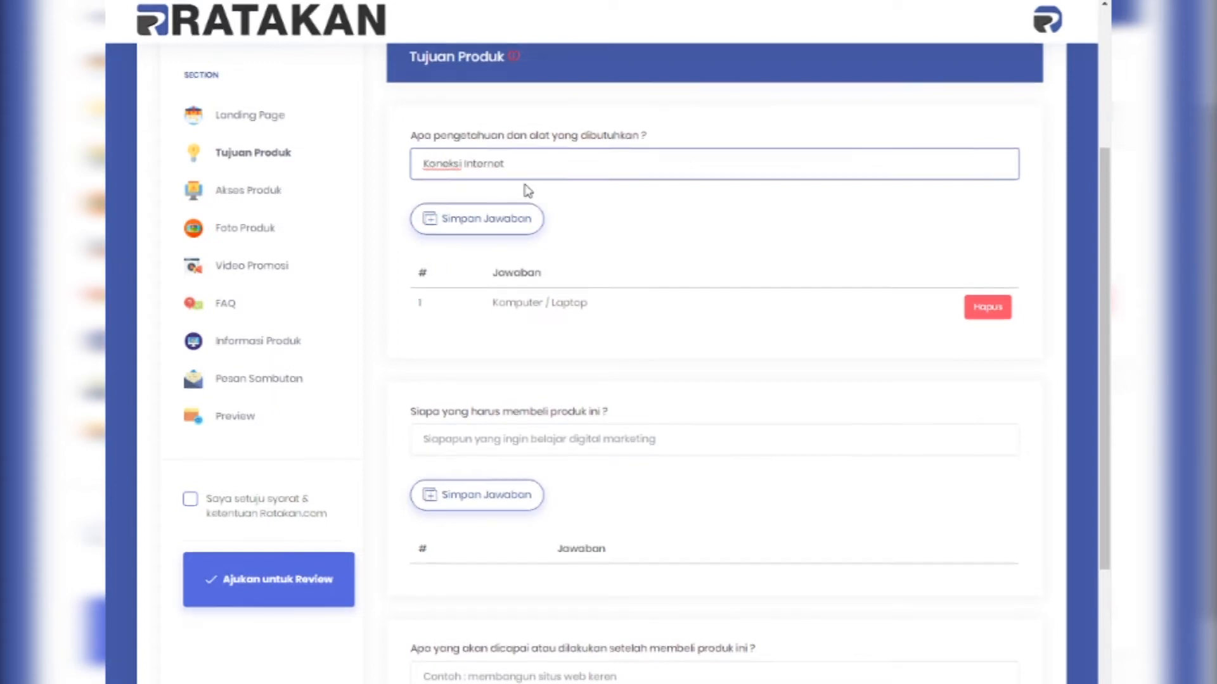
{"action": "left_click", "coordinate": [537, 228]}
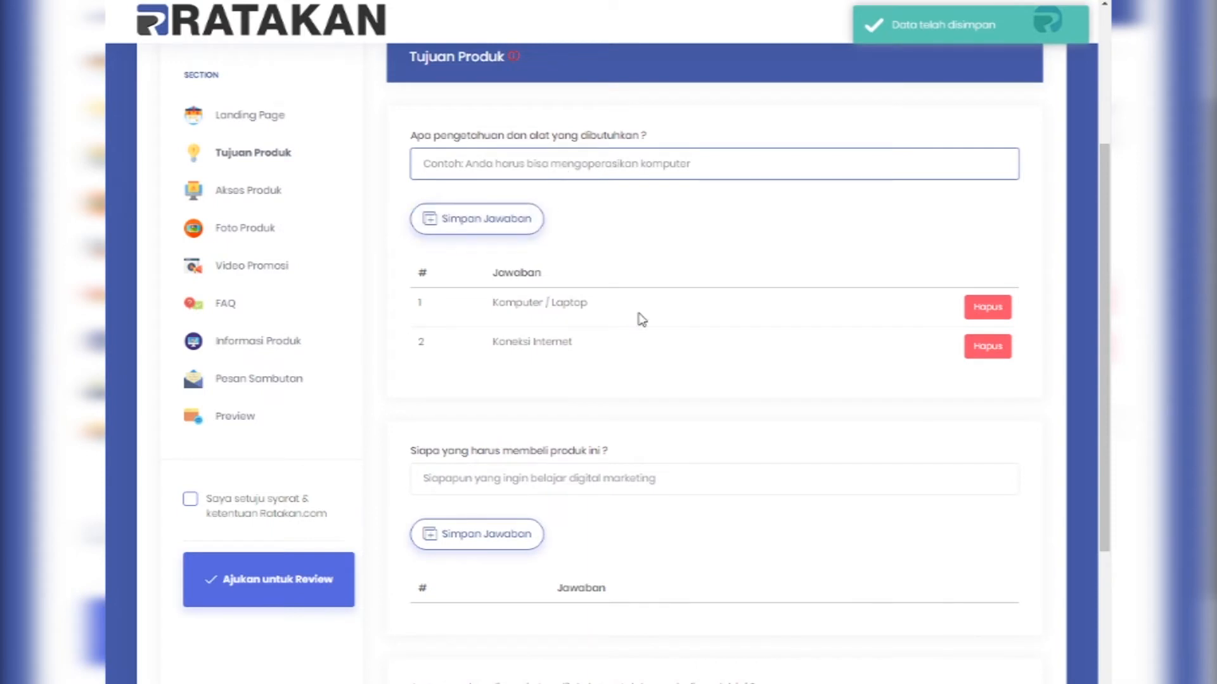
Step: Save "Siswa SMK IT" as an answer to the question on who should buy this product
{"action": "scroll", "coordinate": [572, 295], "scroll_direction": "down", "scroll_amount": 1}
{"action": "scroll", "coordinate": [564, 288], "scroll_direction": "down", "scroll_amount": 2}
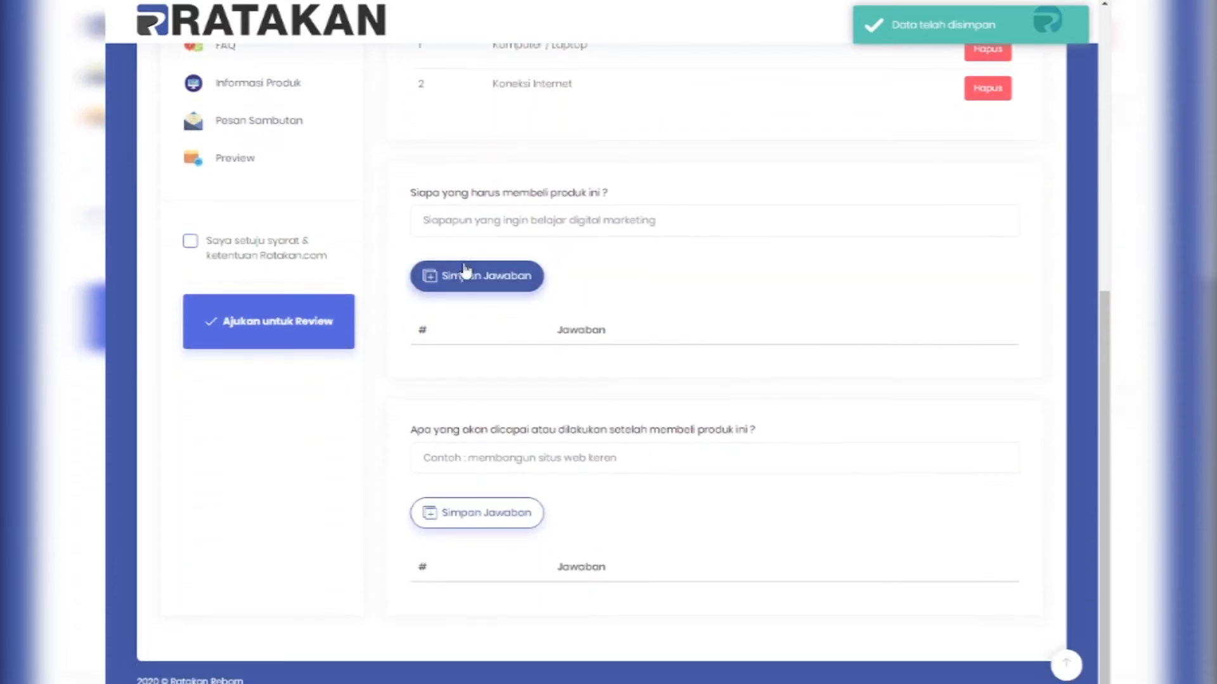
{"action": "left_click", "coordinate": [484, 209]}
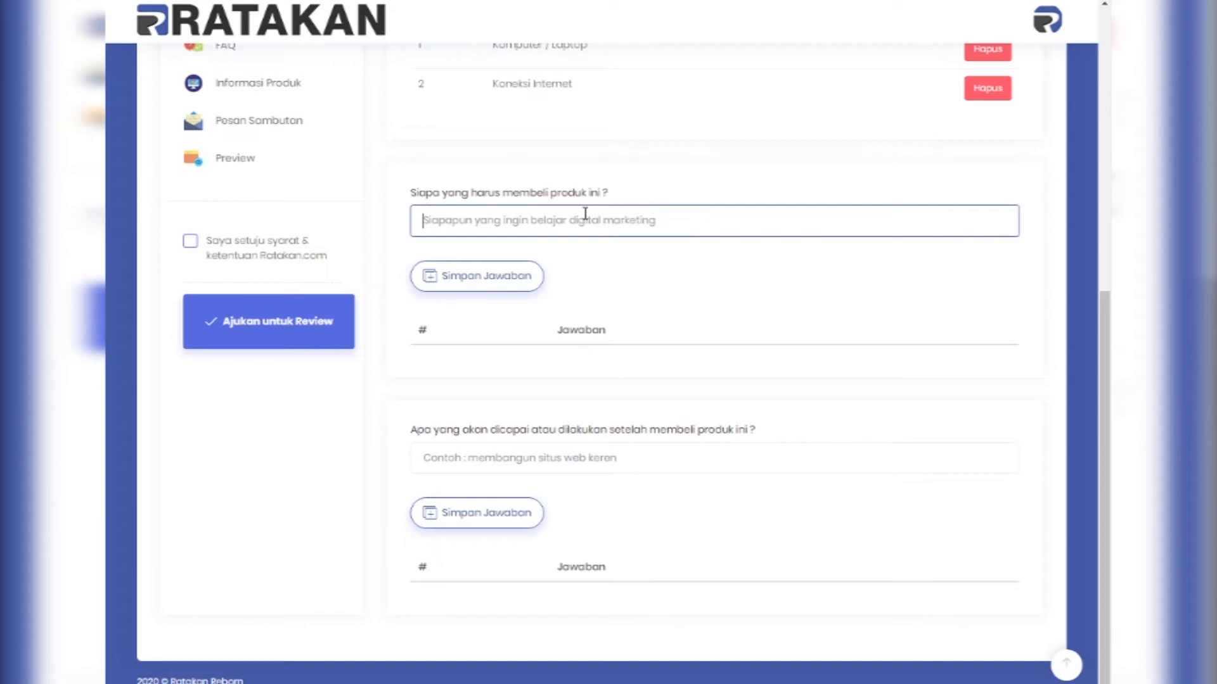
{"action": "scroll", "coordinate": [590, 216], "scroll_direction": "up", "scroll_amount": 7}
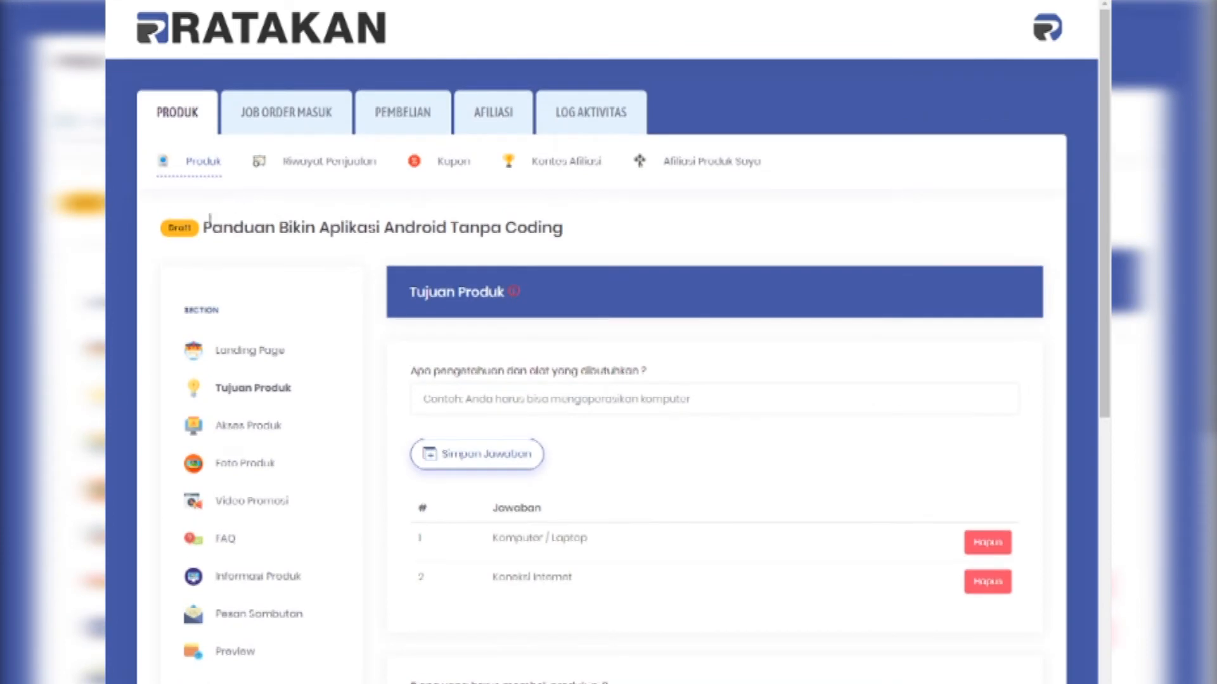
{"action": "scroll", "coordinate": [469, 266], "scroll_direction": "down", "scroll_amount": 5}
{"action": "scroll", "coordinate": [480, 254], "scroll_direction": "down", "scroll_amount": 1}
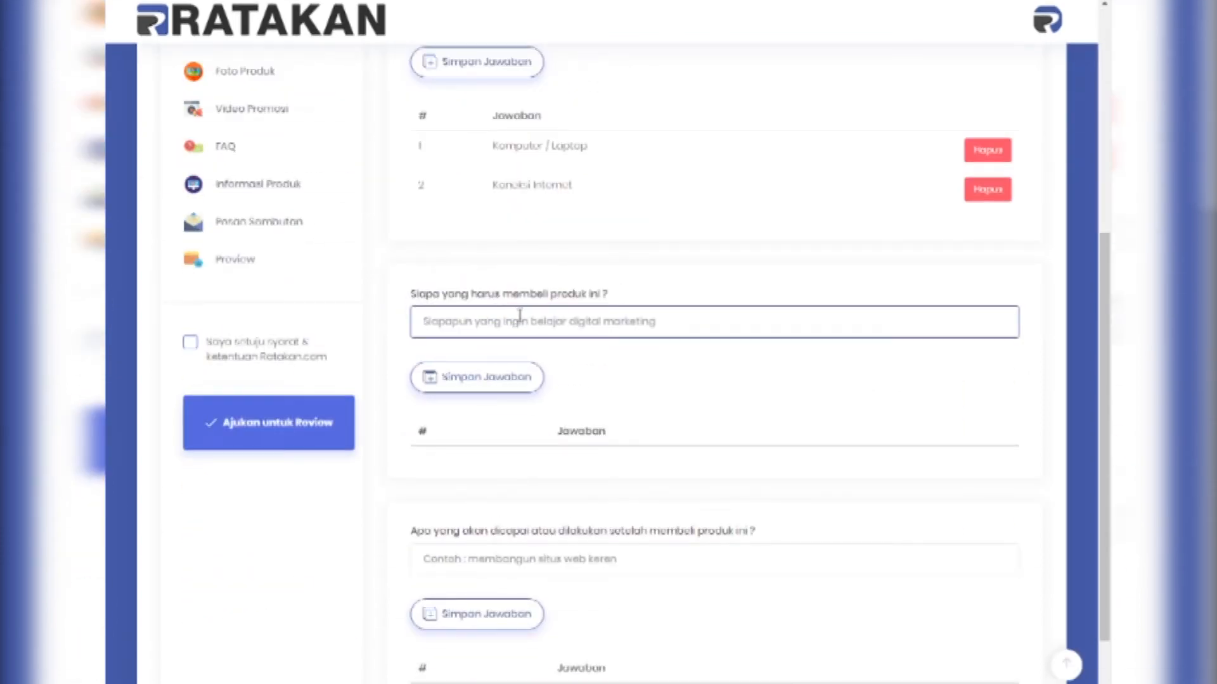
{"action": "type", "text": "Sis"}
{"action": "type", "text": "wa"}
{"action": "type", "text": "wa"}
{"action": "type", "text": " SMK"}
{"action": "type", "text": " IT"}
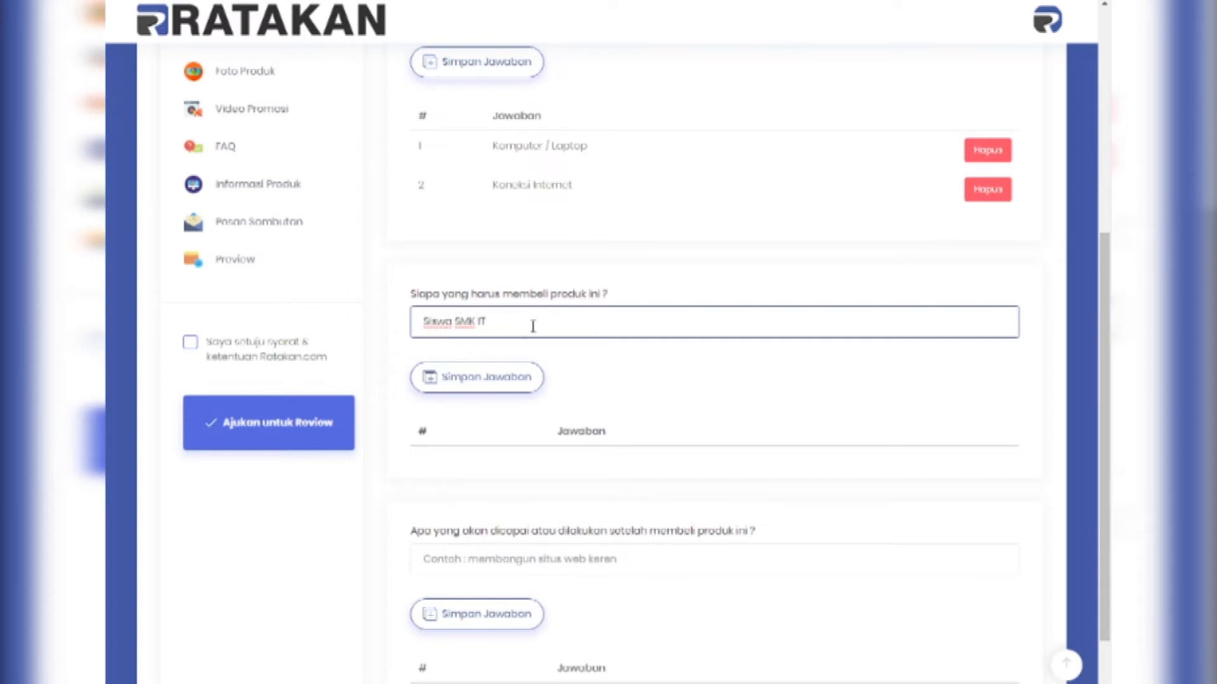
{"action": "left_click", "coordinate": [516, 377]}
Step: Save "Guru SMK IT" and "Dosen IT" as further answers on who should buy this product
{"action": "type", "text": "c"}
{"action": "type", "text": "uru SMK"}
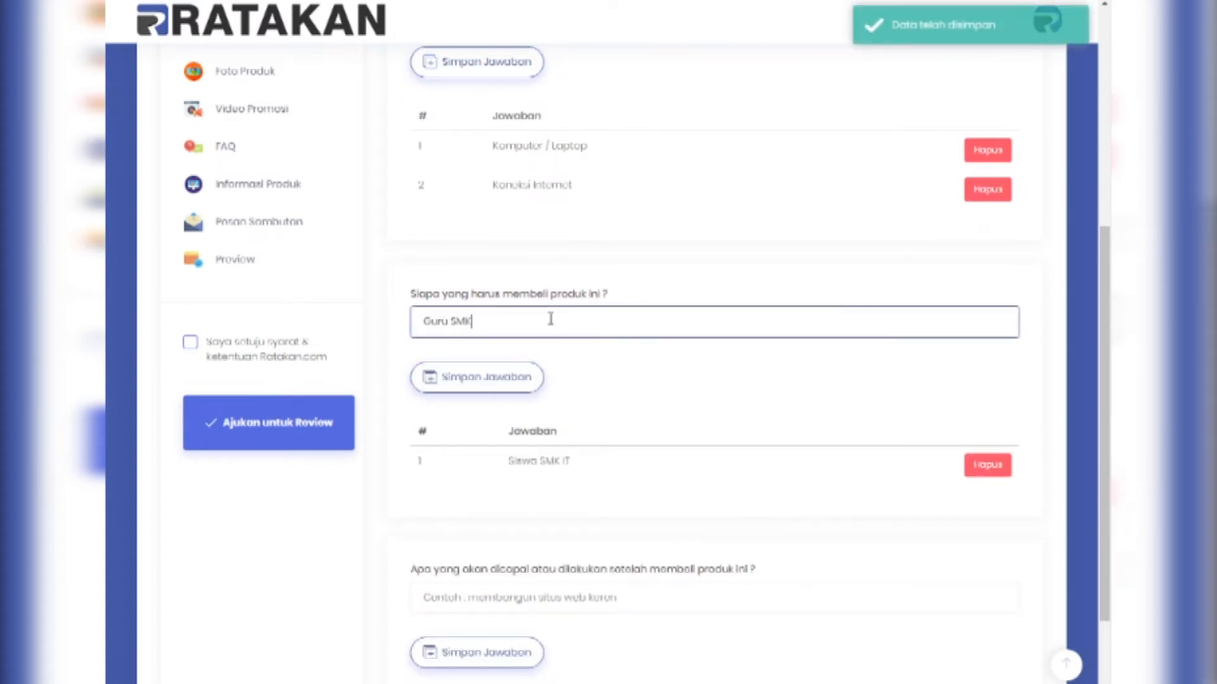
{"action": "left_click", "coordinate": [559, 350]}
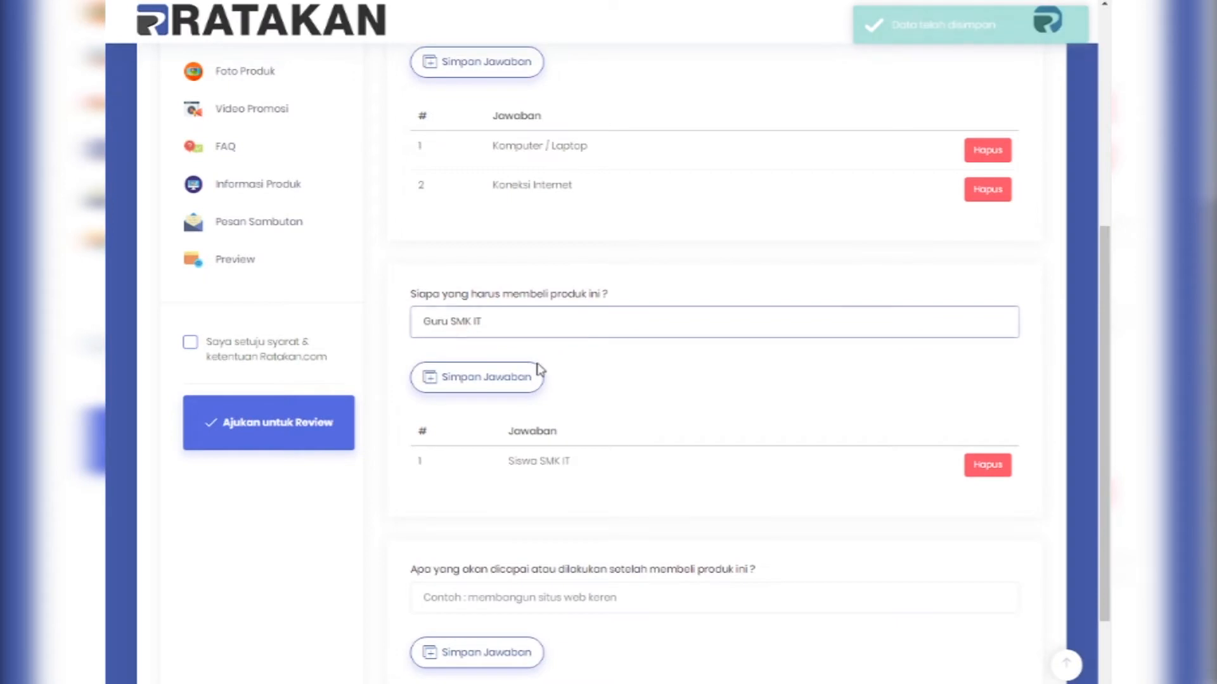
{"action": "left_click", "coordinate": [555, 377]}
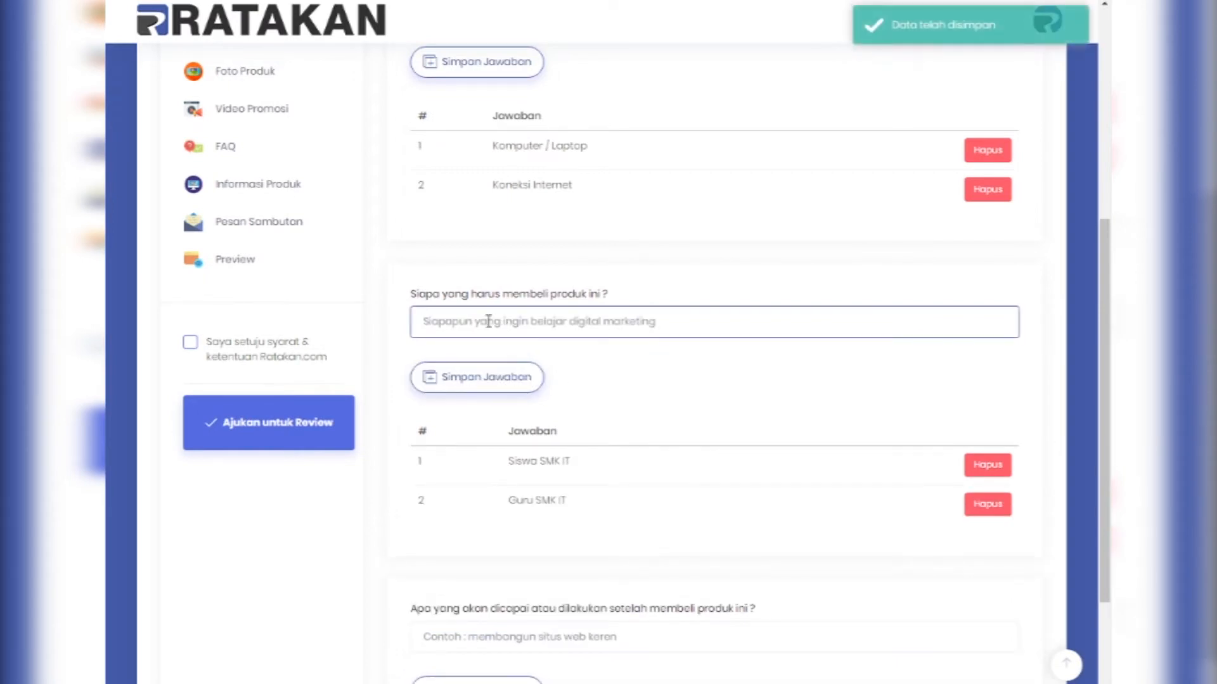
{"action": "type", "text": "D"}
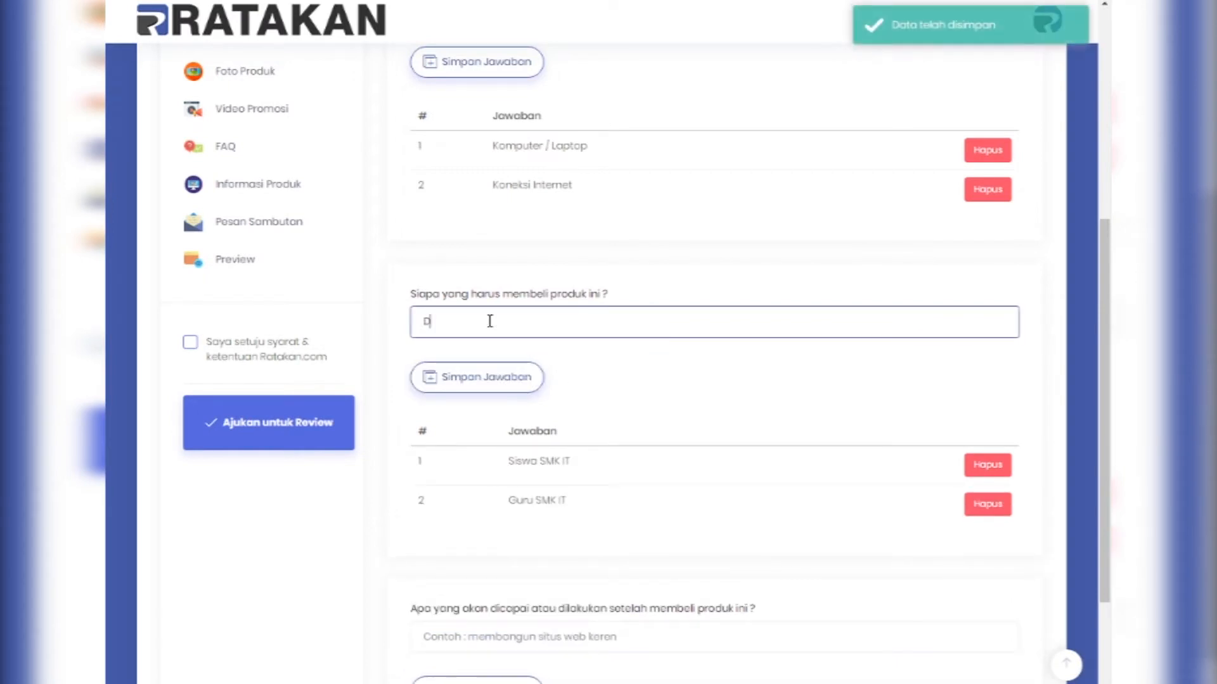
{"action": "type", "text": "osen IT"}
{"action": "left_click", "coordinate": [514, 371]}
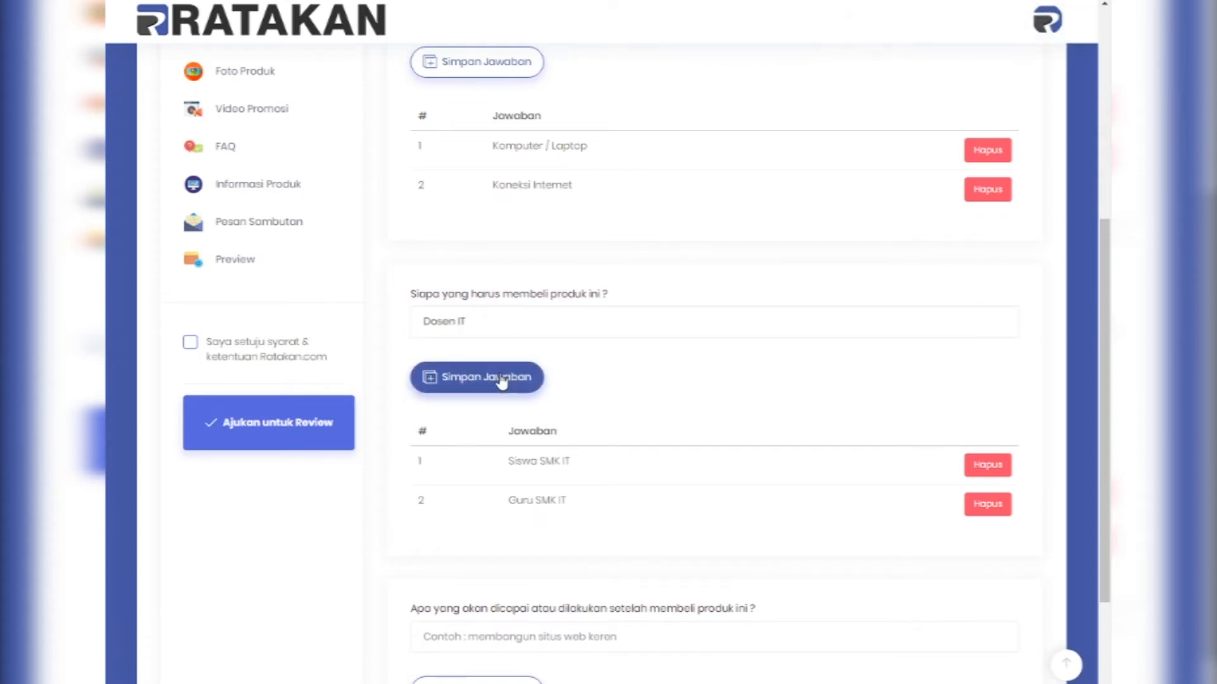
Step: Save "Bisa Membuat Aplikasi Android Tanpa Harus Coding" as the answer on what buyers will achieve, correcting any misspelled words first
{"action": "scroll", "coordinate": [686, 321], "scroll_direction": "down", "scroll_amount": 3}
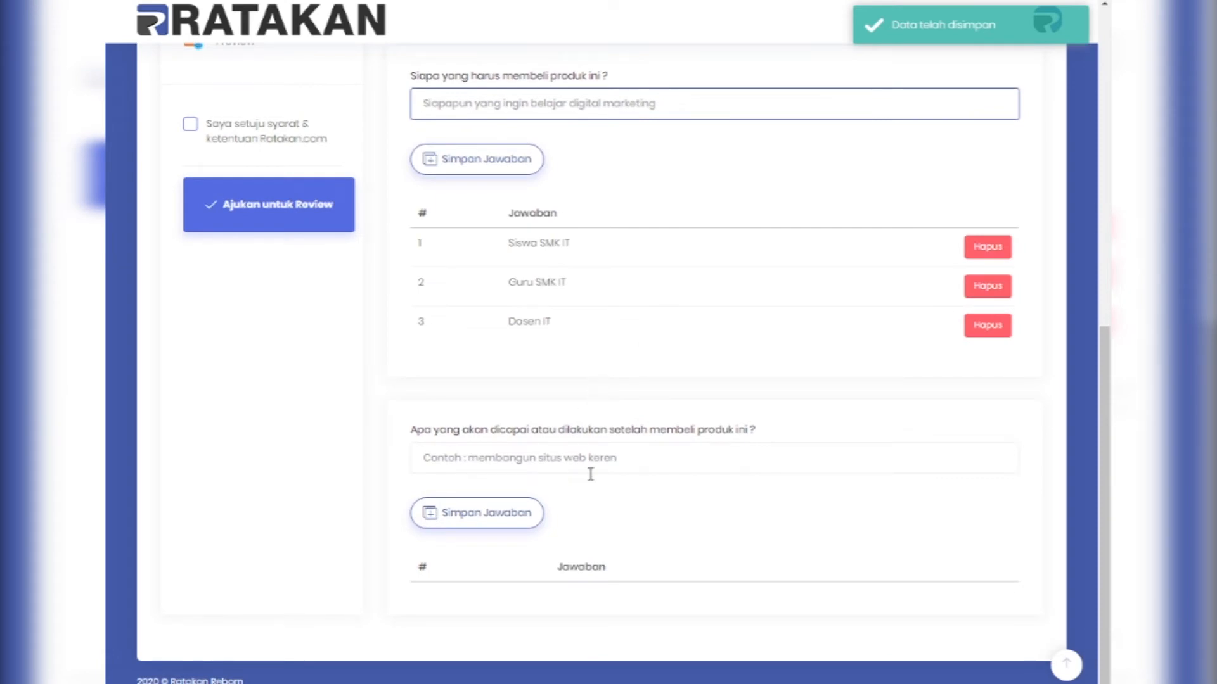
{"action": "left_click", "coordinate": [507, 456]}
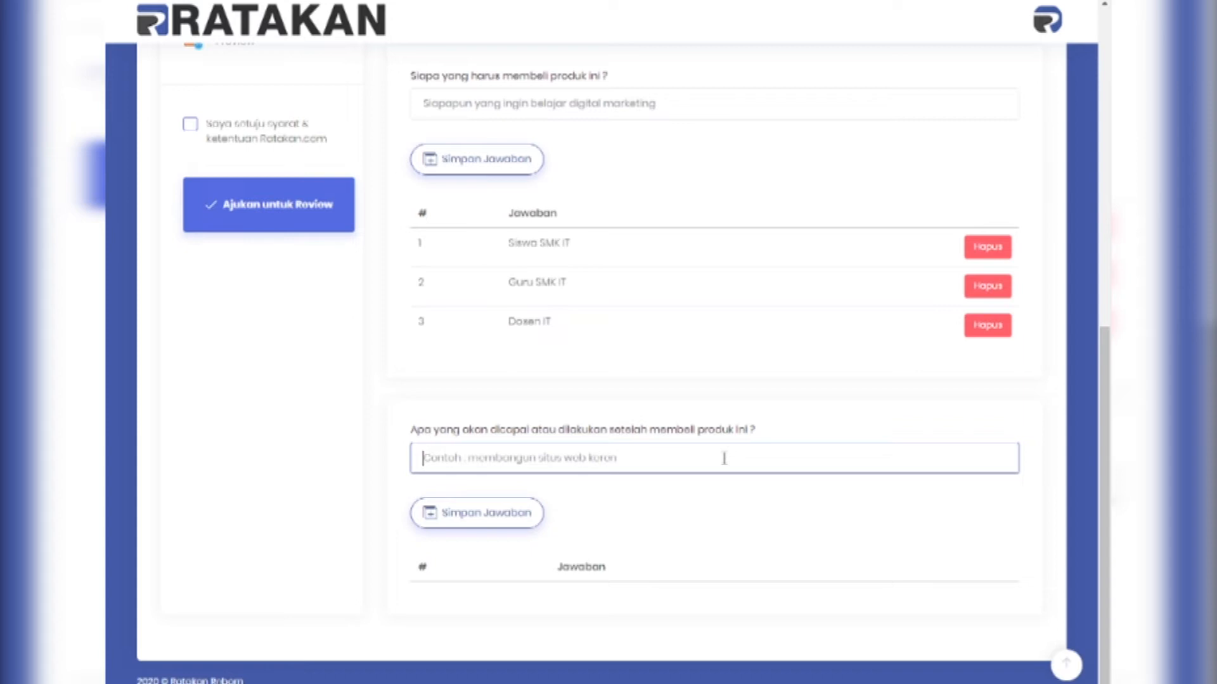
{"action": "type", "text": "B"}
{"action": "type", "text": "isa Membuat A"}
{"action": "type", "text": "plikasi"}
{"action": "type", "text": " Adroid tanpa hyarus Coding"}
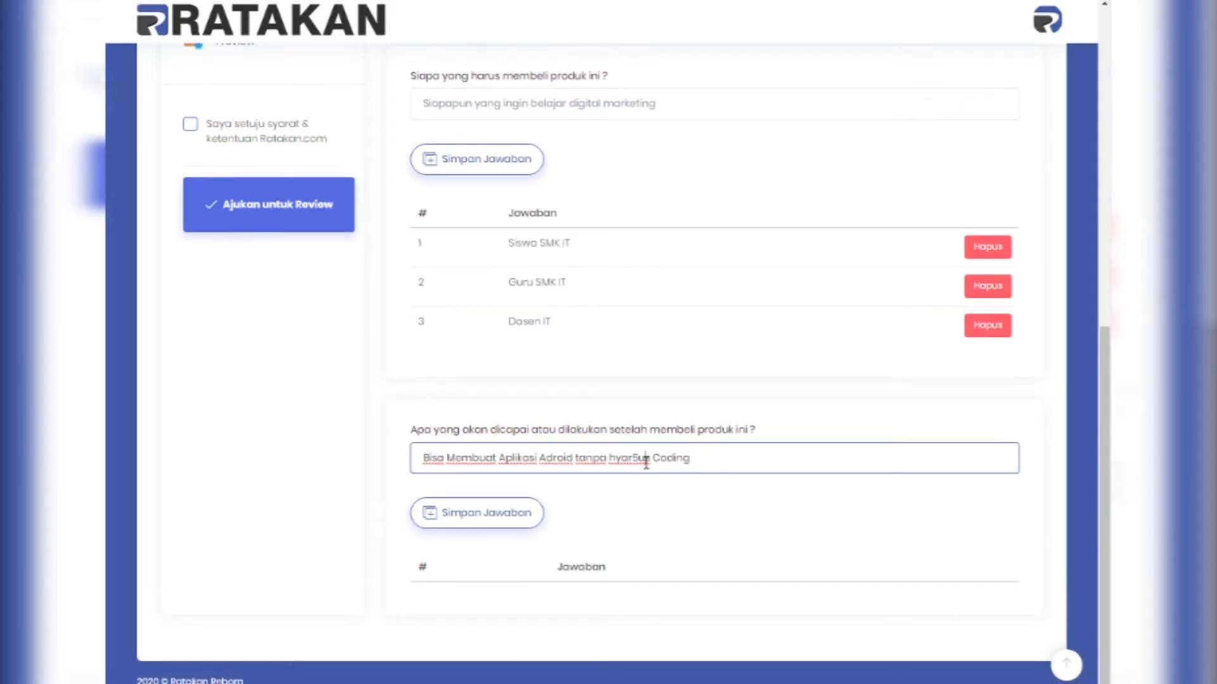
{"action": "double_click", "coordinate": [646, 462]}
{"action": "type", "text": "Harus"}
{"action": "left_click", "coordinate": [548, 458]}
{"action": "type", "text": "n"}
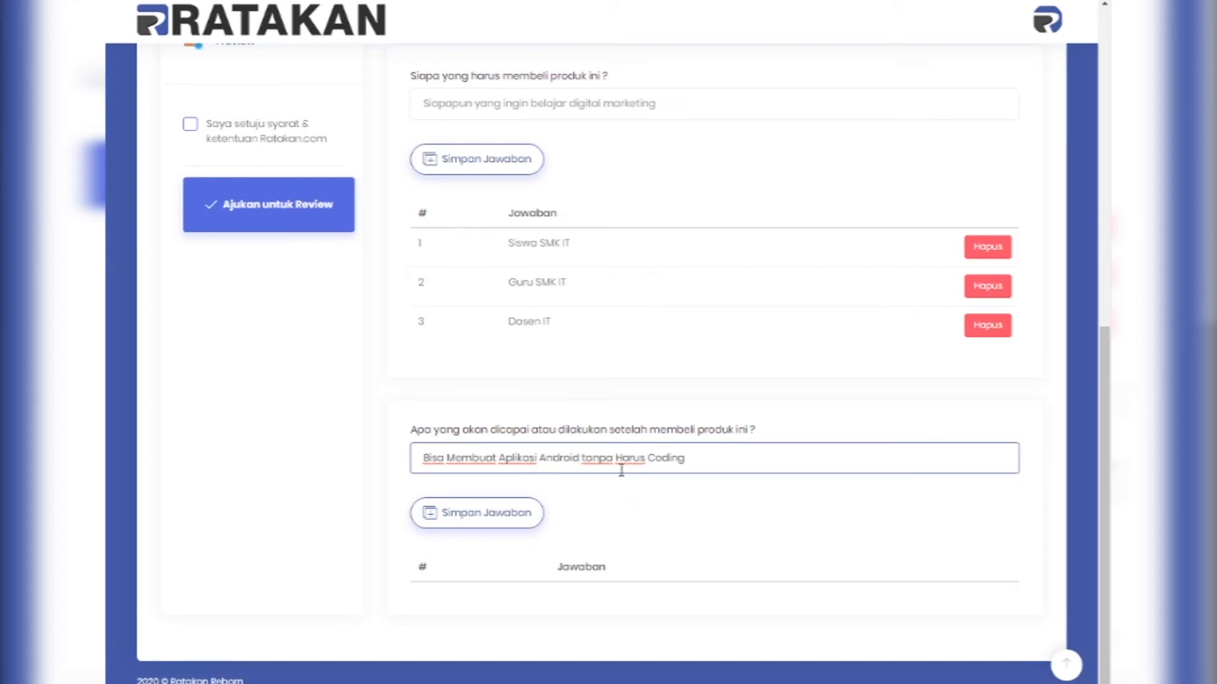
{"action": "left_click", "coordinate": [585, 461]}
{"action": "key", "text": "BackSpace"}
{"action": "type", "text": "T"}
{"action": "left_click", "coordinate": [501, 512]}
{"action": "scroll", "coordinate": [869, 449], "scroll_direction": "down", "scroll_amount": 1}
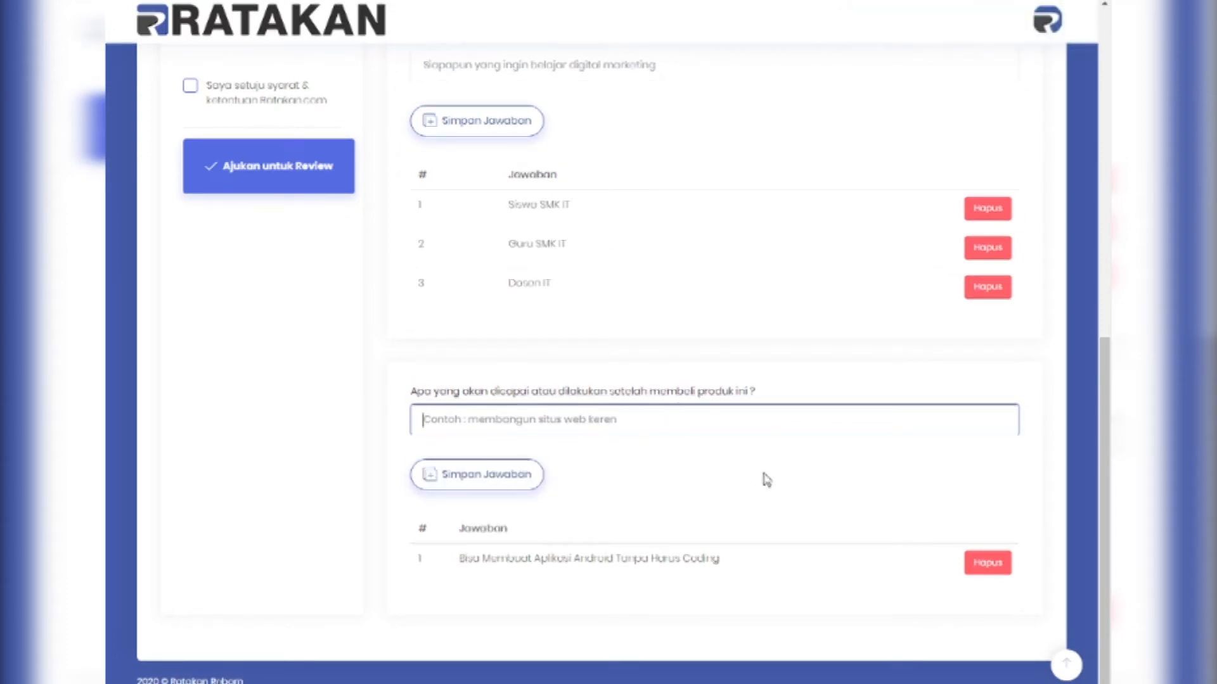
Step: Open the Akses Produk section of the draft product
{"action": "scroll", "coordinate": [727, 373], "scroll_direction": "up", "scroll_amount": 7}
{"action": "scroll", "coordinate": [659, 363], "scroll_direction": "up", "scroll_amount": 3}
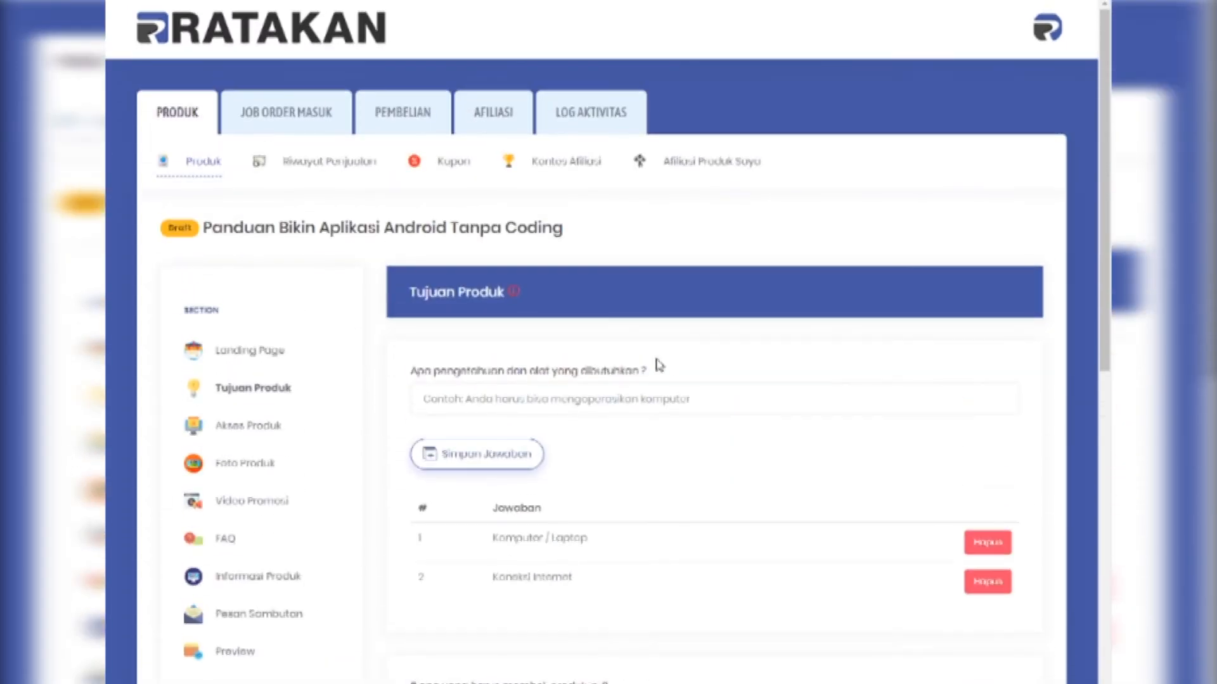
{"action": "scroll", "coordinate": [657, 364], "scroll_direction": "down", "scroll_amount": 3}
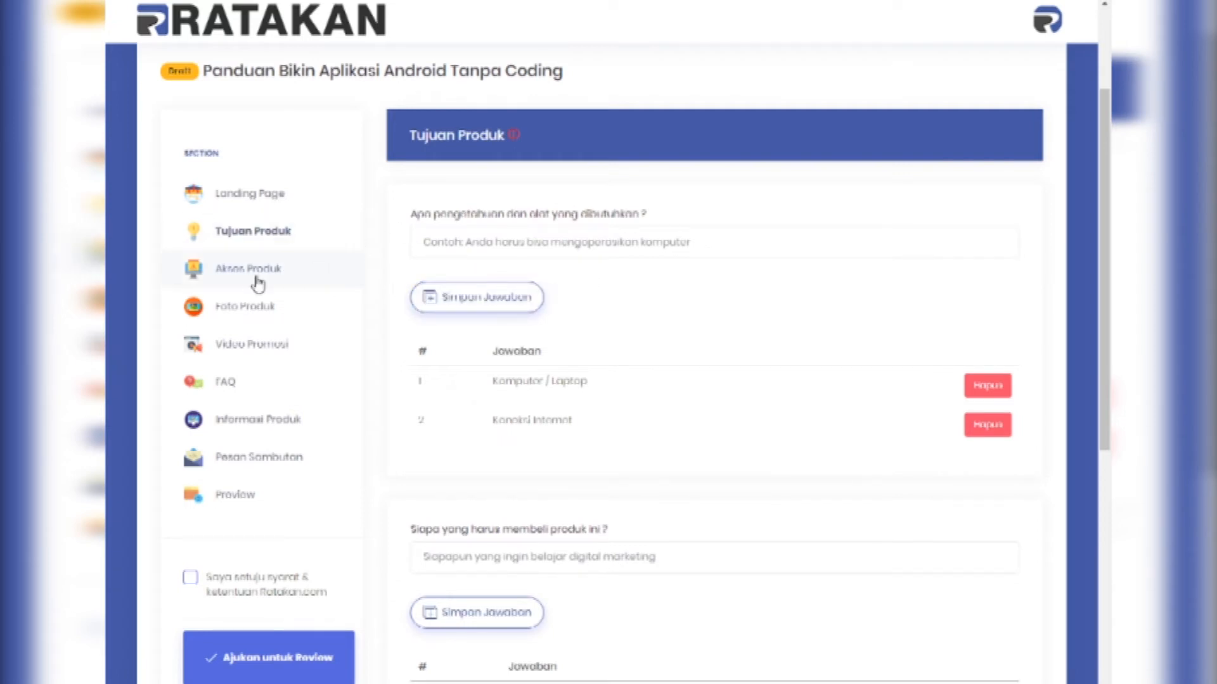
{"action": "left_click", "coordinate": [275, 286]}
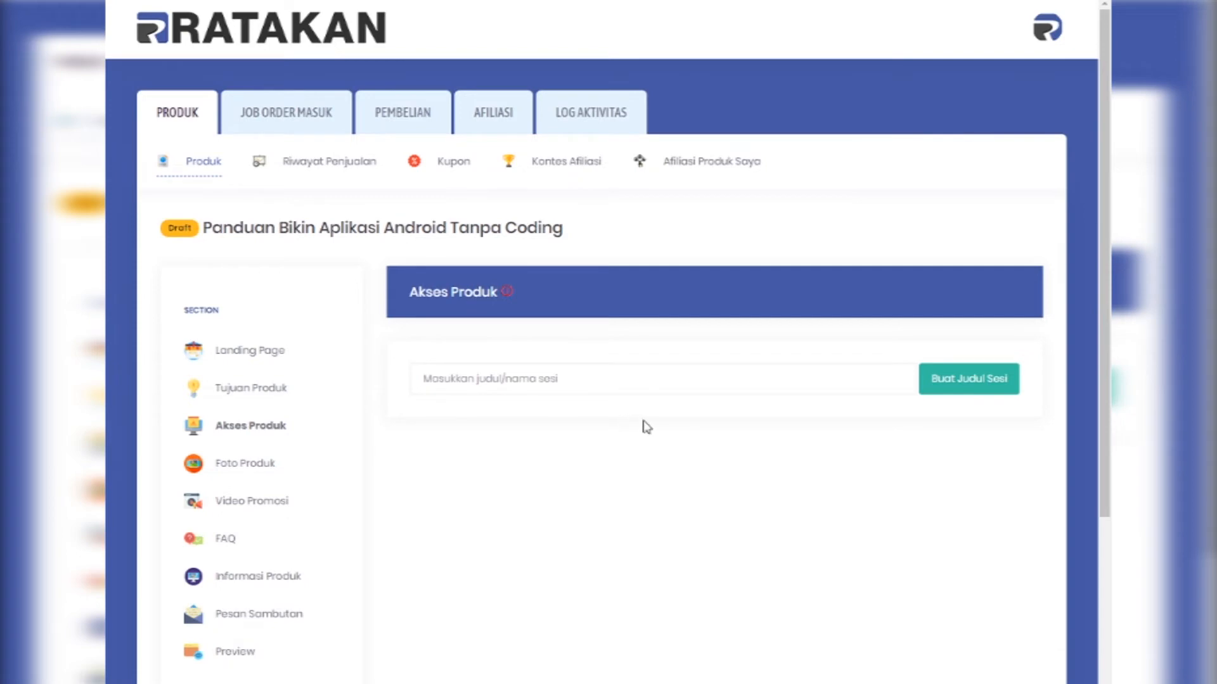
{"action": "scroll", "coordinate": [643, 426], "scroll_direction": "down", "scroll_amount": 1}
{"action": "left_click", "coordinate": [778, 309]}
{"action": "left_click", "coordinate": [919, 385]}
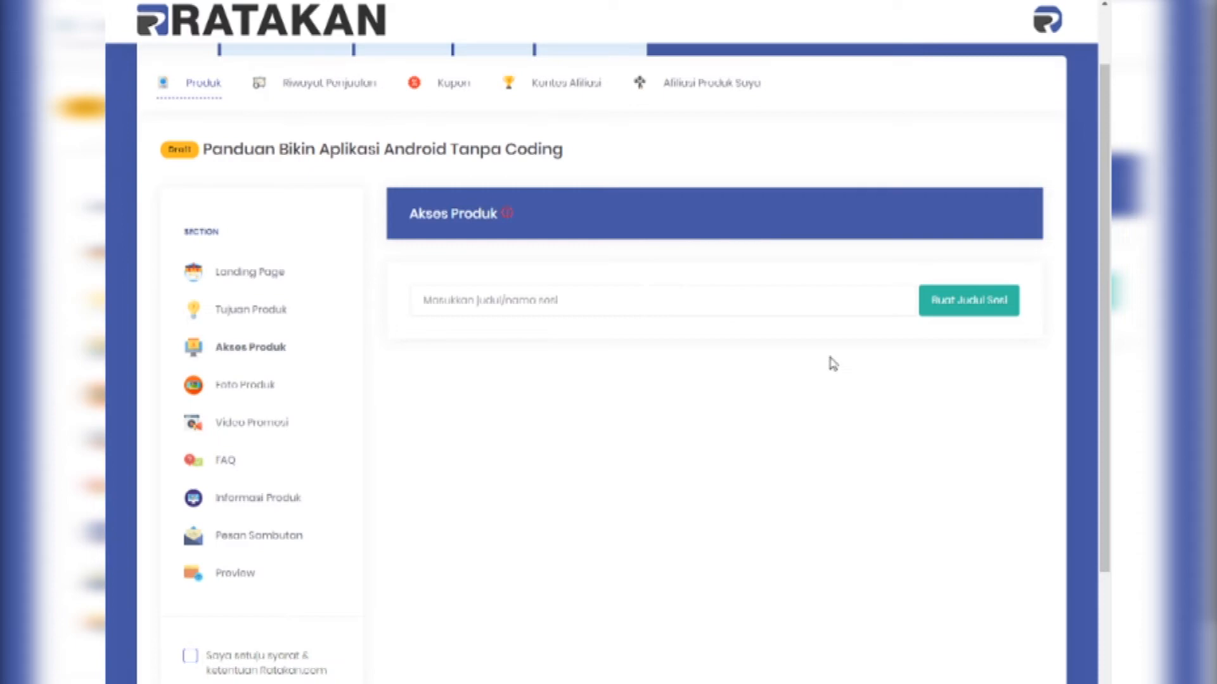
{"action": "left_click", "coordinate": [701, 291]}
{"action": "left_click", "coordinate": [792, 514]}
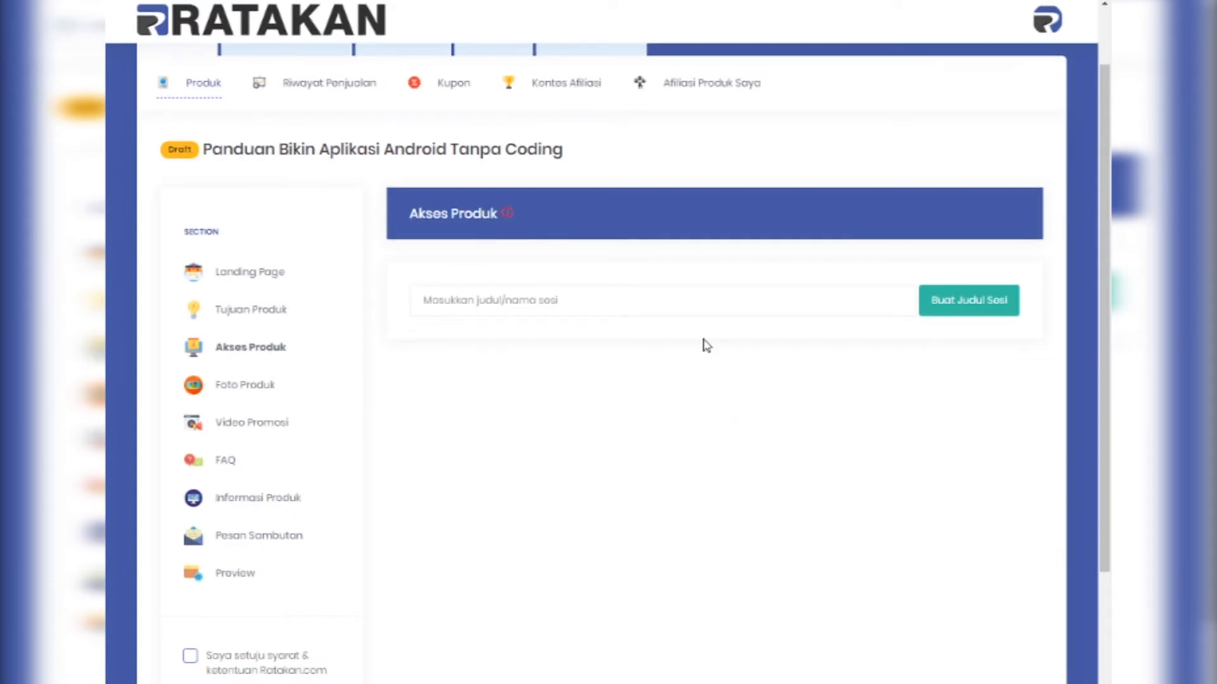
Step: Create a product access session titled "PRODUK UTAMA"
{"action": "left_click", "coordinate": [739, 308]}
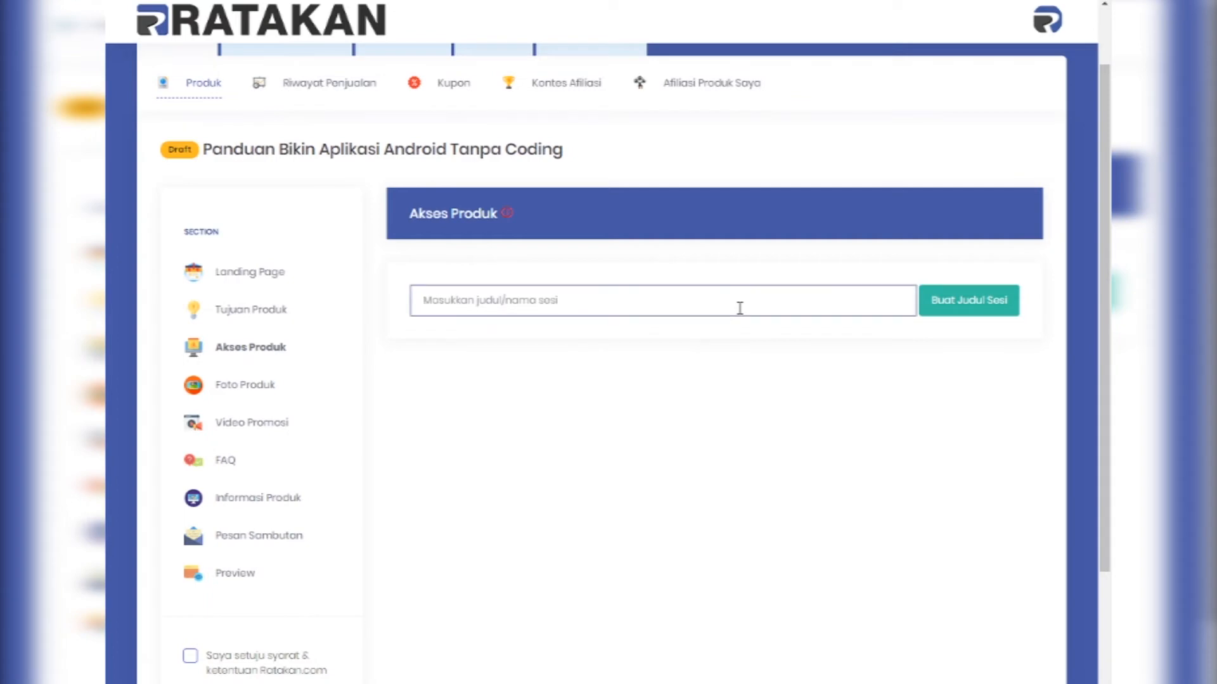
{"action": "type", "text": "PRODUK UTAMA"}
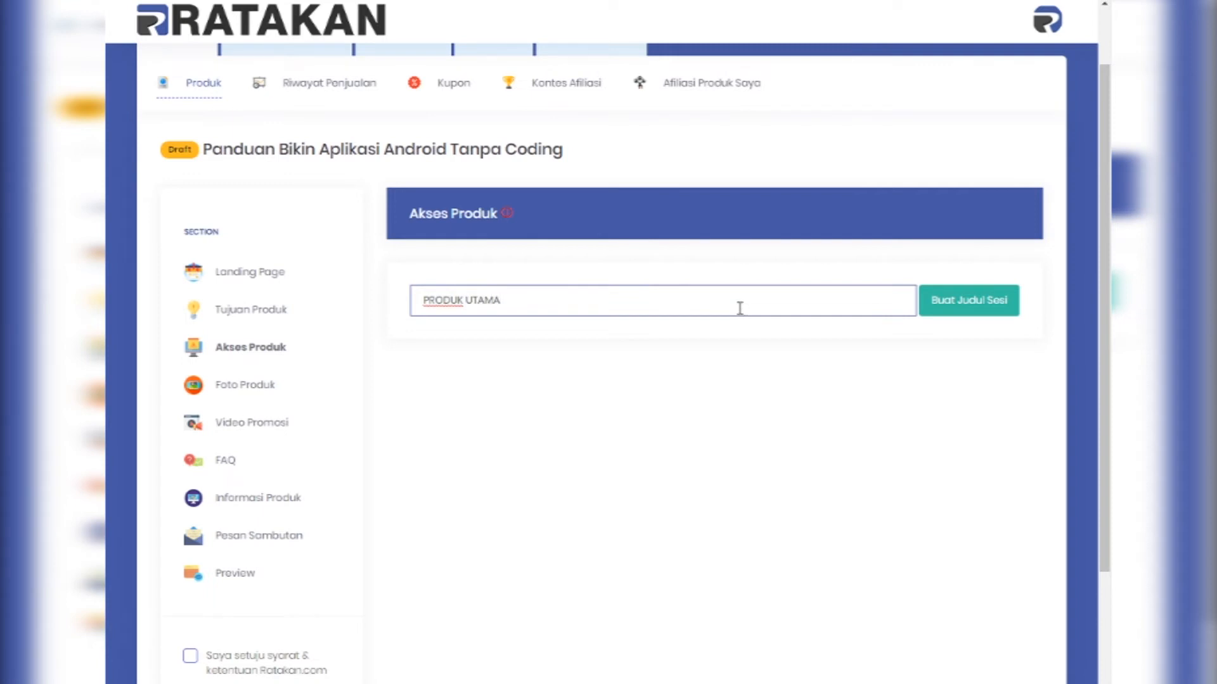
{"action": "left_click", "coordinate": [971, 309]}
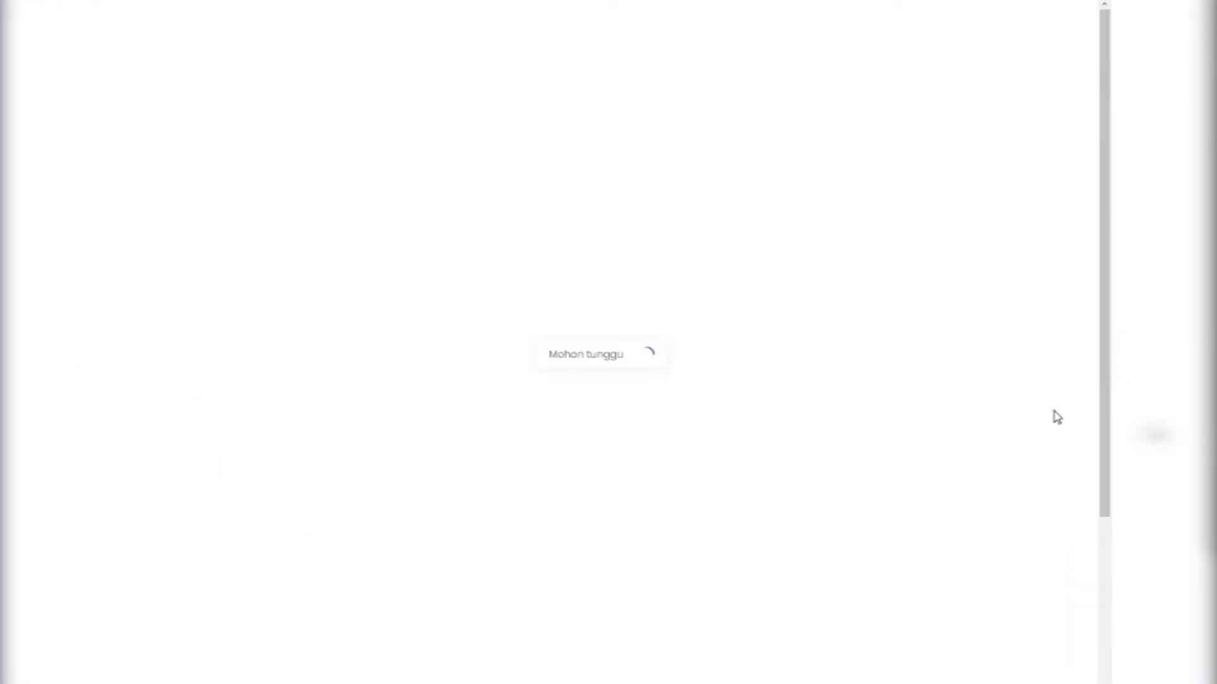
{"action": "scroll", "coordinate": [852, 413], "scroll_direction": "down", "scroll_amount": 3}
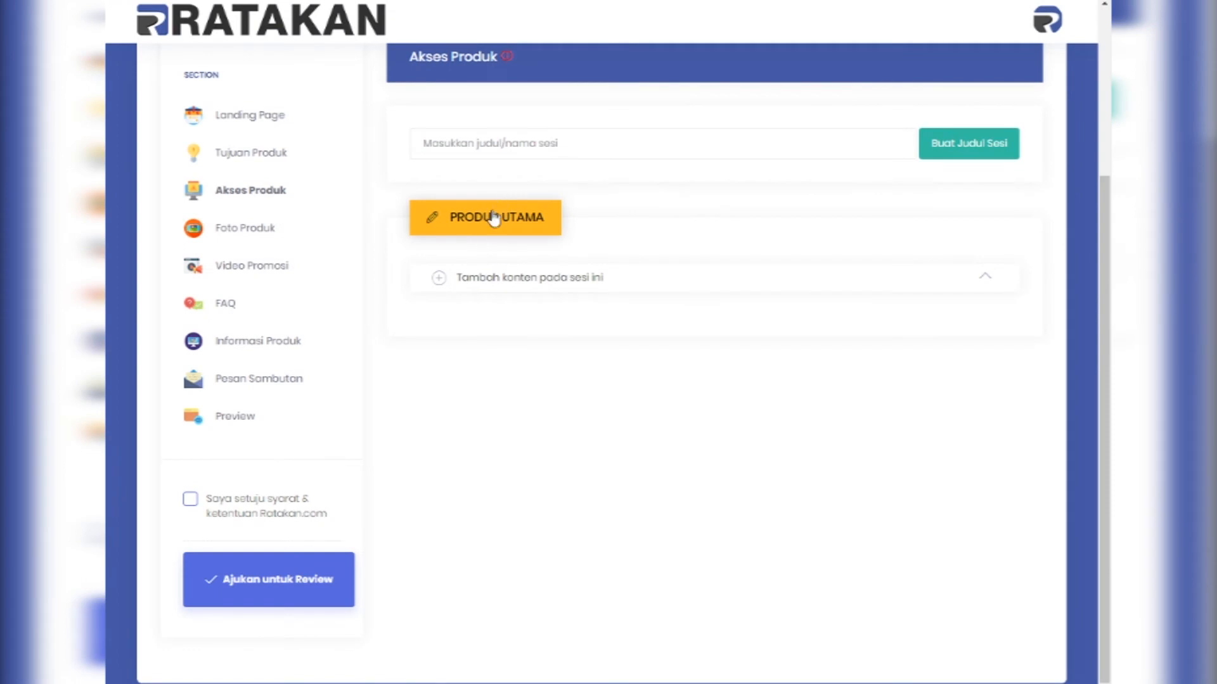
{"action": "scroll", "coordinate": [495, 206], "scroll_direction": "up", "scroll_amount": 2}
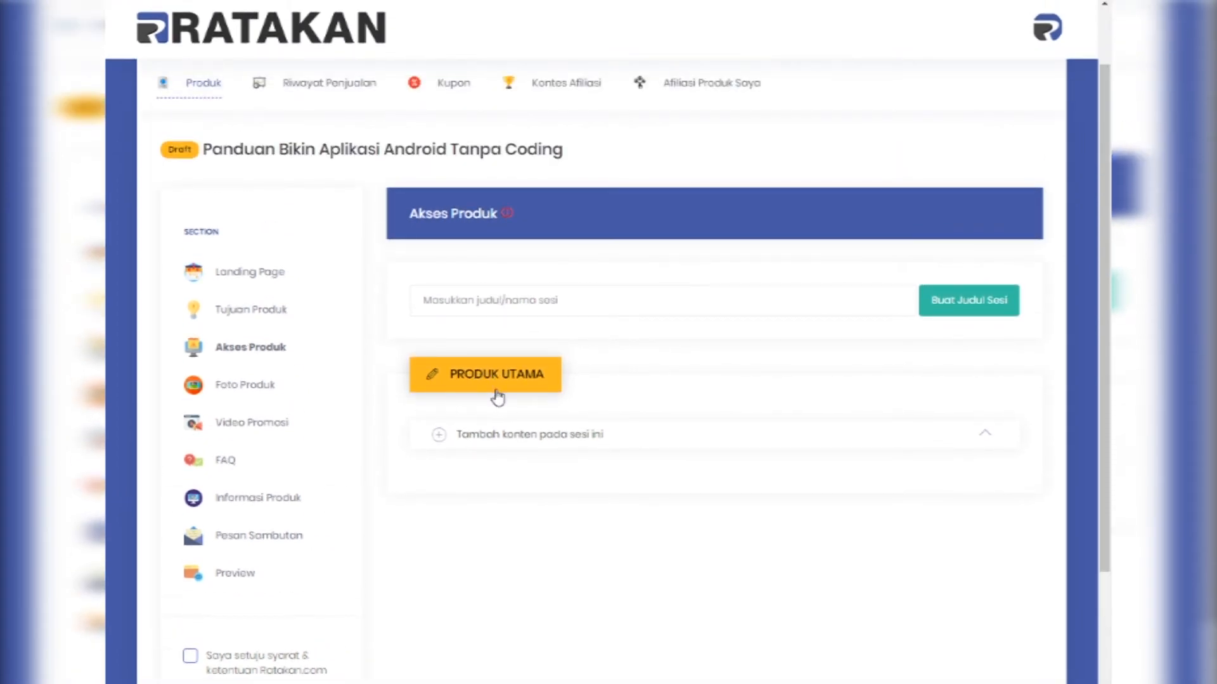
Step: Create a second product access session titled "BONUS-BONUS"
{"action": "left_click", "coordinate": [813, 292]}
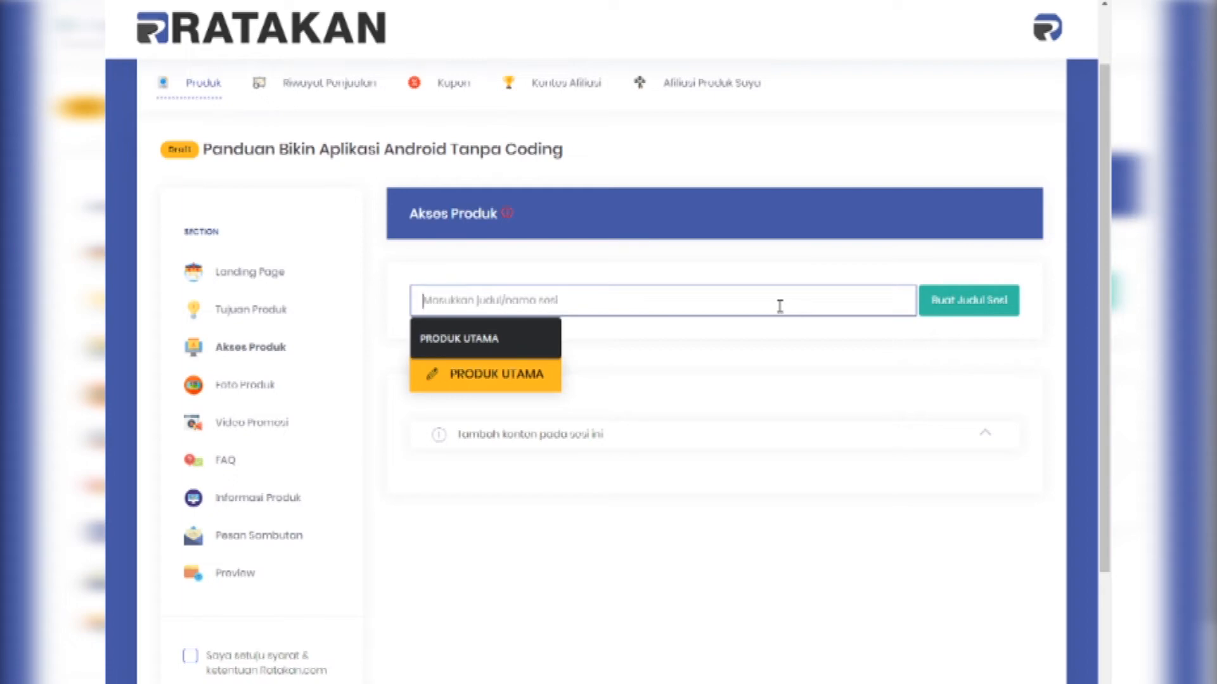
{"action": "type", "text": "BONUS-BON"}
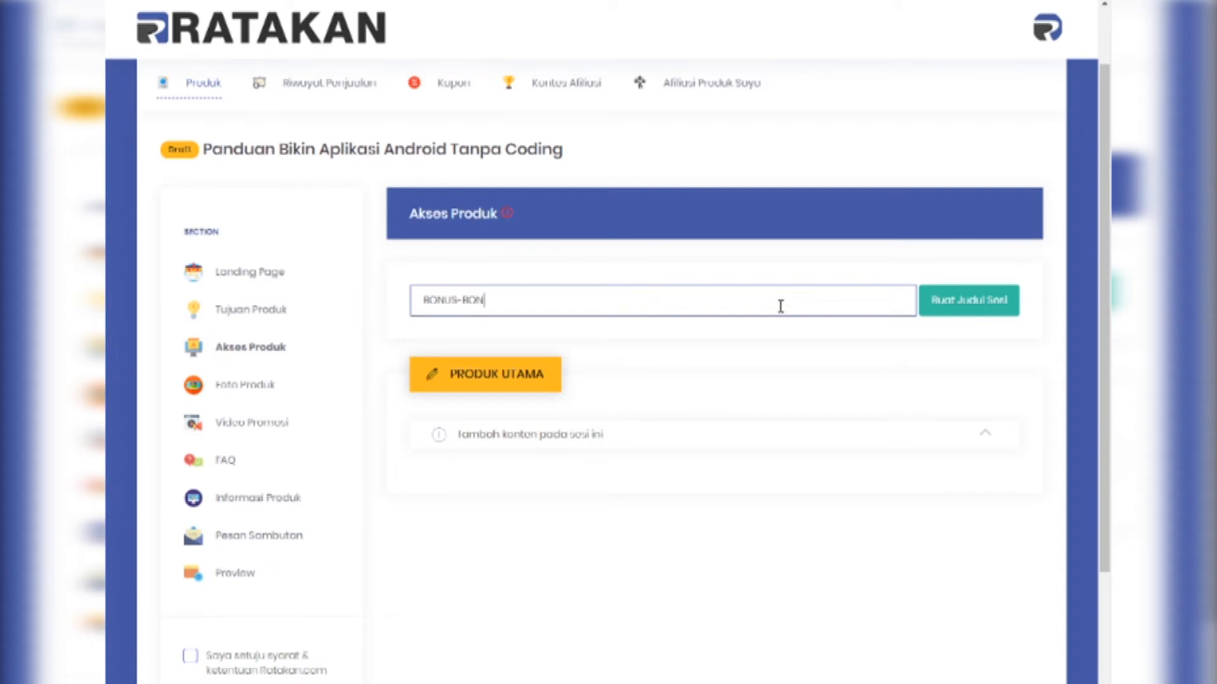
{"action": "left_click", "coordinate": [979, 310]}
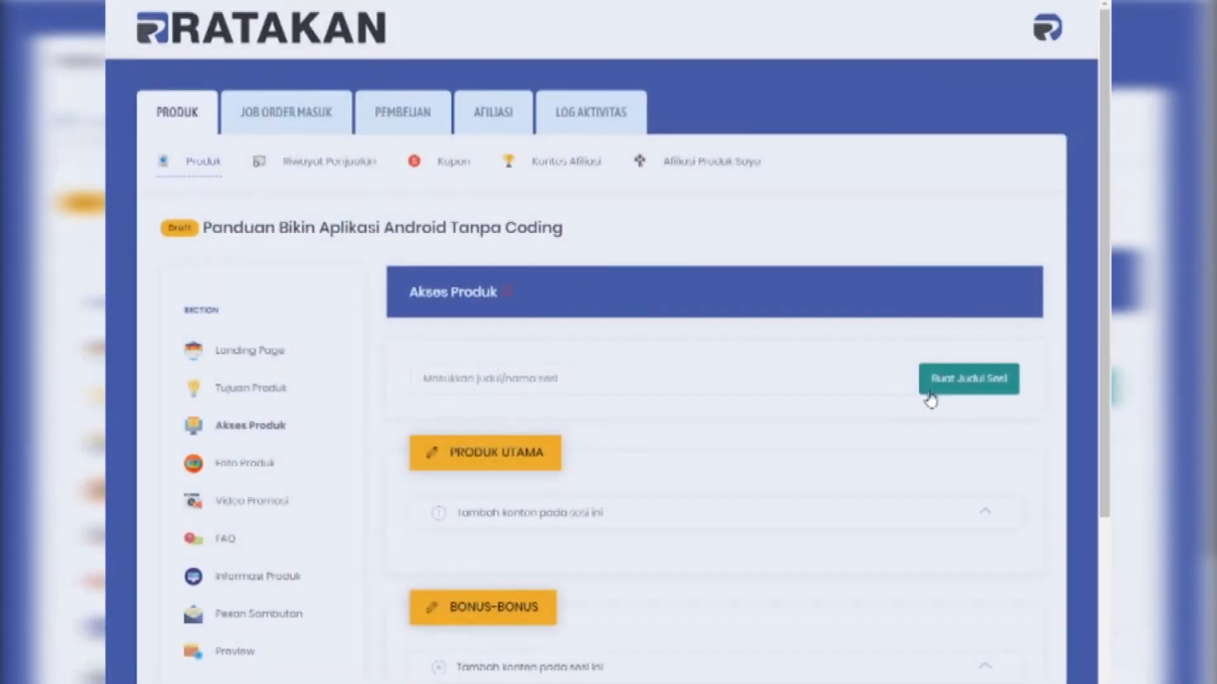
Step: Start a new content entry in the PRODUK UTAMA session with the content type Deskripsi/Informasi
{"action": "scroll", "coordinate": [837, 392], "scroll_direction": "down", "scroll_amount": 4}
{"action": "scroll", "coordinate": [697, 384], "scroll_direction": "up", "scroll_amount": 3}
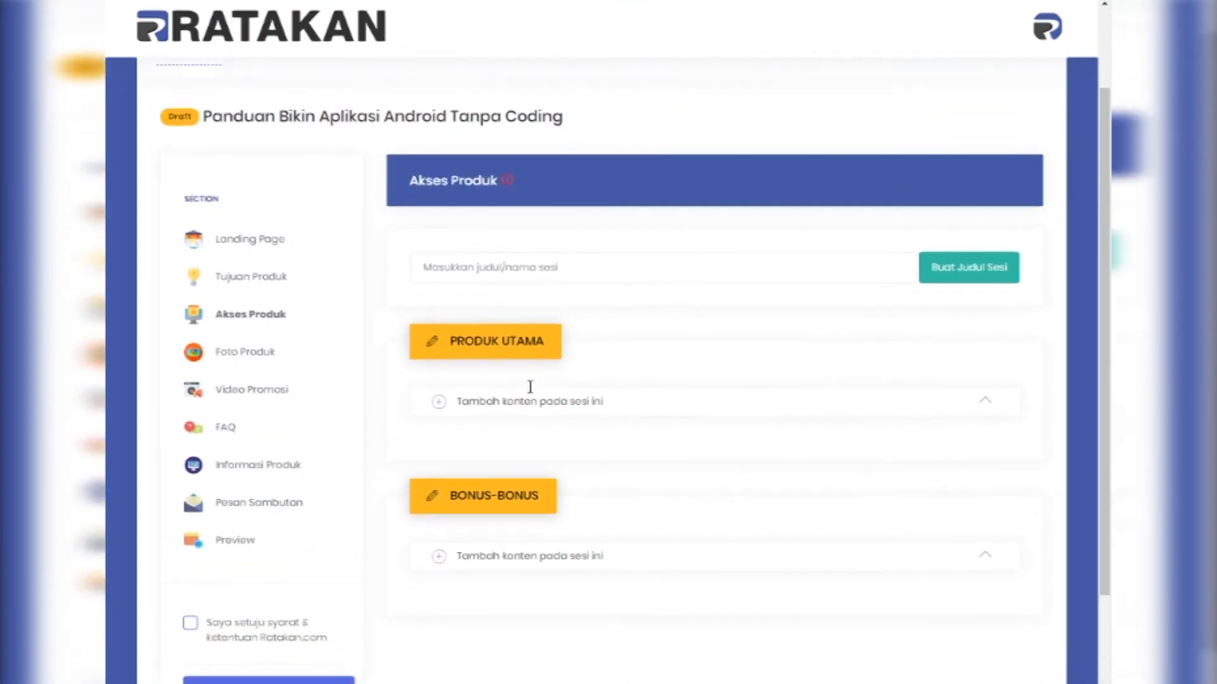
{"action": "scroll", "coordinate": [603, 389], "scroll_direction": "down", "scroll_amount": 3}
{"action": "scroll", "coordinate": [492, 218], "scroll_direction": "up", "scroll_amount": 2}
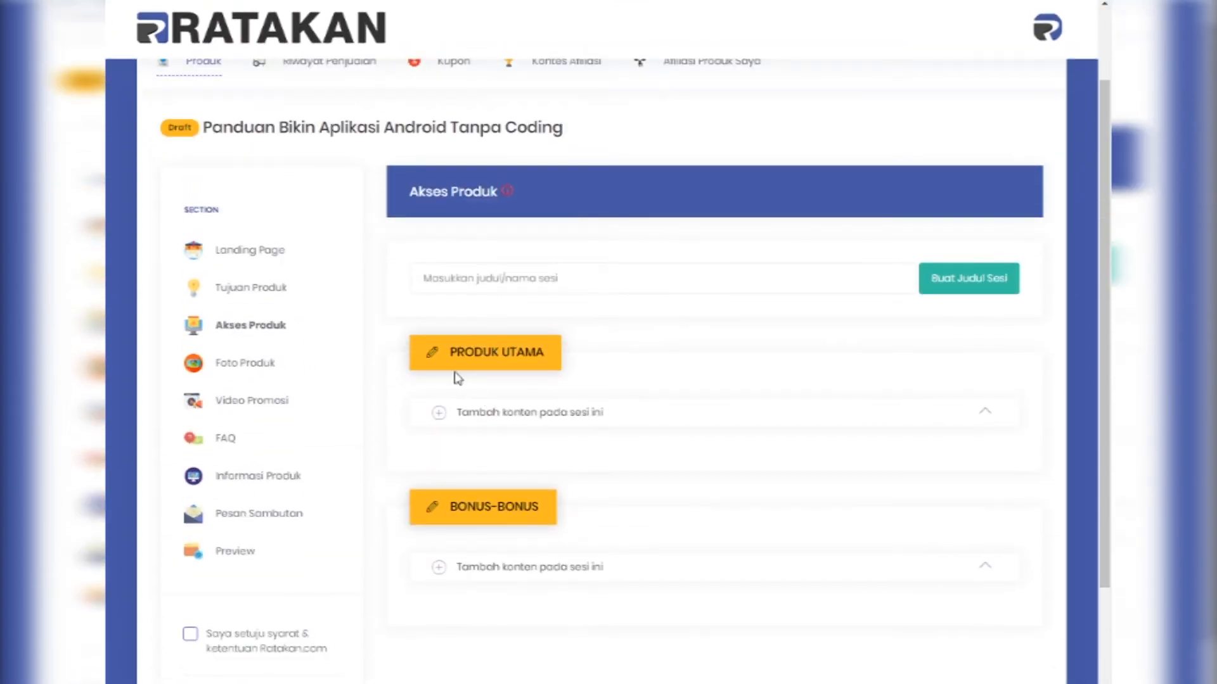
{"action": "scroll", "coordinate": [488, 358], "scroll_direction": "down", "scroll_amount": 1}
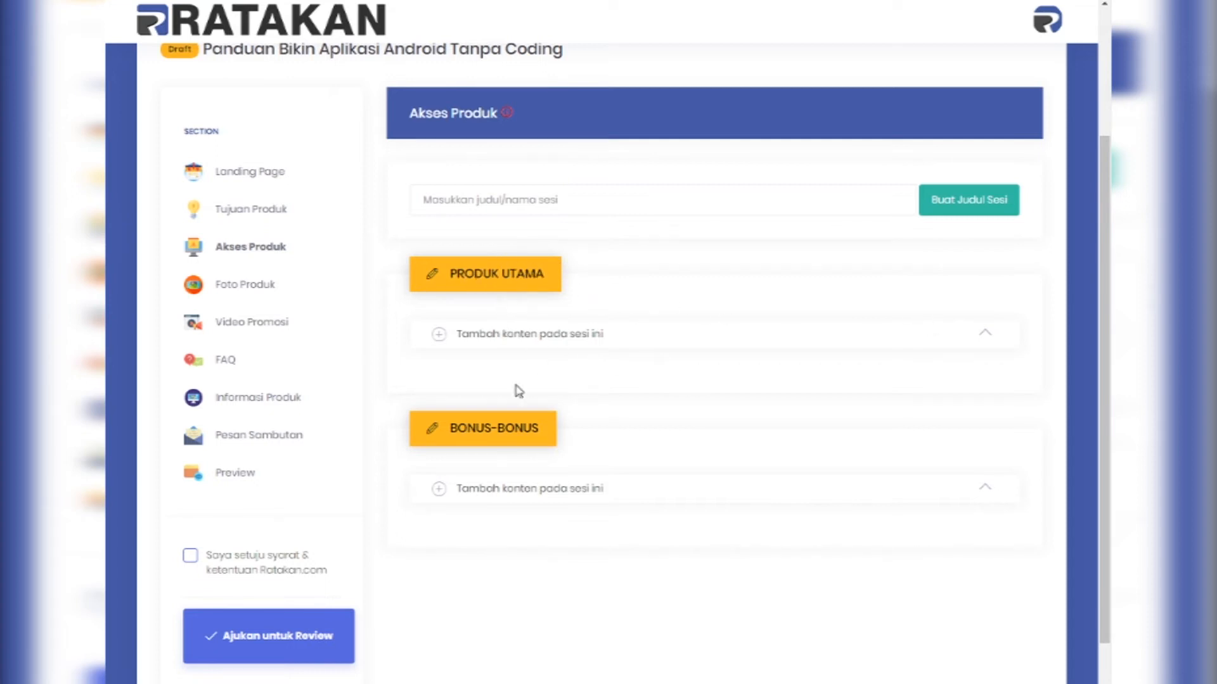
{"action": "scroll", "coordinate": [489, 416], "scroll_direction": "down", "scroll_amount": 2}
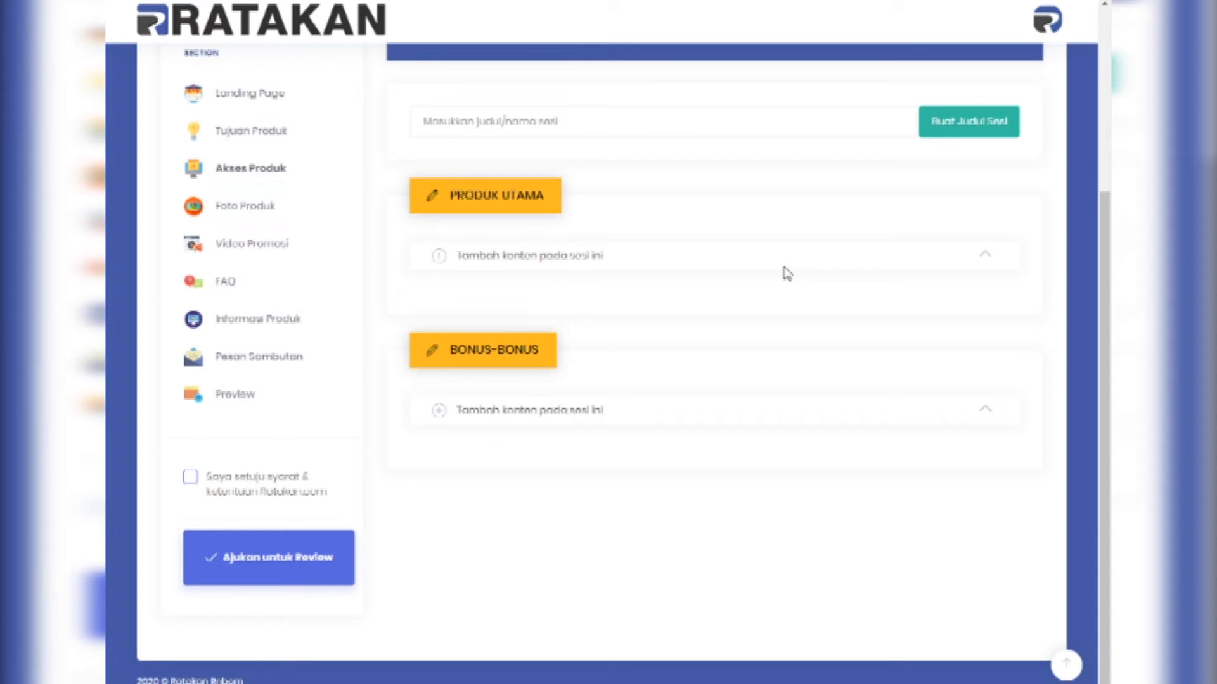
{"action": "left_click", "coordinate": [985, 258]}
{"action": "scroll", "coordinate": [834, 307], "scroll_direction": "down", "scroll_amount": 1}
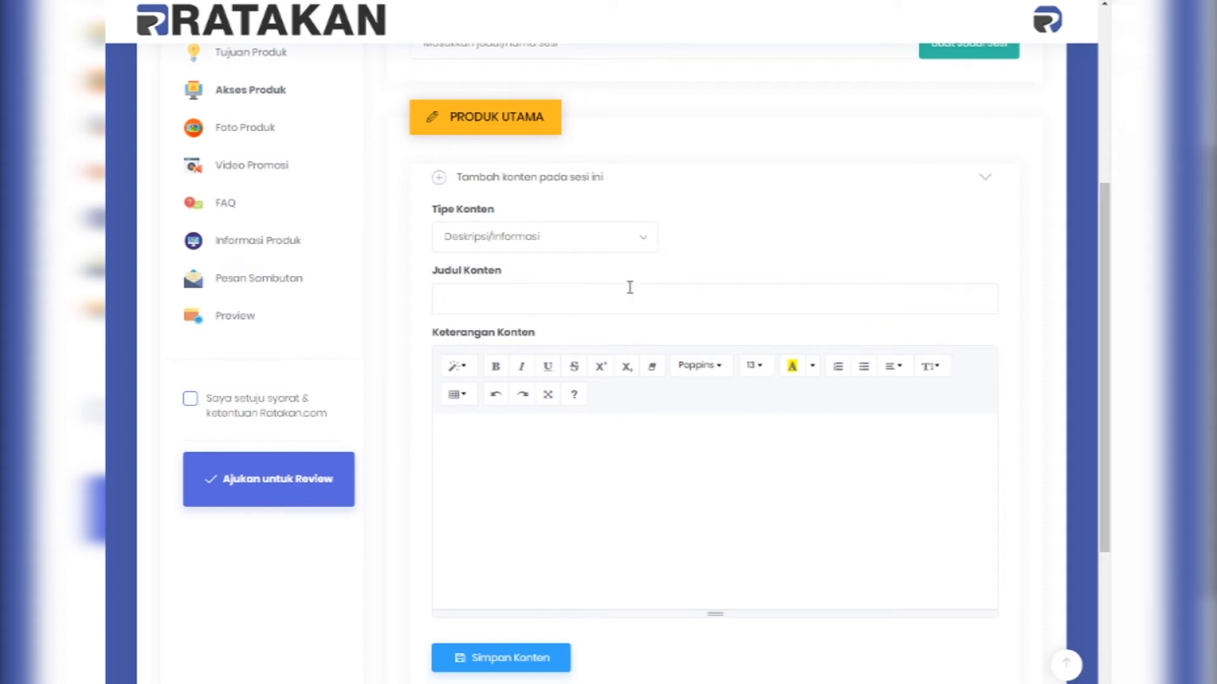
{"action": "left_click", "coordinate": [471, 236]}
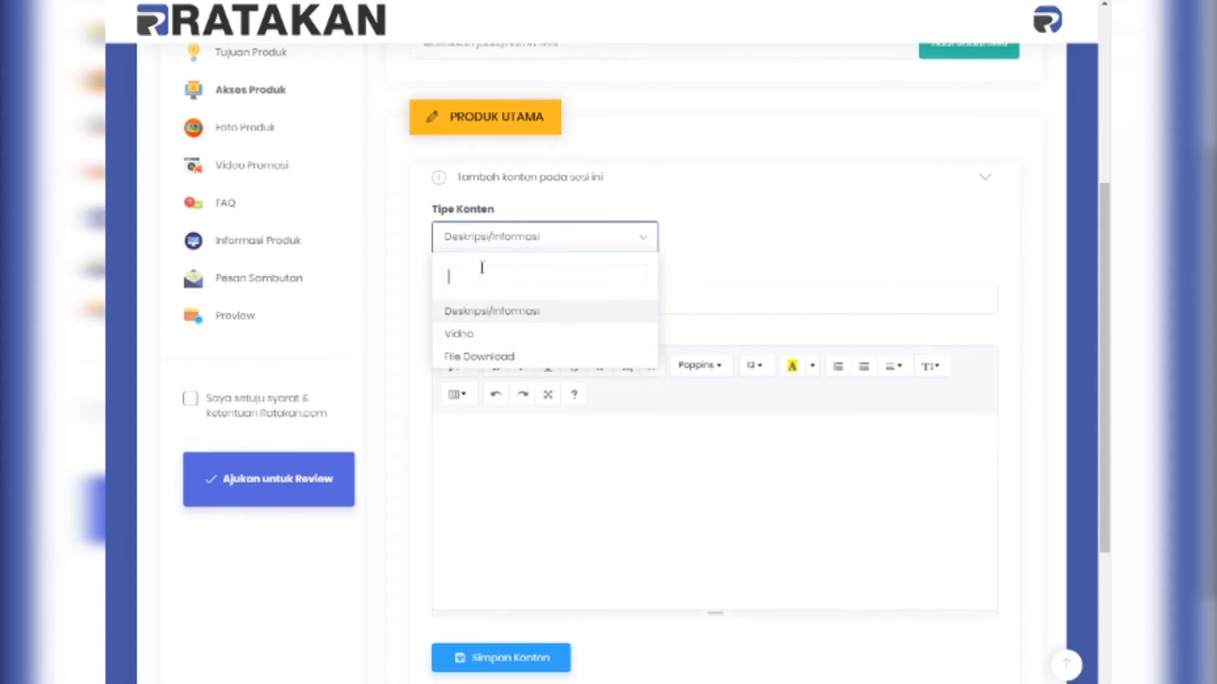
{"action": "left_click", "coordinate": [501, 313]}
Step: Enter "MATERI 1" as the title of the new PRODUK UTAMA content
{"action": "scroll", "coordinate": [817, 277], "scroll_direction": "down", "scroll_amount": 3}
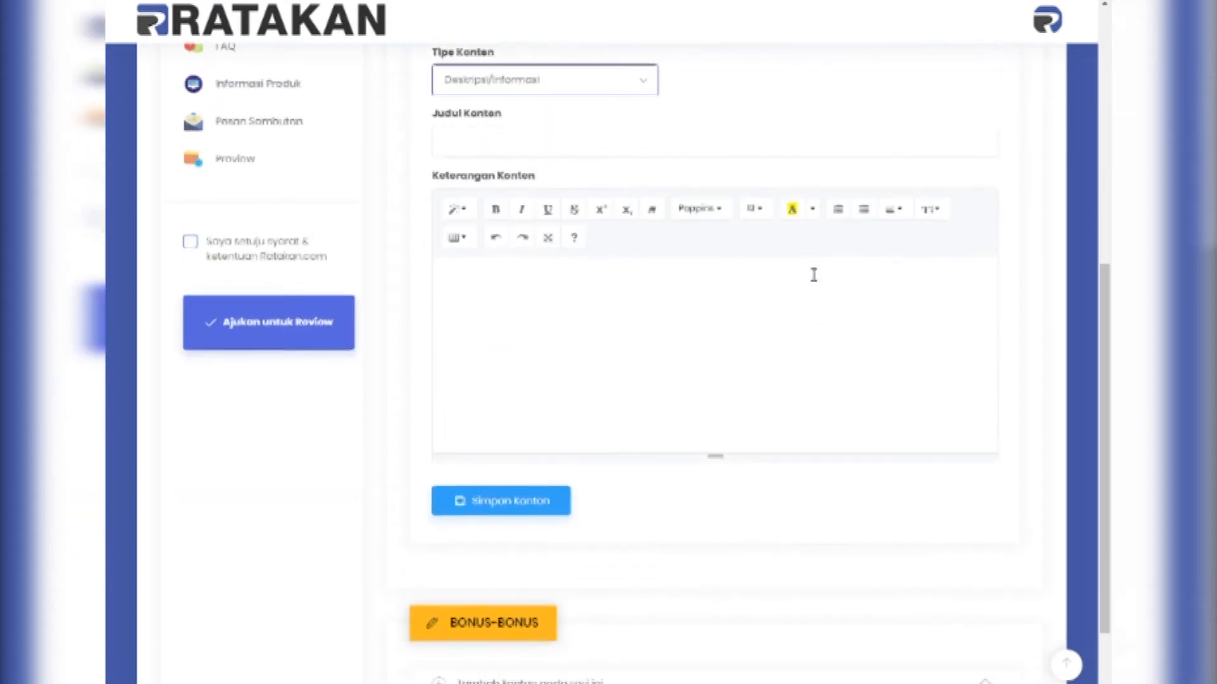
{"action": "scroll", "coordinate": [811, 274], "scroll_direction": "up", "scroll_amount": 1}
{"action": "left_click", "coordinate": [478, 222]}
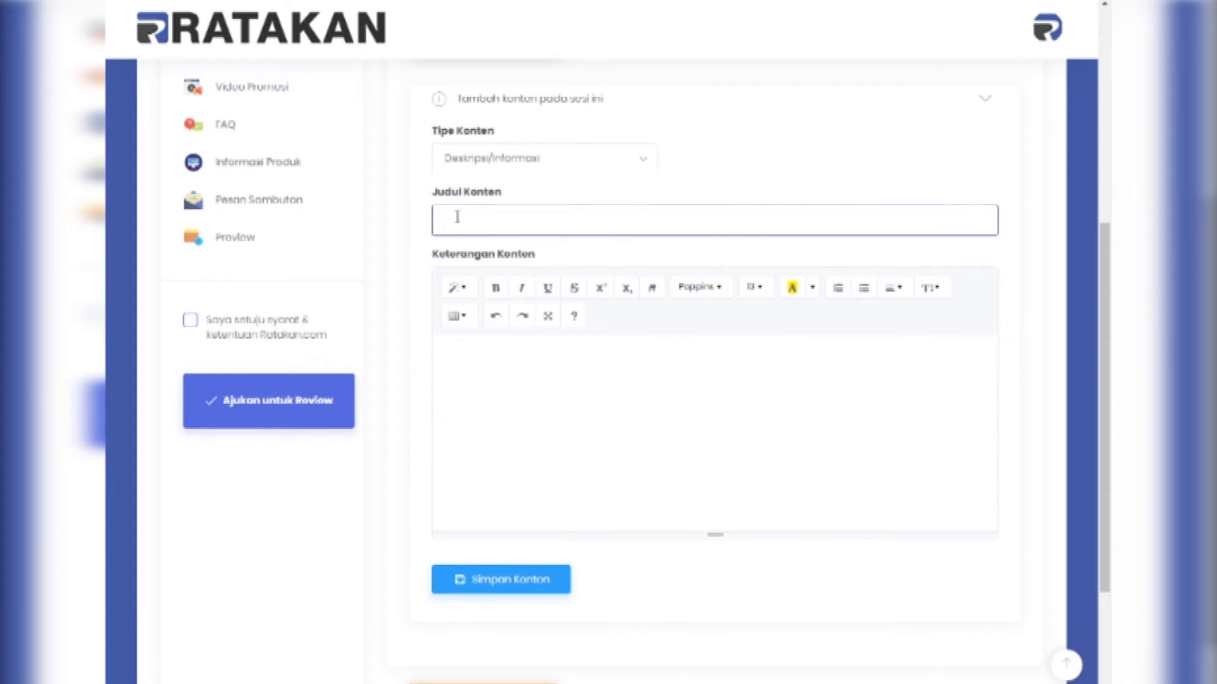
{"action": "scroll", "coordinate": [519, 246], "scroll_direction": "up", "scroll_amount": 3}
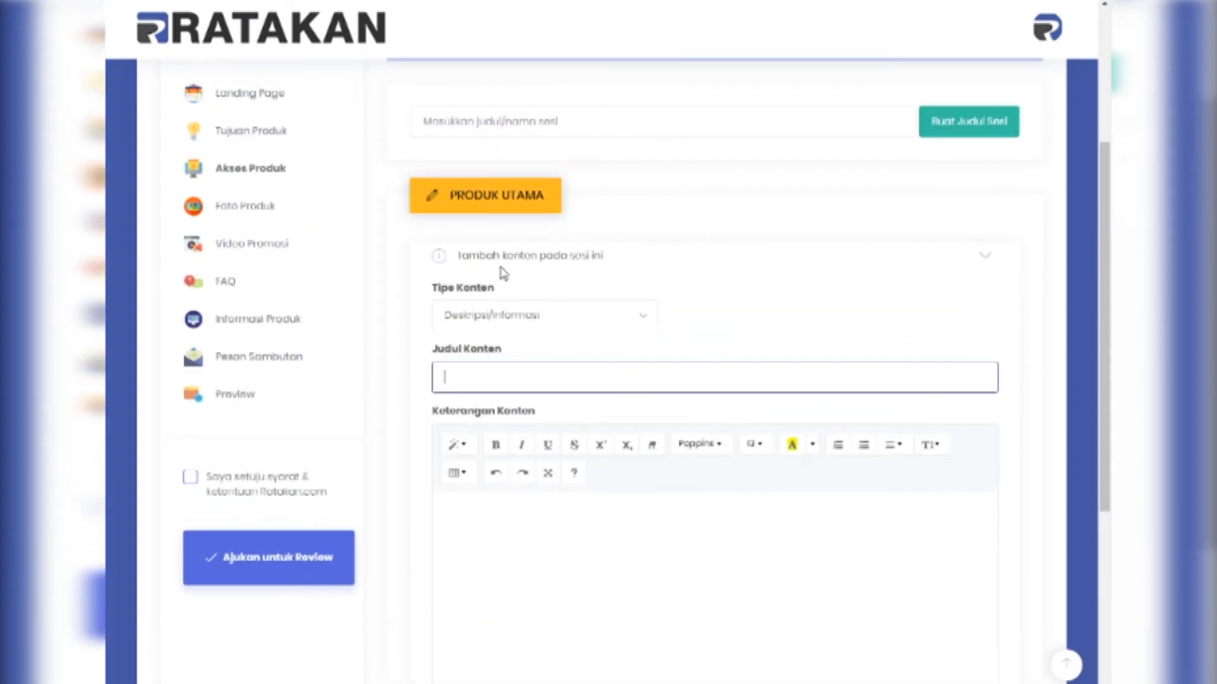
{"action": "type", "text": "MATERI 1"}
{"action": "scroll", "coordinate": [586, 332], "scroll_direction": "down", "scroll_amount": 3}
{"action": "type", "text": "1"}
Step: Write "Materi 1 DOWNLOAD DI SINI" as the content description, correcting the miscapitalized first word
{"action": "left_click", "coordinate": [552, 367]}
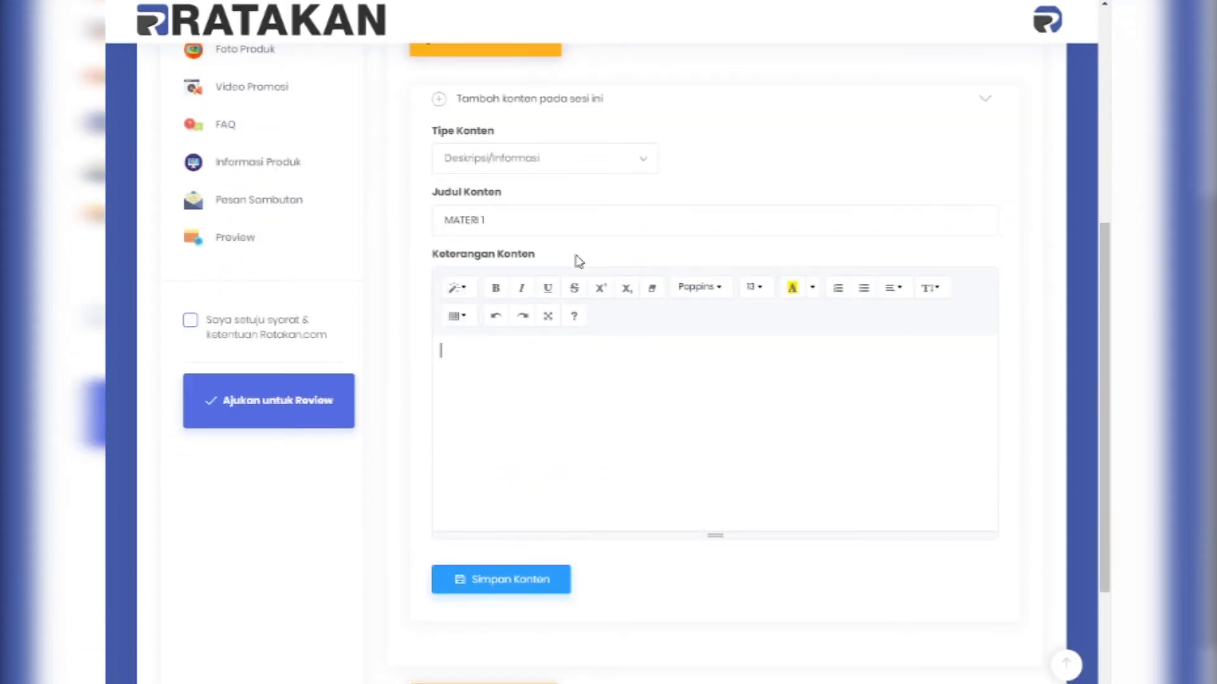
{"action": "type", "text": "mATERI"}
{"action": "key", "text": "BackSpace"}
{"action": "key", "text": "BackSpace"}
{"action": "key", "text": "BackSpace"}
{"action": "key", "text": "BackSpace"}
{"action": "key", "text": "BackSpace"}
{"action": "key", "text": "BackSpace"}
{"action": "type", "text": "mATERI"}
{"action": "key", "text": "ctrl+a"}
{"action": "type", "text": "Materi"}
{"action": "type", "text": " 1 DOSEN"}
{"action": "type", "text": "WNLOAD"}
{"action": "type", "text": " DI SINI"}
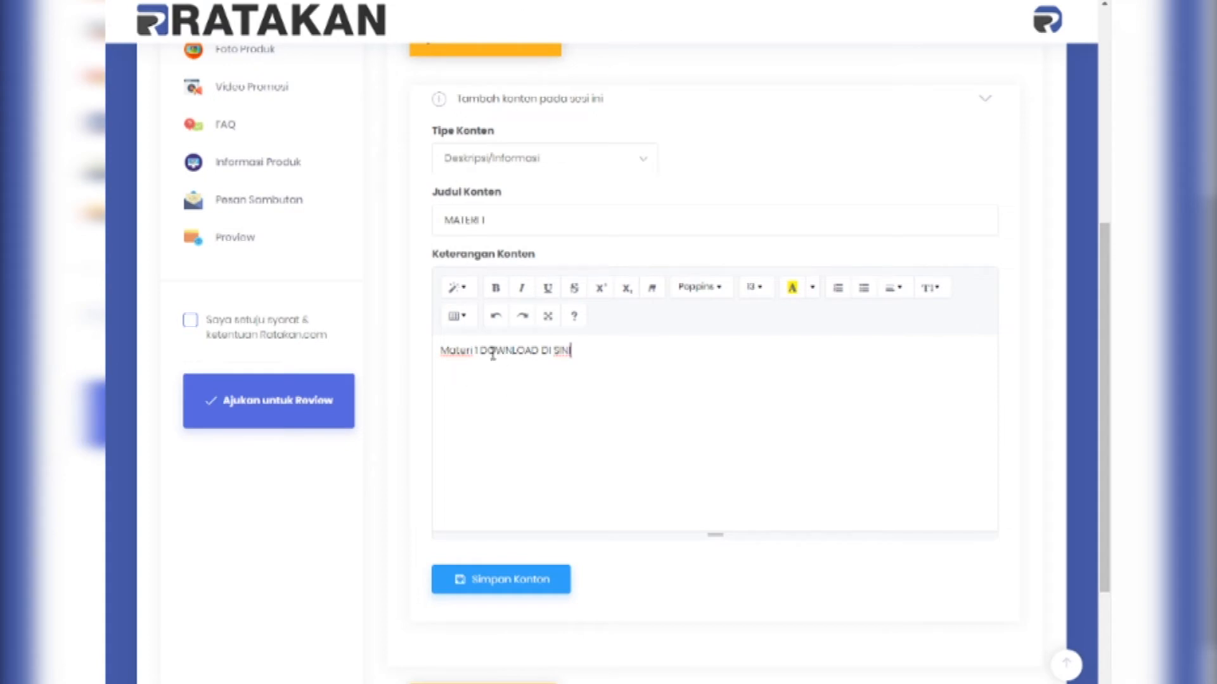
Step: Link the words "DOWNLOAD DI SINI" in the description to ratakan.com, opening in a new window
{"action": "left_click_drag", "start_coordinate": [482, 351], "coordinate": [573, 352]}
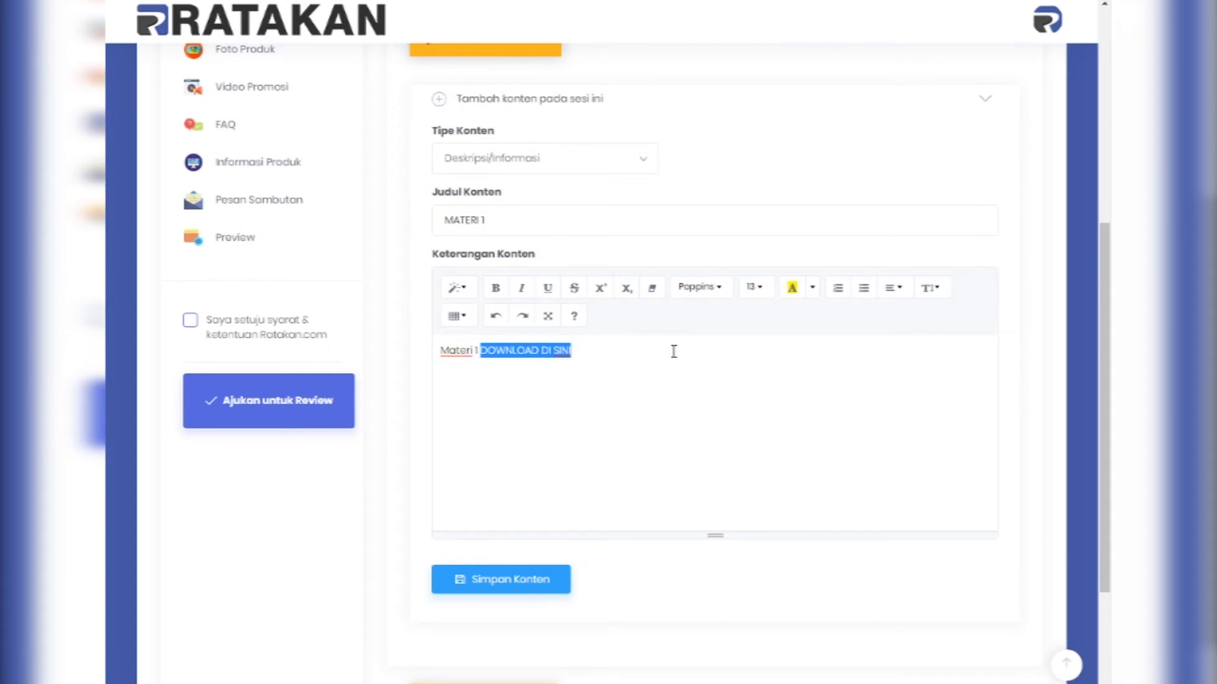
{"action": "key", "text": "ctrl+k"}
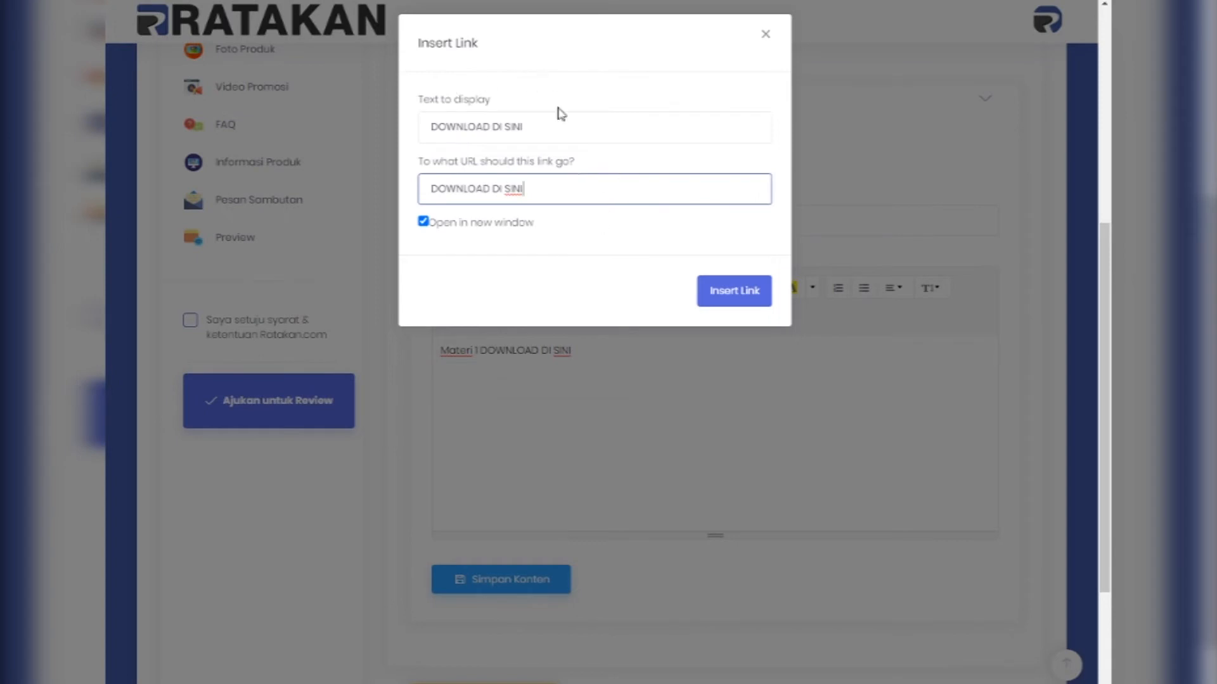
{"action": "left_click_drag", "start_coordinate": [551, 188], "coordinate": [420, 184]}
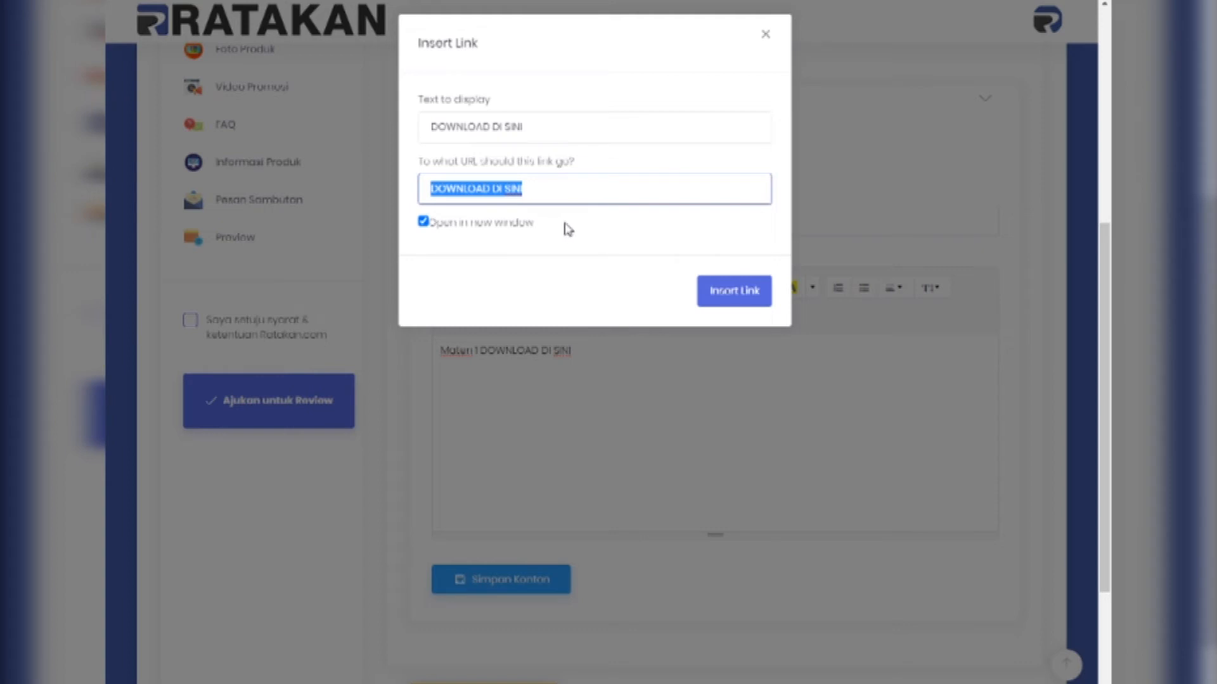
{"action": "key", "text": "BackSpace"}
{"action": "type", "text": "rat"}
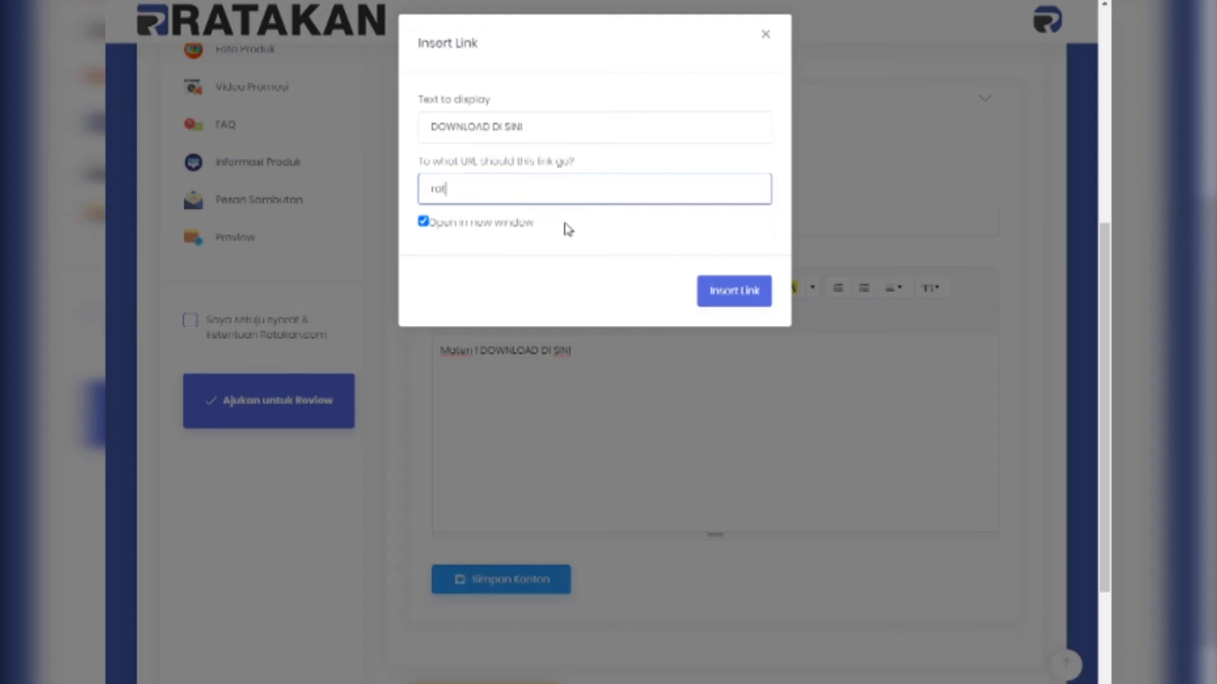
{"action": "type", "text": "akana.com"}
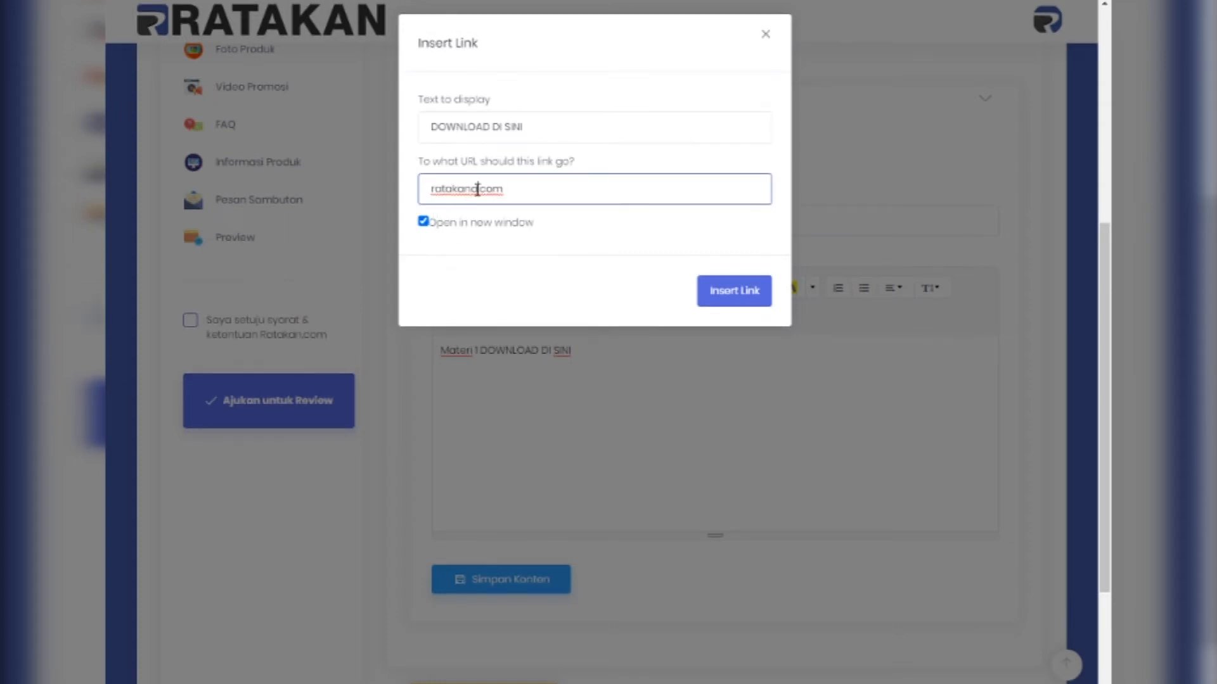
{"action": "left_click", "coordinate": [478, 188]}
{"action": "key", "text": "BackSpace"}
{"action": "left_click", "coordinate": [750, 301]}
{"action": "left_click", "coordinate": [599, 359]}
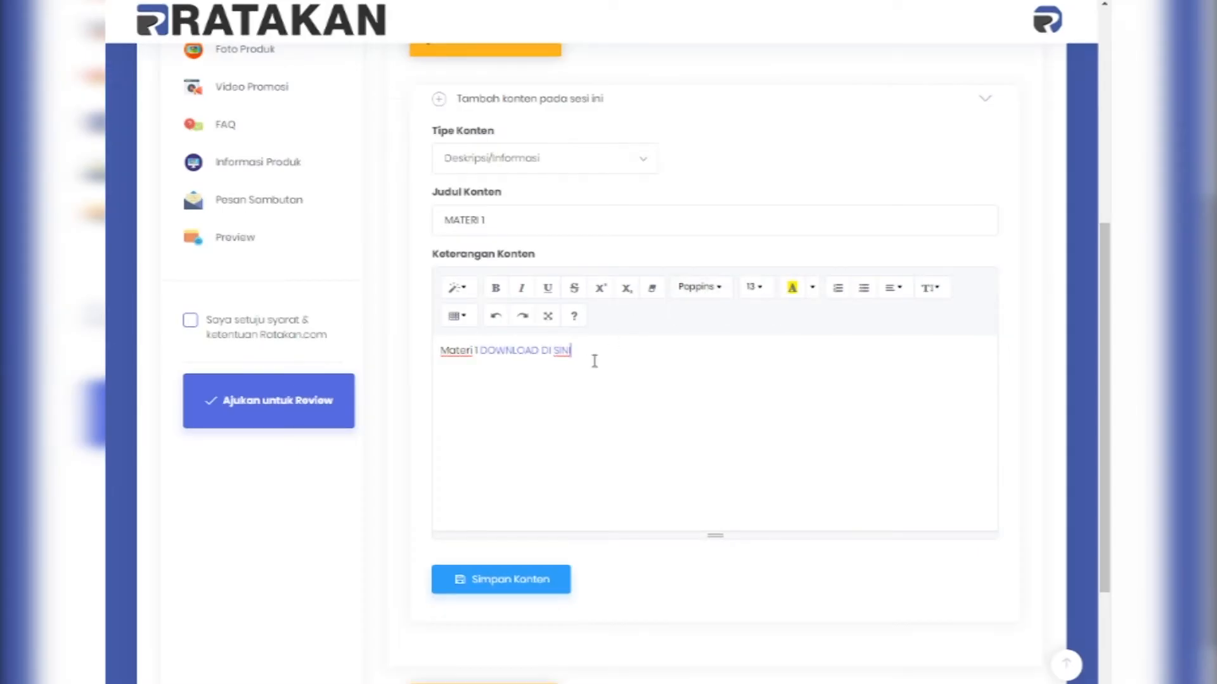
Step: Check the target of the "DOWNLOAD DI SINI" link and make its text bold
{"action": "left_click", "coordinate": [559, 350]}
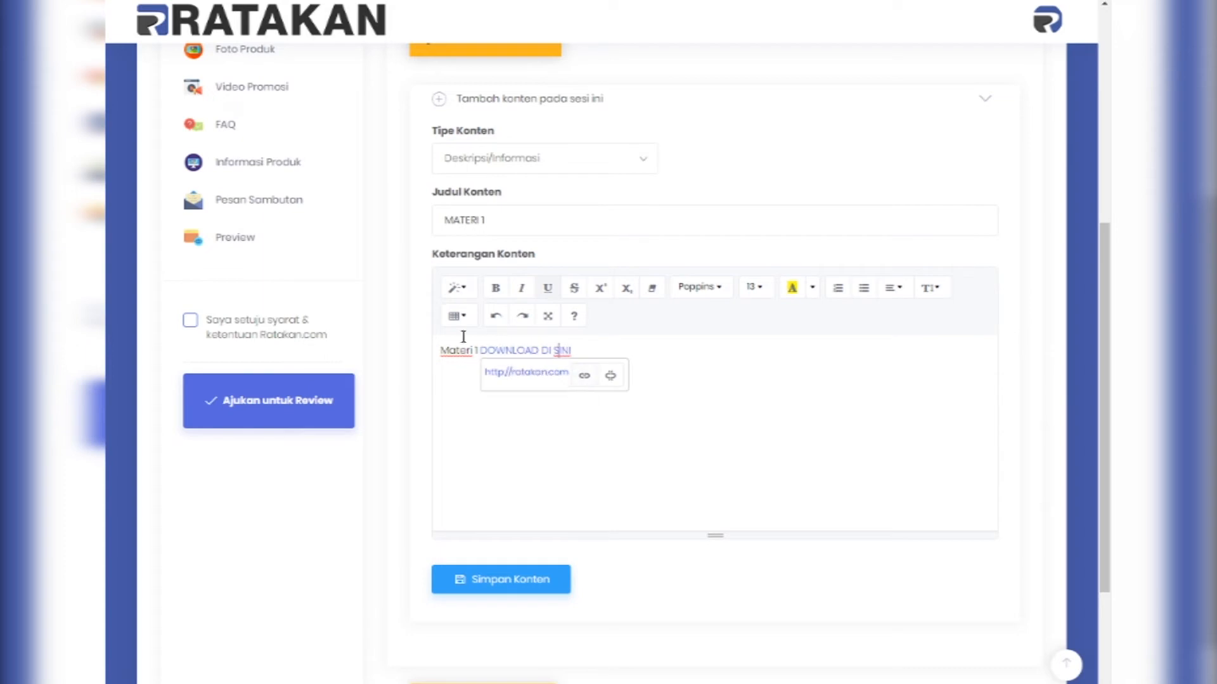
{"action": "left_click", "coordinate": [477, 350]}
{"action": "left_click", "coordinate": [550, 351]}
{"action": "left_click_drag", "start_coordinate": [479, 350], "coordinate": [616, 355]}
{"action": "key", "text": "ctrl+b"}
{"action": "left_click", "coordinate": [619, 338]}
{"action": "scroll", "coordinate": [595, 349], "scroll_direction": "down", "scroll_amount": 2}
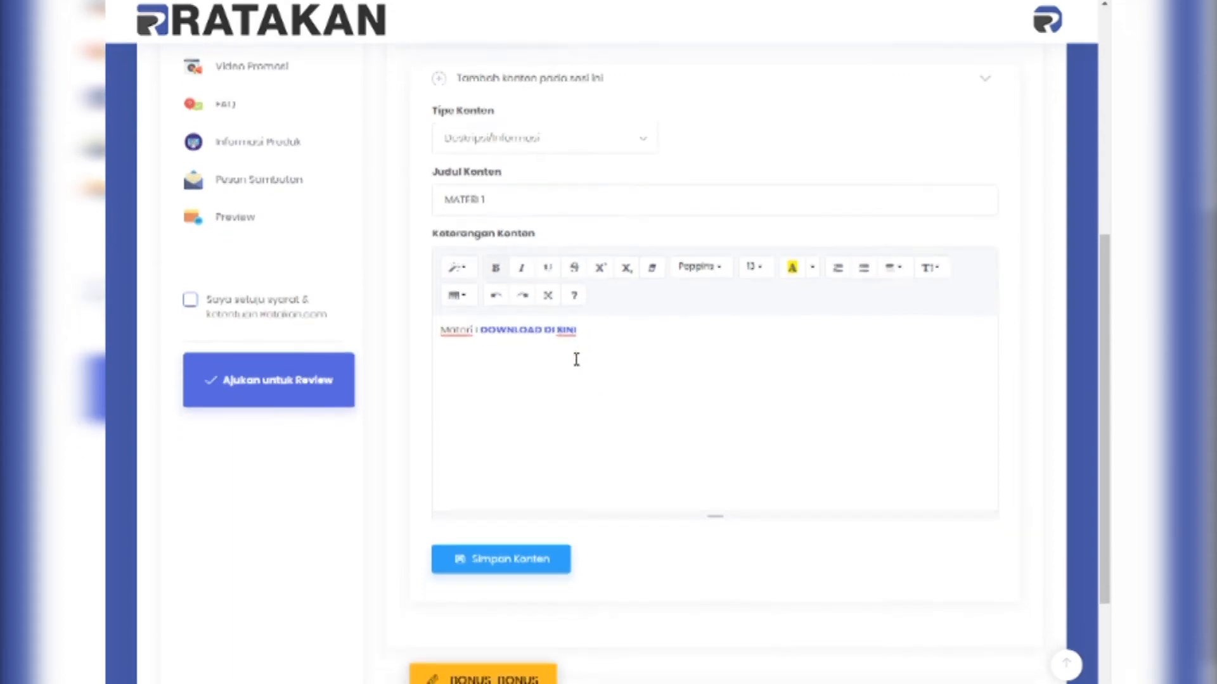
Step: Save the MATERI 1 content in the PRODUK UTAMA session
{"action": "left_click", "coordinate": [563, 298]}
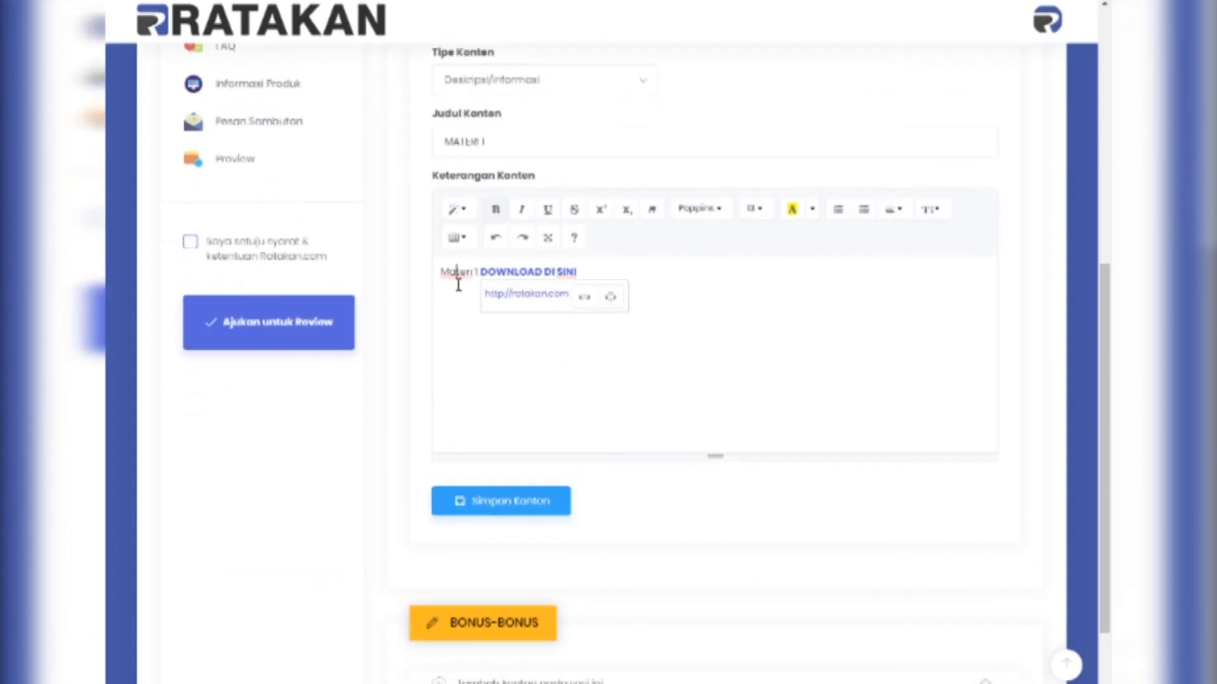
{"action": "scroll", "coordinate": [543, 354], "scroll_direction": "down", "scroll_amount": 3}
{"action": "left_click", "coordinate": [526, 383]}
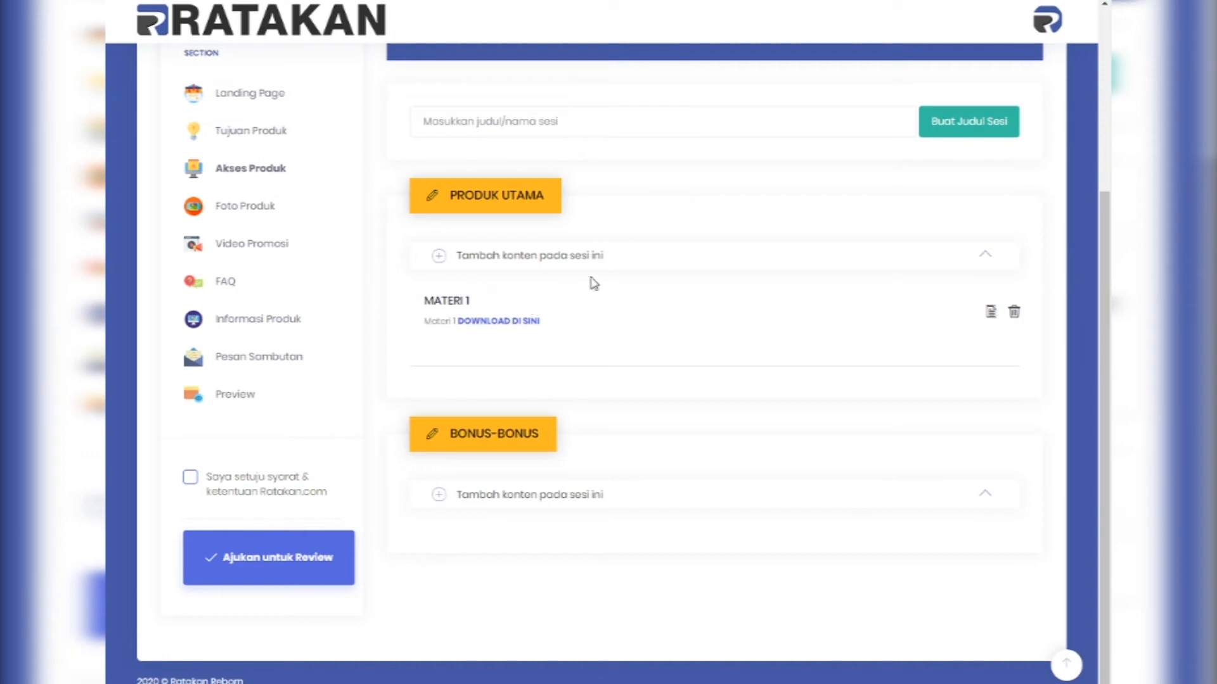
{"action": "left_click", "coordinate": [986, 260]}
{"action": "scroll", "coordinate": [690, 298], "scroll_direction": "down", "scroll_amount": 1}
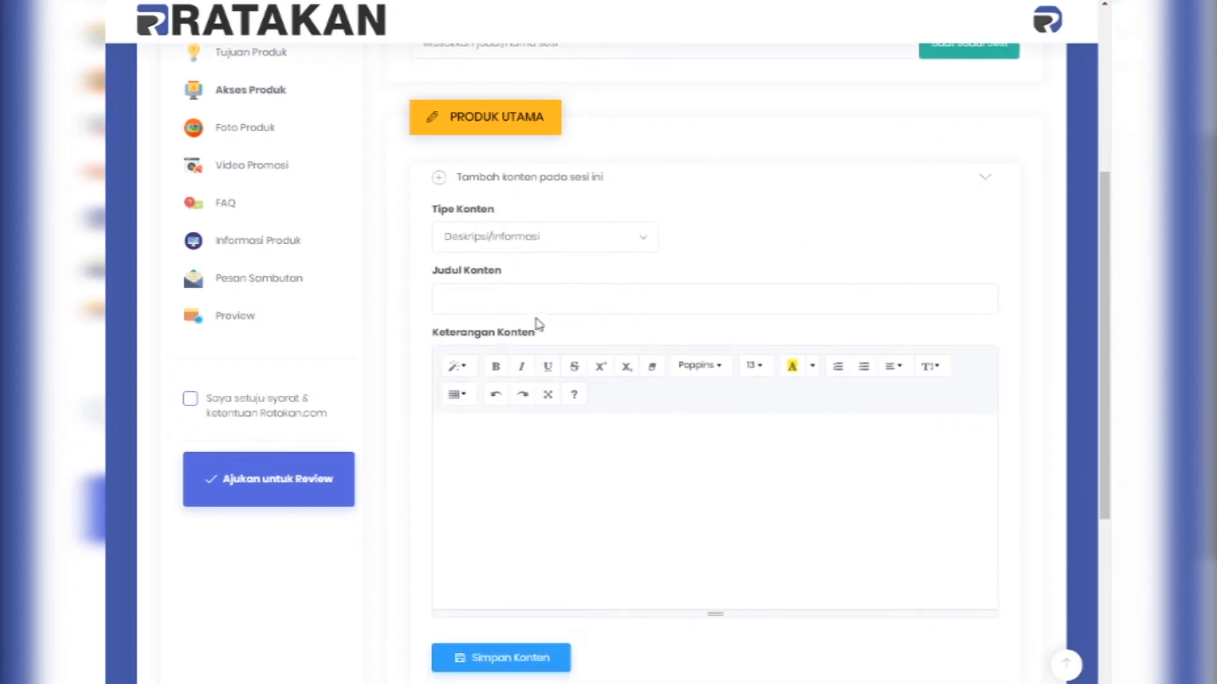
{"action": "left_click", "coordinate": [506, 307]}
{"action": "left_click", "coordinate": [557, 487]}
{"action": "left_click", "coordinate": [985, 181]}
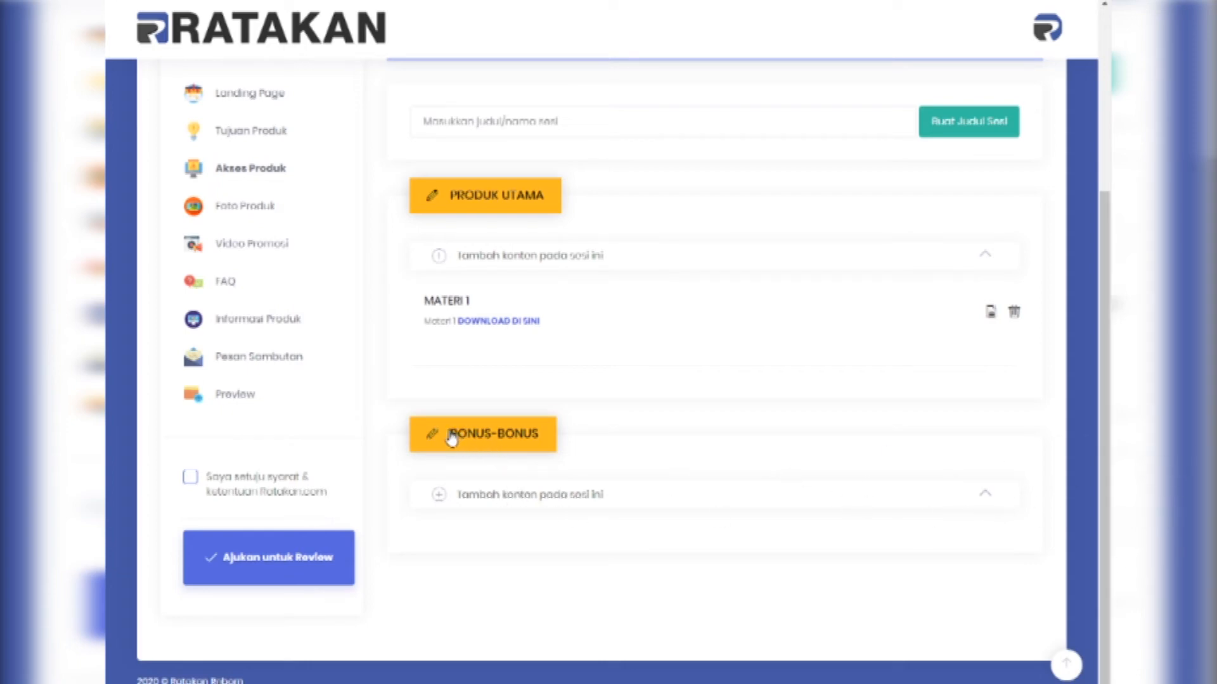
Step: Start a new content entry in the BONUS-BONUS session with the content type Deskripsi/Informasi
{"action": "left_click", "coordinate": [986, 500]}
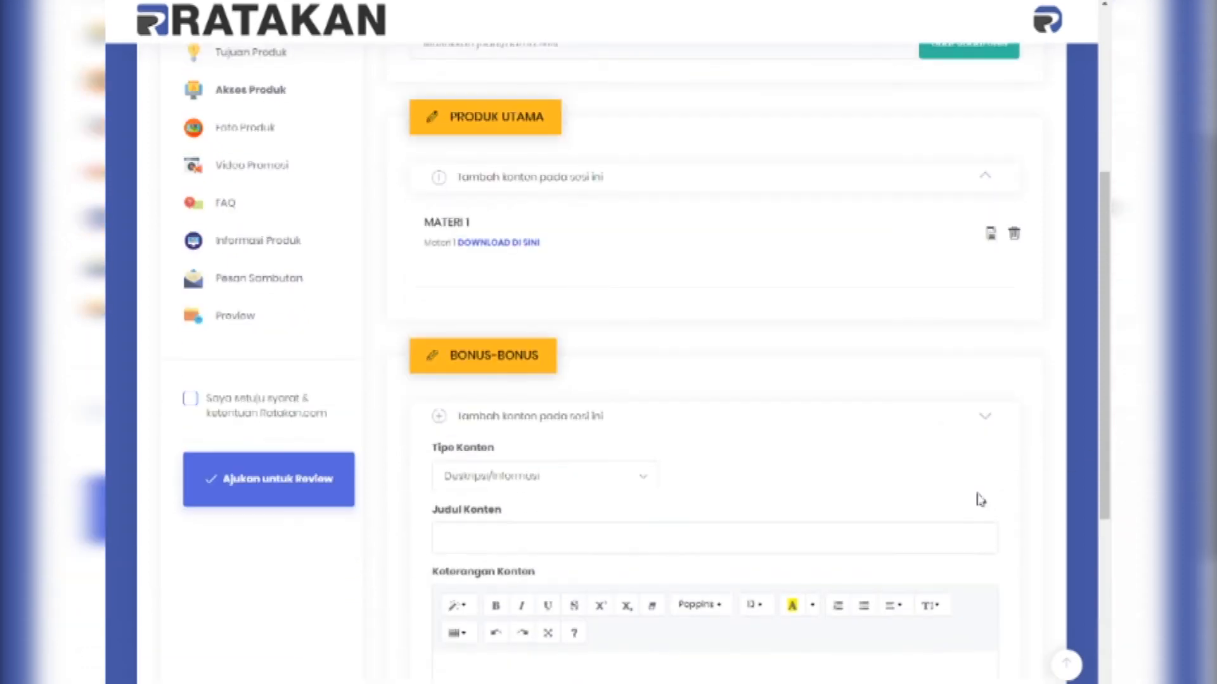
{"action": "scroll", "coordinate": [701, 380], "scroll_direction": "down", "scroll_amount": 5}
{"action": "left_click", "coordinate": [507, 244]}
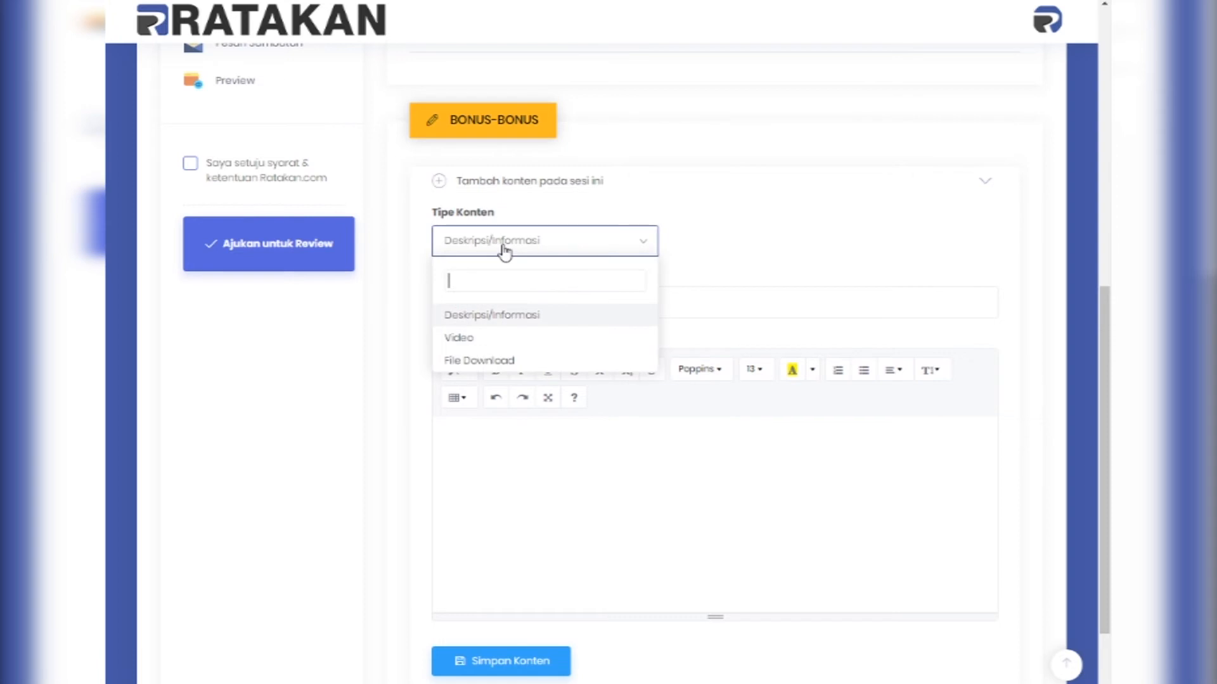
{"action": "left_click", "coordinate": [739, 227]}
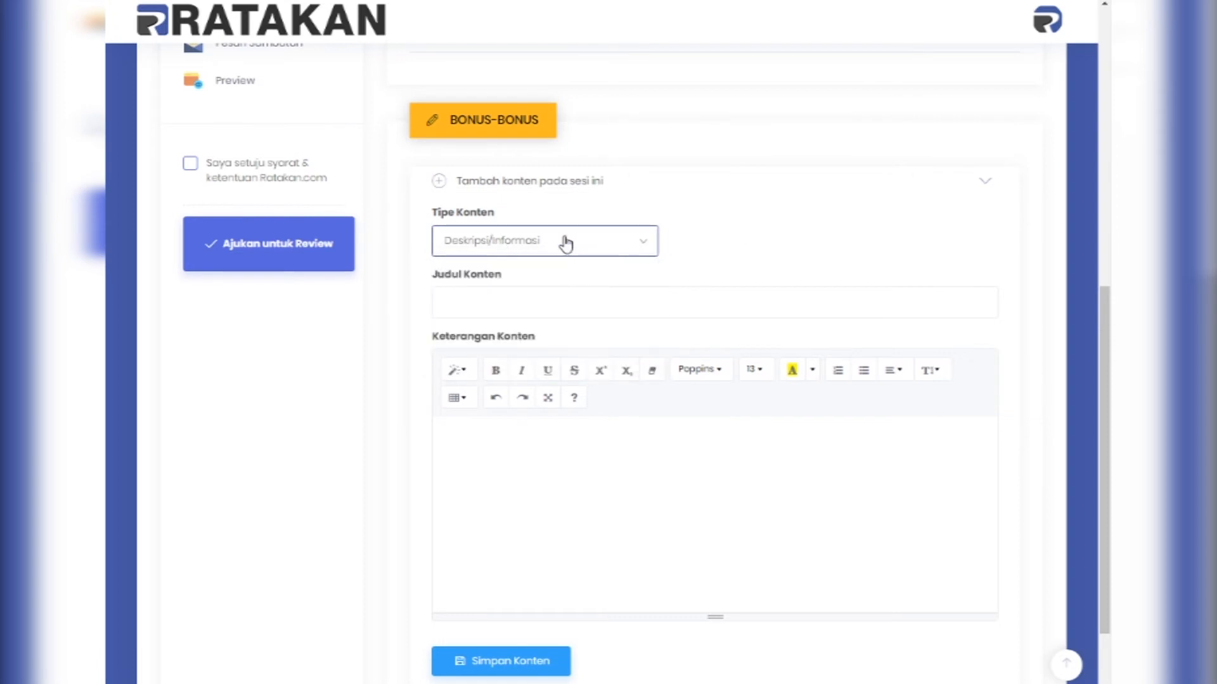
{"action": "left_click", "coordinate": [475, 241]}
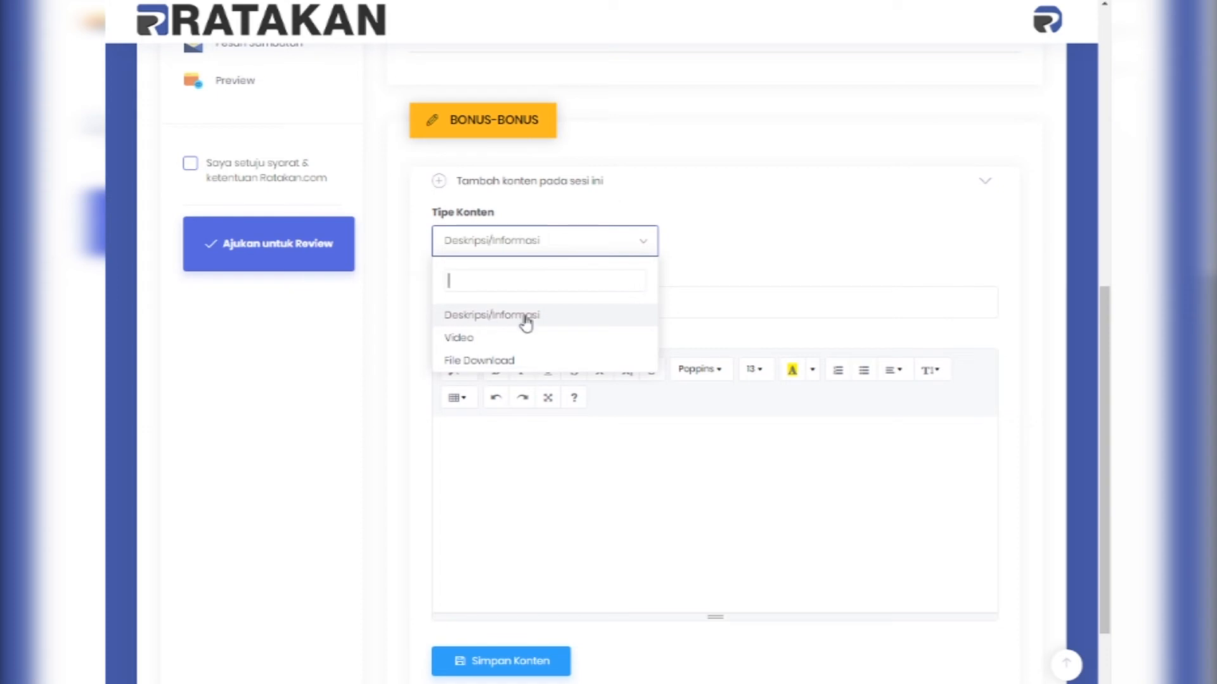
{"action": "left_click", "coordinate": [519, 320]}
Step: Title the bonus content "Bonus 1" and write "Bonus 1 DOWNLOAD DI SINI!" as its description
{"action": "left_click", "coordinate": [485, 309]}
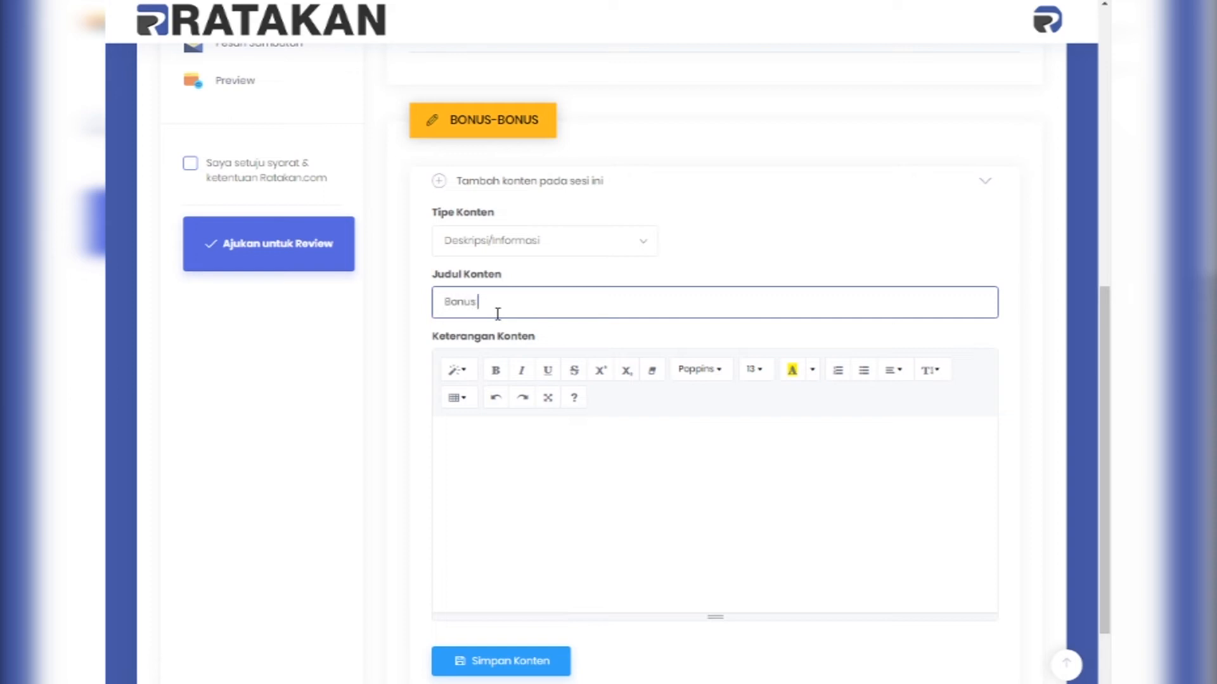
{"action": "left_click", "coordinate": [553, 456]}
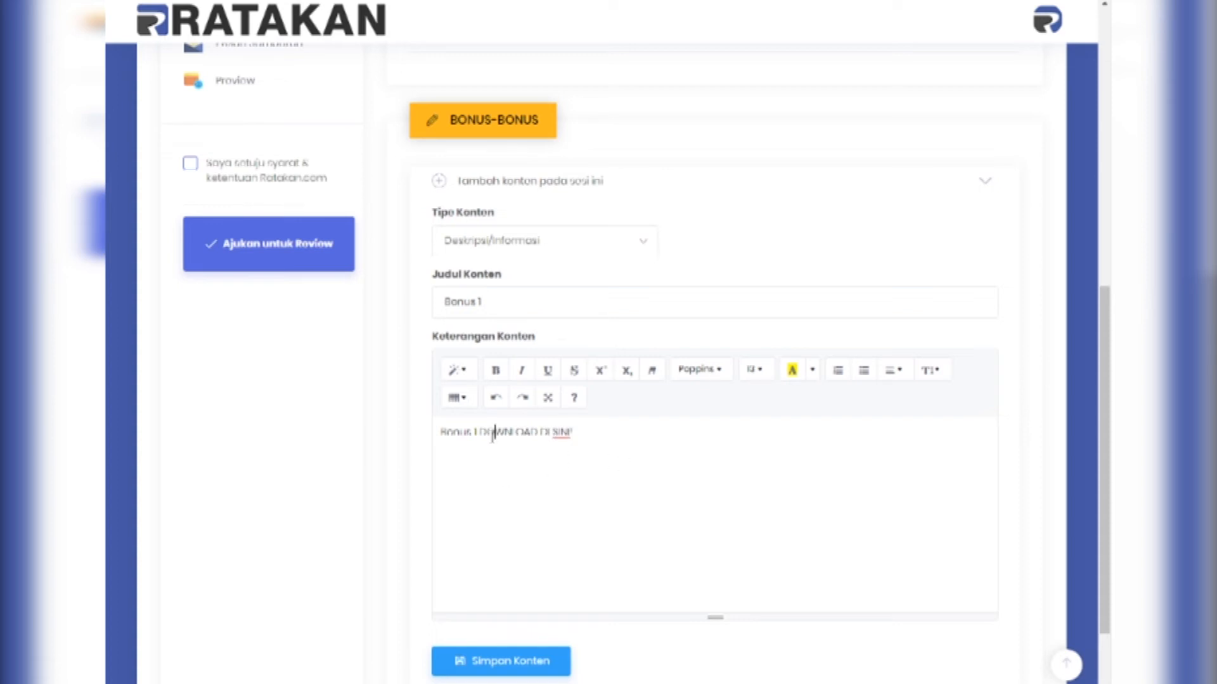
Step: Make "DOWNLOAD DI SINI!" in the bonus description bold and link it to ratakan.com, opening in a new window
{"action": "left_click_drag", "start_coordinate": [481, 433], "coordinate": [587, 440]}
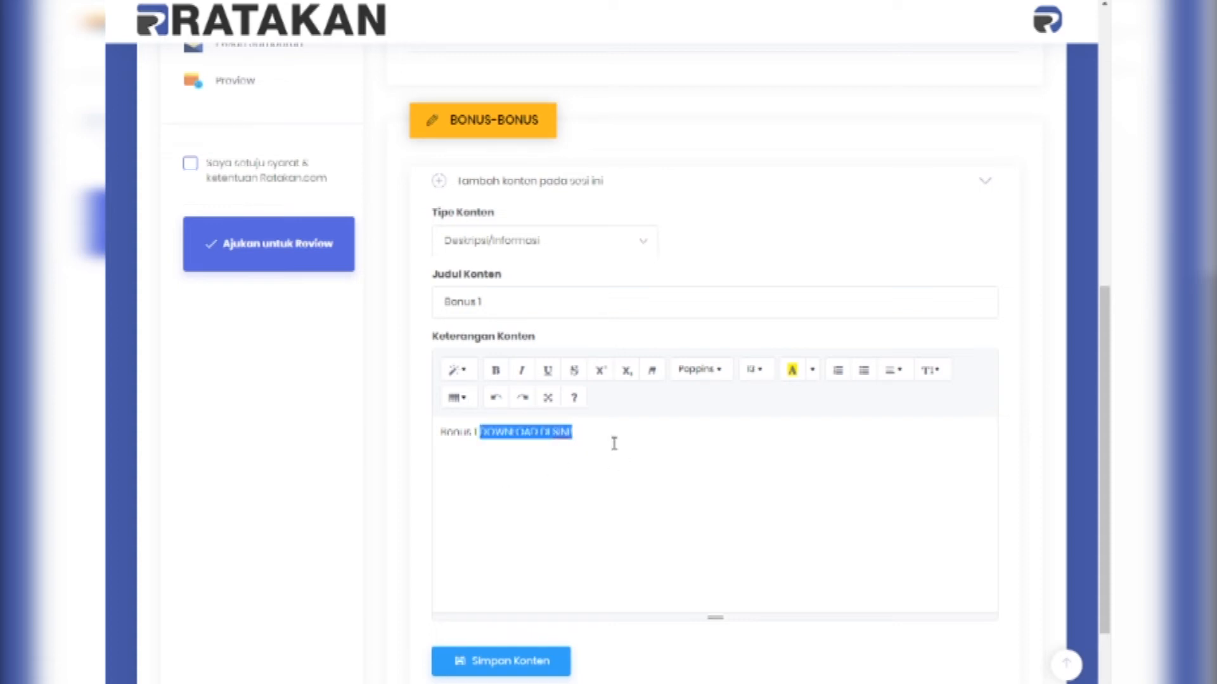
{"action": "key", "text": "ctrl+b"}
{"action": "key", "text": "ctrl+k"}
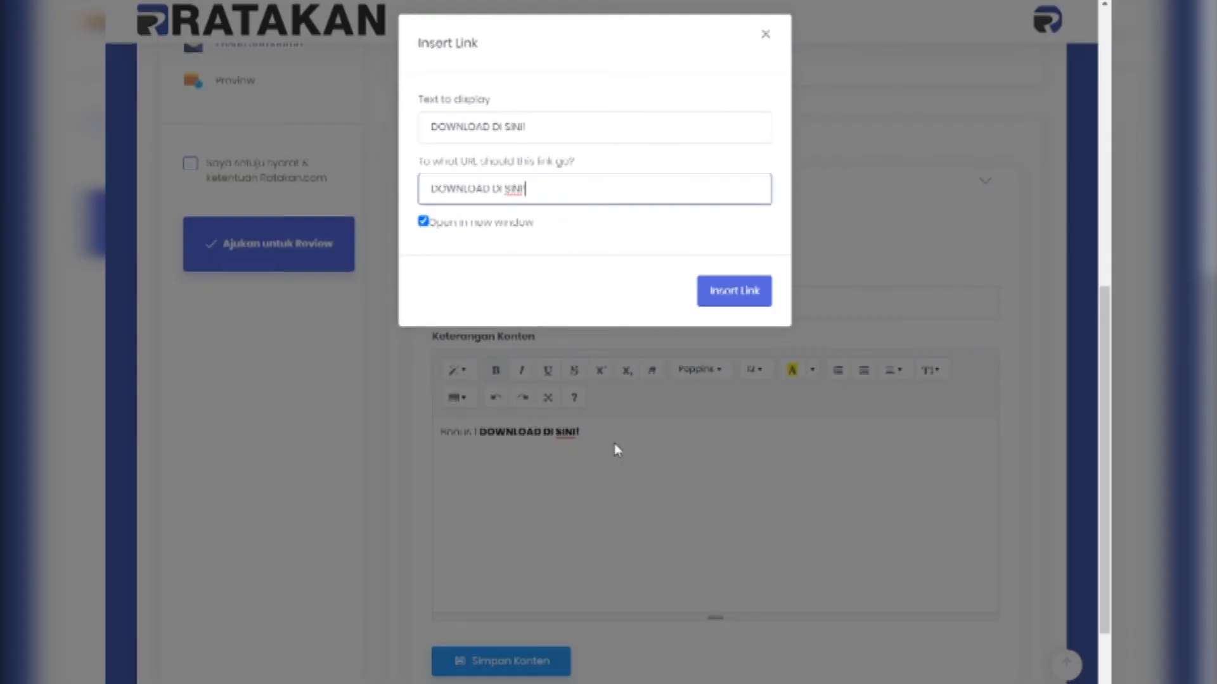
{"action": "left_click_drag", "start_coordinate": [529, 189], "coordinate": [435, 177]}
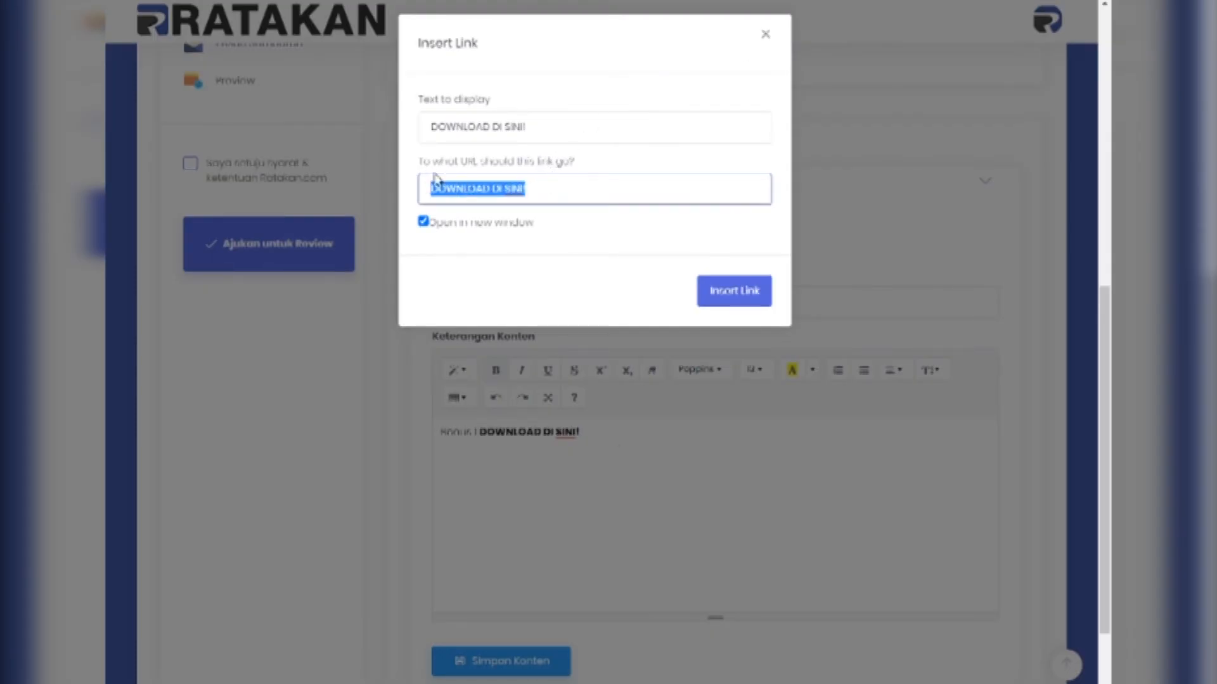
{"action": "type", "text": "RATA"}
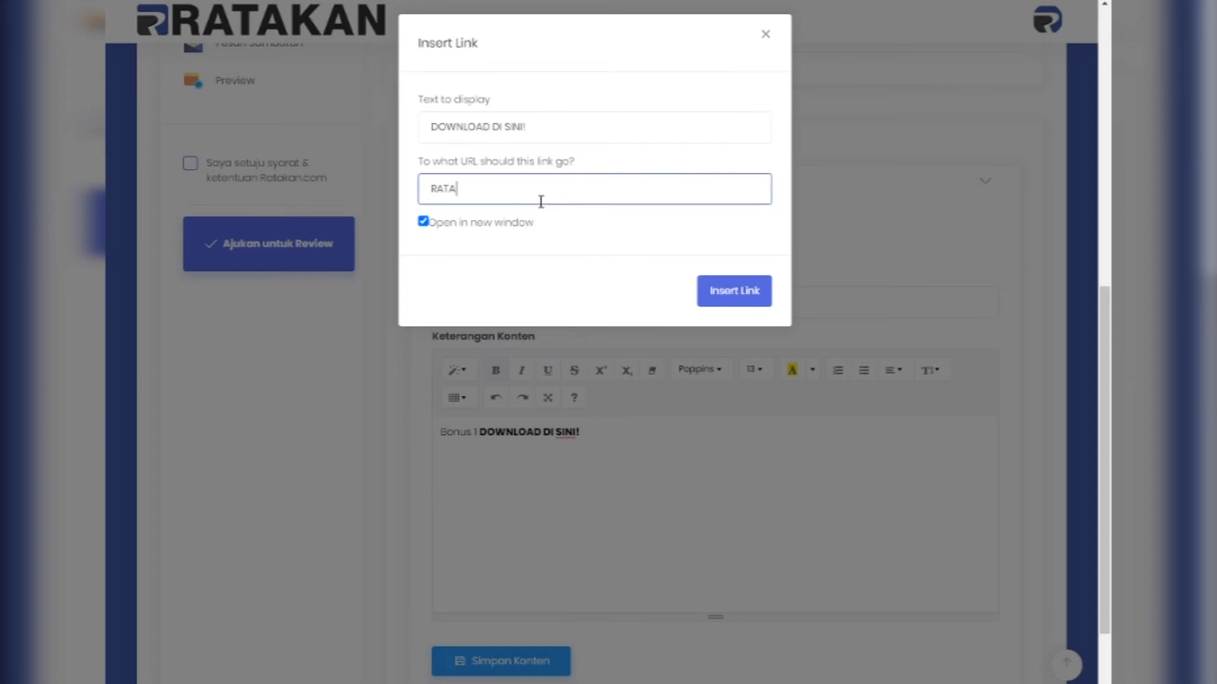
{"action": "key", "text": "BackSpace"}
{"action": "type", "text": "ratakan.com"}
{"action": "left_click_drag", "start_coordinate": [524, 193], "coordinate": [430, 185]}
{"action": "left_click", "coordinate": [517, 192]}
{"action": "left_click", "coordinate": [729, 292]}
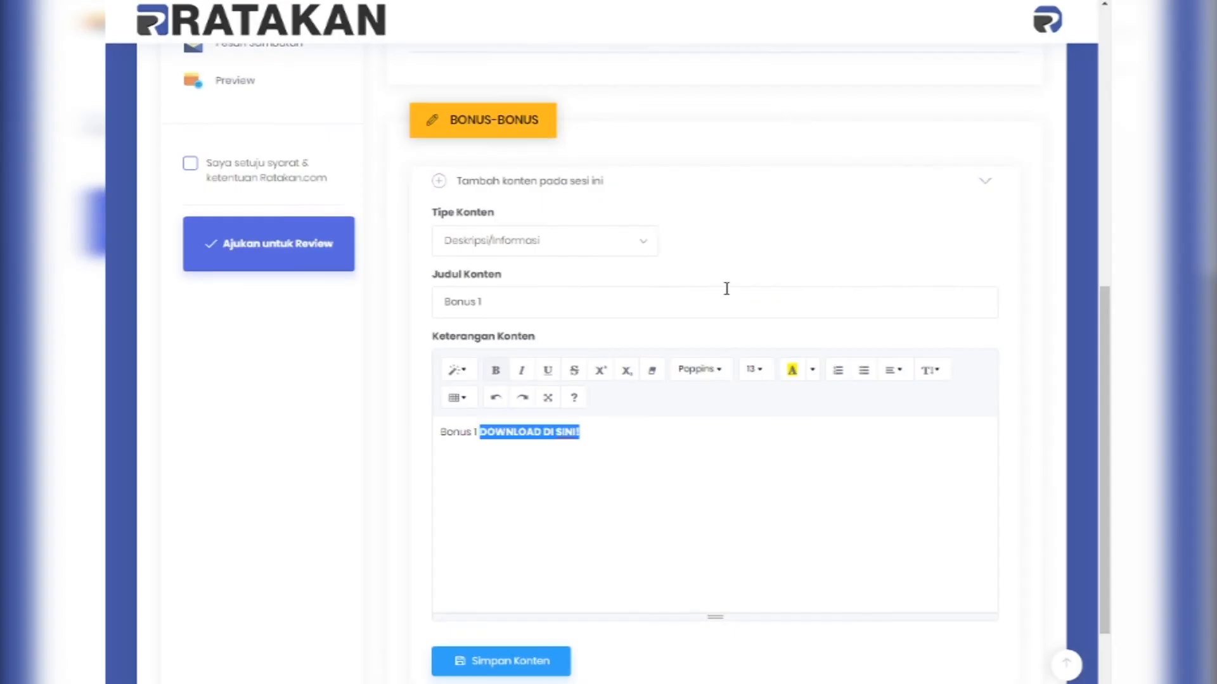
Step: Try font size 24 on the whole Bonus 1 description
{"action": "left_click", "coordinate": [687, 453]}
{"action": "left_click_drag", "start_coordinate": [579, 434], "coordinate": [441, 433]}
{"action": "left_click", "coordinate": [754, 370]}
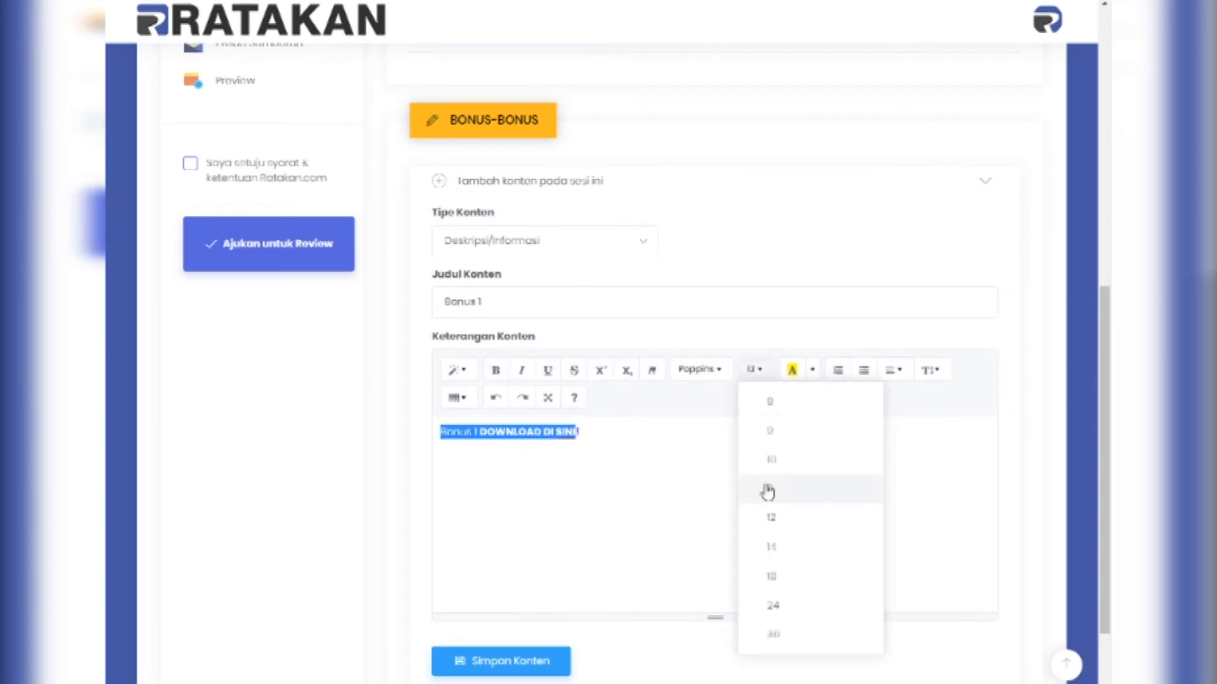
{"action": "left_click", "coordinate": [783, 605]}
{"action": "left_click", "coordinate": [718, 506]}
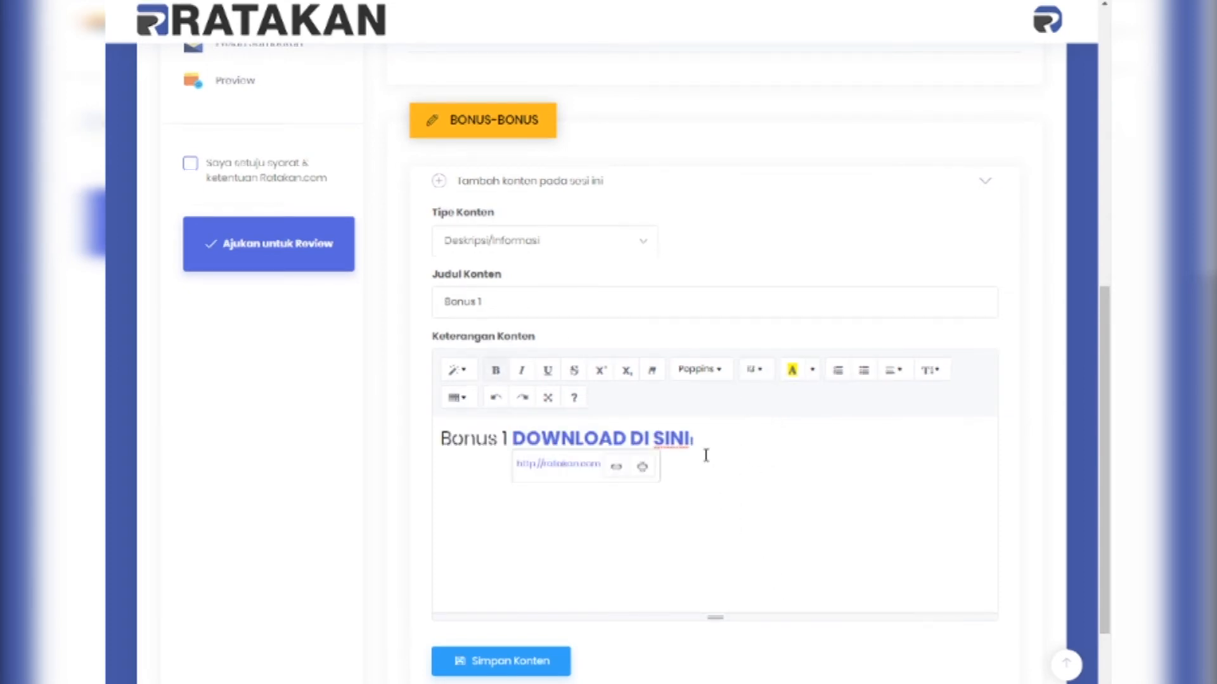
Step: Set the whole Bonus 1 description to font size 14 and save the content in the BONUS-BONUS session
{"action": "key", "text": "ctrl+a"}
{"action": "left_click", "coordinate": [754, 369]}
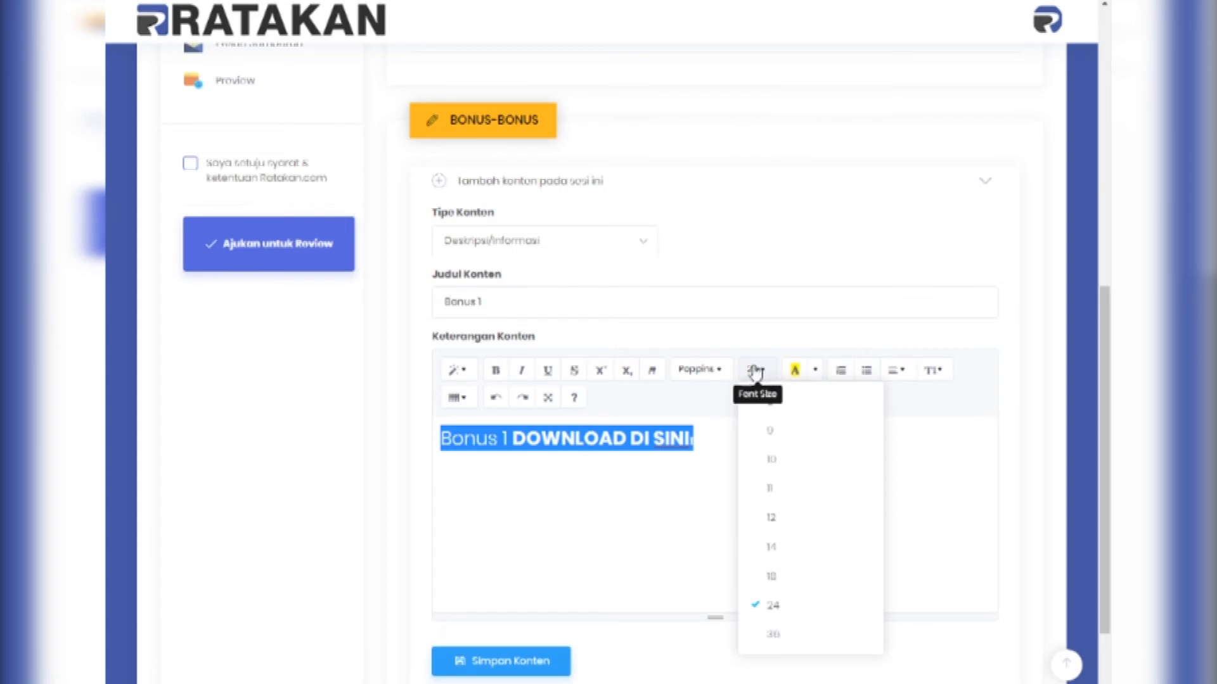
{"action": "left_click", "coordinate": [783, 548]}
{"action": "left_click", "coordinate": [665, 489]}
{"action": "scroll", "coordinate": [766, 445], "scroll_direction": "down", "scroll_amount": 2}
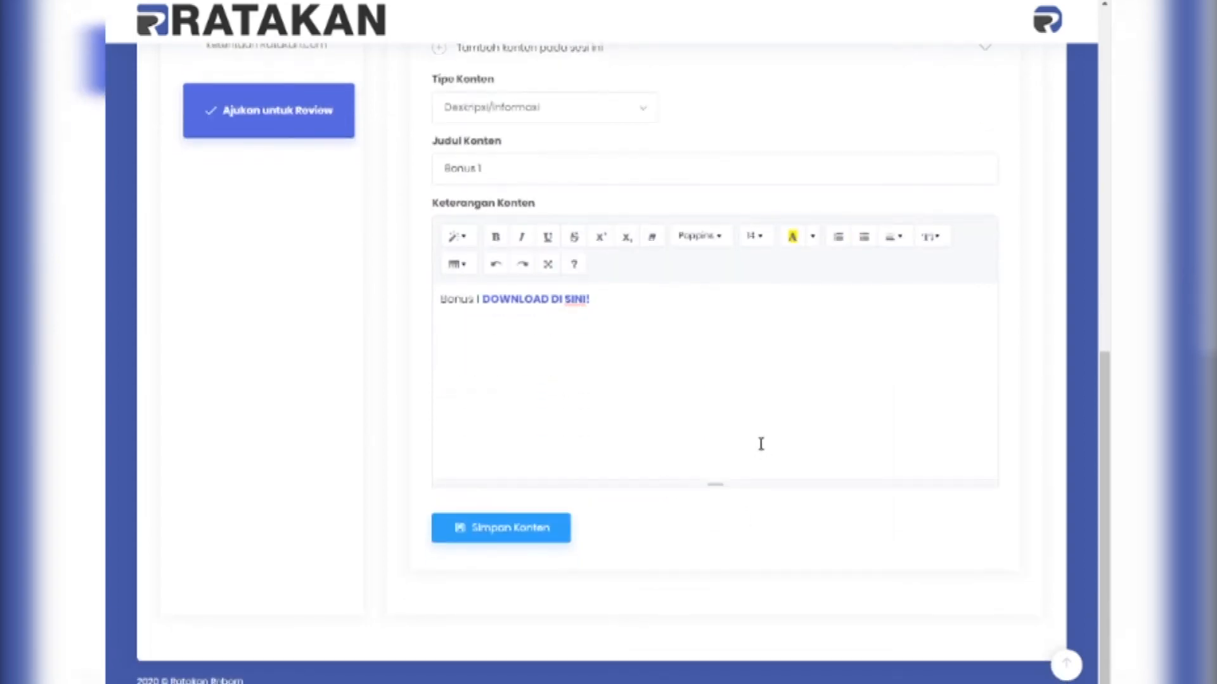
{"action": "left_click", "coordinate": [531, 538]}
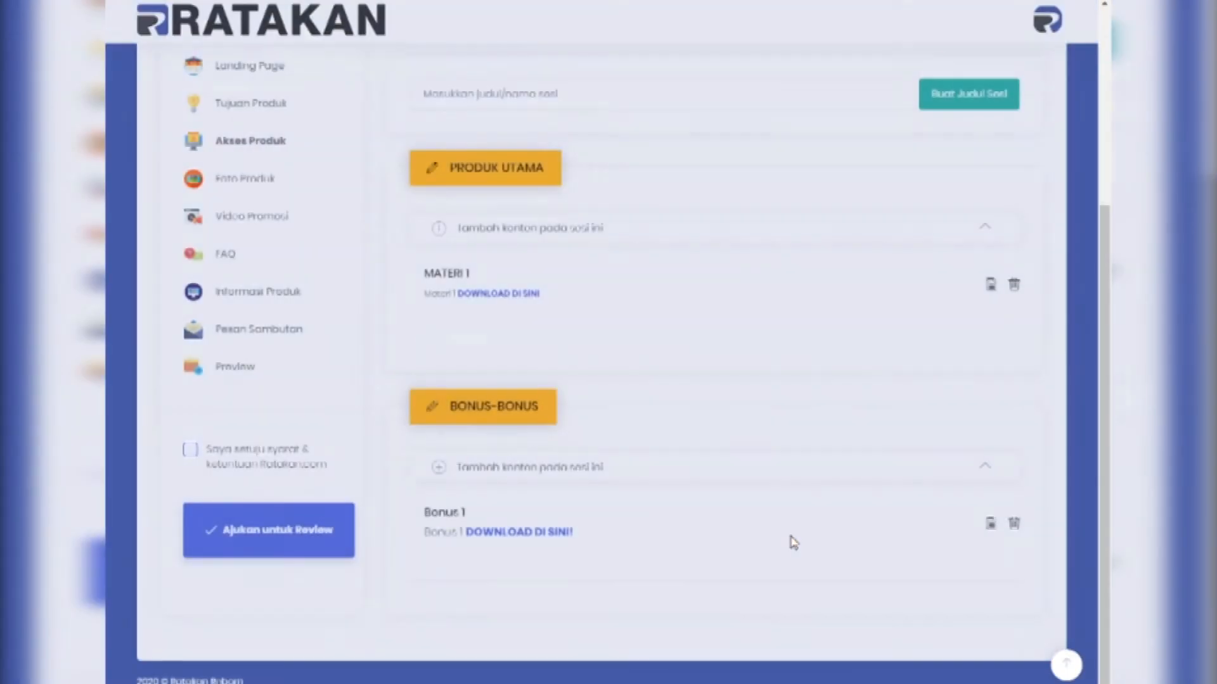
Step: Review the saved contents of the PRODUK UTAMA and BONUS-BONUS sessions in the Akses Produk section
{"action": "scroll", "coordinate": [786, 497], "scroll_direction": "down", "scroll_amount": 4}
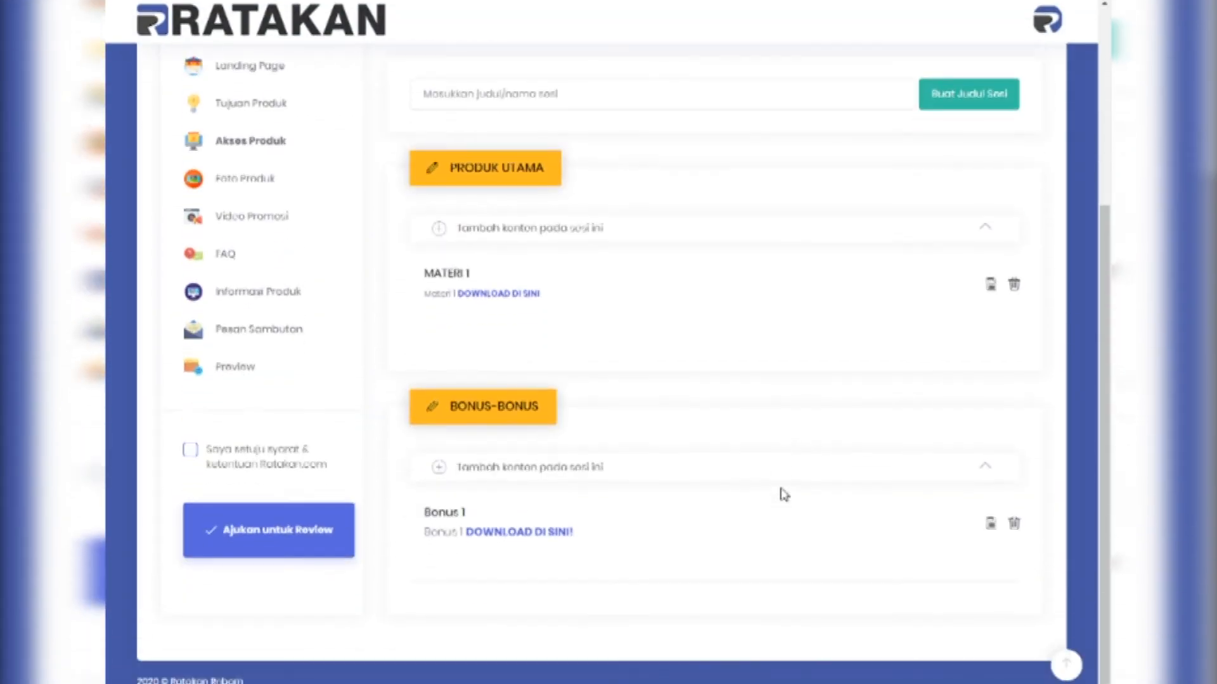
{"action": "scroll", "coordinate": [784, 495], "scroll_direction": "up", "scroll_amount": 2}
{"action": "scroll", "coordinate": [785, 446], "scroll_direction": "down", "scroll_amount": 2}
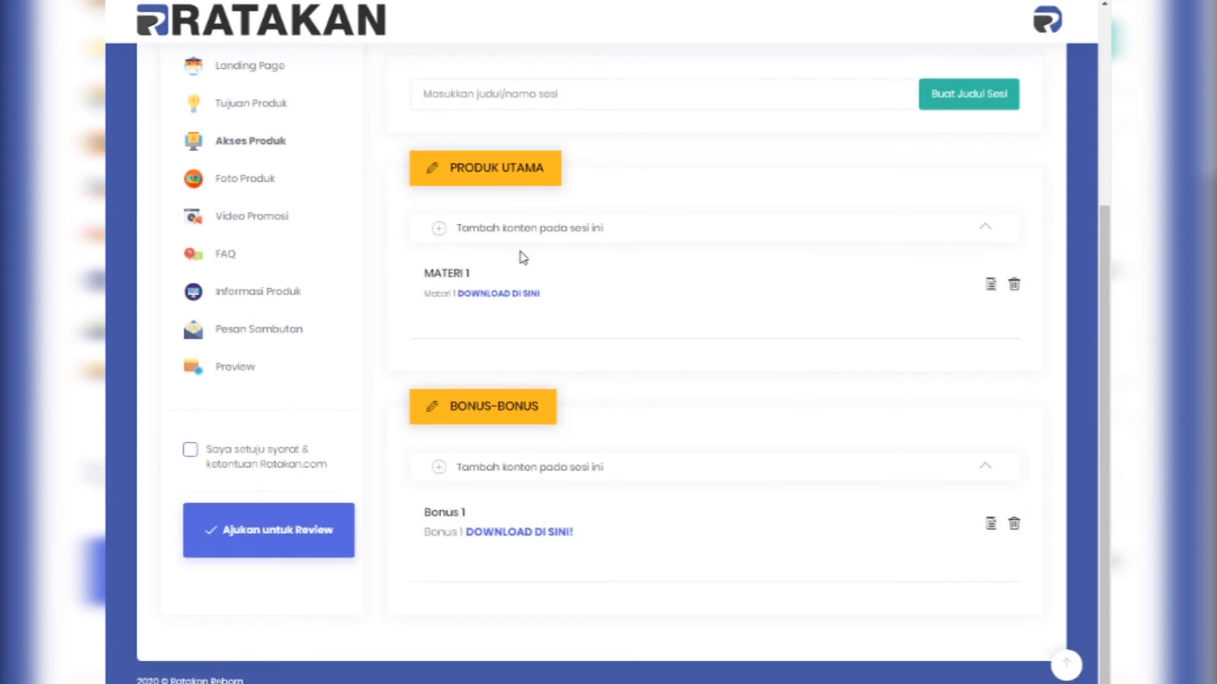
{"action": "scroll", "coordinate": [523, 257], "scroll_direction": "up", "scroll_amount": 1}
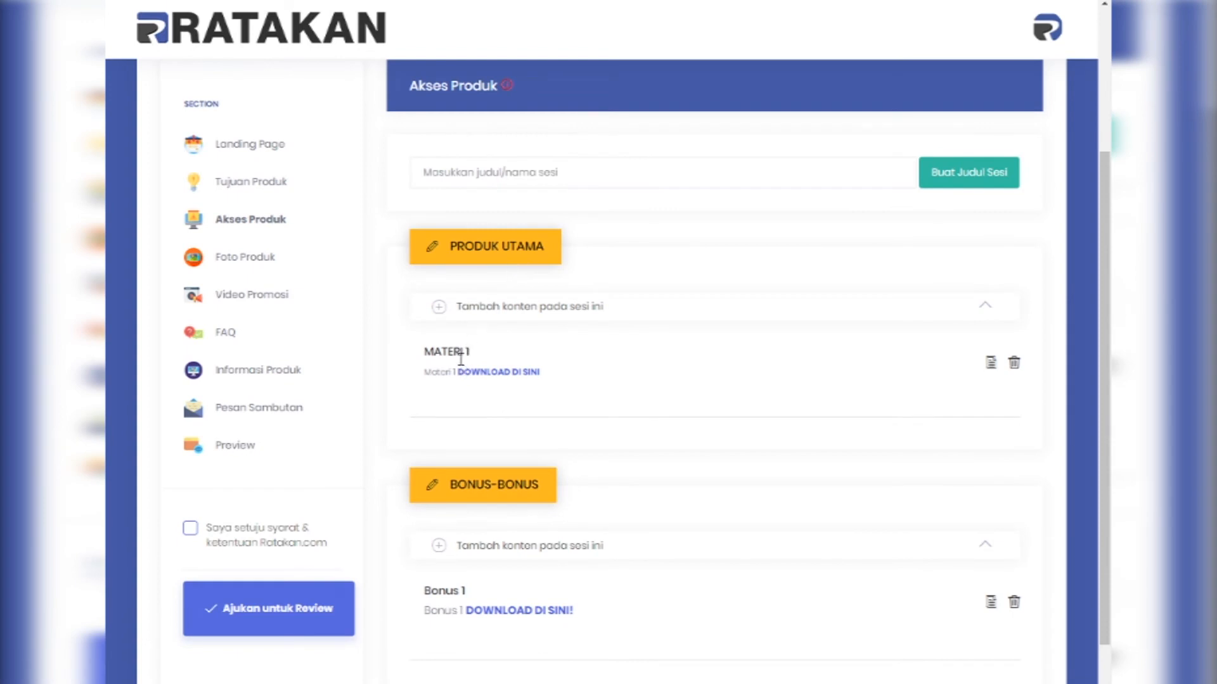
{"action": "scroll", "coordinate": [561, 405], "scroll_direction": "down", "scroll_amount": 1}
{"action": "scroll", "coordinate": [561, 405], "scroll_direction": "down", "scroll_amount": 1}
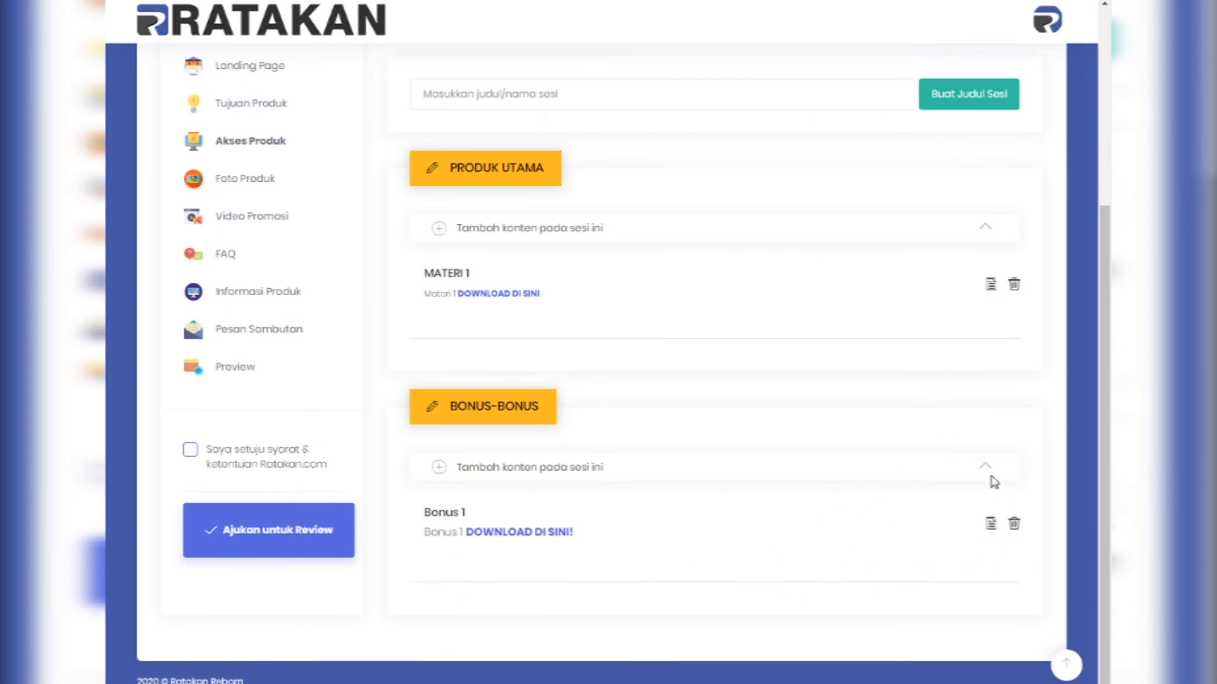
{"action": "scroll", "coordinate": [915, 448], "scroll_direction": "up", "scroll_amount": 5}
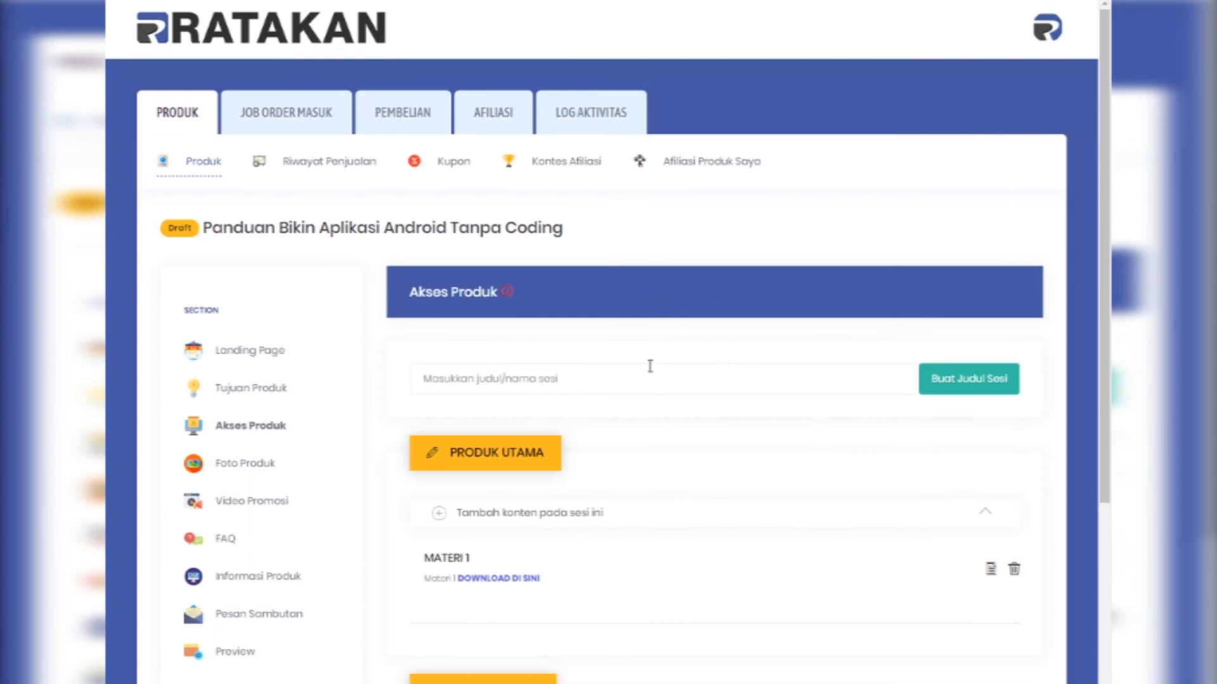
{"action": "scroll", "coordinate": [370, 396], "scroll_direction": "down", "scroll_amount": 3}
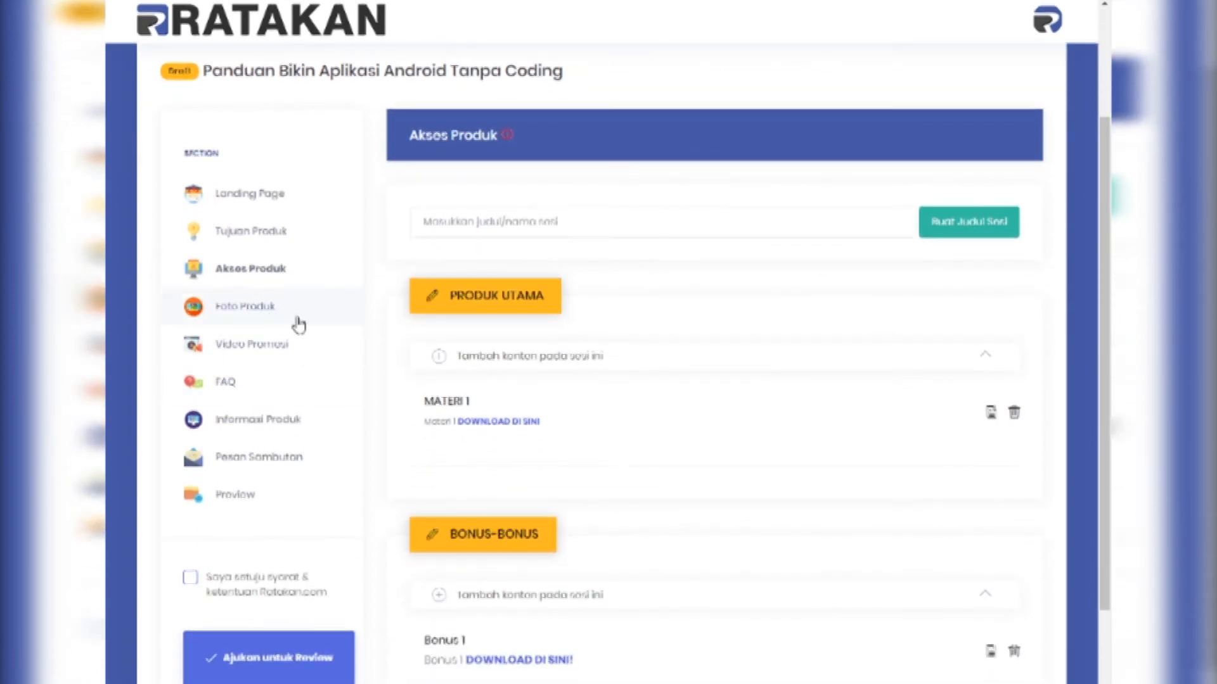
Step: Open the Foto Produk section and upload the file Thumbnail RTKN2 as a showcase image
{"action": "left_click", "coordinate": [245, 307]}
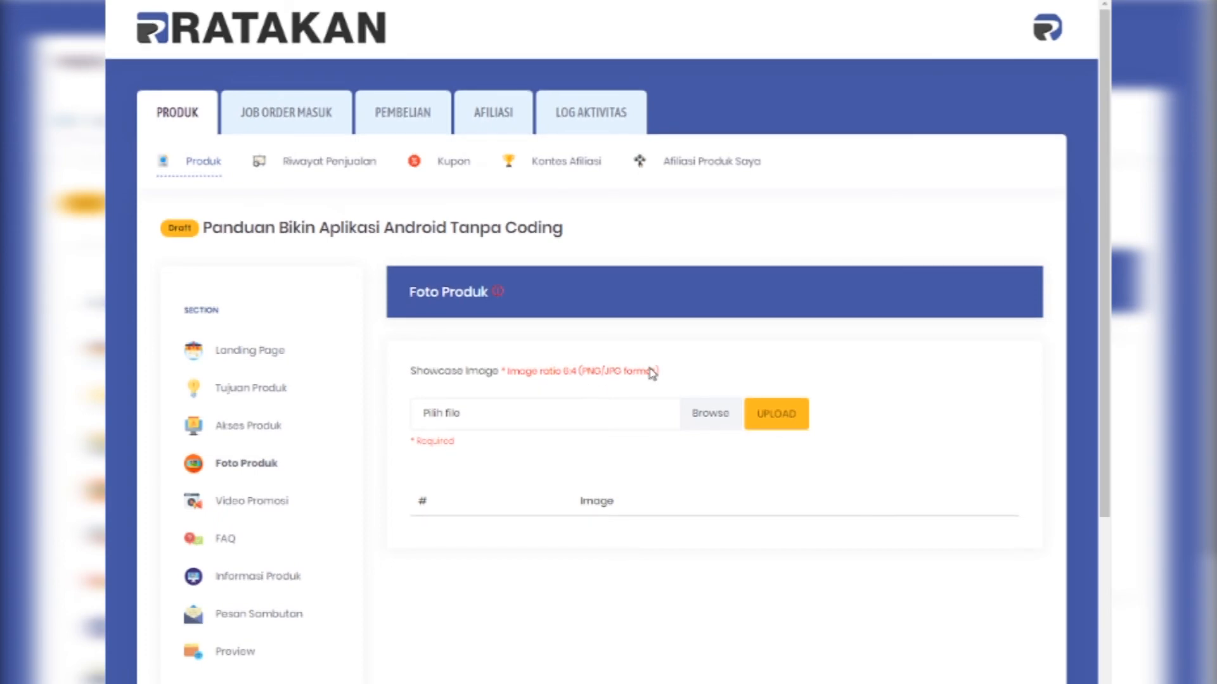
{"action": "scroll", "coordinate": [609, 367], "scroll_direction": "down", "scroll_amount": 2}
{"action": "left_click", "coordinate": [716, 263]}
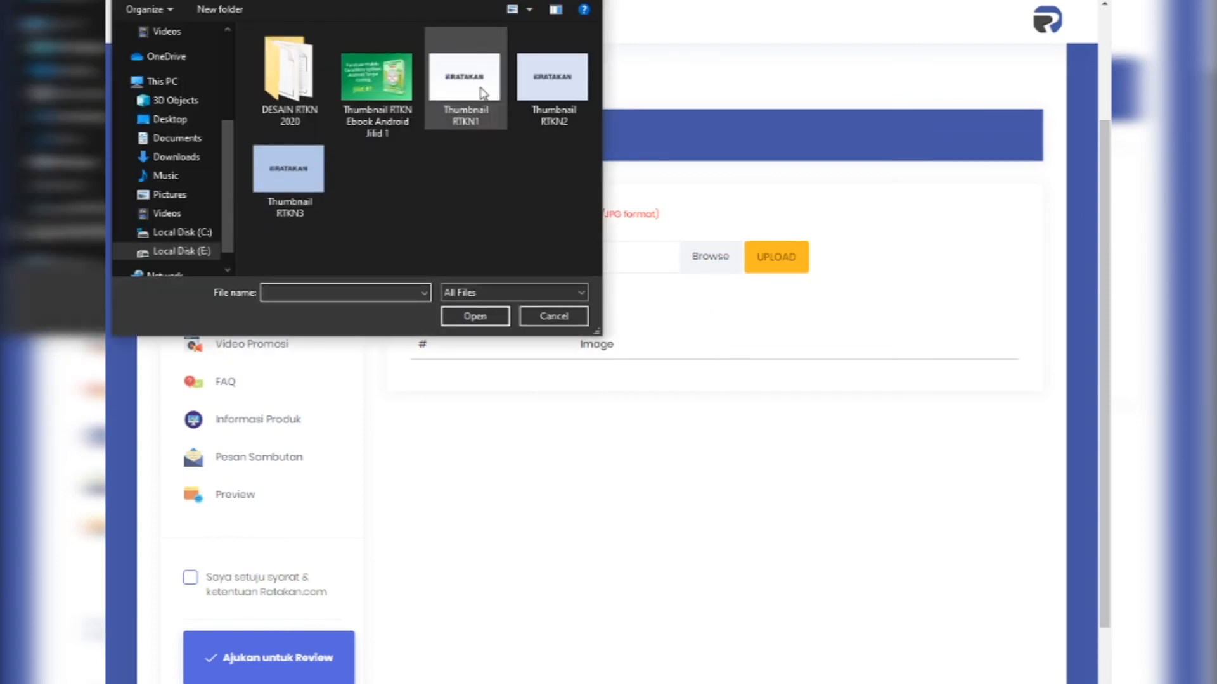
{"action": "double_click", "coordinate": [551, 82]}
{"action": "left_click", "coordinate": [770, 258]}
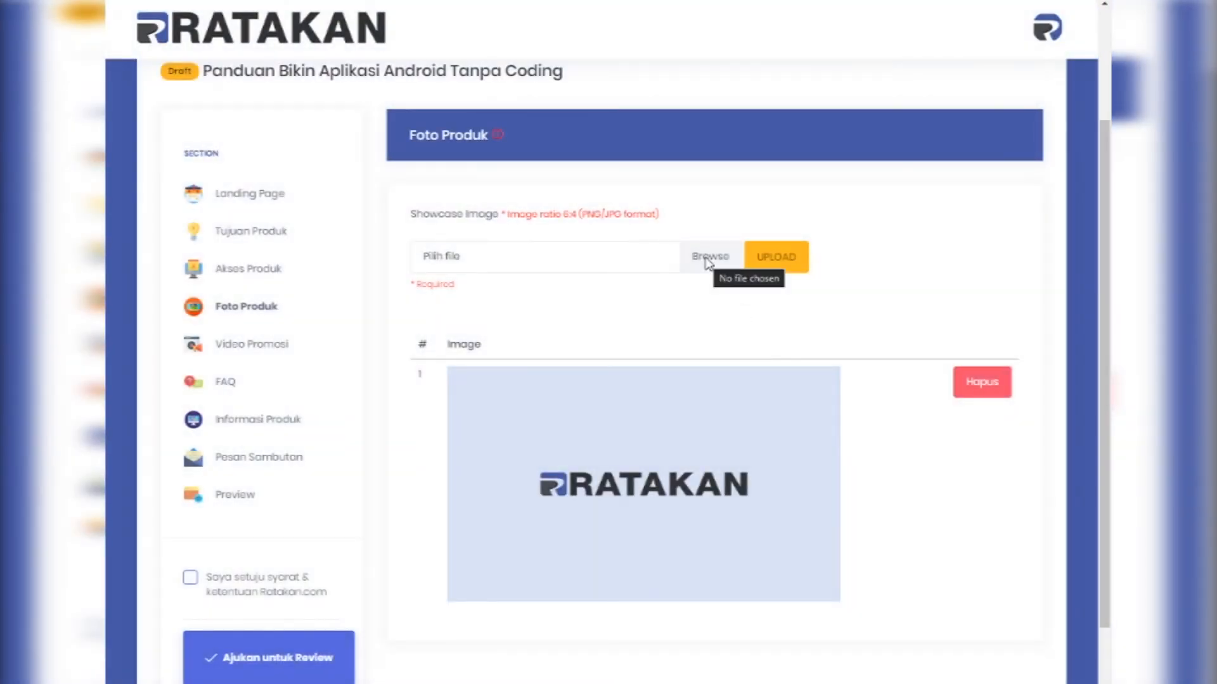
Step: Upload the file Thumbnail RTKN3 as the second showcase image
{"action": "left_click", "coordinate": [708, 260]}
{"action": "double_click", "coordinate": [289, 187]}
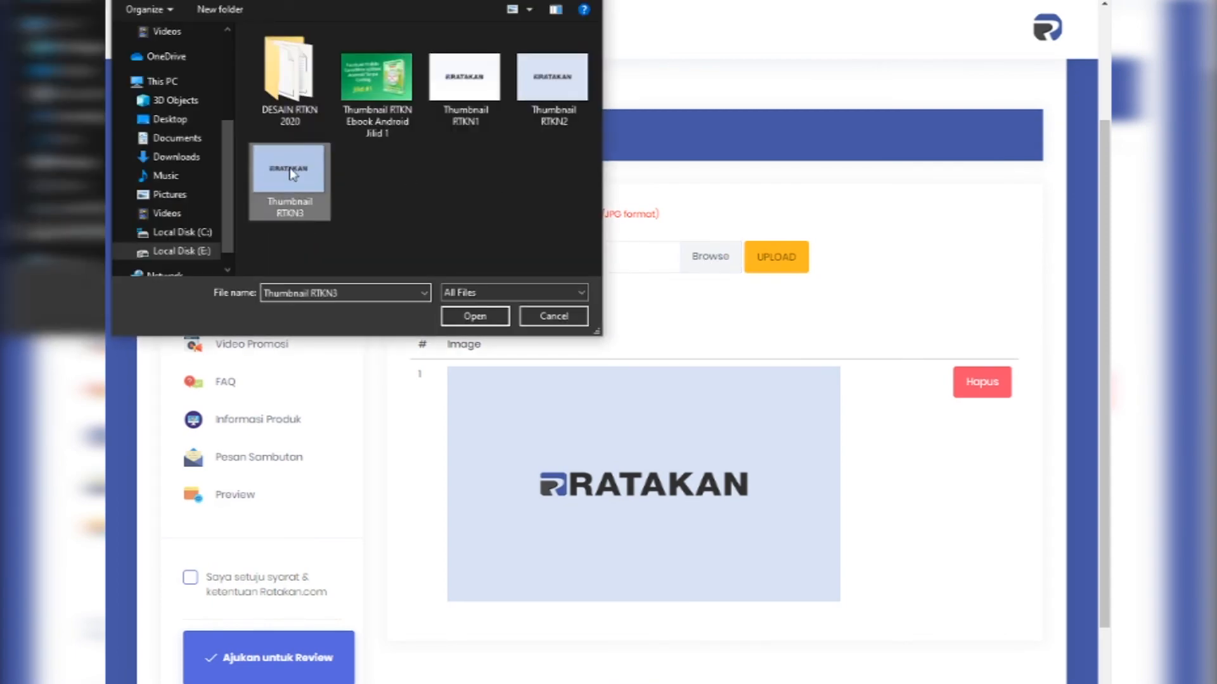
{"action": "left_click", "coordinate": [770, 265]}
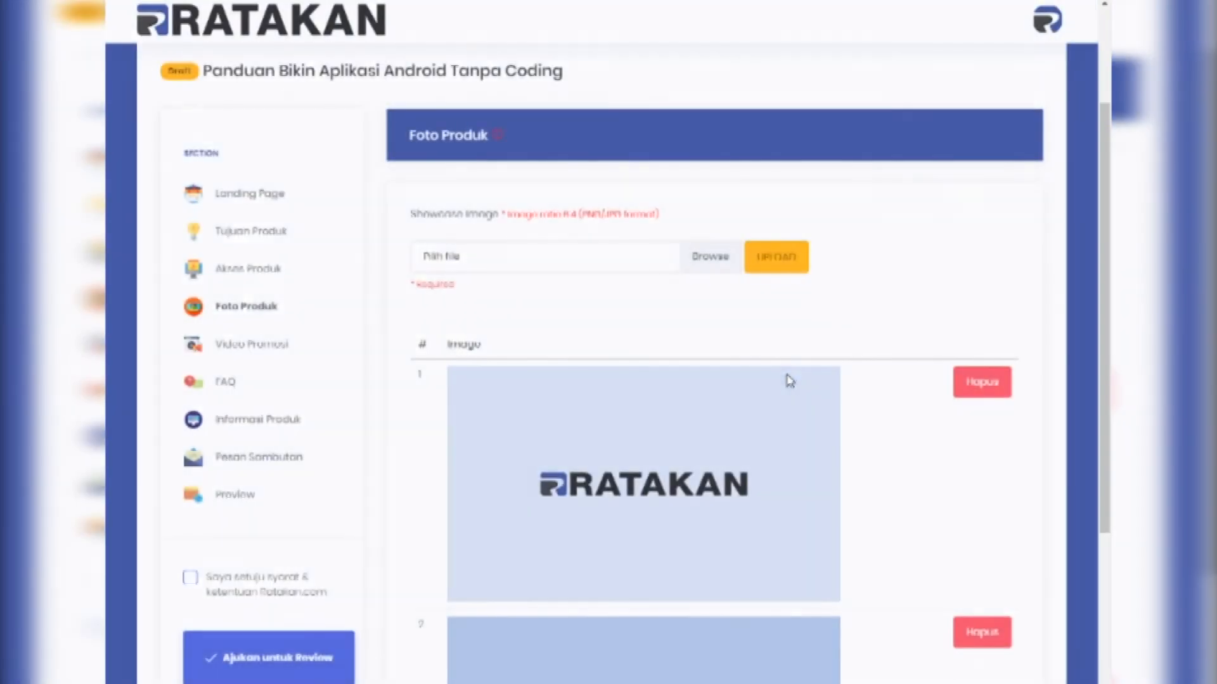
{"action": "scroll", "coordinate": [786, 367], "scroll_direction": "down", "scroll_amount": 4}
{"action": "scroll", "coordinate": [787, 341], "scroll_direction": "up", "scroll_amount": 6}
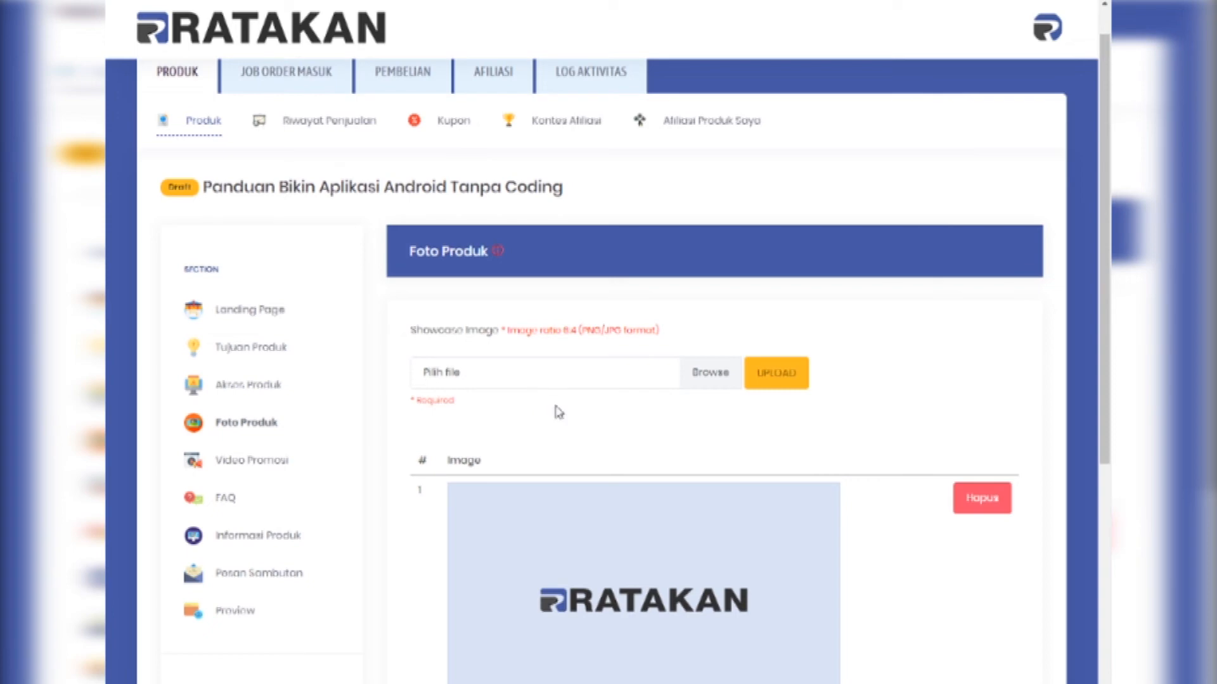
{"action": "scroll", "coordinate": [570, 412], "scroll_direction": "down", "scroll_amount": 1}
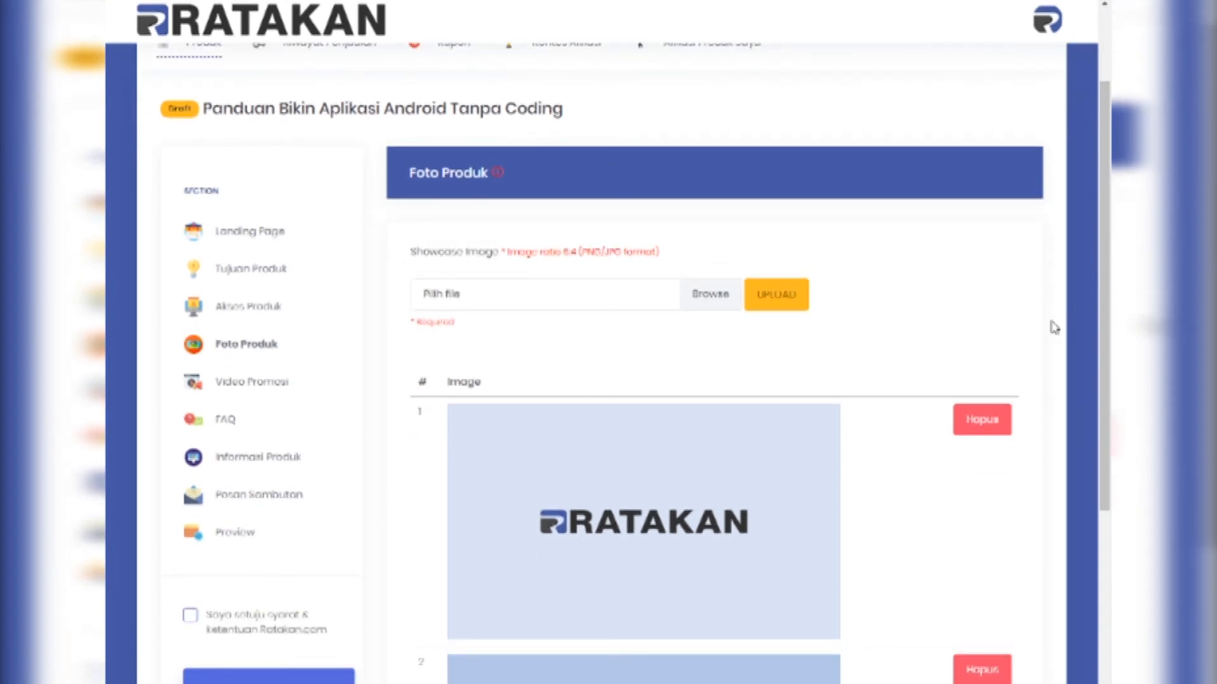
{"action": "scroll", "coordinate": [1054, 327], "scroll_direction": "up", "scroll_amount": 1}
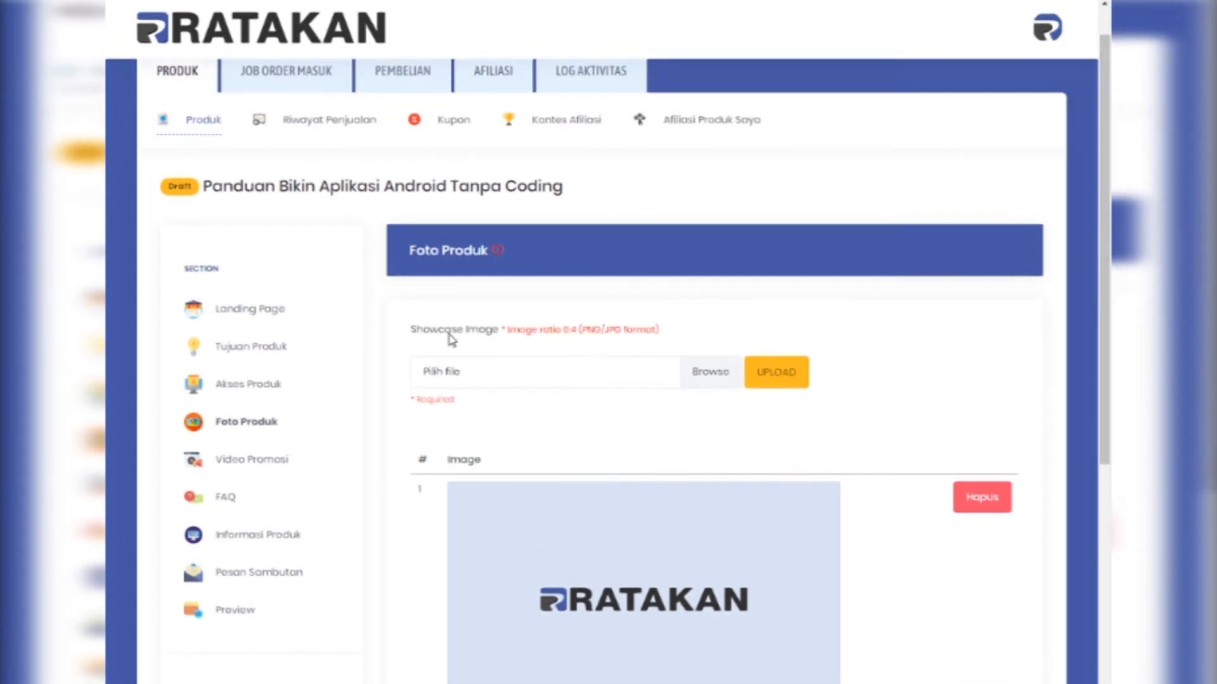
{"action": "scroll", "coordinate": [444, 329], "scroll_direction": "down", "scroll_amount": 1}
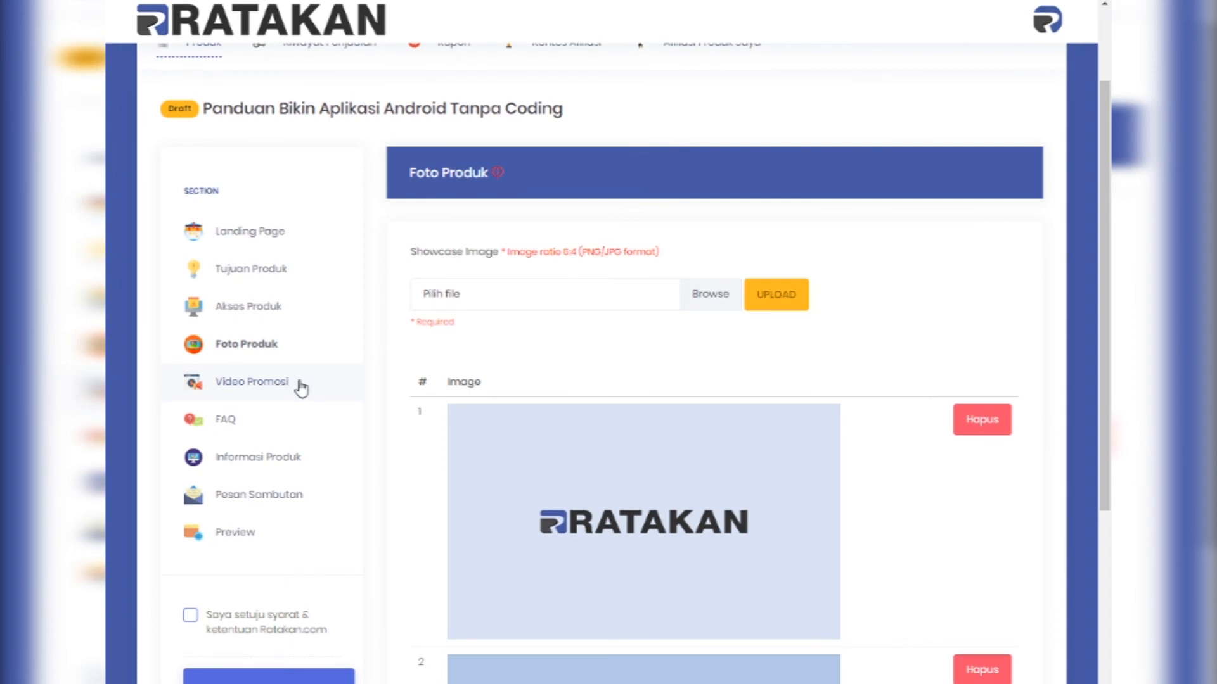
{"action": "scroll", "coordinate": [244, 411], "scroll_direction": "down", "scroll_amount": 1}
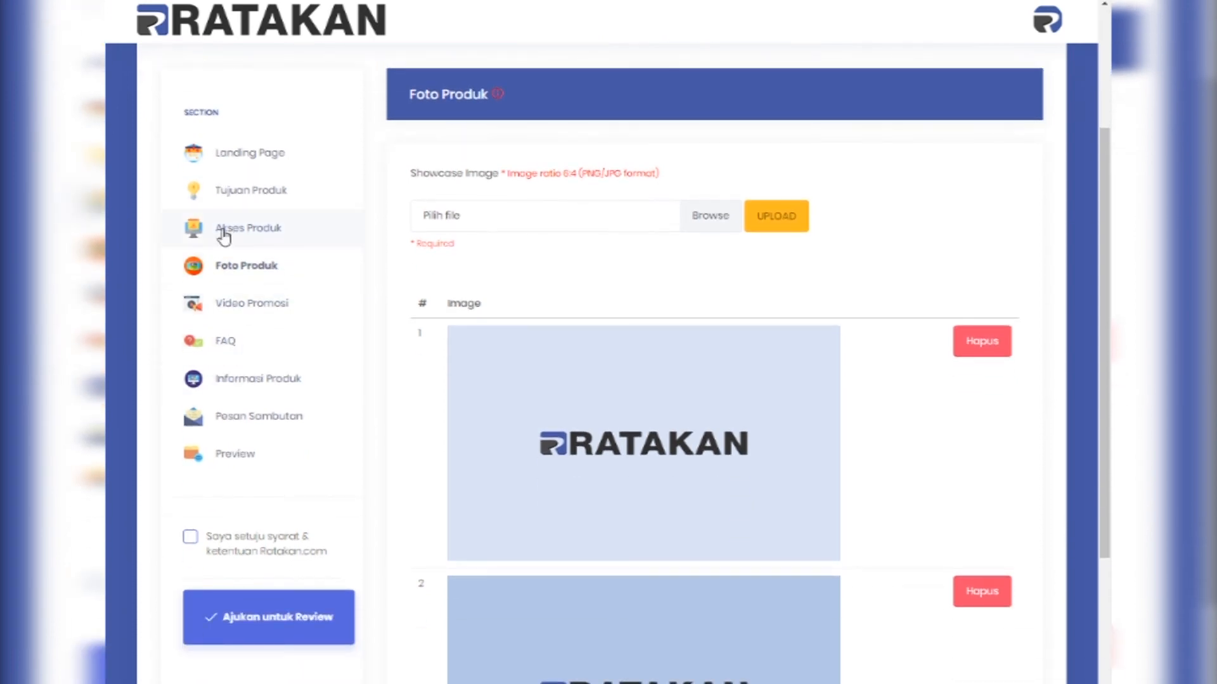
Step: Open the Video Promosi section and copy the URL of the YouTube video "Bongkar Rahasia Super Affiliate 1 - Affiliate Ratakan #6"
{"action": "left_click", "coordinate": [253, 305]}
{"action": "scroll", "coordinate": [539, 400], "scroll_direction": "down", "scroll_amount": 2}
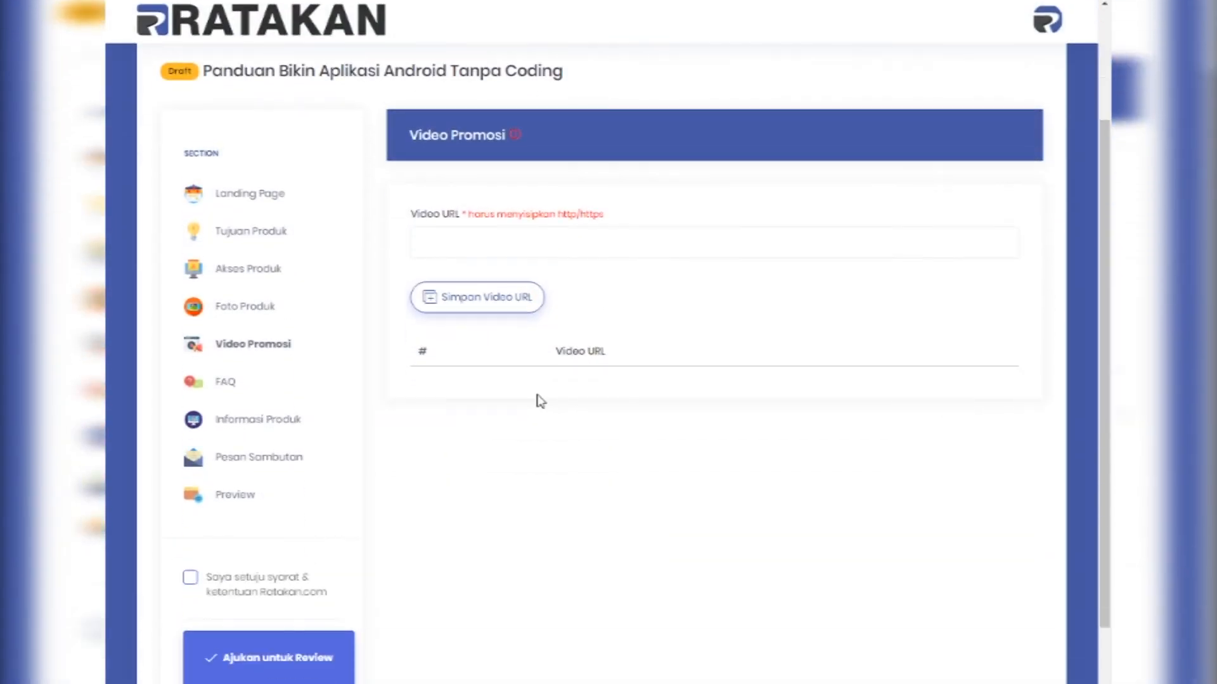
{"action": "left_click", "coordinate": [505, 233]}
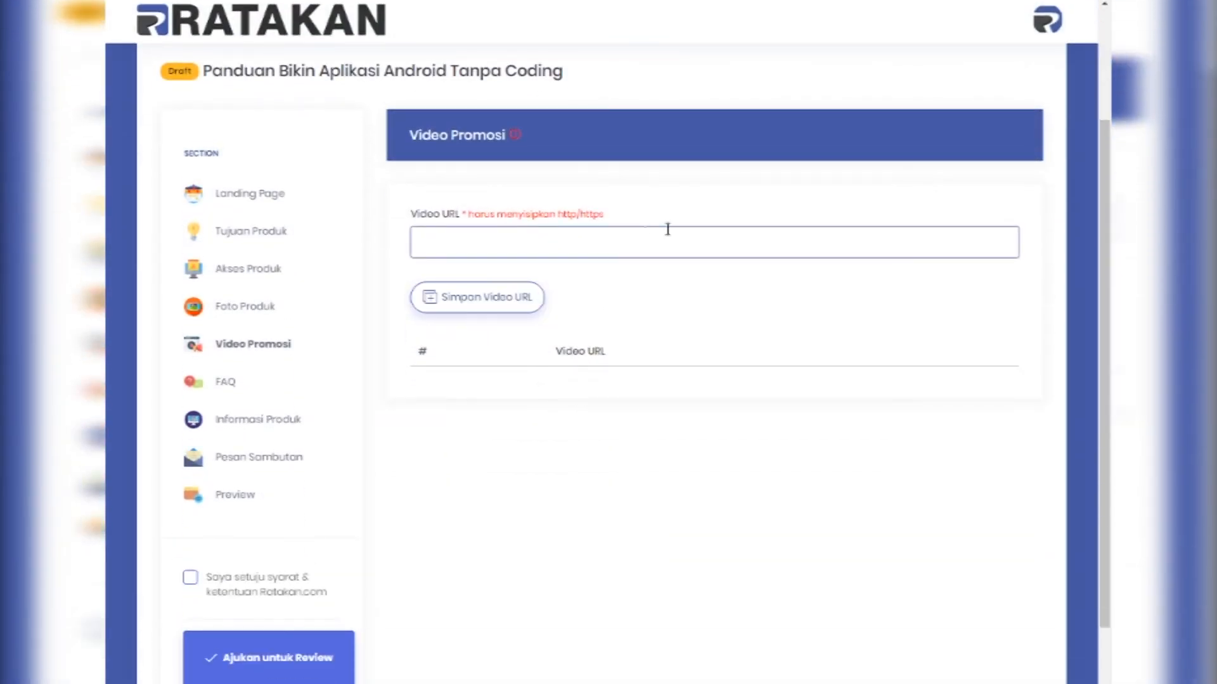
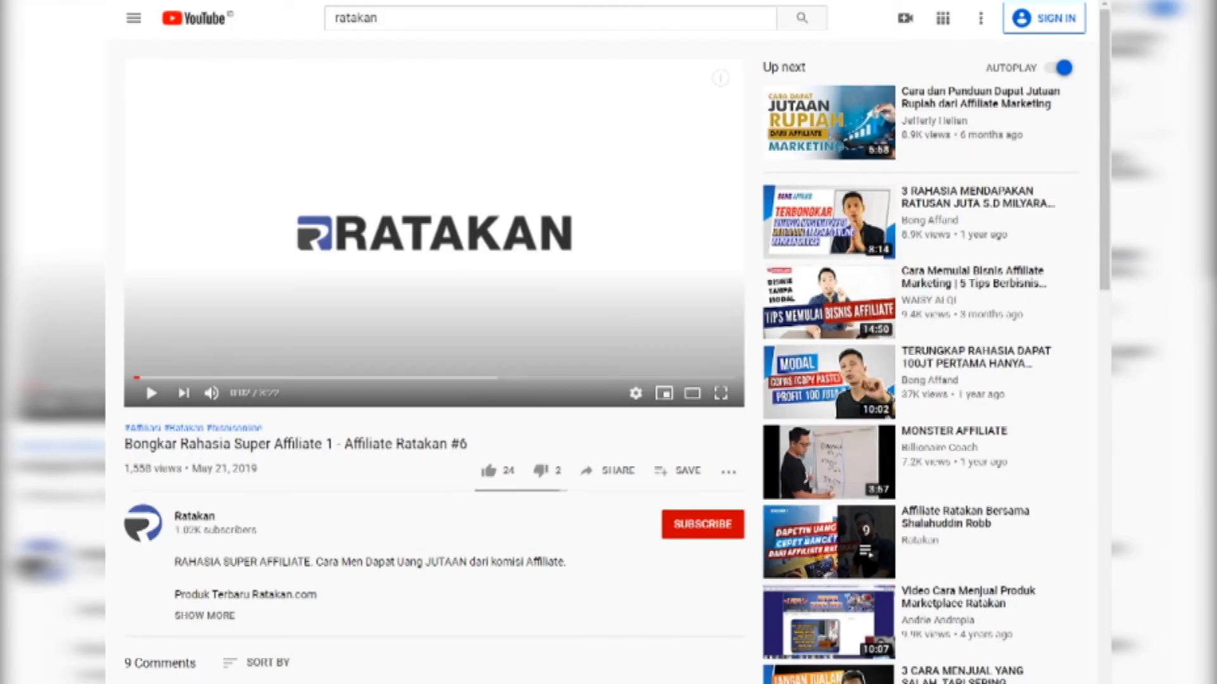
{"action": "right_click", "coordinate": [440, 1]}
{"action": "left_click", "coordinate": [492, 71]}
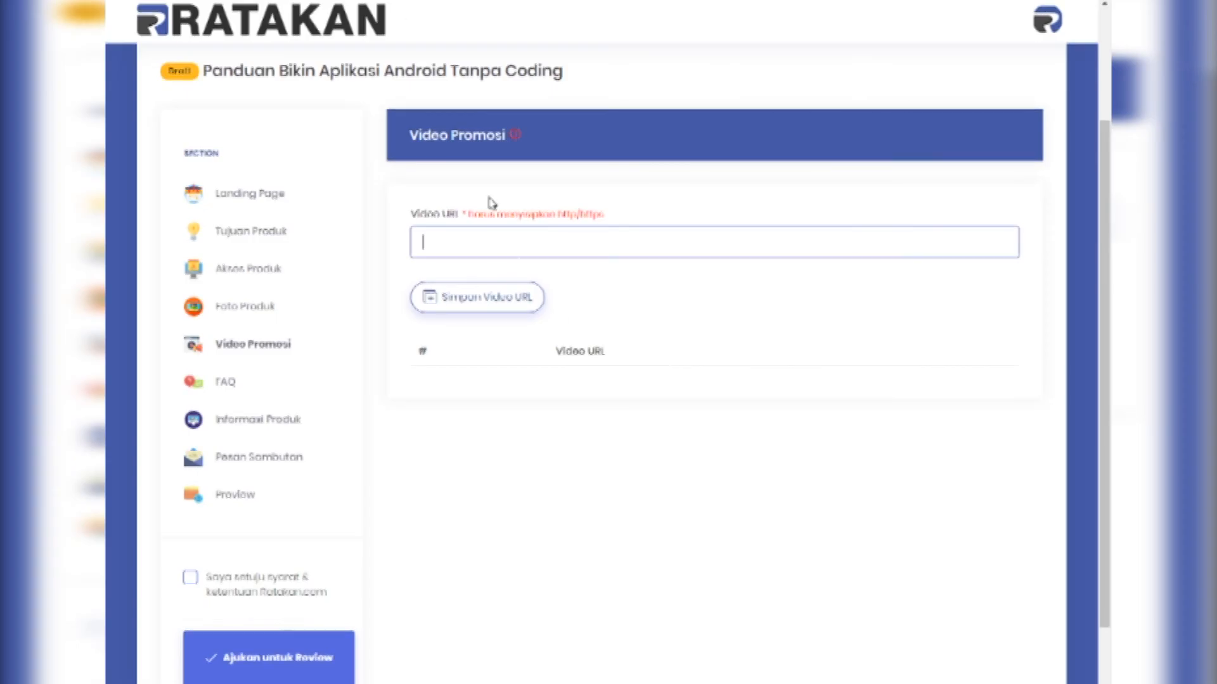
Step: Paste the copied YouTube link as the promotional video URL and save it
{"action": "left_click", "coordinate": [491, 244]}
{"action": "right_click", "coordinate": [492, 244]}
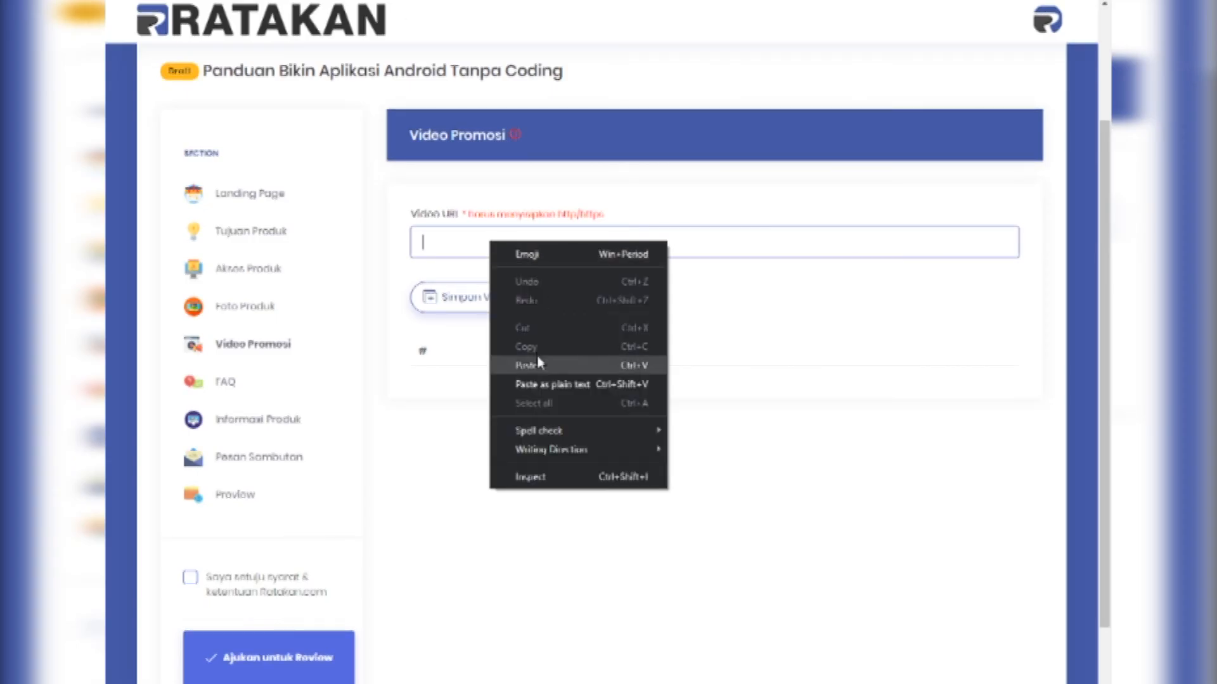
{"action": "left_click", "coordinate": [537, 357]}
{"action": "left_click", "coordinate": [488, 307]}
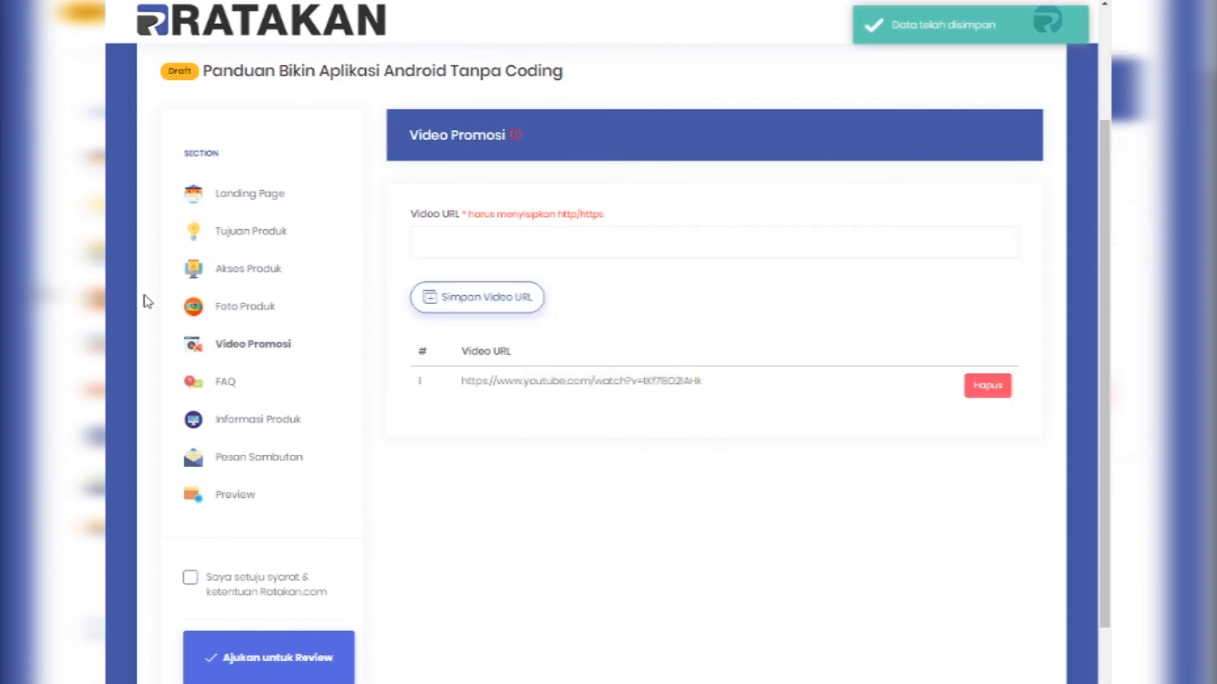
Step: Open the FAQ section and copy "Ini Panduan Apa?" from the Notepad description file into the question field
{"action": "scroll", "coordinate": [355, 408], "scroll_direction": "down", "scroll_amount": 1}
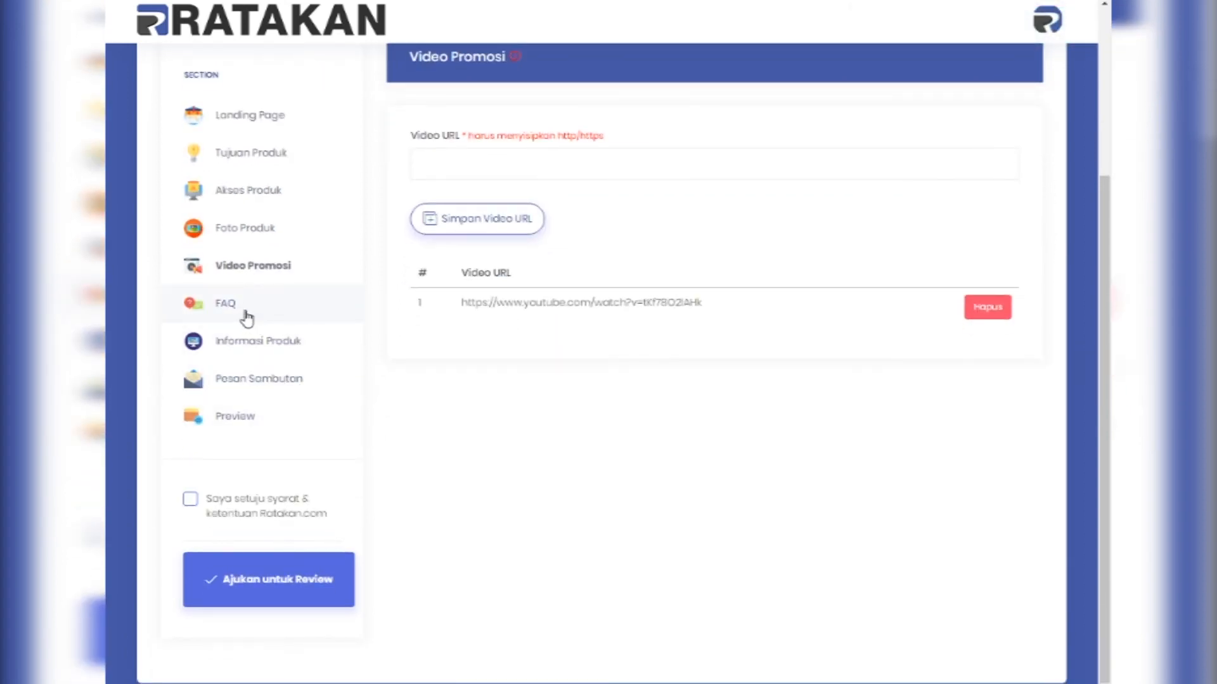
{"action": "left_click", "coordinate": [249, 309]}
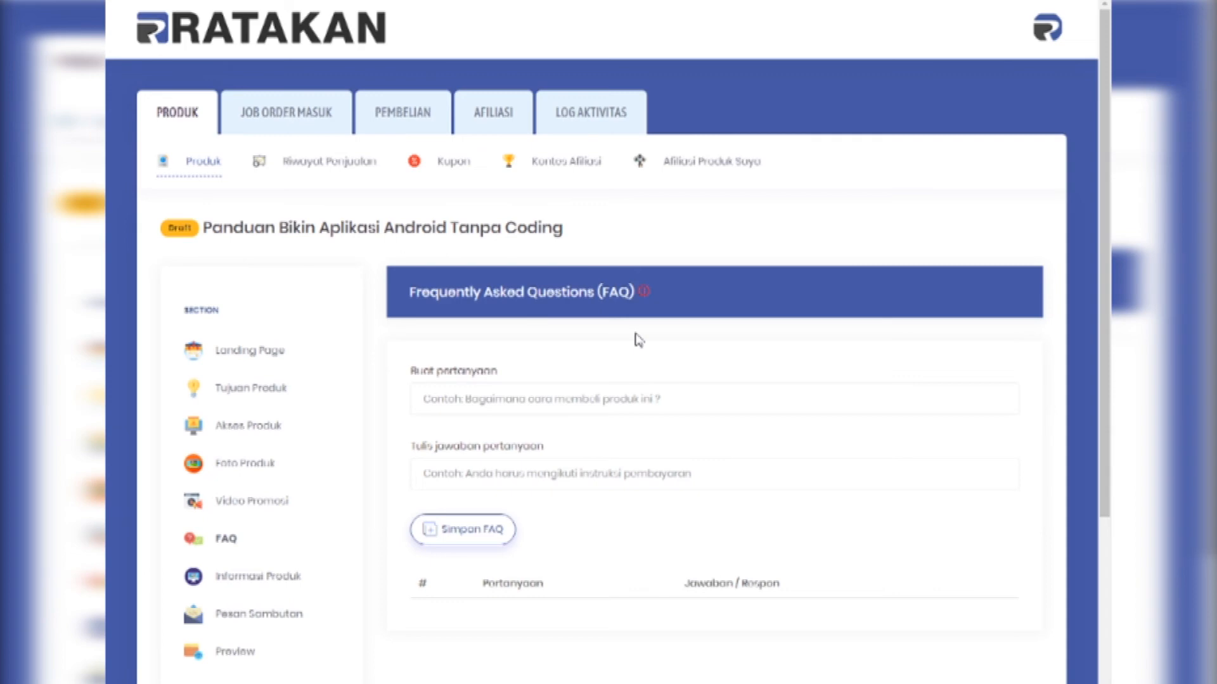
{"action": "scroll", "coordinate": [567, 346], "scroll_direction": "down", "scroll_amount": 2}
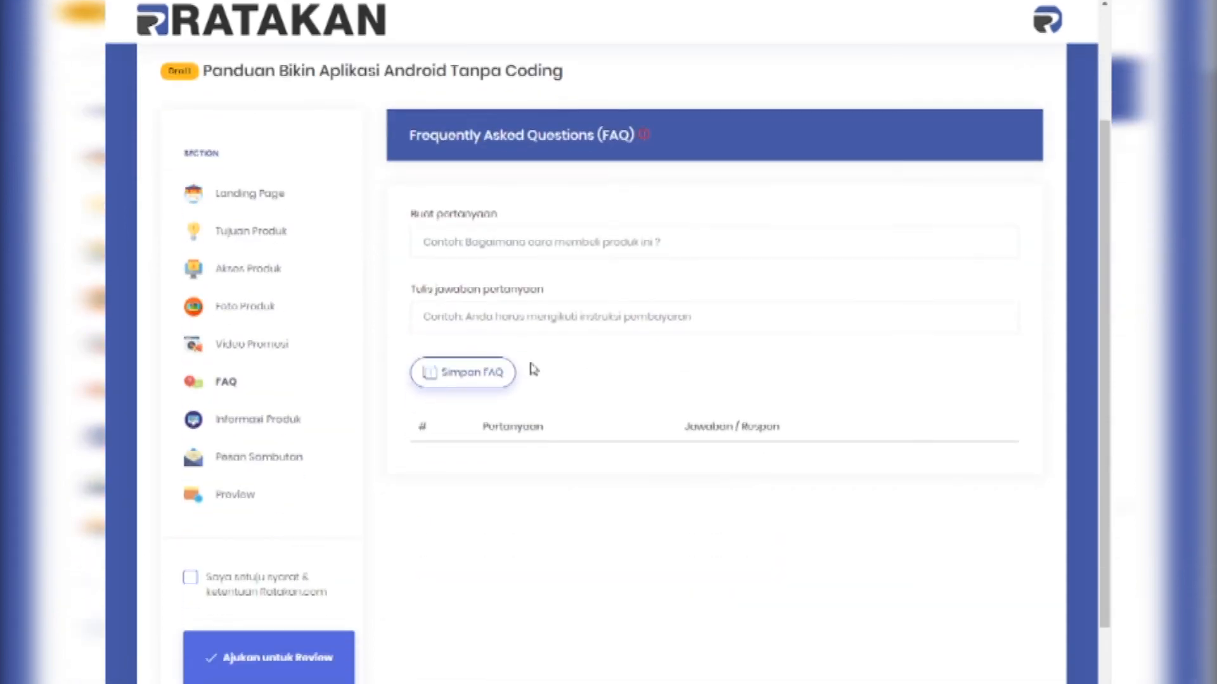
{"action": "scroll", "coordinate": [525, 375], "scroll_direction": "down", "scroll_amount": 1}
{"action": "left_click", "coordinate": [723, 683]}
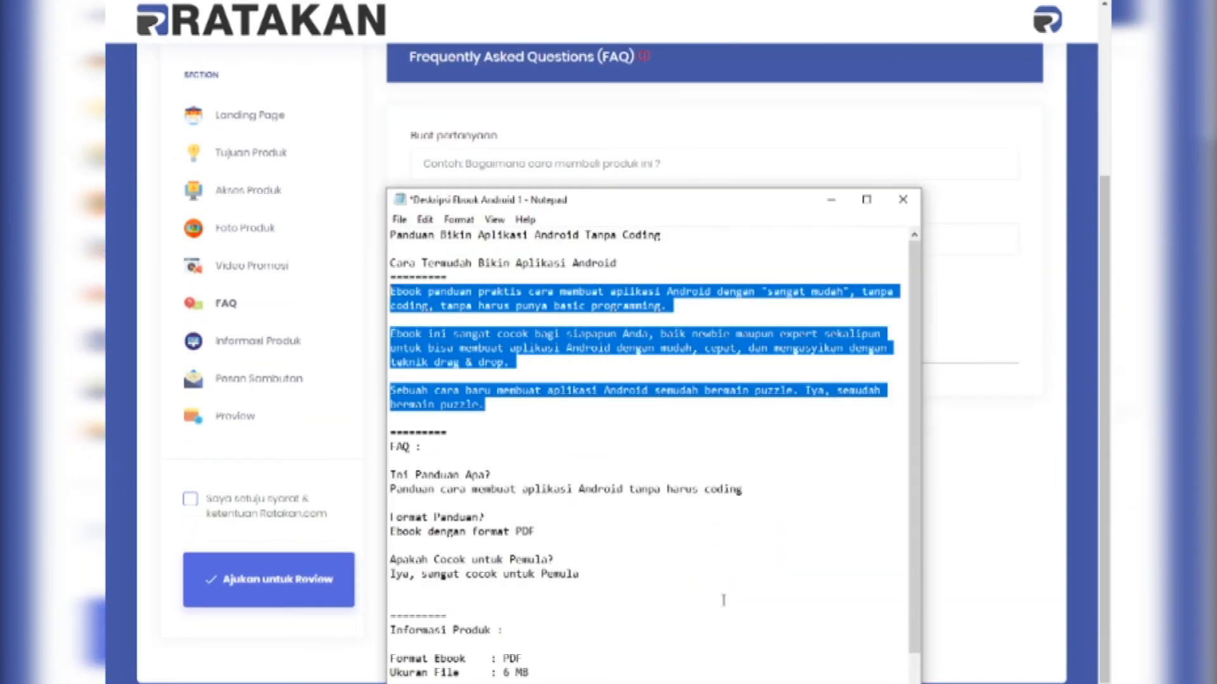
{"action": "left_click_drag", "start_coordinate": [493, 475], "coordinate": [393, 460]}
{"action": "left_click", "coordinate": [1106, 356]}
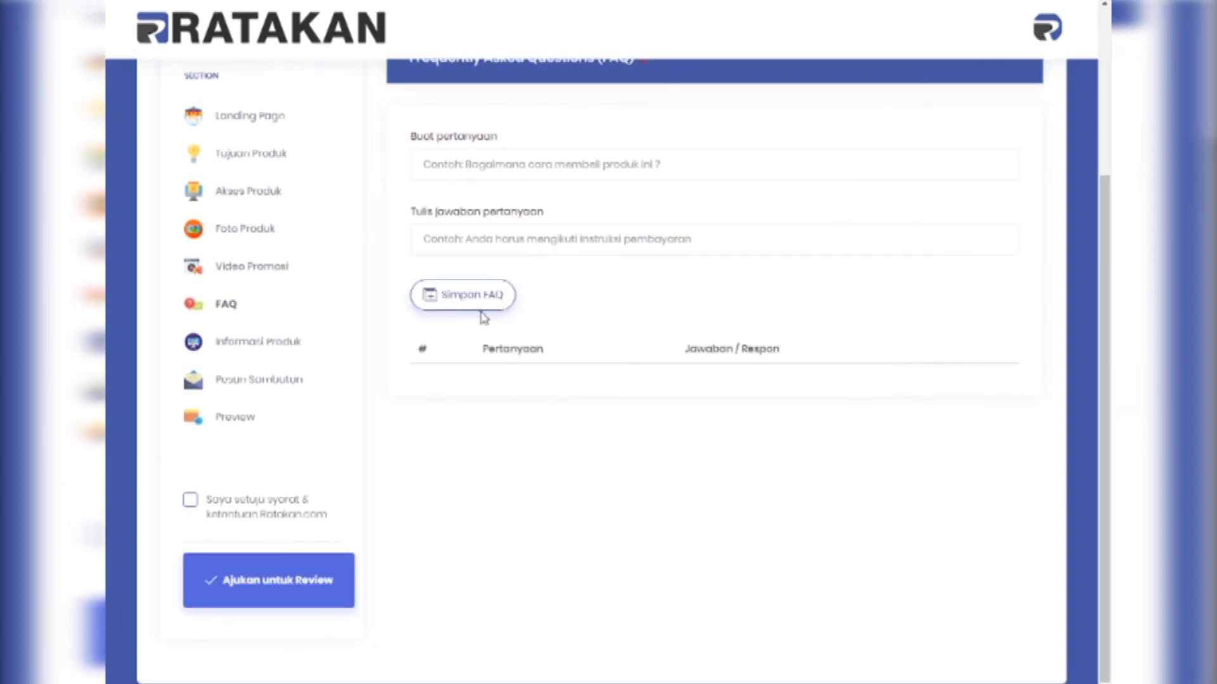
{"action": "left_click", "coordinate": [477, 167]}
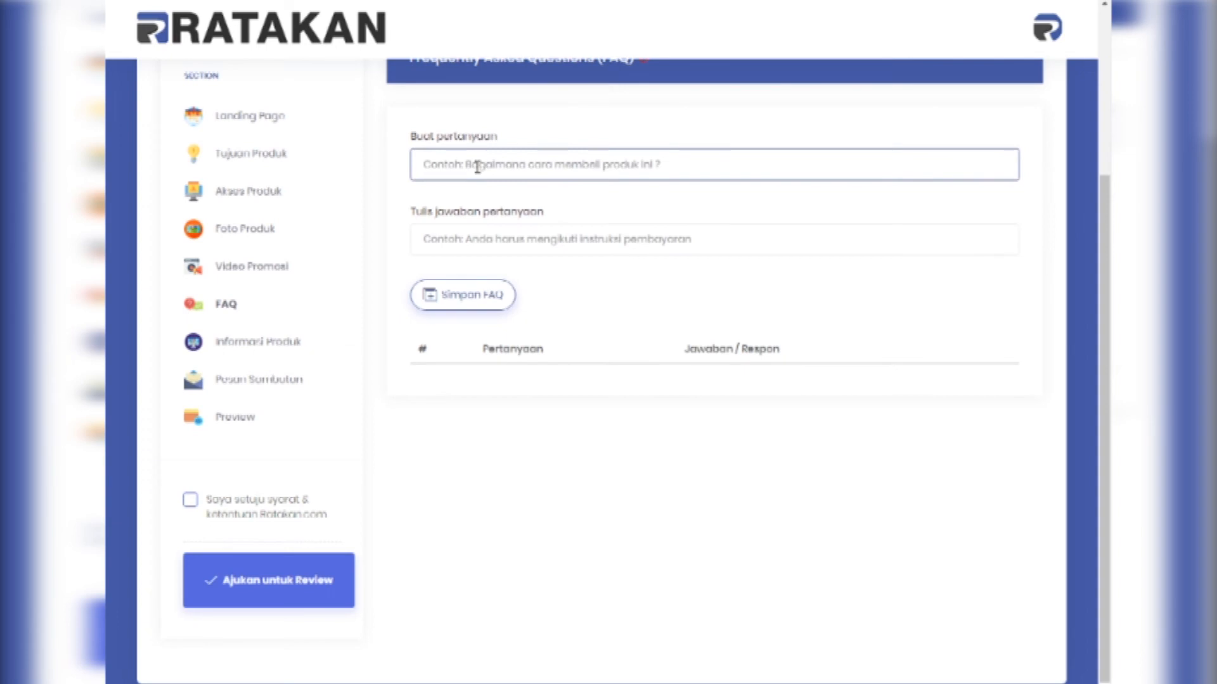
{"action": "key", "text": "ctrl+v"}
Step: Copy "Panduan cara membuat aplikasi Android tanpa harus coding" from Notepad as the answer and save the FAQ
{"action": "key", "text": "alt+Tab"}
{"action": "left_click", "coordinate": [516, 390]}
{"action": "left_click_drag", "start_coordinate": [766, 493], "coordinate": [389, 488]}
{"action": "key", "text": "alt+Tab"}
{"action": "left_click", "coordinate": [531, 231]}
{"action": "key", "text": "ctrl+v"}
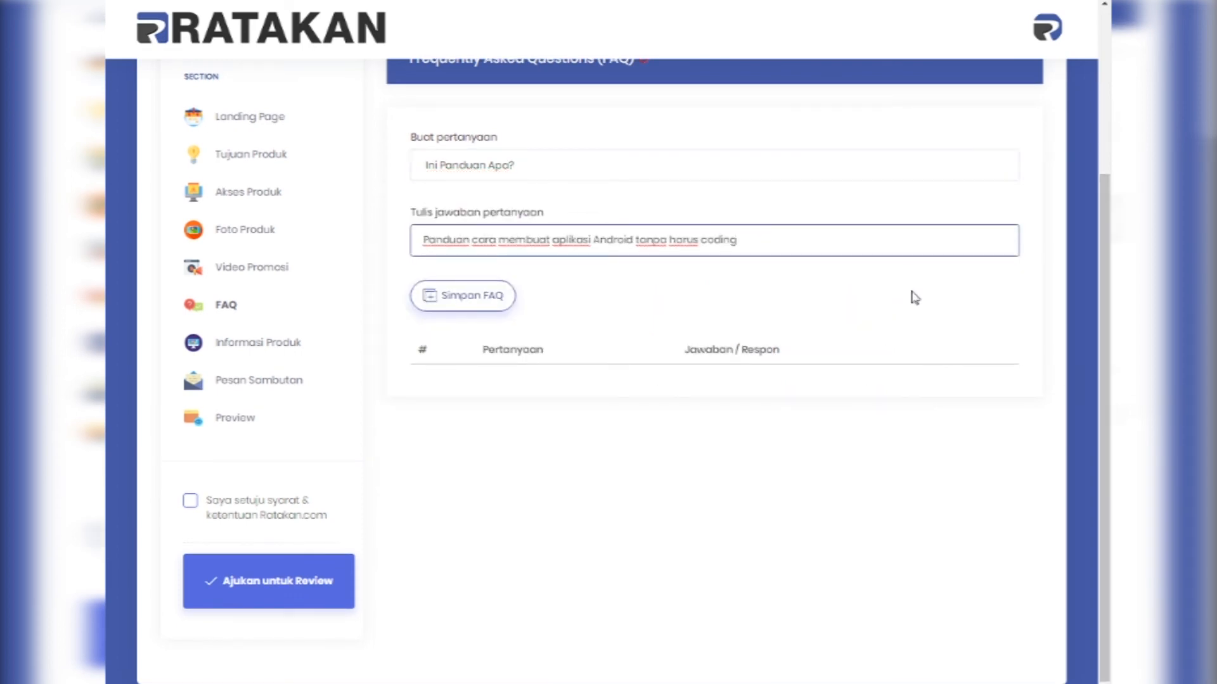
{"action": "scroll", "coordinate": [735, 241], "scroll_direction": "up", "scroll_amount": 1}
{"action": "left_click", "coordinate": [489, 297]}
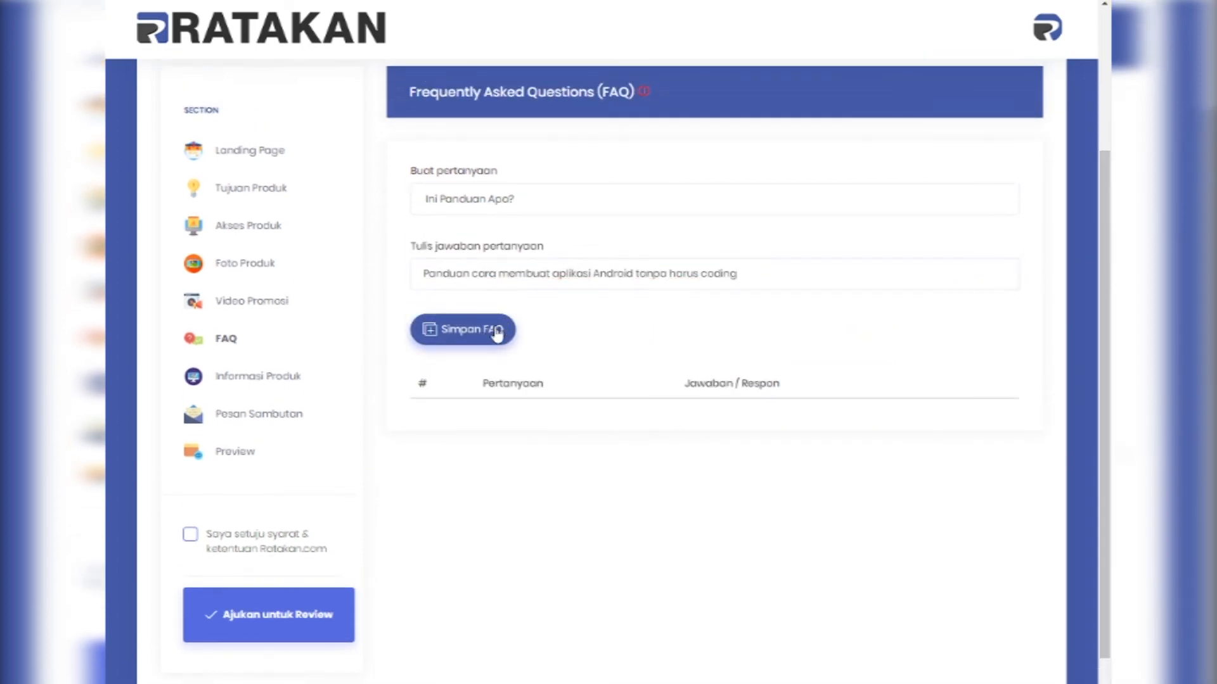
Step: Copy "Format Panduan?" from the Notepad description file into the FAQ question field
{"action": "key", "text": "alt+Tab"}
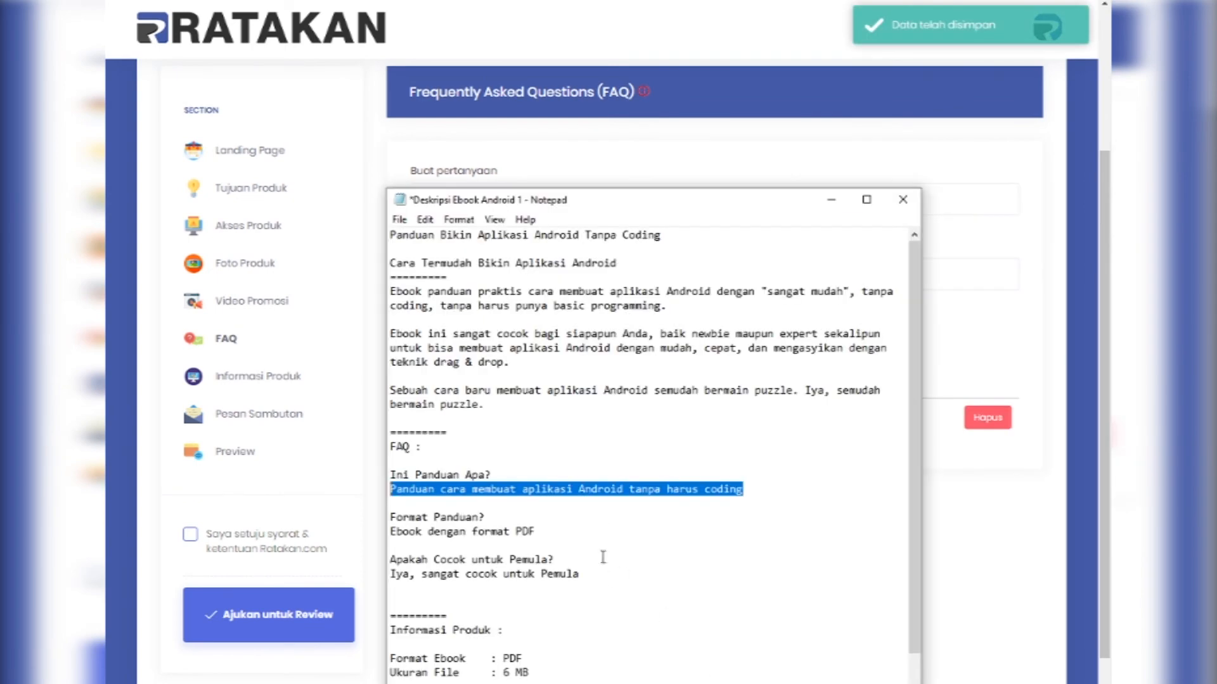
{"action": "scroll", "coordinate": [623, 576], "scroll_direction": "down", "scroll_amount": 2}
{"action": "left_click_drag", "start_coordinate": [487, 446], "coordinate": [395, 444]}
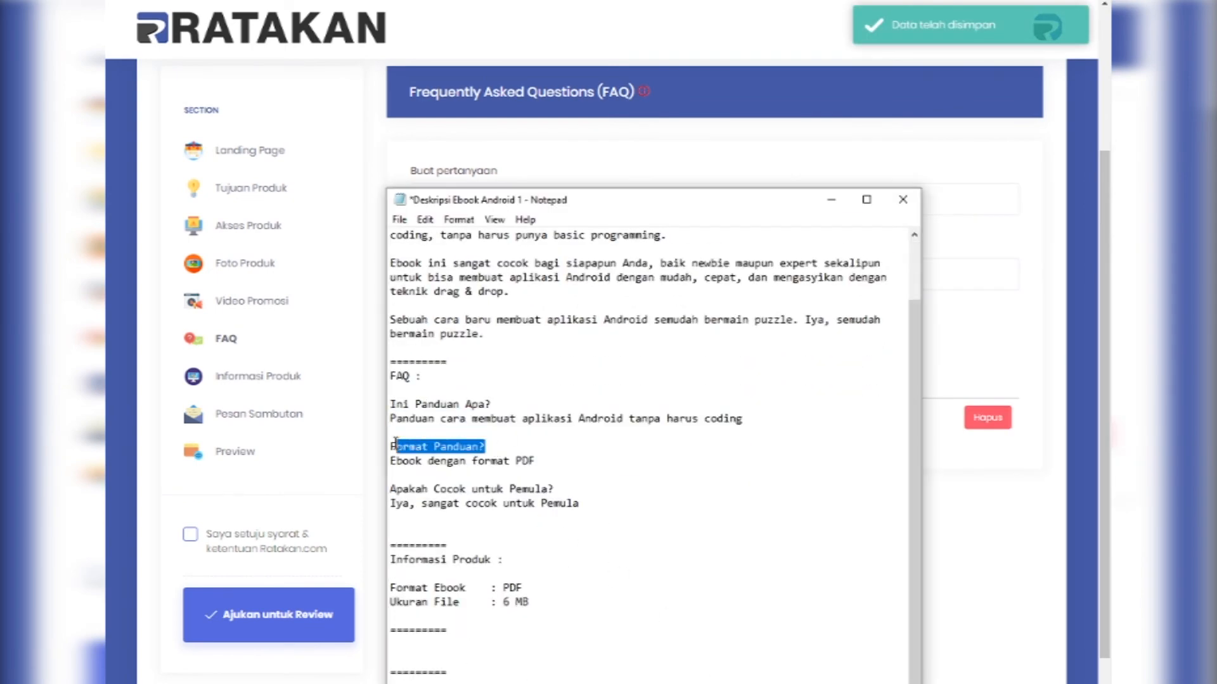
{"action": "key", "text": "ctrl+c"}
{"action": "key", "text": "alt+Tab"}
{"action": "left_click", "coordinate": [553, 275]}
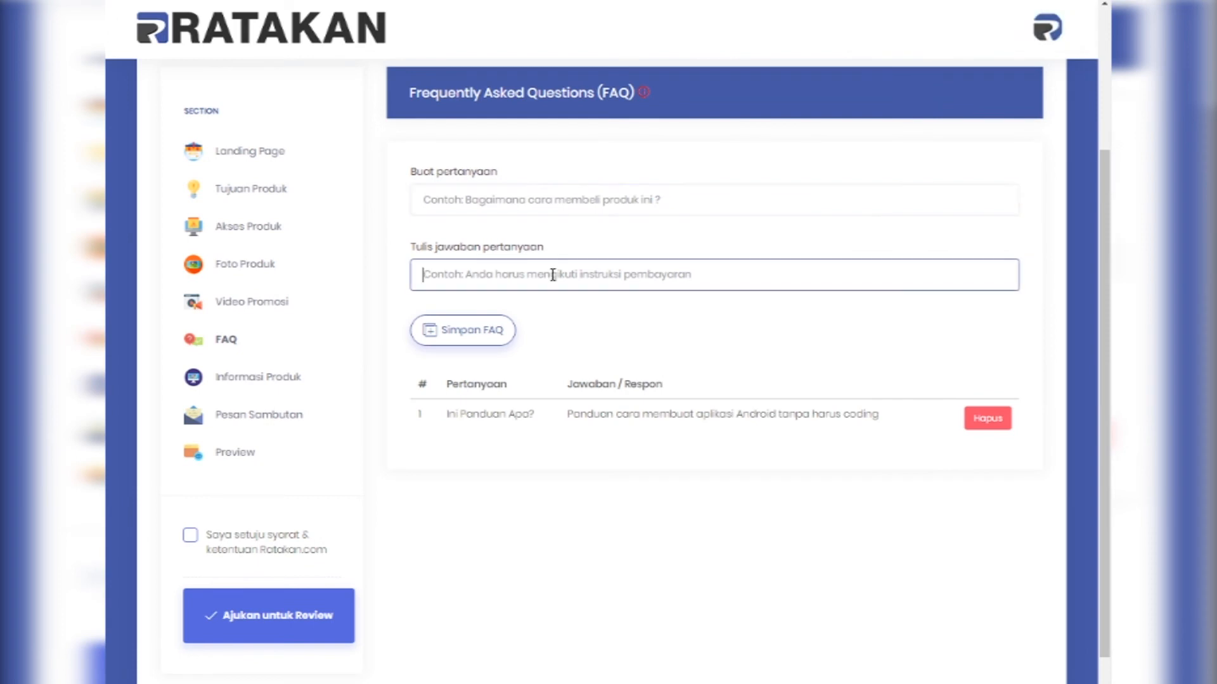
{"action": "left_click", "coordinate": [573, 198]}
{"action": "key", "text": "ctrl+v"}
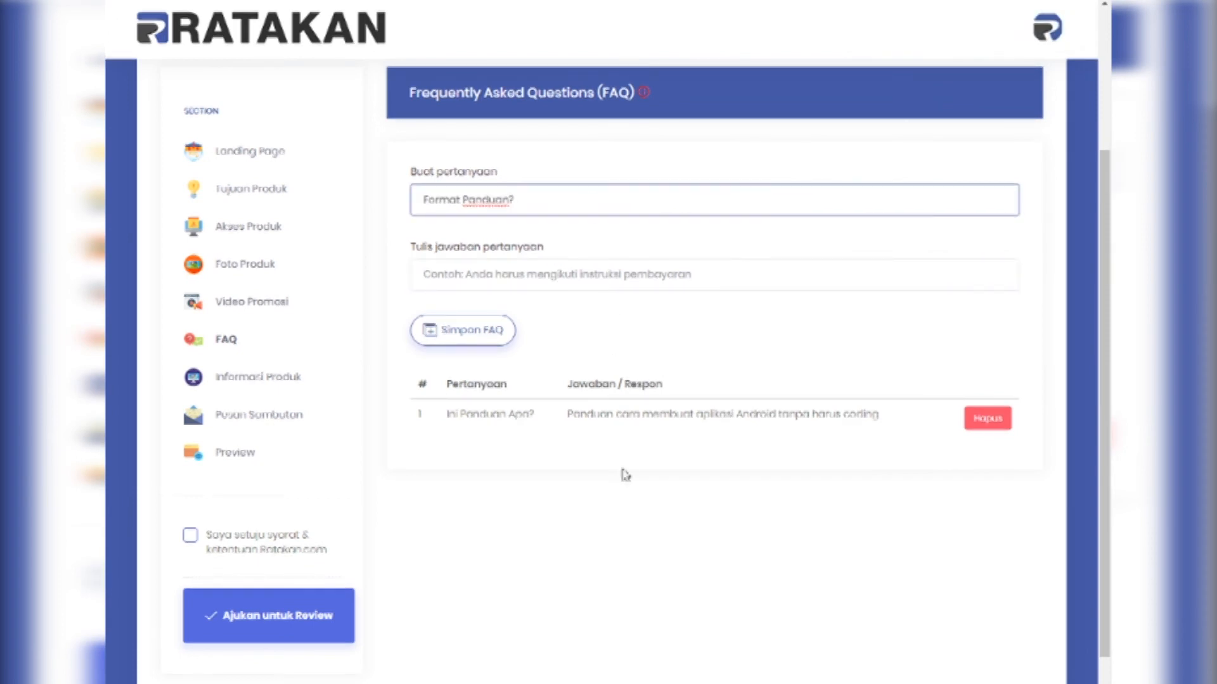
Step: Copy "Ebook dengan format PDF" from Notepad as the answer and save the FAQ entry
{"action": "key", "text": "alt+Tab"}
{"action": "left_click_drag", "start_coordinate": [536, 460], "coordinate": [392, 457]}
{"action": "key", "text": "alt+Tab"}
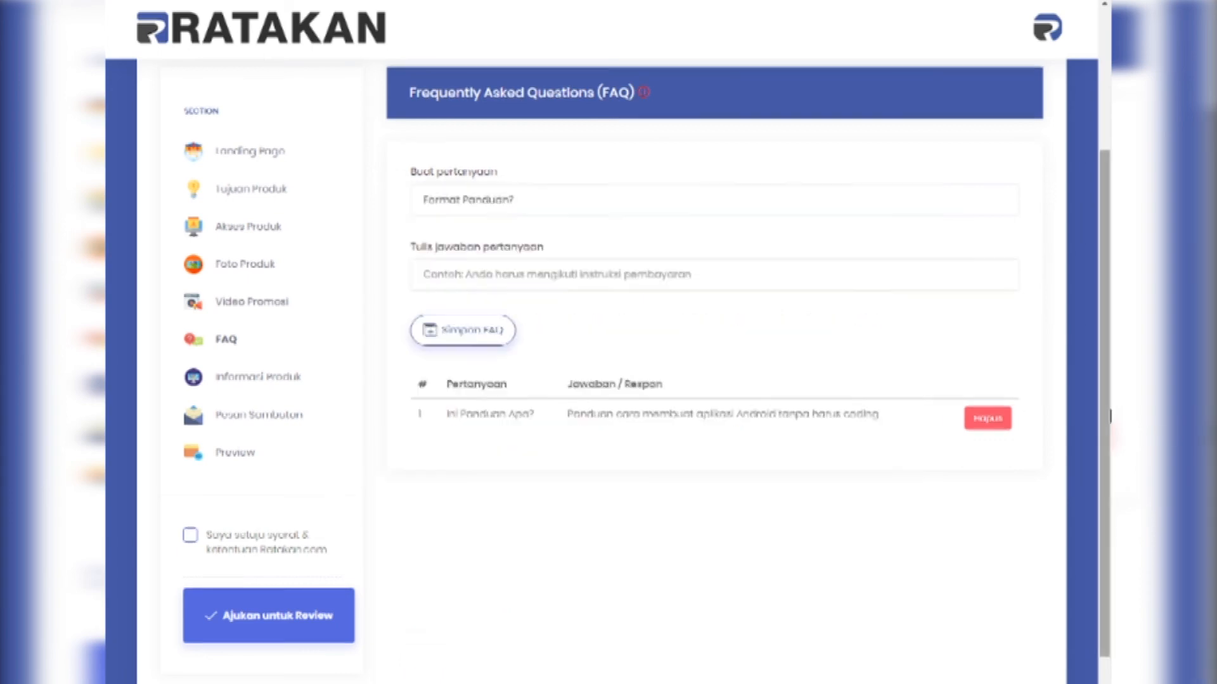
{"action": "left_click", "coordinate": [548, 274]}
{"action": "key", "text": "ctrl+v"}
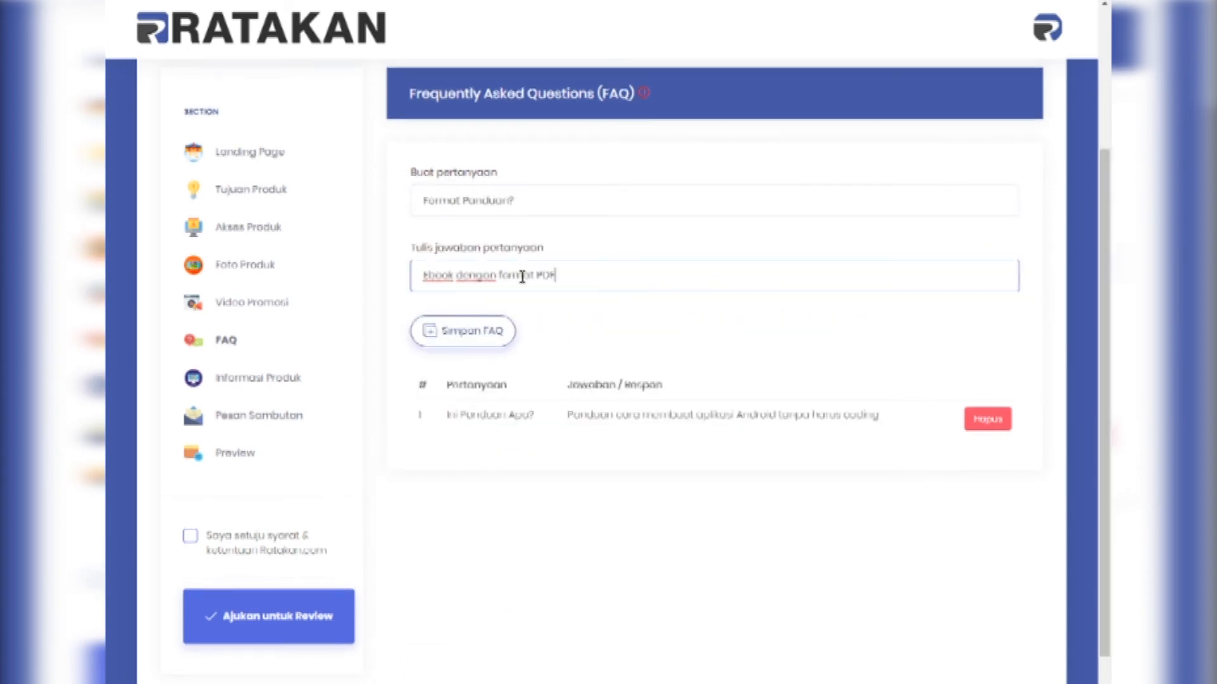
{"action": "left_click", "coordinate": [467, 333]}
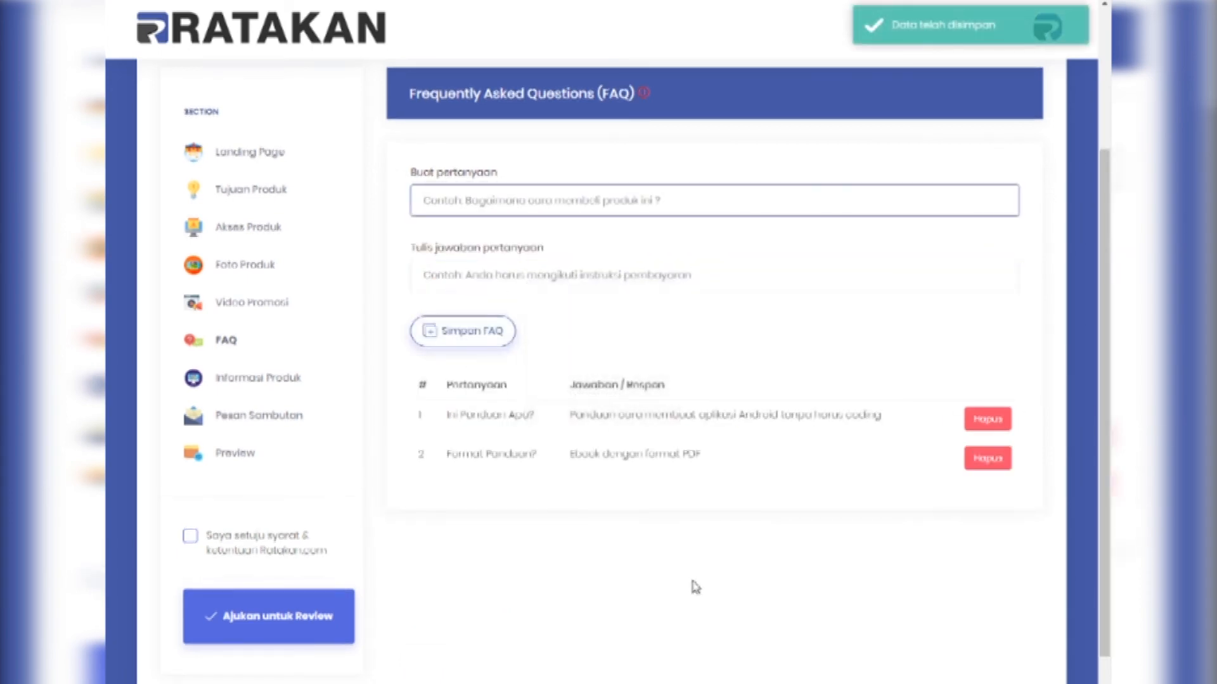
Step: Copy "Apakah Cocok untuk Pemula?" from Notepad into the FAQ question field
{"action": "left_click", "coordinate": [694, 683]}
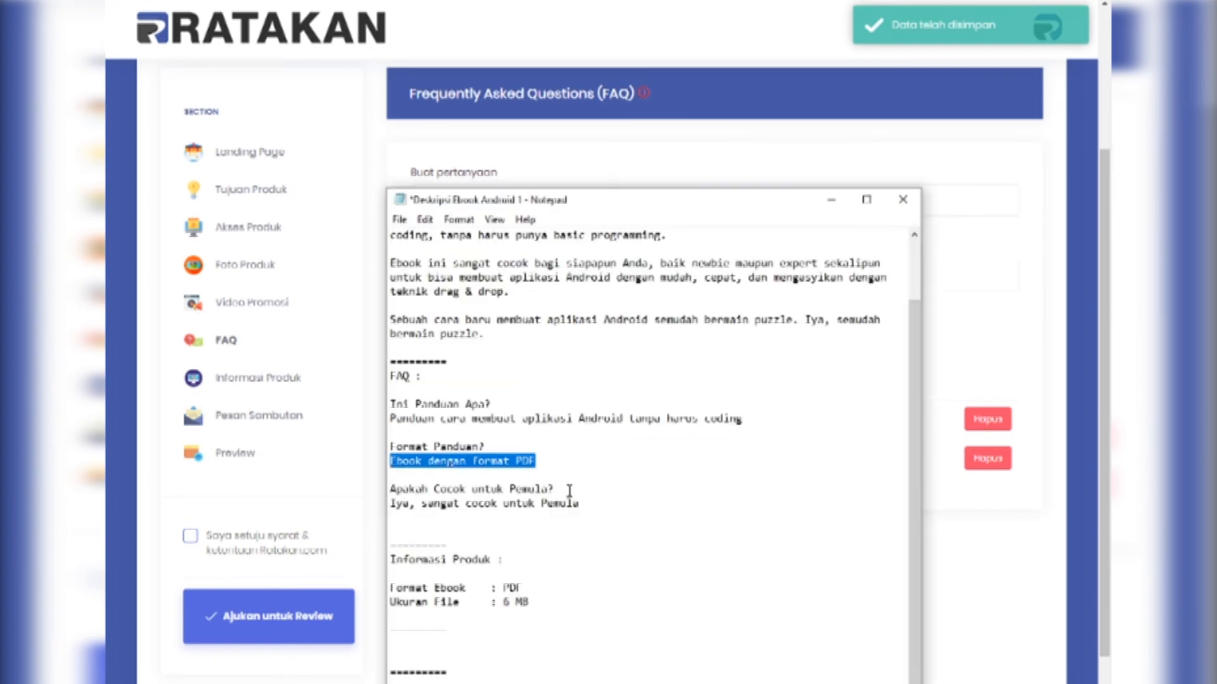
{"action": "left_click_drag", "start_coordinate": [569, 491], "coordinate": [391, 471]}
{"action": "key", "text": "alt+Tab"}
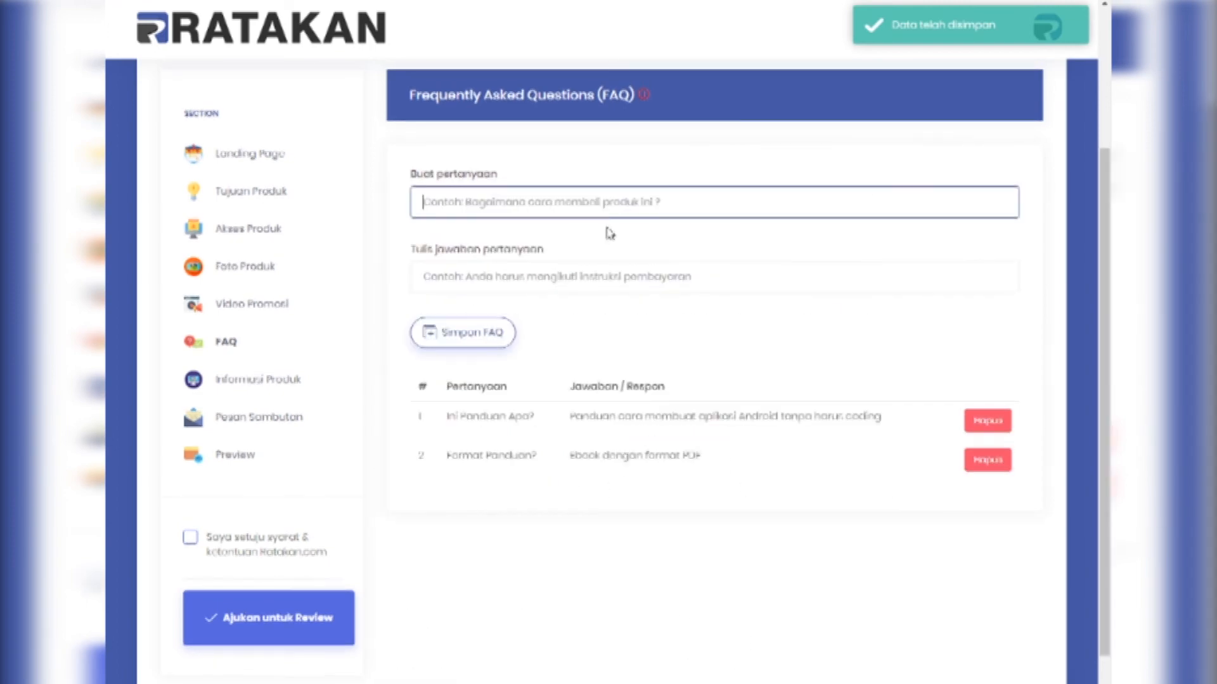
{"action": "key", "text": "ctrl+v"}
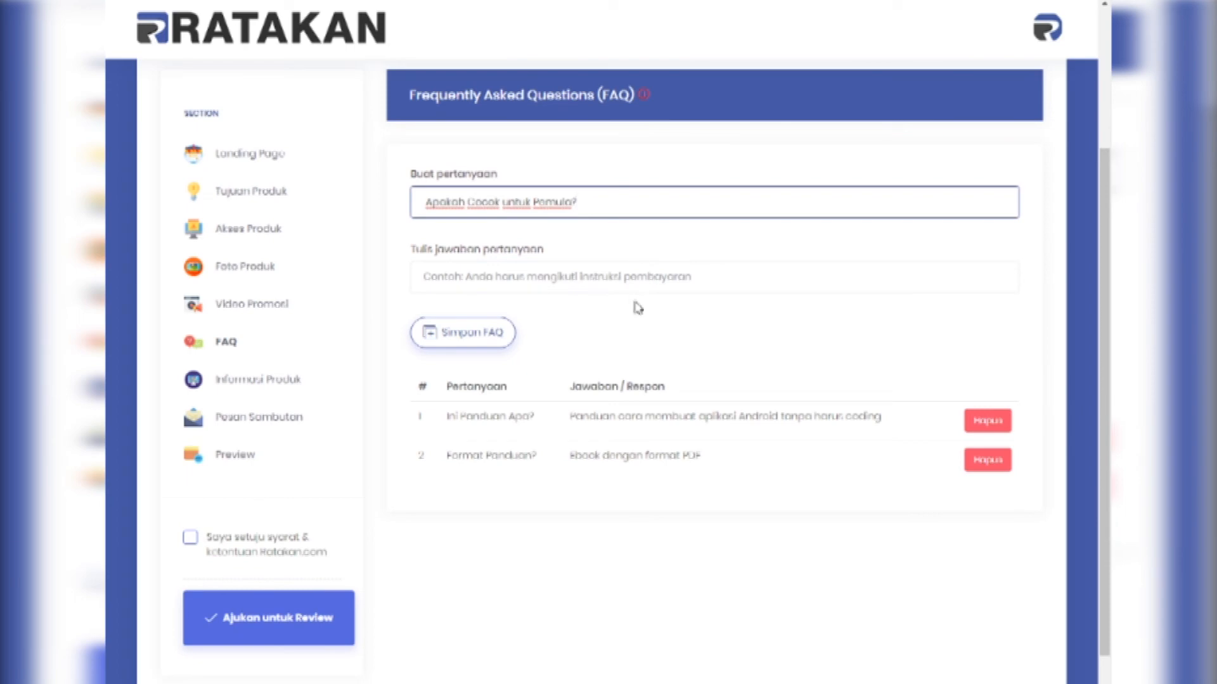
Step: Copy "Iya, sangat cocok untuk Pemula" from Notepad as the answer and save the FAQ entry
{"action": "left_click", "coordinate": [714, 681]}
{"action": "key", "text": "alt+Tab"}
{"action": "left_click_drag", "start_coordinate": [588, 505], "coordinate": [380, 505]}
{"action": "key", "text": "alt+Tab"}
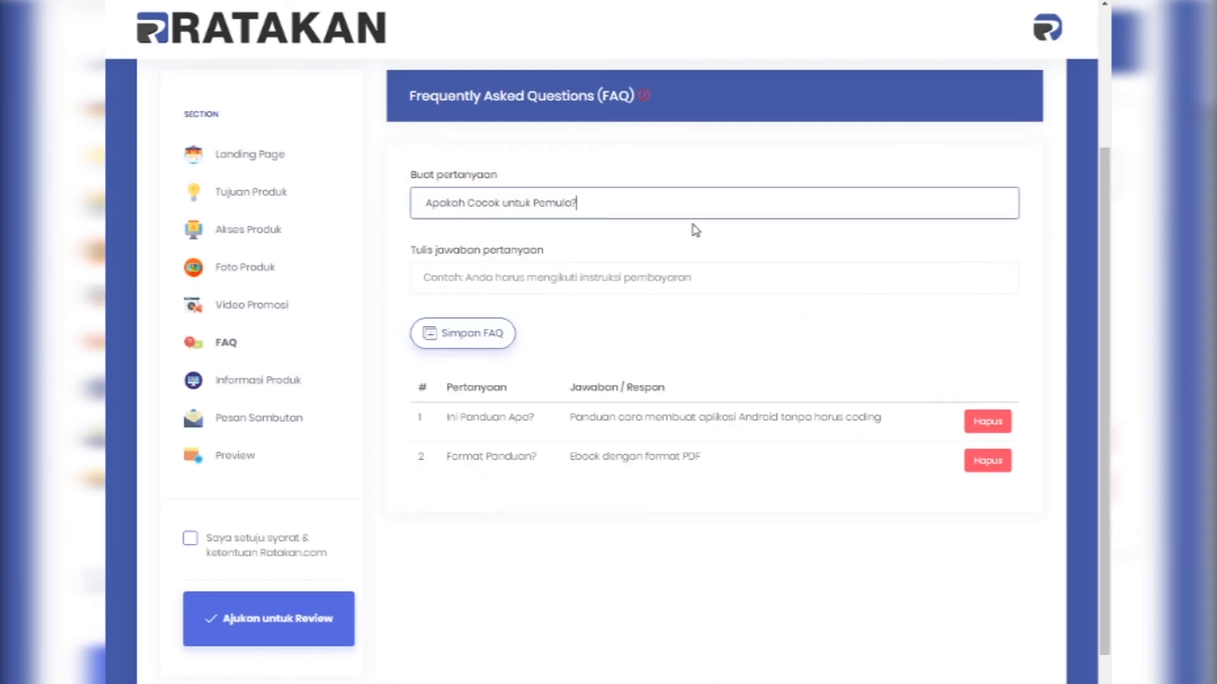
{"action": "left_click", "coordinate": [578, 277]}
{"action": "key", "text": "ctrl+v"}
{"action": "left_click", "coordinate": [494, 333]}
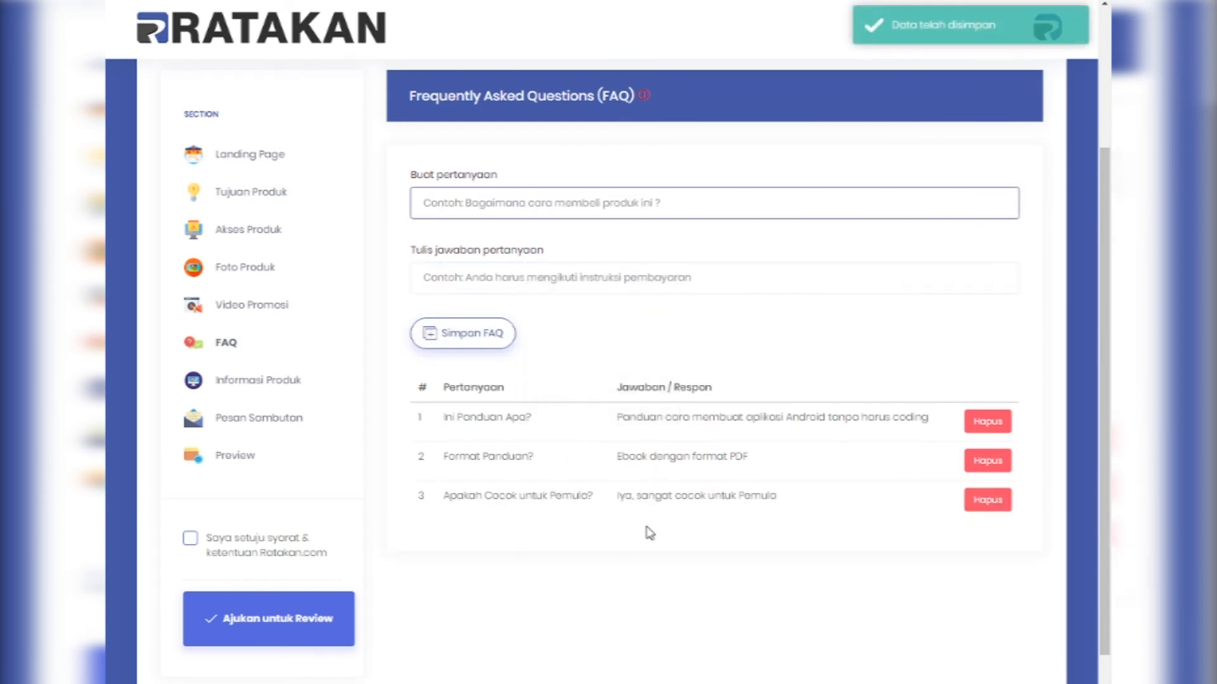
Step: Open the Informasi Produk section and put the cursor in the Kata Kunci field
{"action": "scroll", "coordinate": [659, 513], "scroll_direction": "down", "scroll_amount": 1}
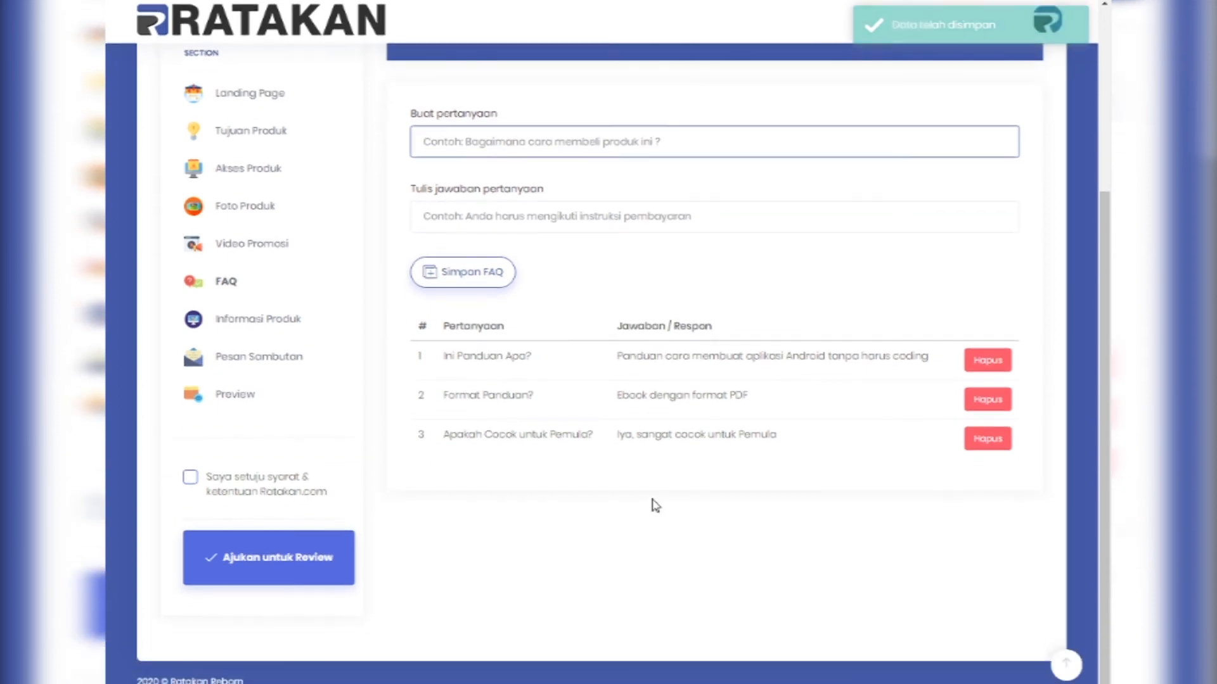
{"action": "scroll", "coordinate": [728, 456], "scroll_direction": "up", "scroll_amount": 3}
{"action": "scroll", "coordinate": [608, 402], "scroll_direction": "down", "scroll_amount": 3}
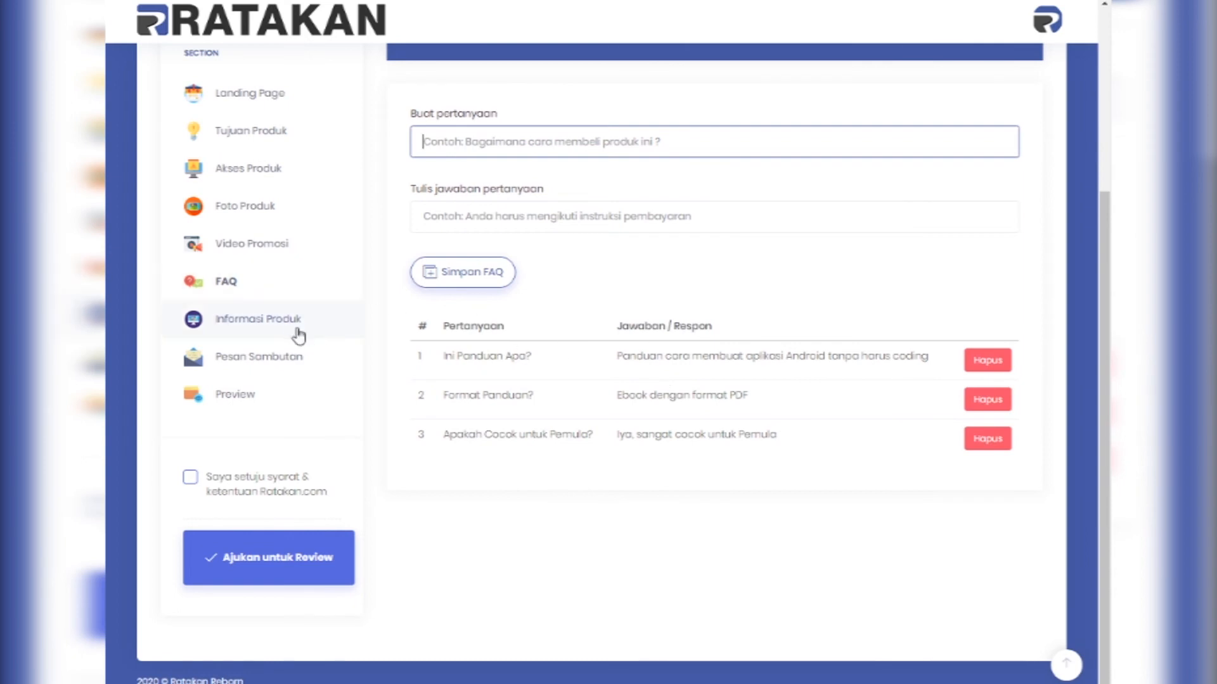
{"action": "scroll", "coordinate": [299, 334], "scroll_direction": "up", "scroll_amount": 1}
{"action": "scroll", "coordinate": [290, 417], "scroll_direction": "down", "scroll_amount": 1}
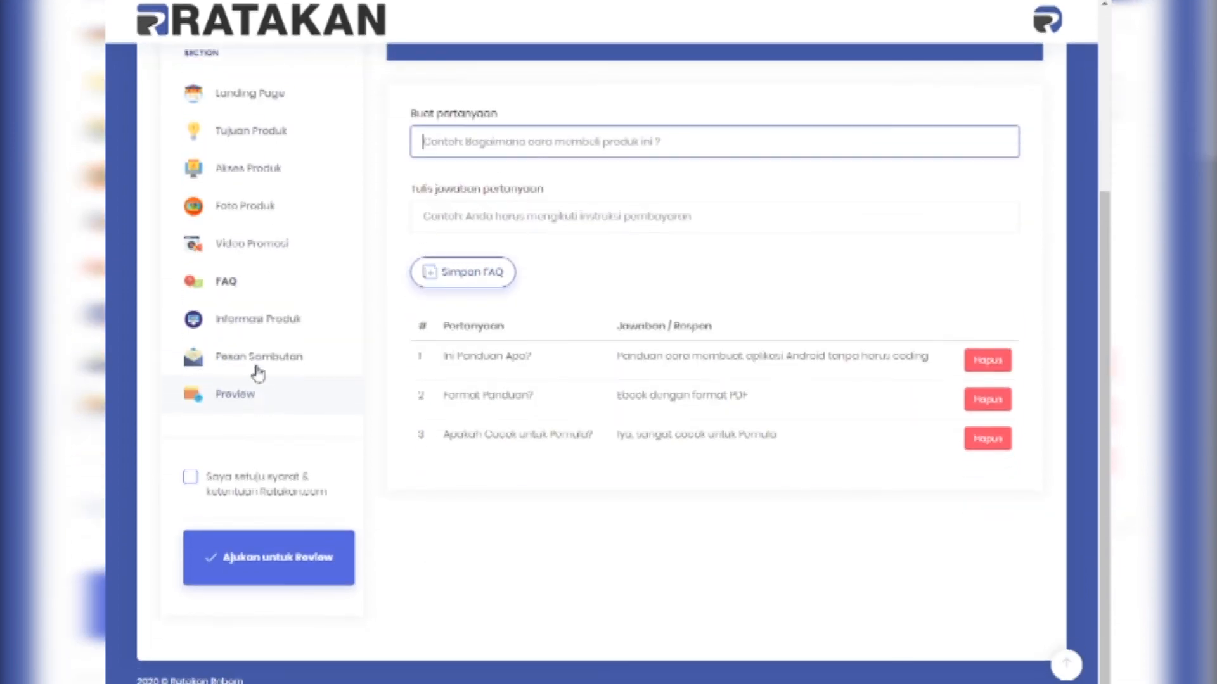
{"action": "left_click", "coordinate": [271, 314]}
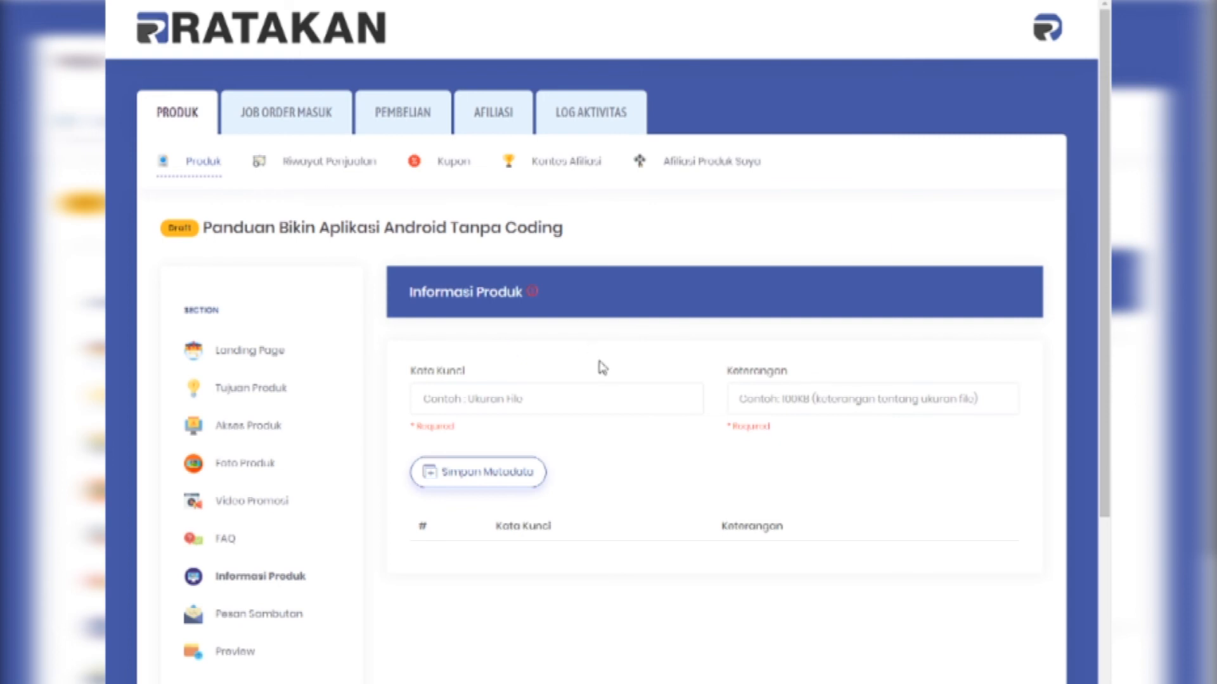
{"action": "left_click", "coordinate": [528, 407]}
{"action": "left_click", "coordinate": [795, 448]}
{"action": "left_click", "coordinate": [480, 407]}
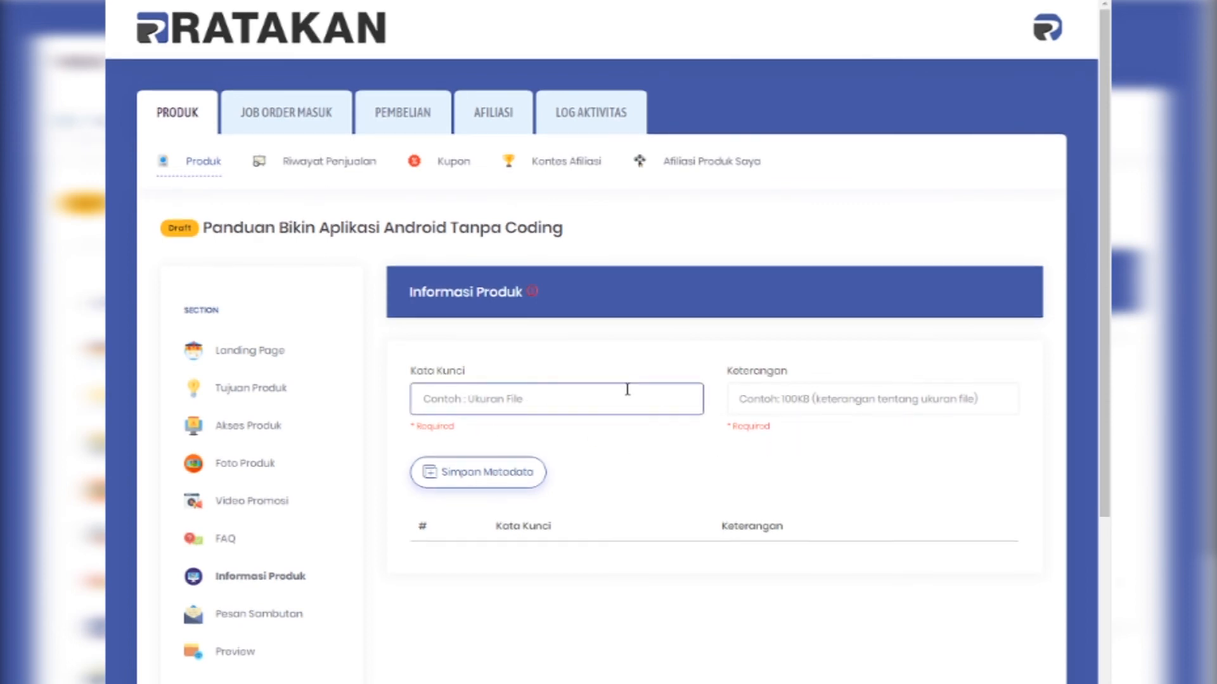
{"action": "scroll", "coordinate": [630, 396], "scroll_direction": "down", "scroll_amount": 1}
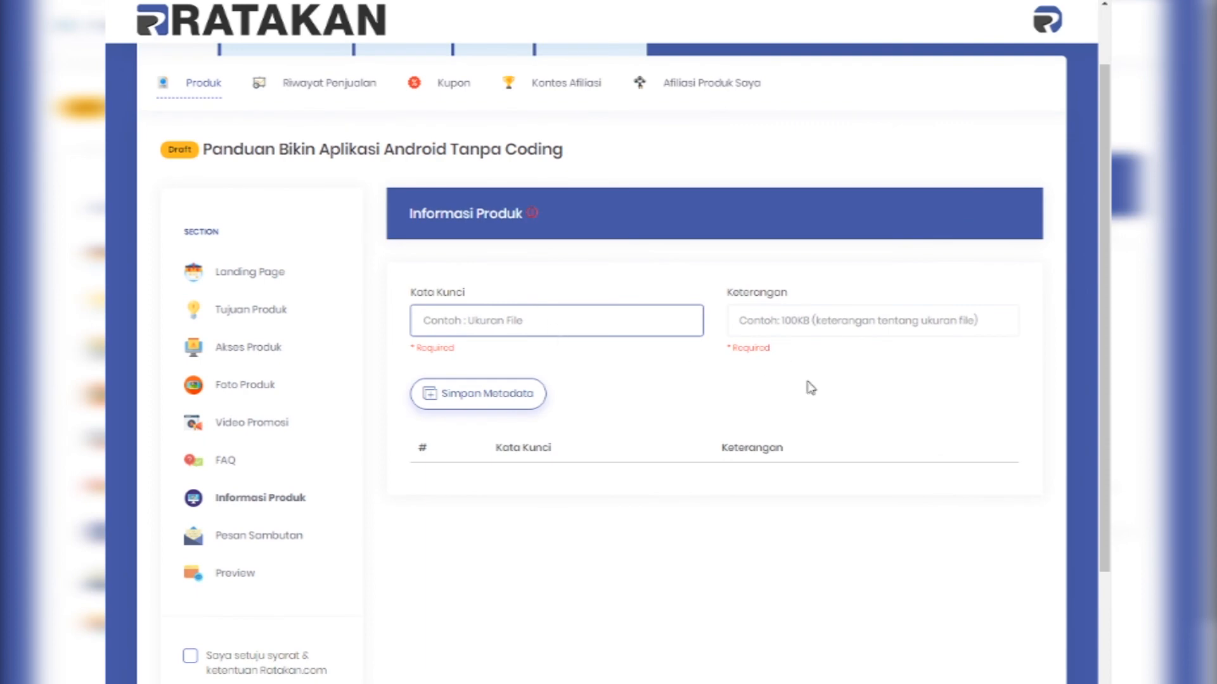
Step: Copy "Format Ebook" from Notepad as the Kata Kunci, enter "PDF" as the Keterangan and save the metadata
{"action": "key", "text": "alt+Tab"}
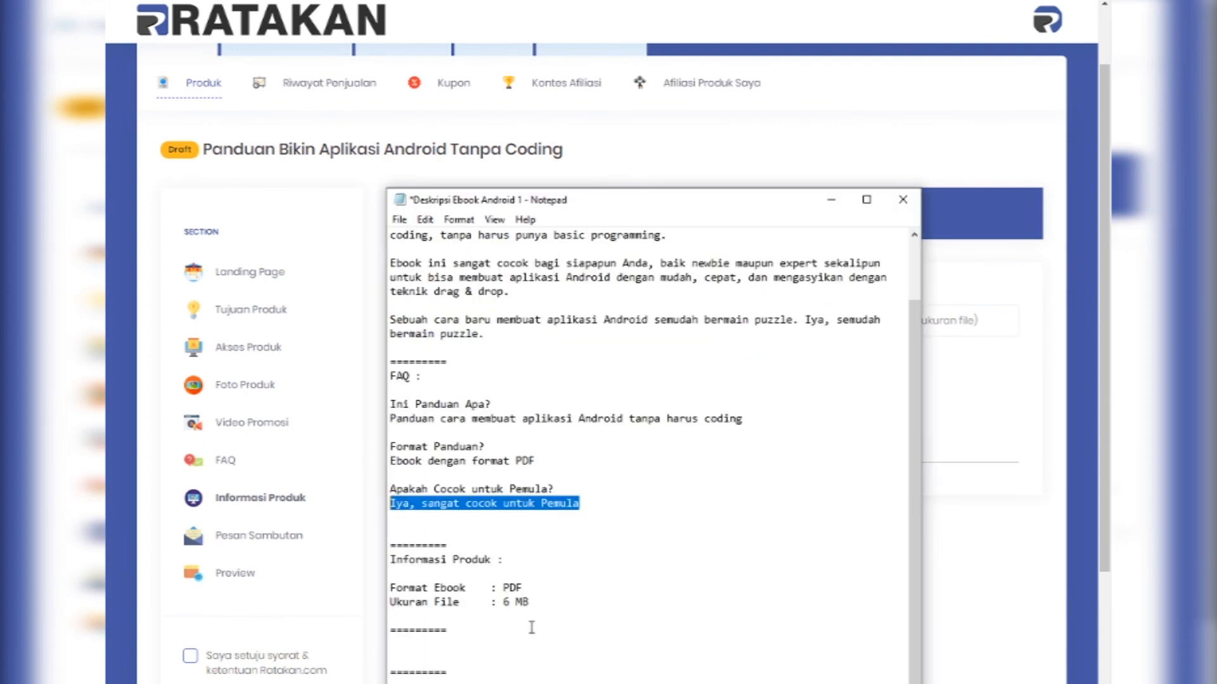
{"action": "left_click_drag", "start_coordinate": [393, 593], "coordinate": [472, 589]}
{"action": "key", "text": "ctrl+c"}
{"action": "key", "text": "alt+Tab"}
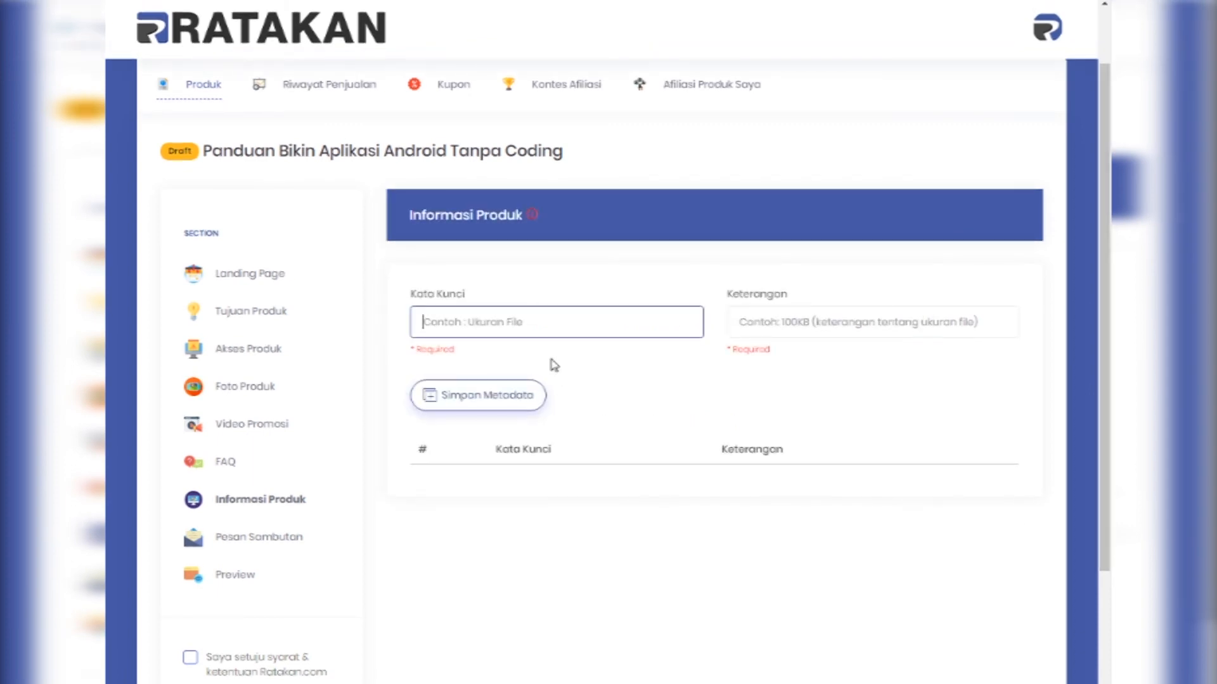
{"action": "key", "text": "ctrl+v"}
{"action": "left_click", "coordinate": [728, 317]}
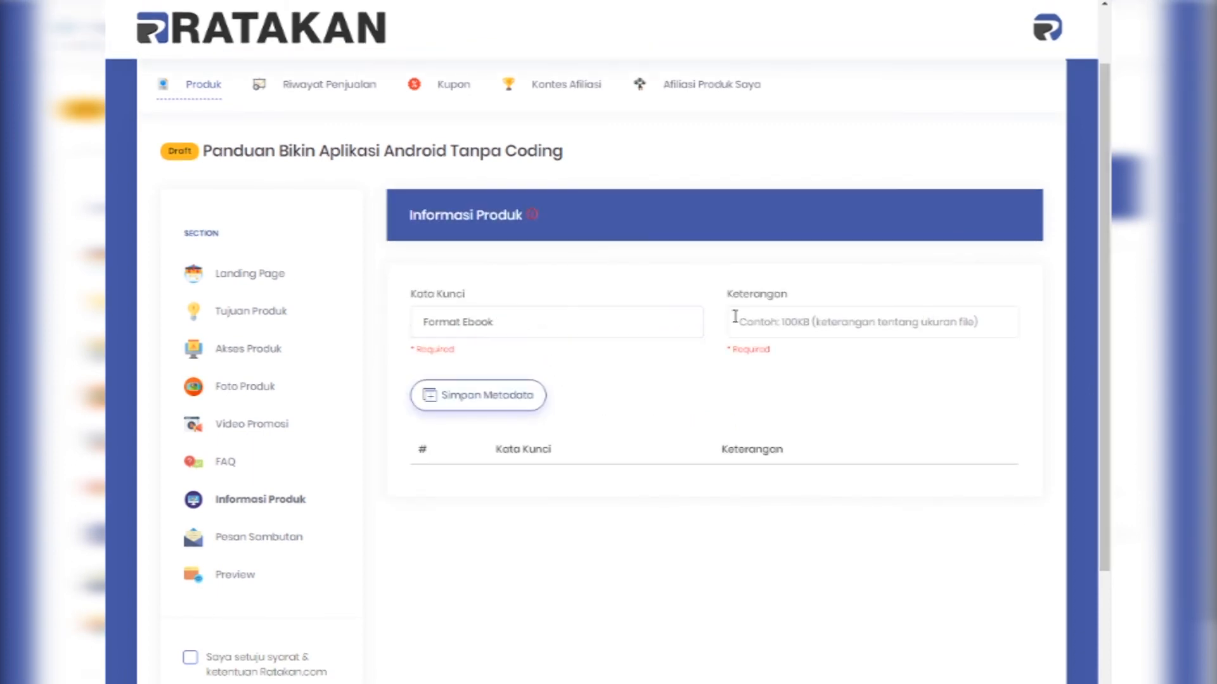
{"action": "type", "text": "P"}
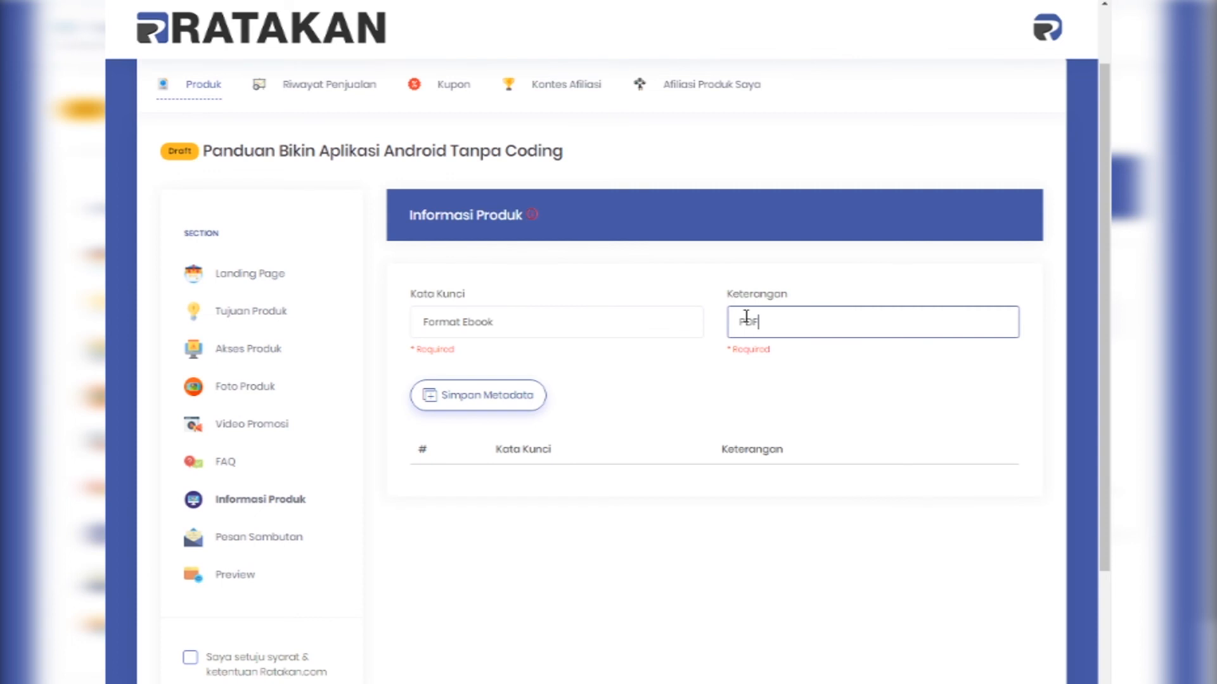
{"action": "type", "text": "DF"}
{"action": "left_click", "coordinate": [469, 397]}
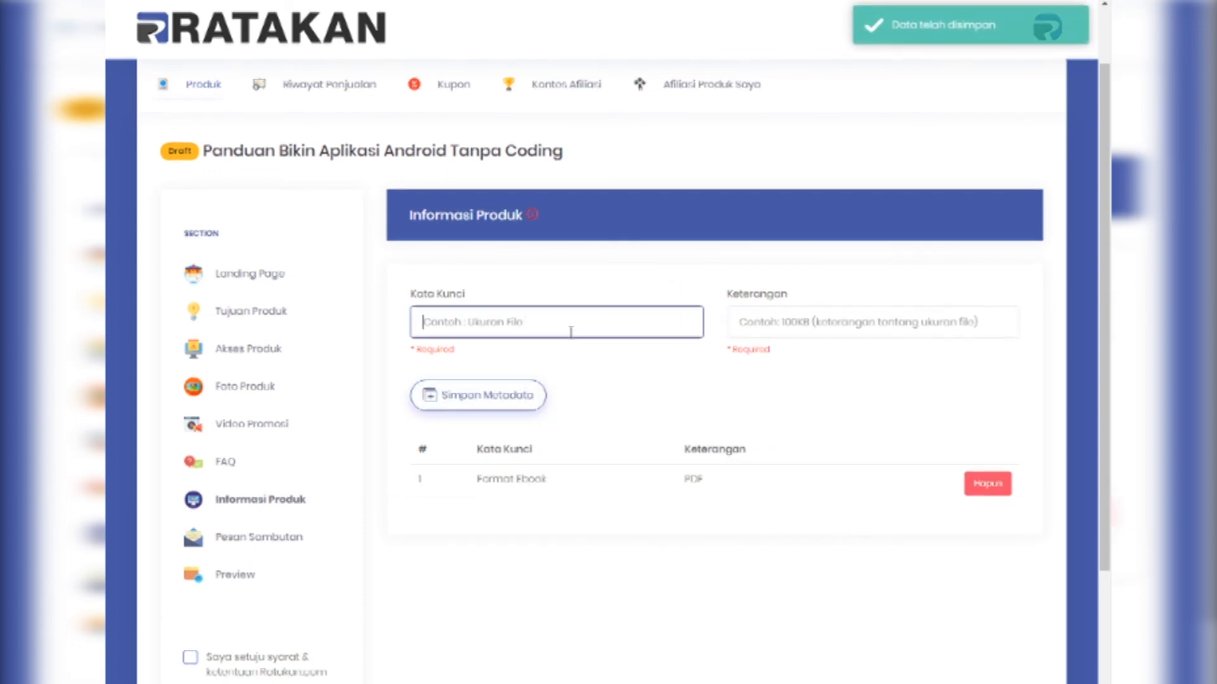
Step: Add a second product information entry with Kata Kunci "Ukuran File" and Keterangan "11 MB", and save it
{"action": "type", "text": "Ukuran File"}
{"action": "left_click", "coordinate": [803, 322]}
{"action": "type", "text": "11 MB"}
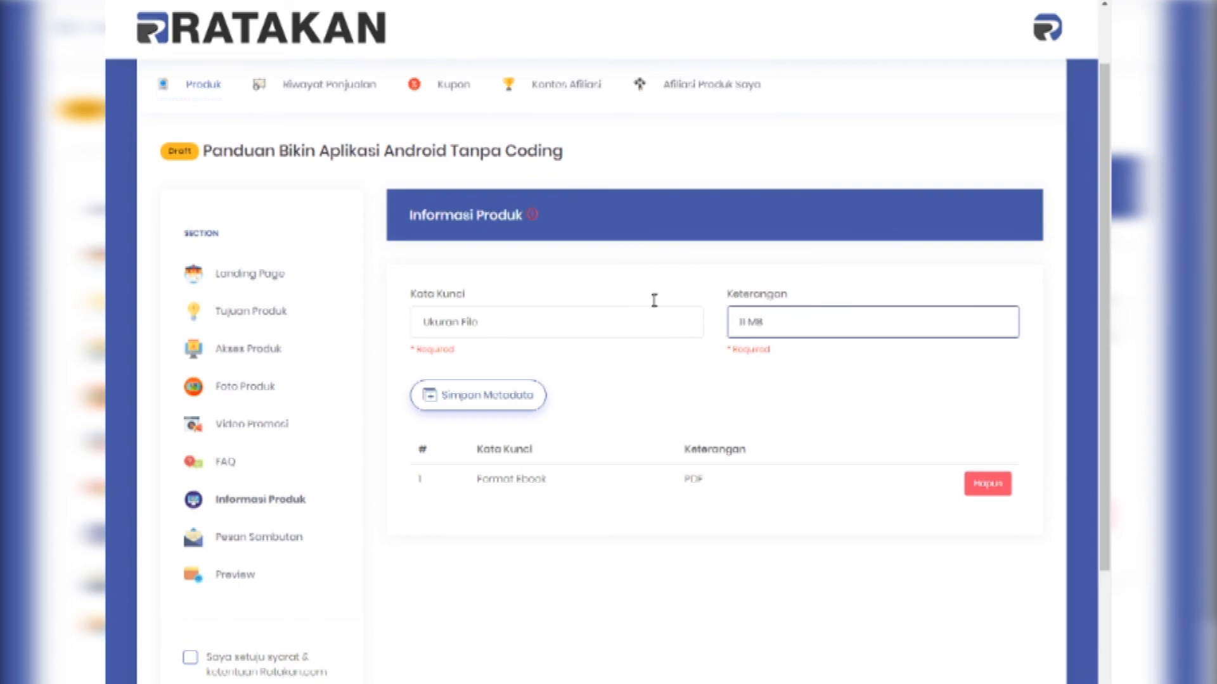
{"action": "left_click", "coordinate": [515, 394]}
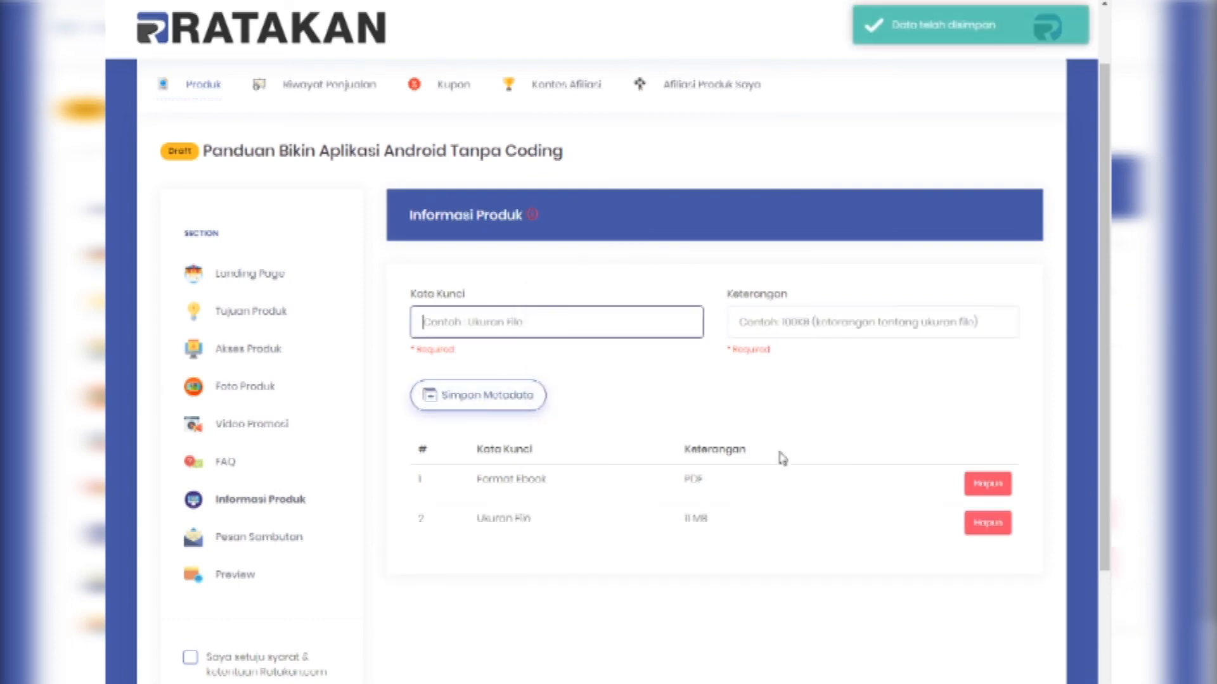
Step: Open the Pesan Sambutan section and read through its instructions about the optional message to buyers
{"action": "scroll", "coordinate": [772, 470], "scroll_direction": "down", "scroll_amount": 1}
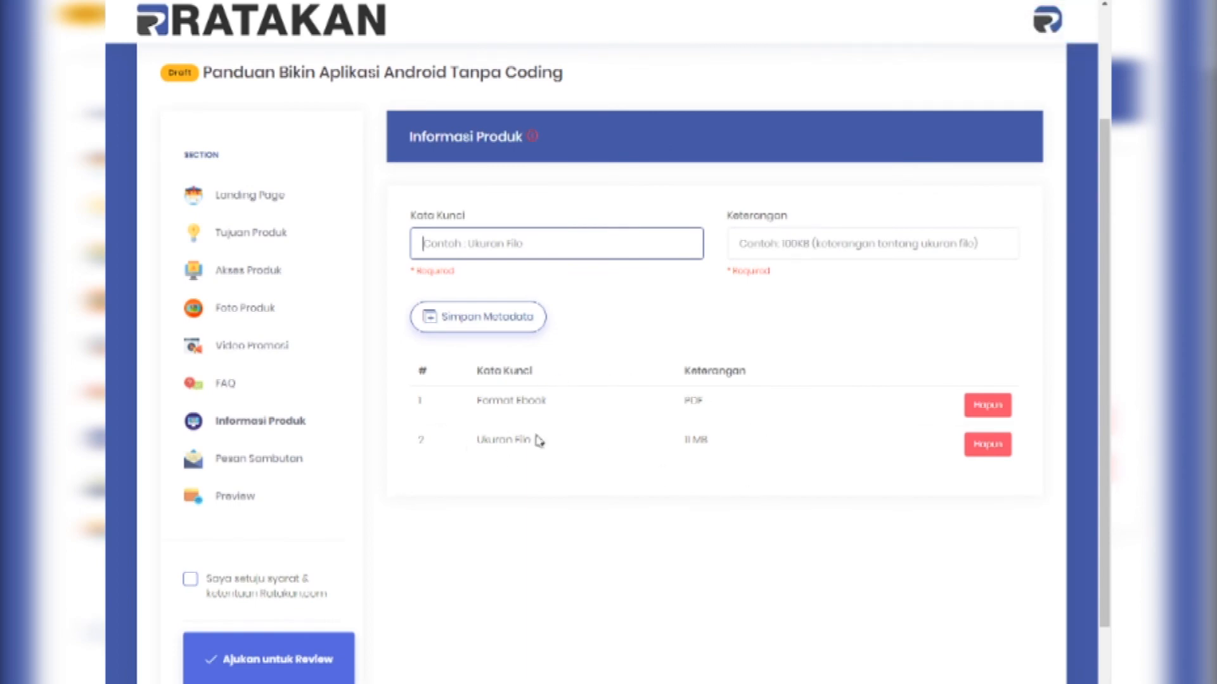
{"action": "scroll", "coordinate": [574, 448], "scroll_direction": "up", "scroll_amount": 1}
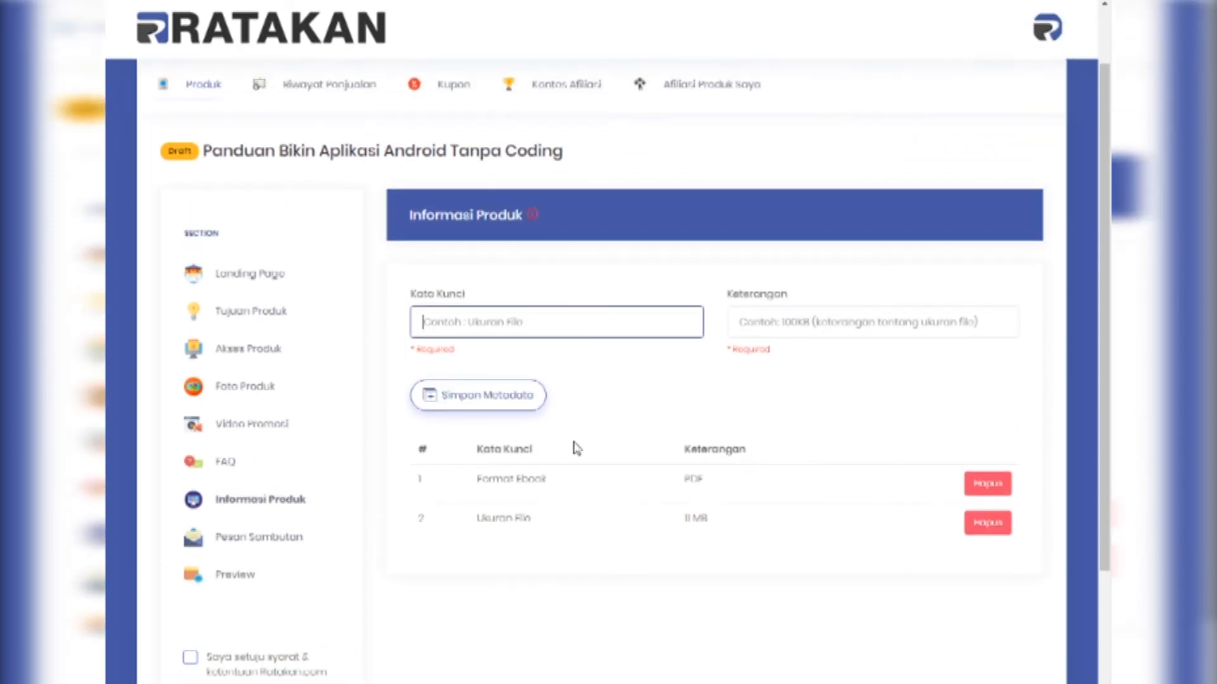
{"action": "scroll", "coordinate": [483, 436], "scroll_direction": "down", "scroll_amount": 1}
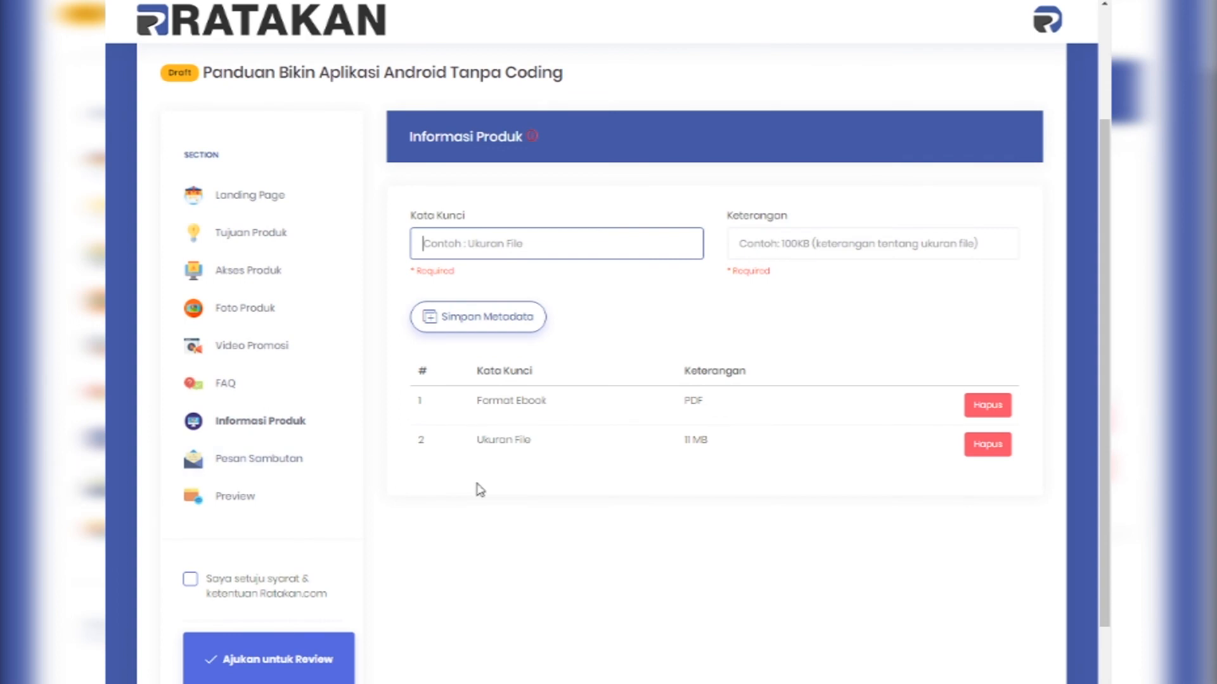
{"action": "scroll", "coordinate": [359, 465], "scroll_direction": "down", "scroll_amount": 1}
{"action": "left_click", "coordinate": [273, 386]}
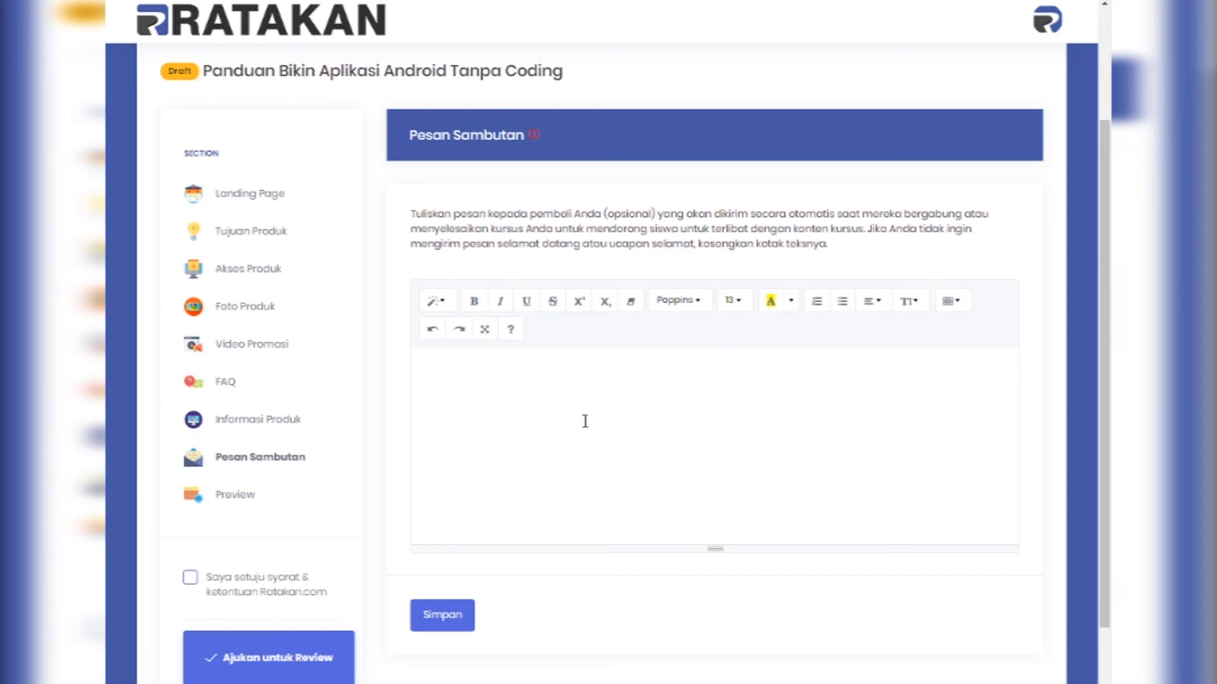
{"action": "left_click_drag", "start_coordinate": [411, 214], "coordinate": [863, 250]}
{"action": "left_click", "coordinate": [641, 244]}
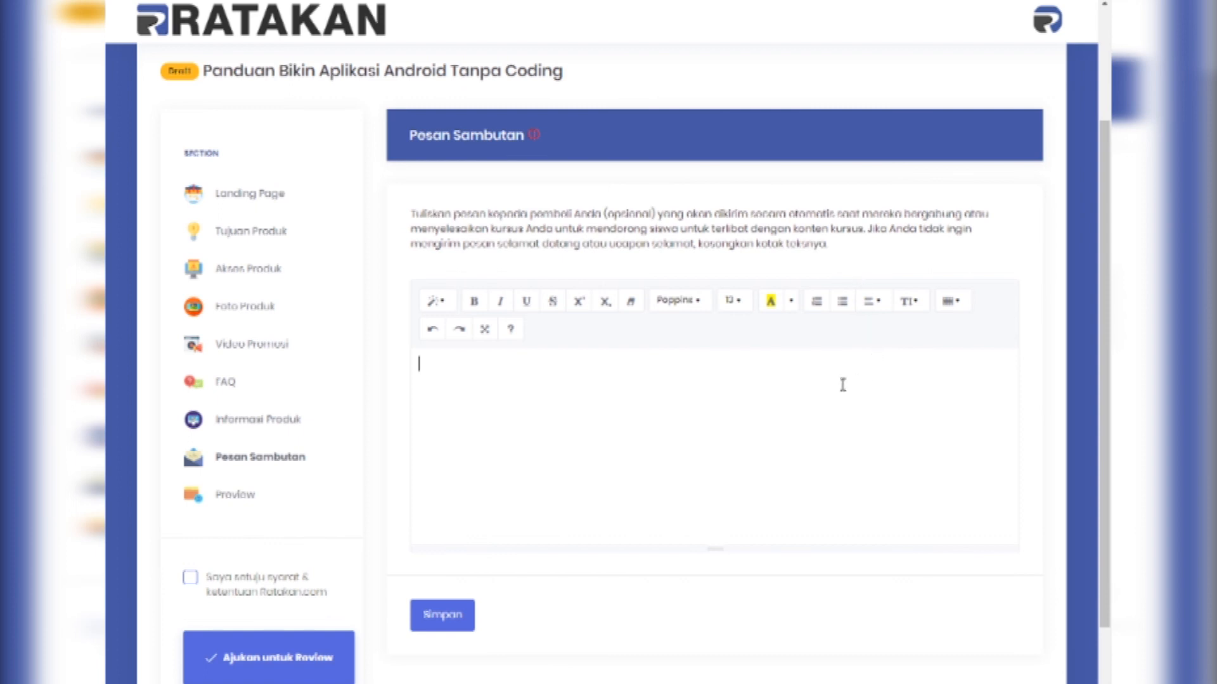
Step: Write "Terima kasih sudah membeli ebook Panduan Membuat Aplikasi Andorid Tapa Coding." in the welcome message box
{"action": "left_click", "coordinate": [480, 420]}
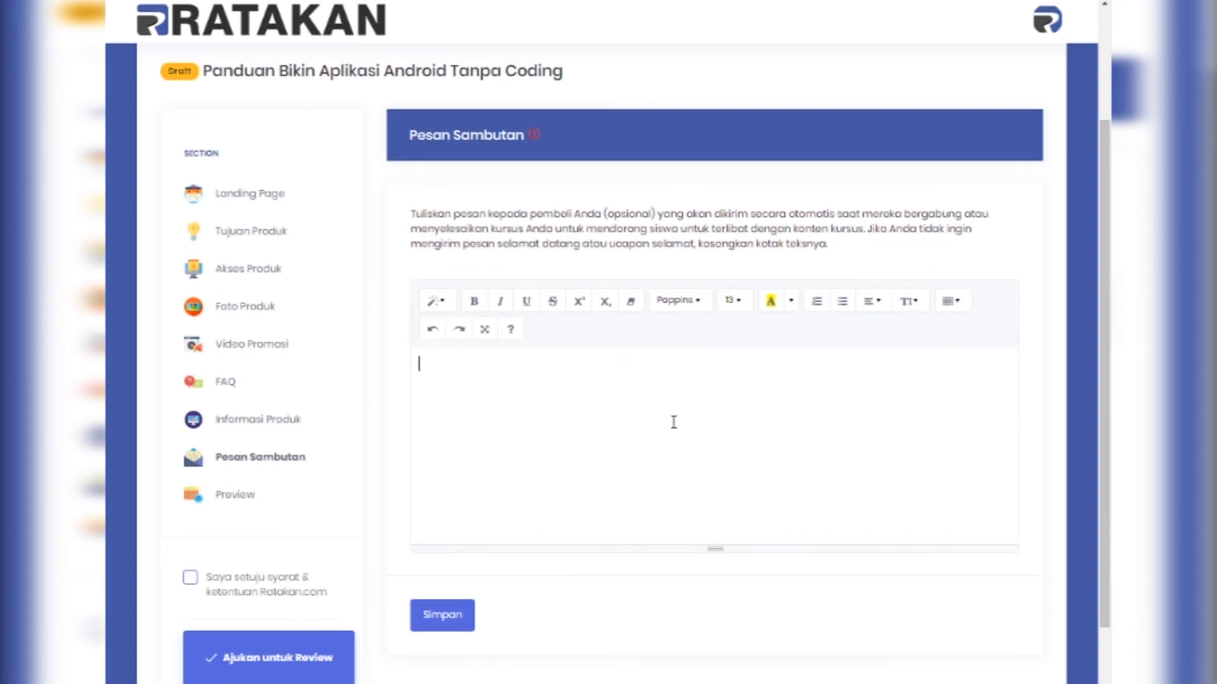
{"action": "type", "text": "Terima kasih sudah membeli"}
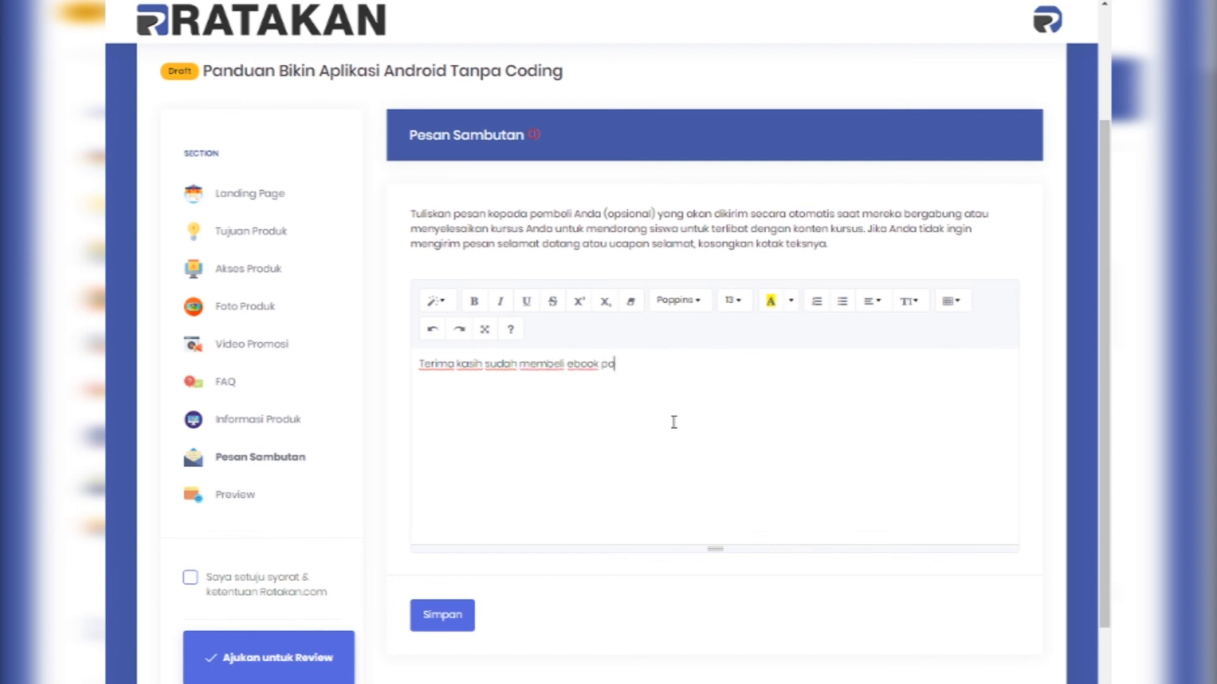
{"action": "type", "text": "ebook Panduan Membuat Aplika"}
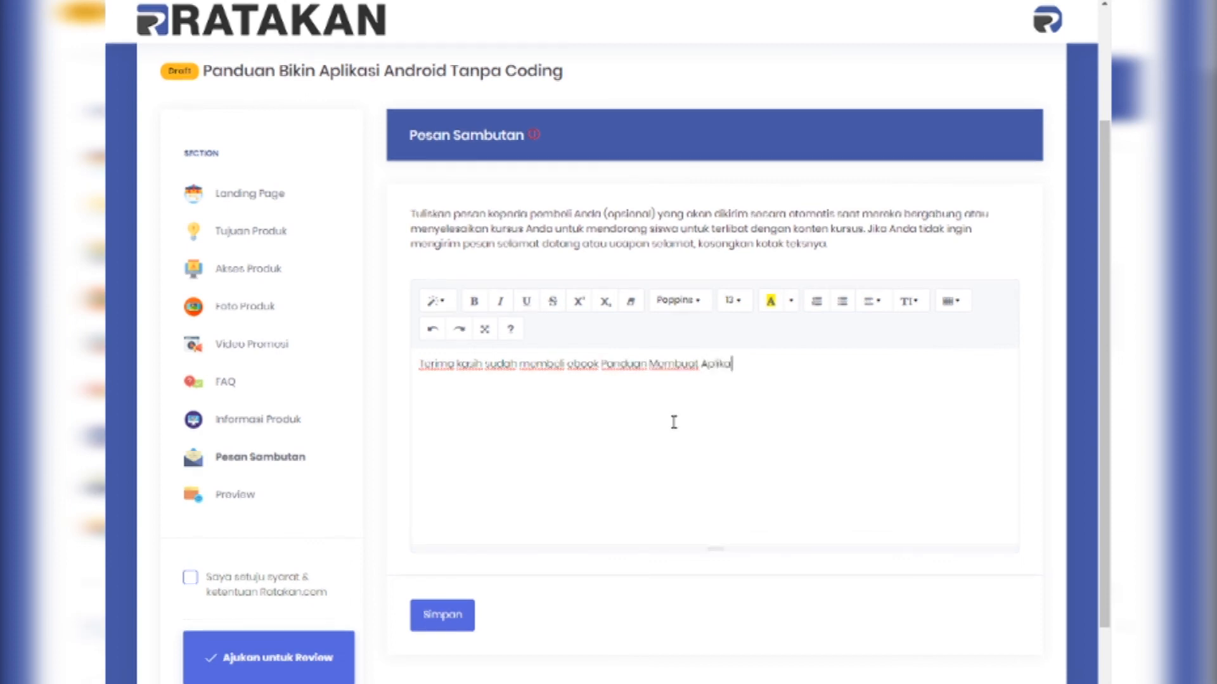
{"action": "type", "text": "si Android Tapa Coding."}
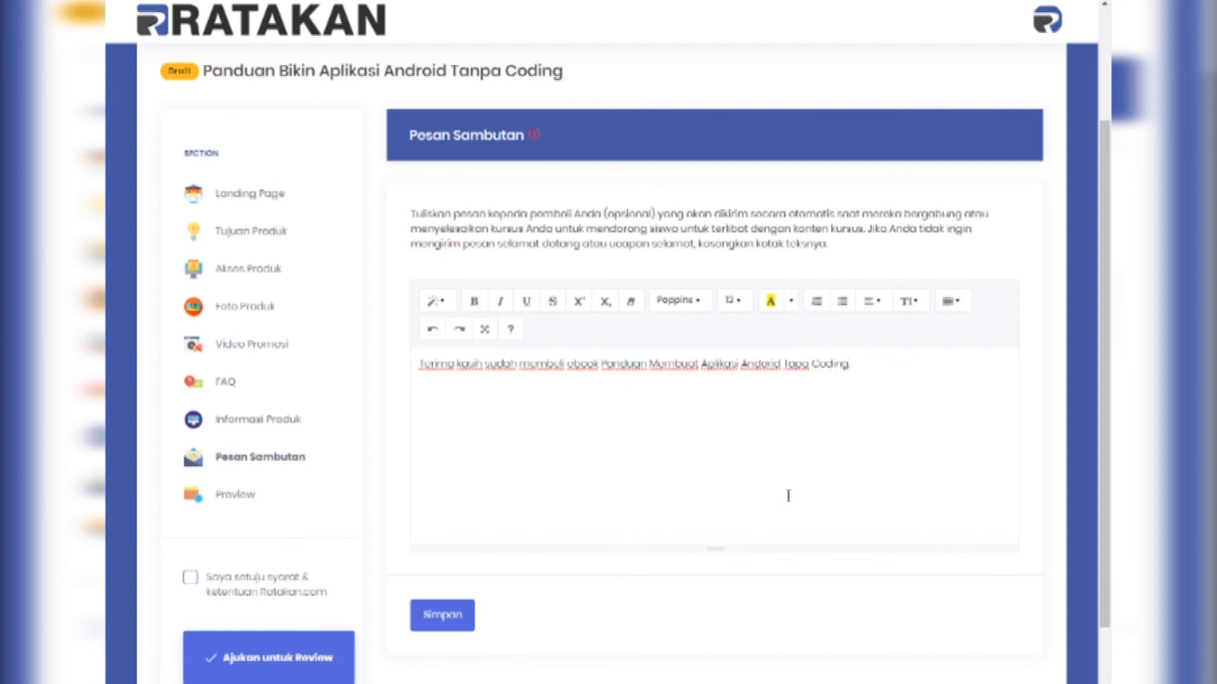
Step: Retype the misspelled word before "Tapa Coding" in the welcome message as "Andriod"
{"action": "key", "text": "BackSpace"}
{"action": "key", "text": "Right"}
{"action": "type", "text": "o"}
Step: Add a second line "Silakan akses produknya di member area." to the welcome message and save it
{"action": "left_click", "coordinate": [863, 361]}
{"action": "type", "text": "Silakan "}
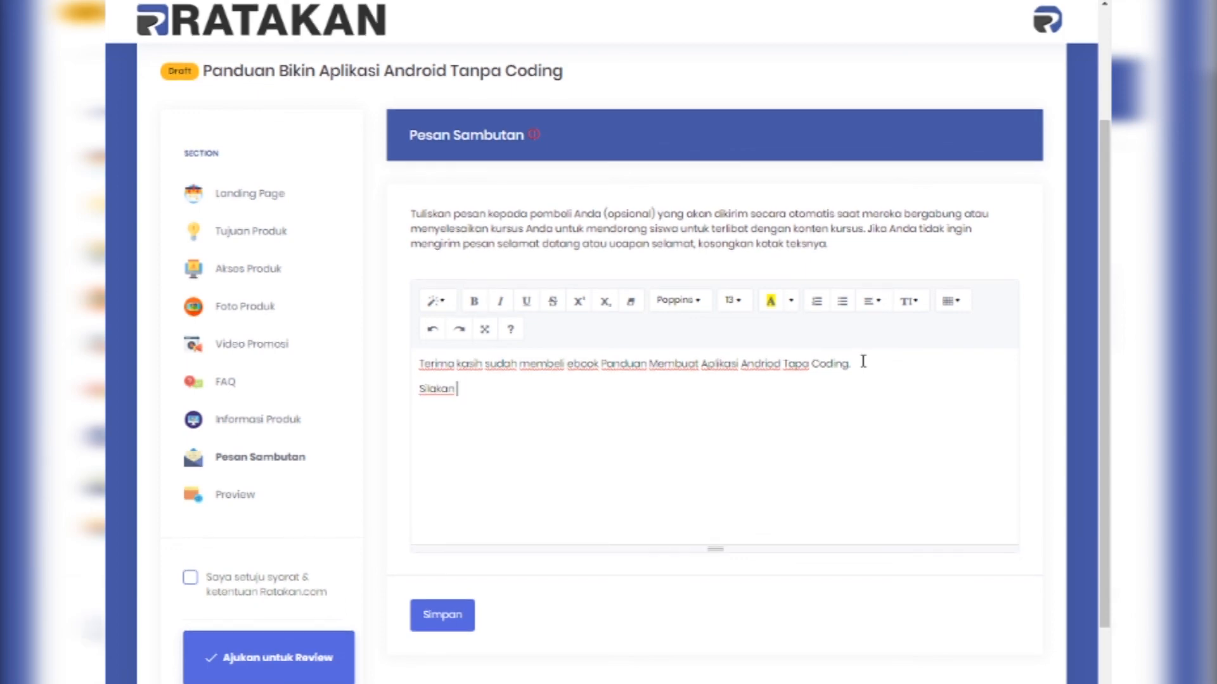
{"action": "type", "text": "akses poduknya di member area"}
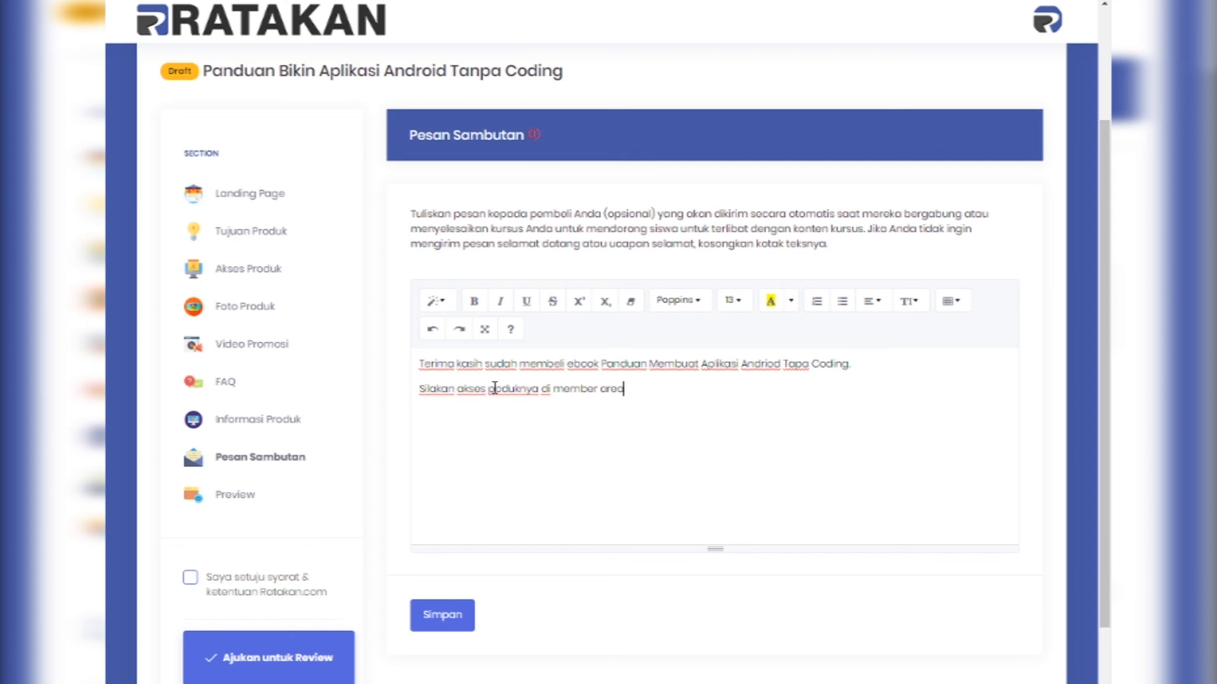
{"action": "type", "text": "r"}
{"action": "left_click", "coordinate": [647, 396]}
{"action": "scroll", "coordinate": [609, 420], "scroll_direction": "down", "scroll_amount": 2}
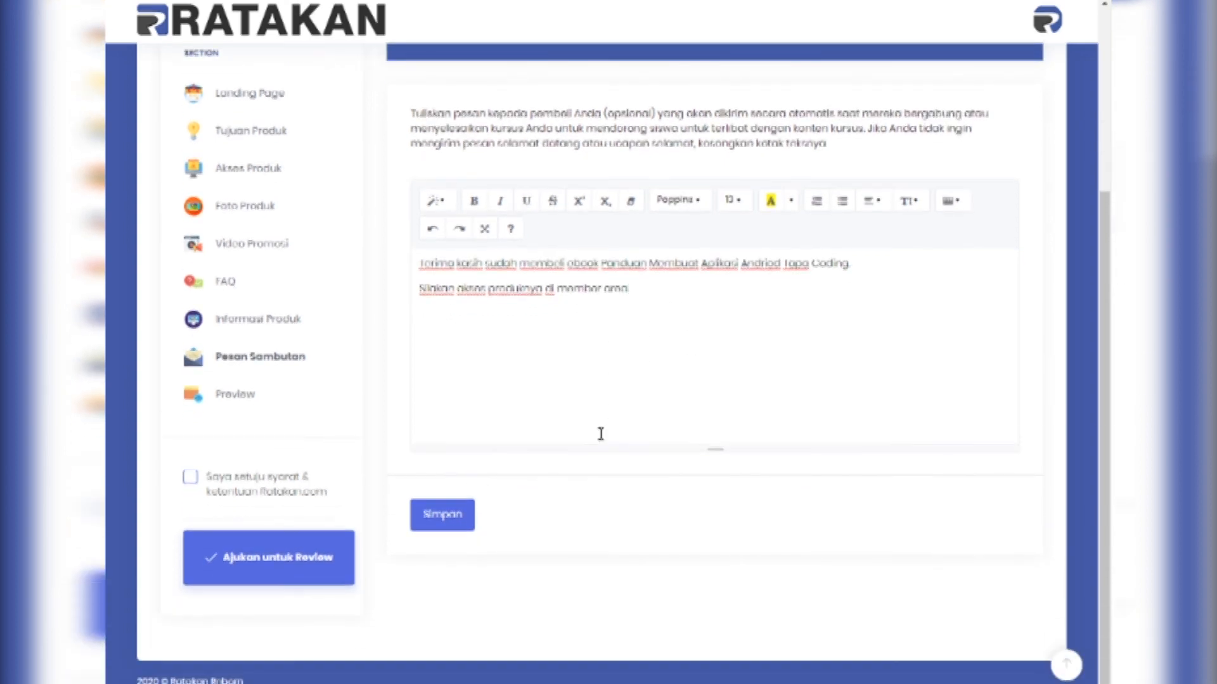
{"action": "left_click", "coordinate": [449, 528]}
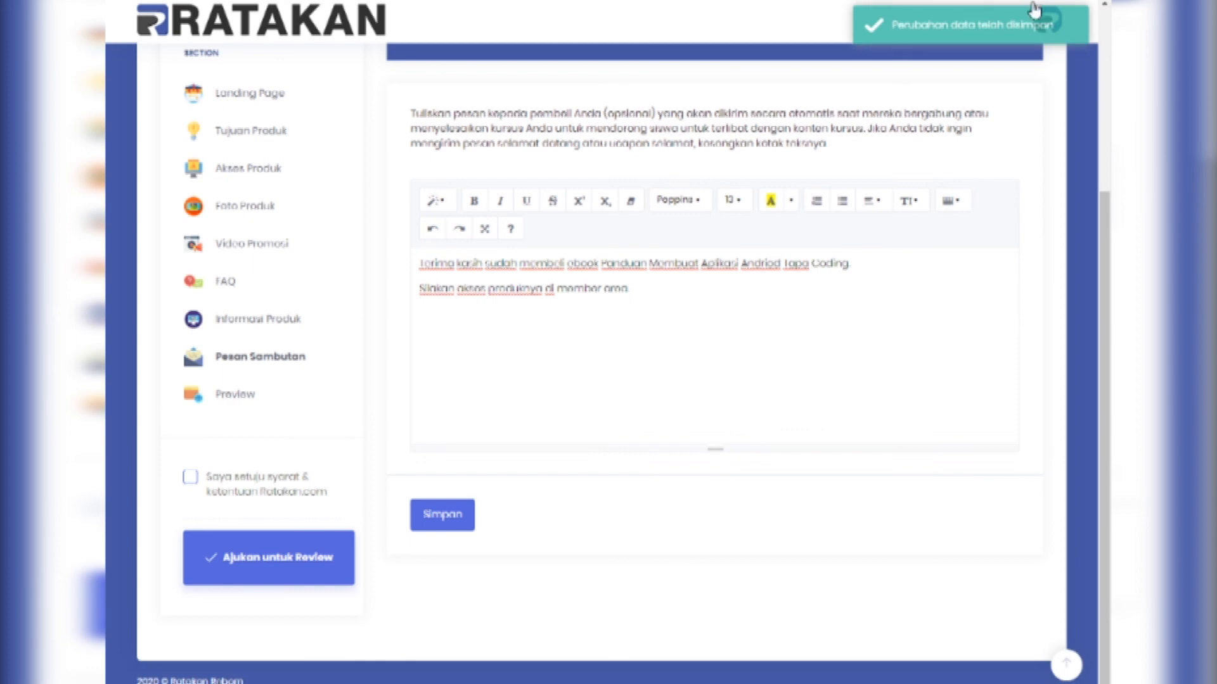
{"action": "scroll", "coordinate": [361, 374], "scroll_direction": "up", "scroll_amount": 4}
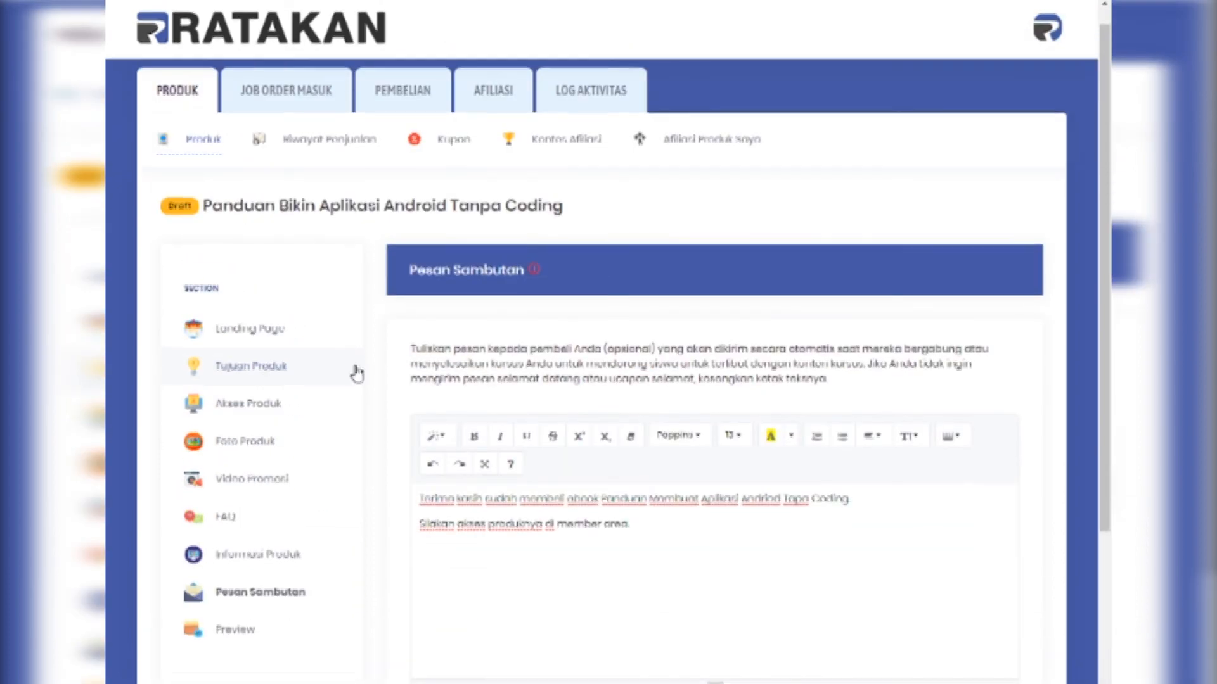
{"action": "scroll", "coordinate": [358, 372], "scroll_direction": "down", "scroll_amount": 2}
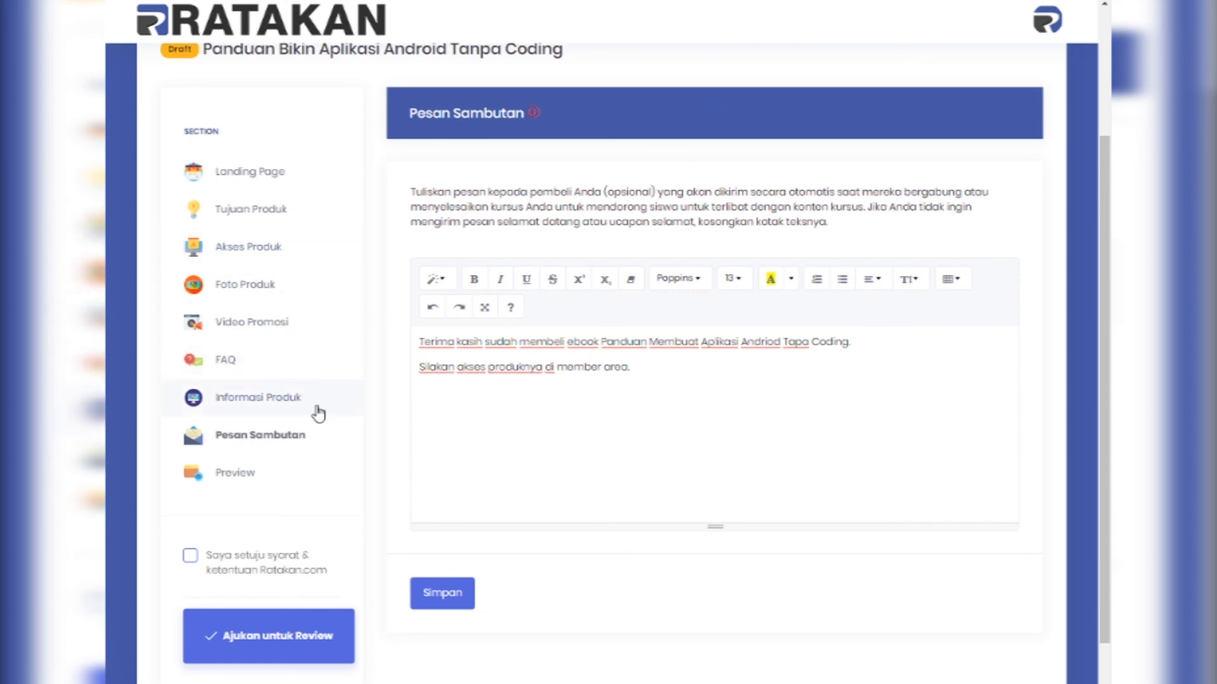
{"action": "scroll", "coordinate": [575, 365], "scroll_direction": "down", "scroll_amount": 2}
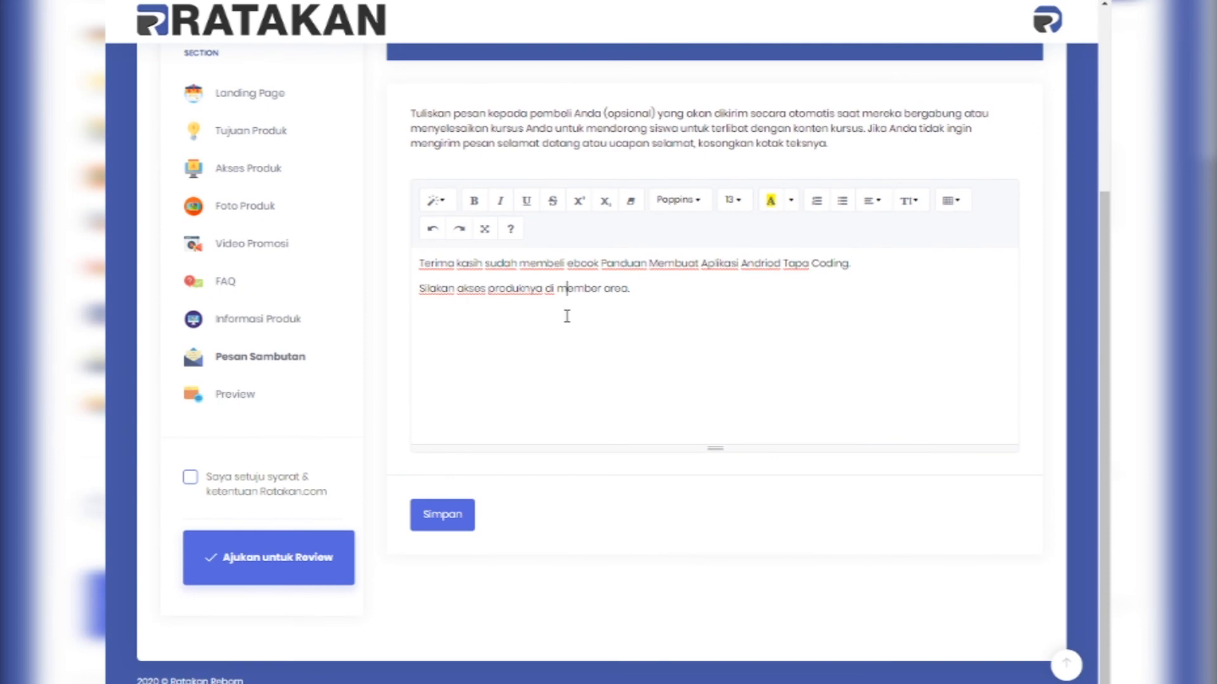
{"action": "left_click", "coordinate": [677, 288]}
{"action": "scroll", "coordinate": [633, 301], "scroll_direction": "up", "scroll_amount": 2}
{"action": "scroll", "coordinate": [569, 334], "scroll_direction": "down", "scroll_amount": 2}
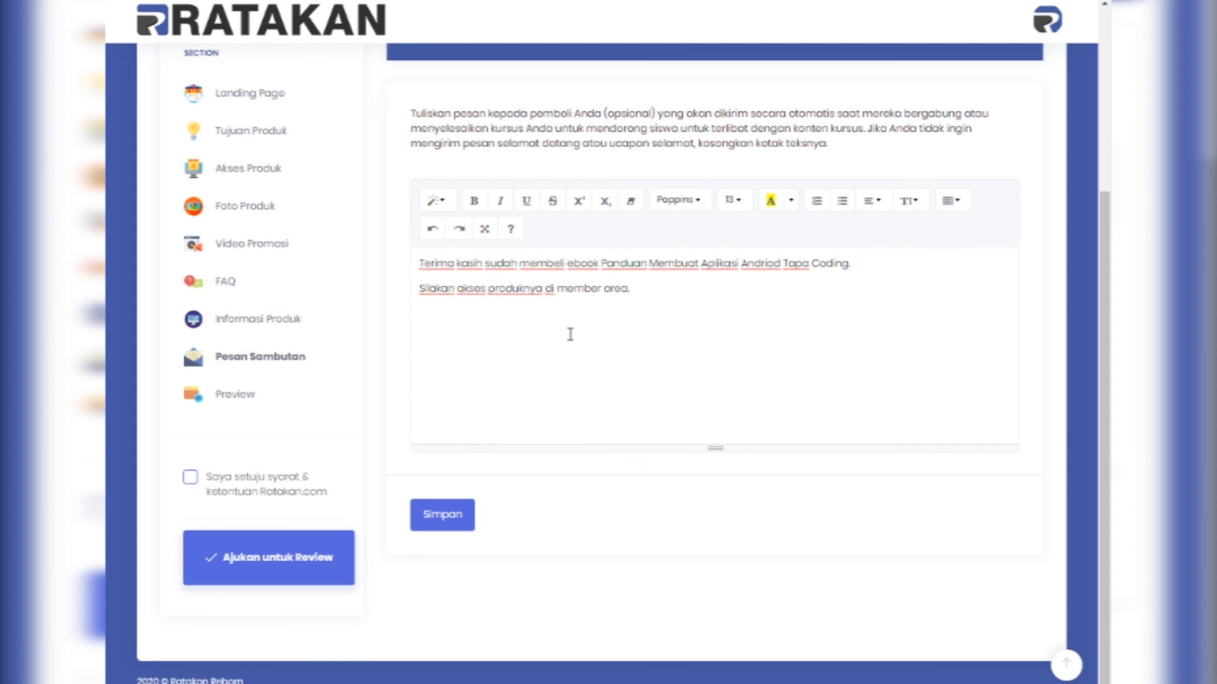
Step: Open the product's preview and examine its title, cover image, price and Informasi Produk entries
{"action": "left_click", "coordinate": [259, 406]}
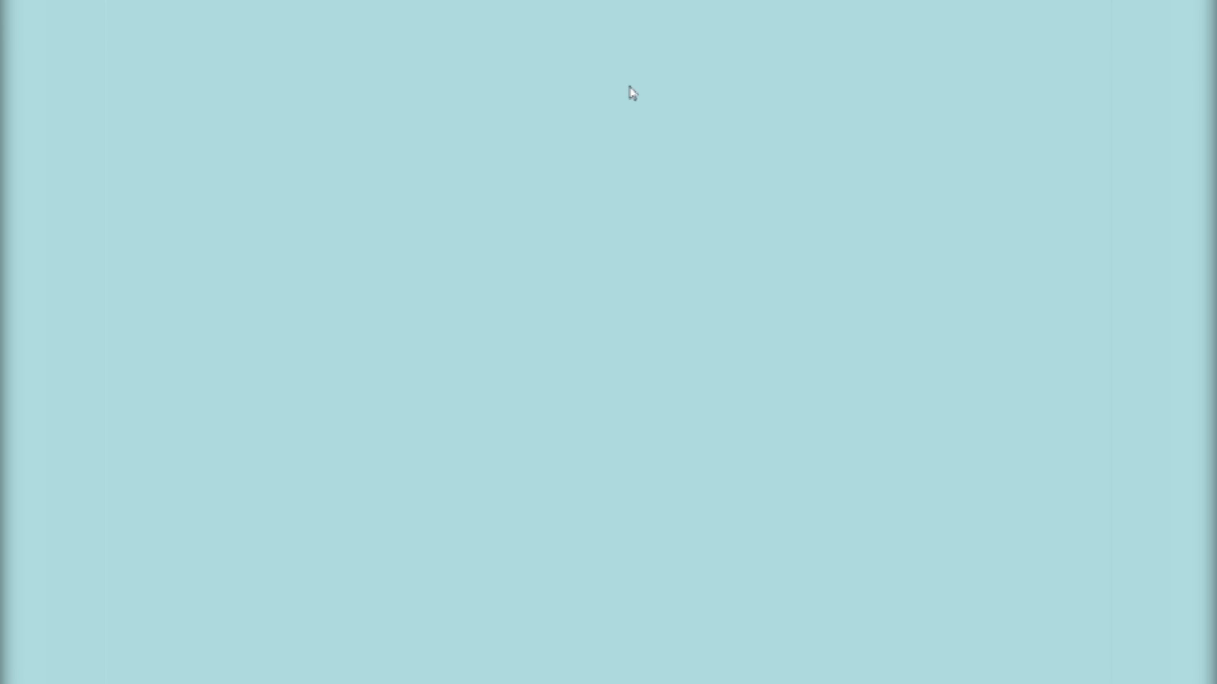
{"action": "scroll", "coordinate": [632, 126], "scroll_direction": "down", "scroll_amount": 2}
{"action": "scroll", "coordinate": [632, 168], "scroll_direction": "up", "scroll_amount": 2}
{"action": "scroll", "coordinate": [632, 168], "scroll_direction": "down", "scroll_amount": 3}
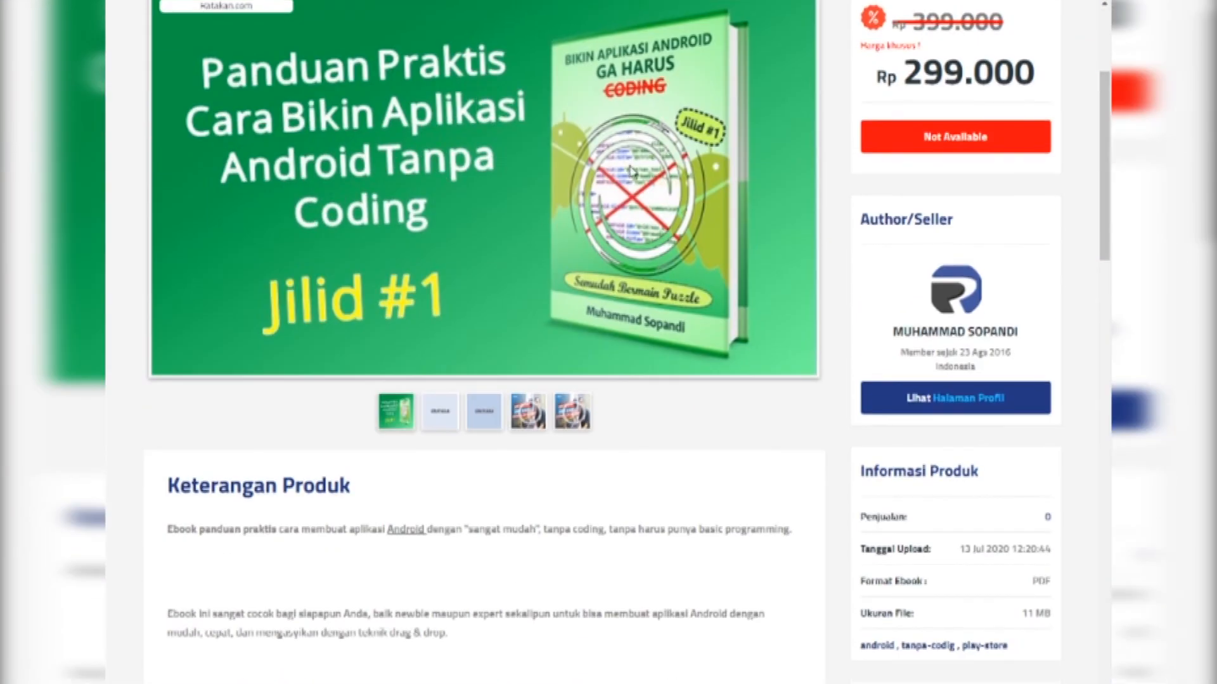
{"action": "mouse_move", "coordinate": [632, 170]}
{"action": "scroll", "coordinate": [632, 170], "scroll_direction": "up", "scroll_amount": 3}
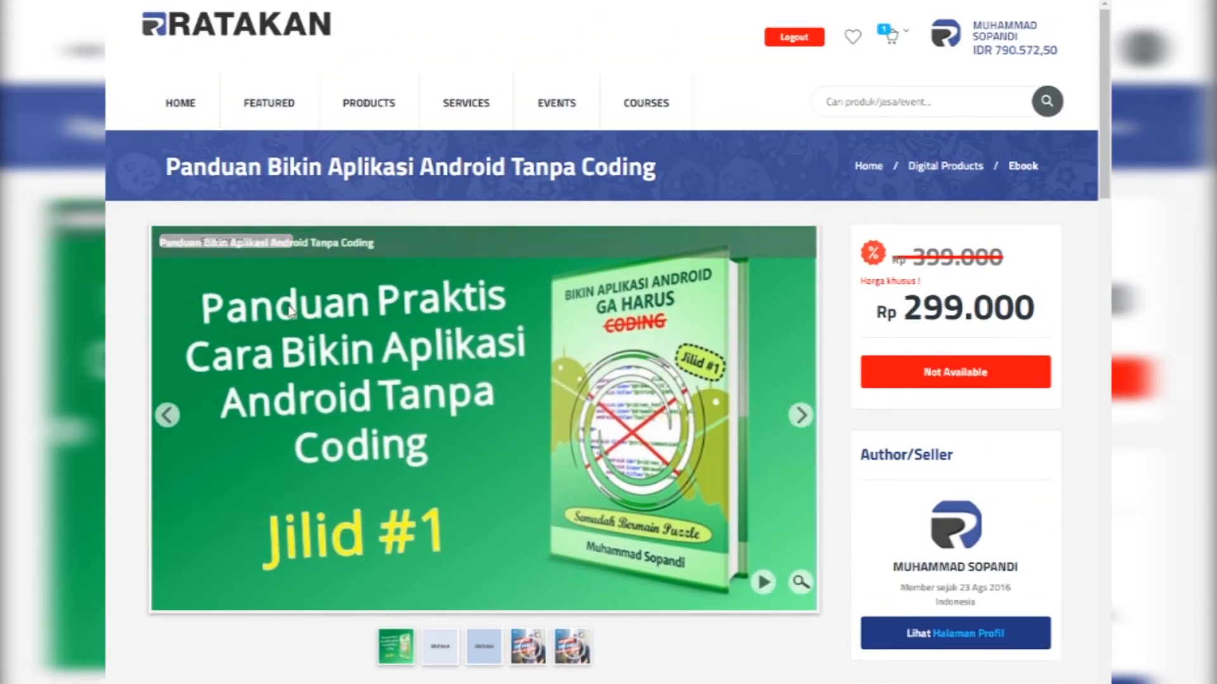
{"action": "scroll", "coordinate": [317, 363], "scroll_direction": "down", "scroll_amount": 1}
{"action": "scroll", "coordinate": [555, 326], "scroll_direction": "down", "scroll_amount": 1}
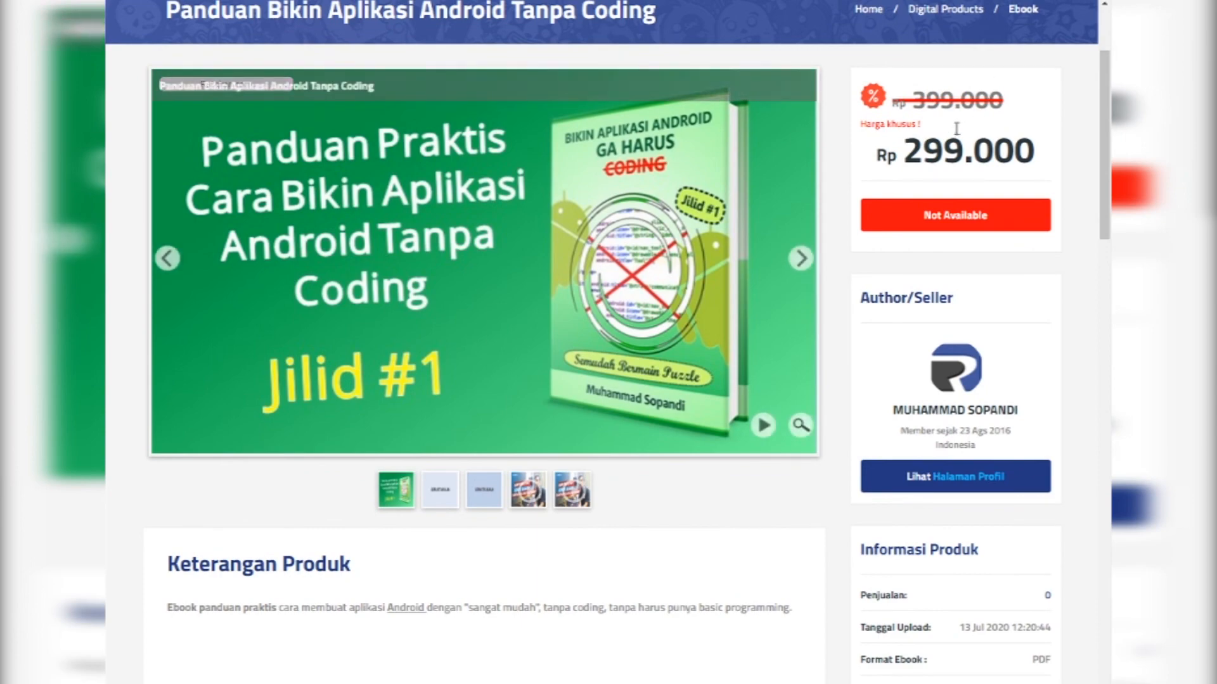
{"action": "scroll", "coordinate": [996, 206], "scroll_direction": "down", "scroll_amount": 2}
{"action": "scroll", "coordinate": [996, 206], "scroll_direction": "down", "scroll_amount": 2}
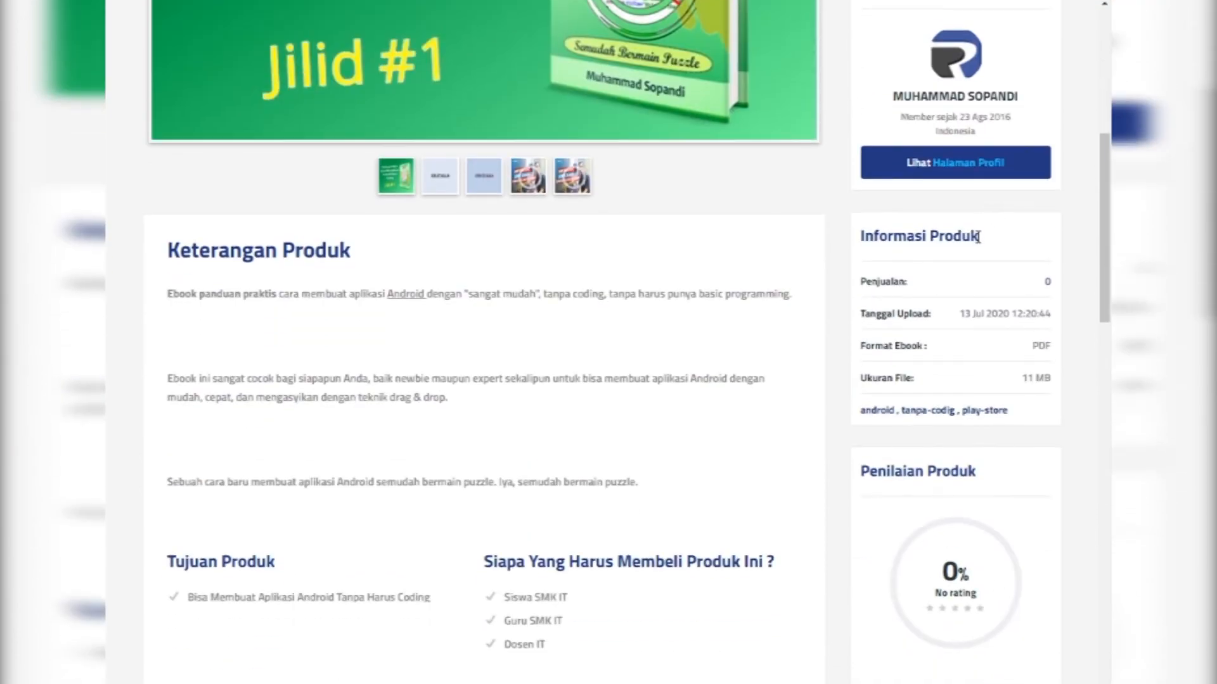
{"action": "left_click_drag", "start_coordinate": [863, 235], "coordinate": [1001, 241]}
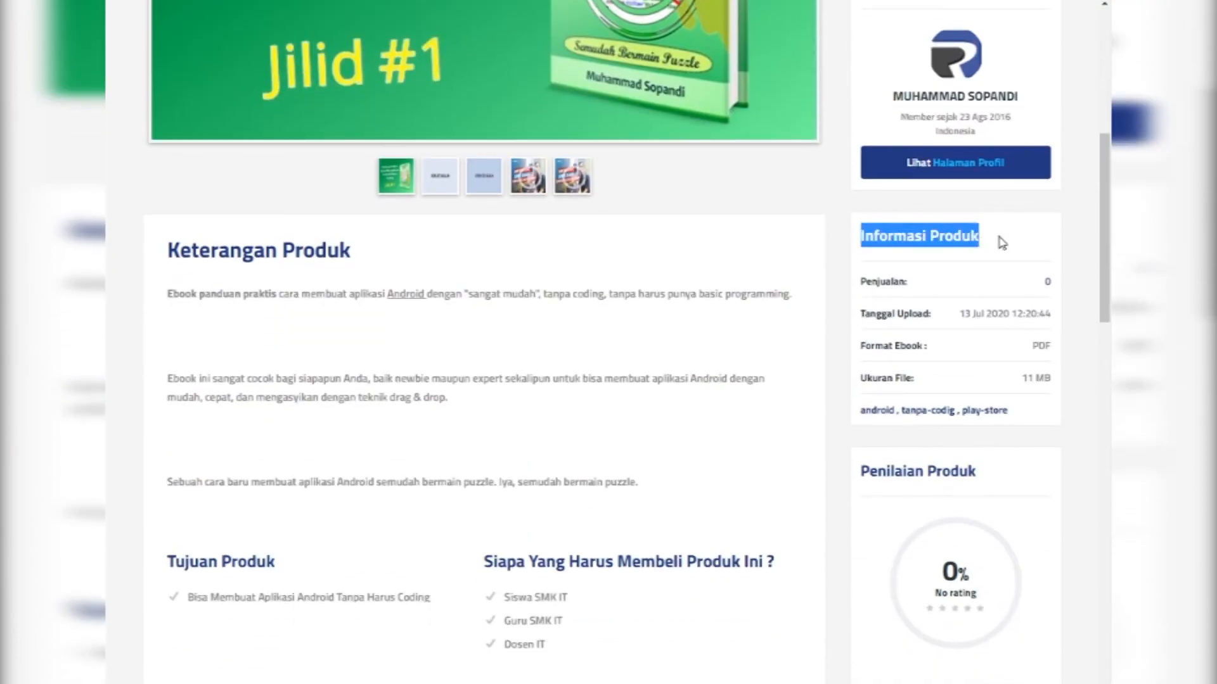
{"action": "left_click", "coordinate": [874, 337]}
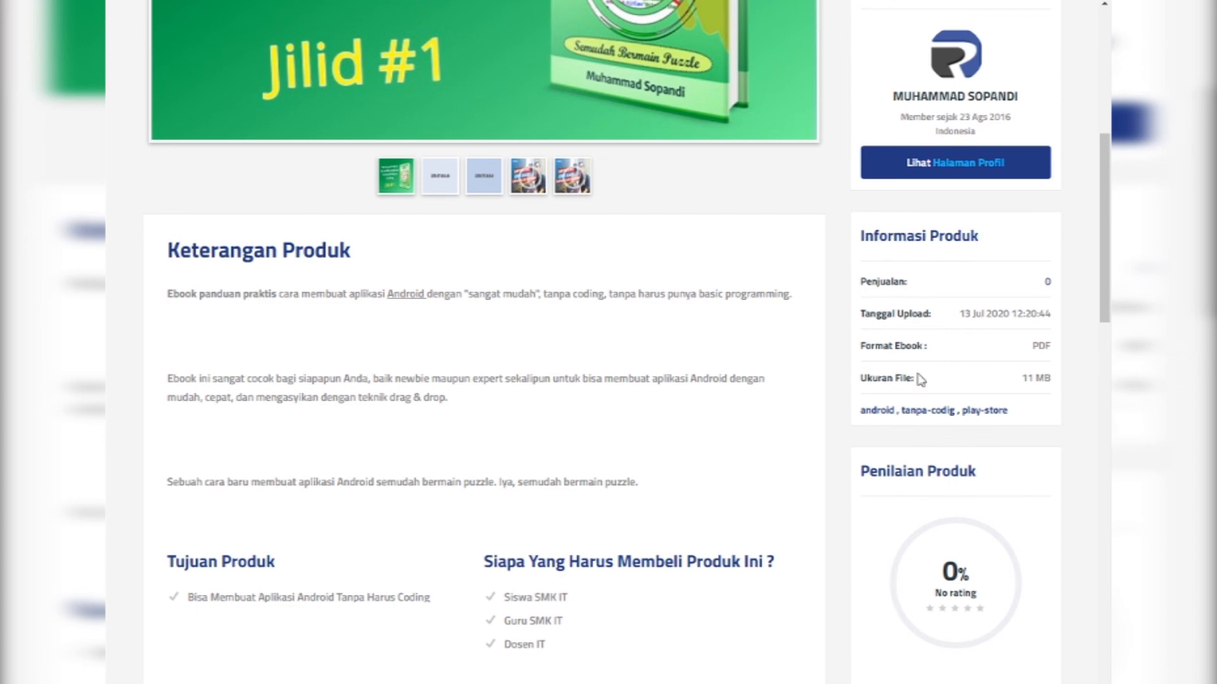
Step: Read through the preview's Keterangan Produk, Tujuan Produk, target buyers and Prasyarat sections
{"action": "scroll", "coordinate": [989, 380], "scroll_direction": "down", "scroll_amount": 1}
{"action": "scroll", "coordinate": [272, 242], "scroll_direction": "down", "scroll_amount": 1}
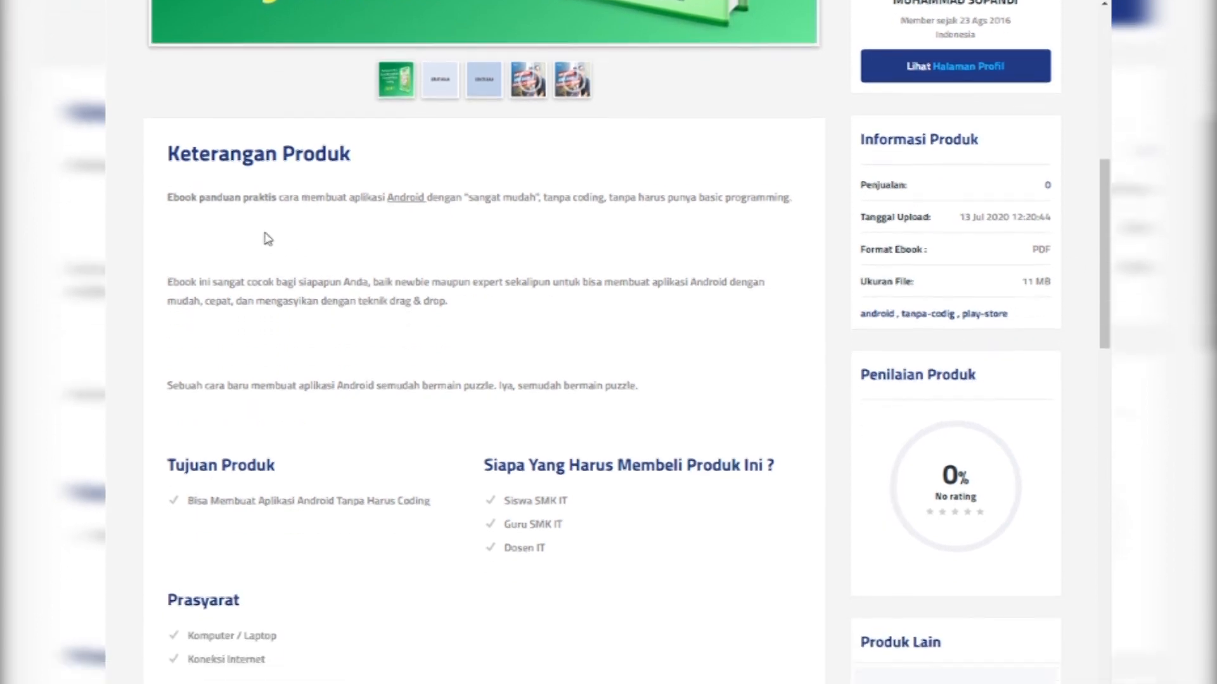
{"action": "scroll", "coordinate": [526, 310], "scroll_direction": "down", "scroll_amount": 2}
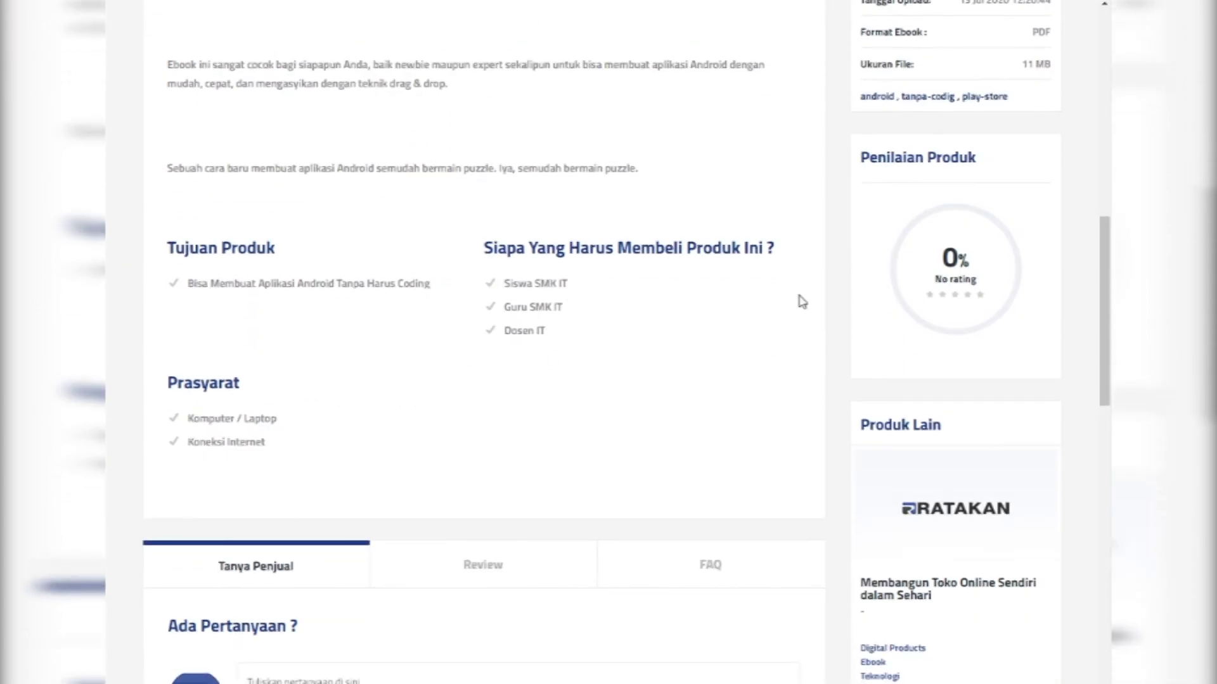
{"action": "scroll", "coordinate": [801, 298], "scroll_direction": "up", "scroll_amount": 10}
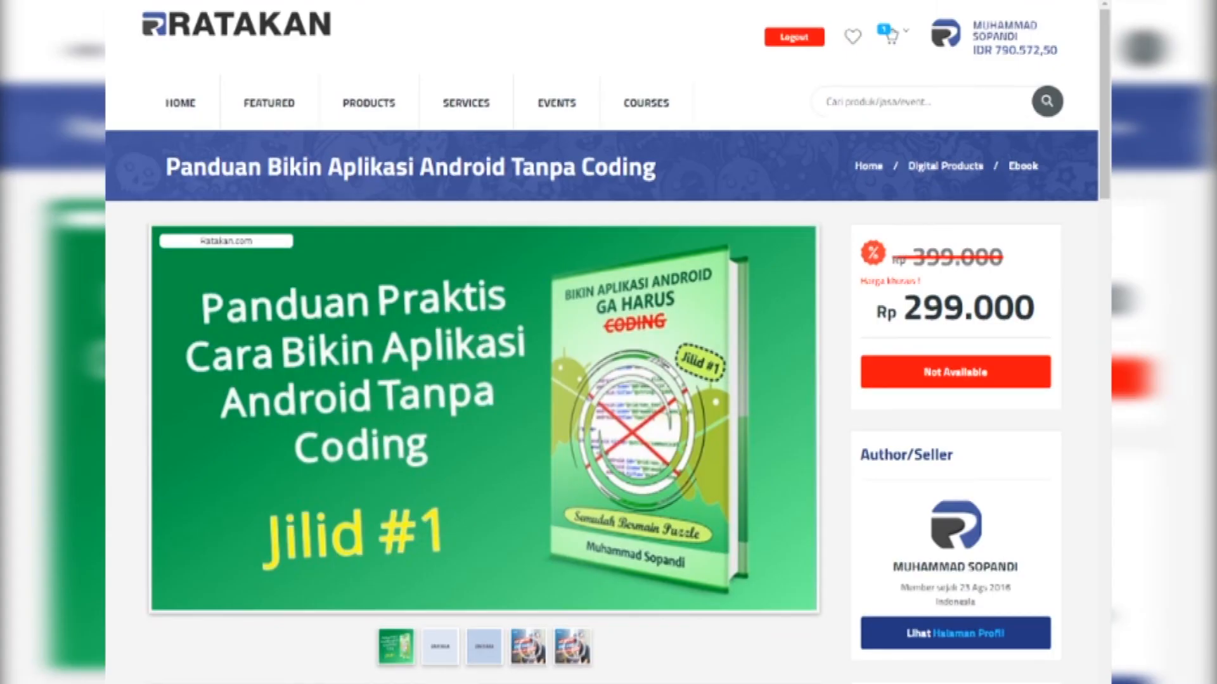
{"action": "scroll", "coordinate": [845, 155], "scroll_direction": "down", "scroll_amount": 10}
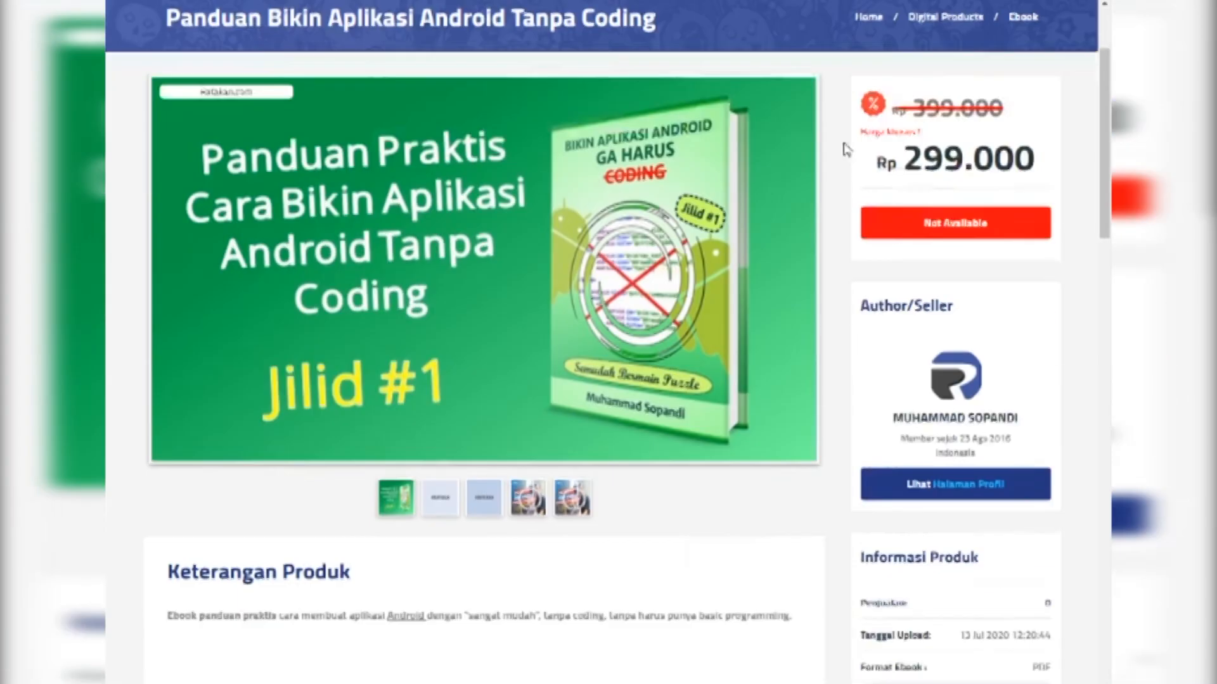
{"action": "scroll", "coordinate": [845, 165], "scroll_direction": "up", "scroll_amount": 6}
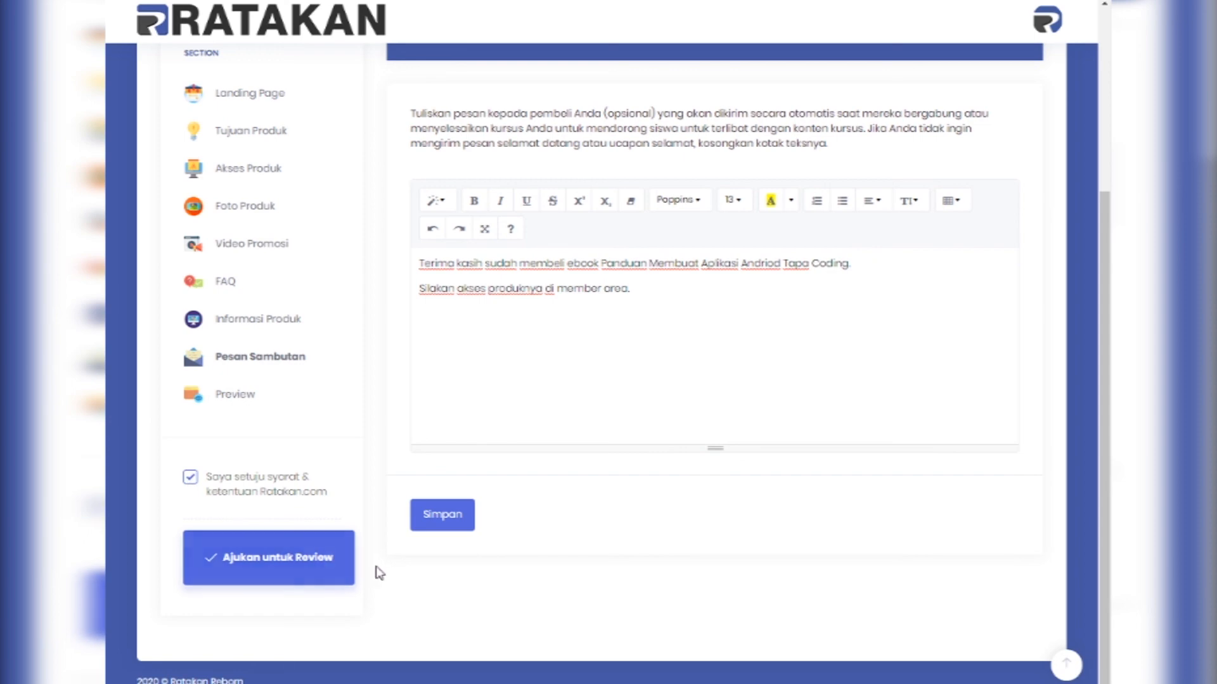
Step: Submit the ebook product for review and confirm the submission
{"action": "left_click", "coordinate": [267, 570]}
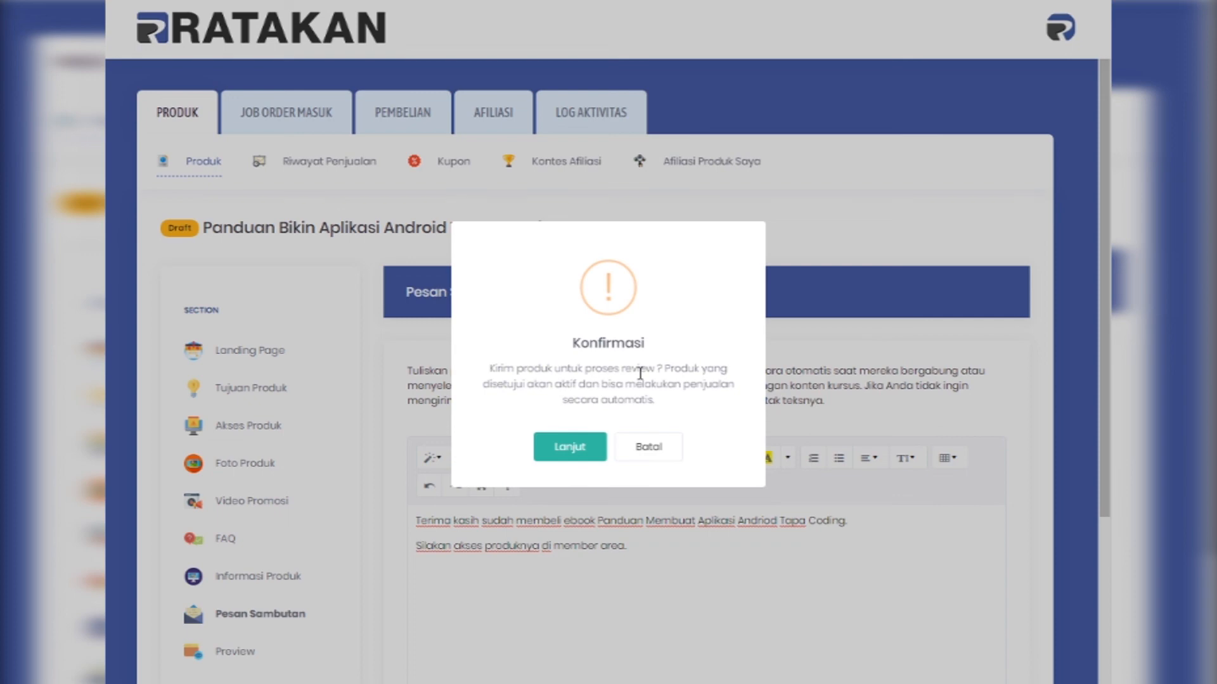
{"action": "left_click", "coordinate": [572, 451]}
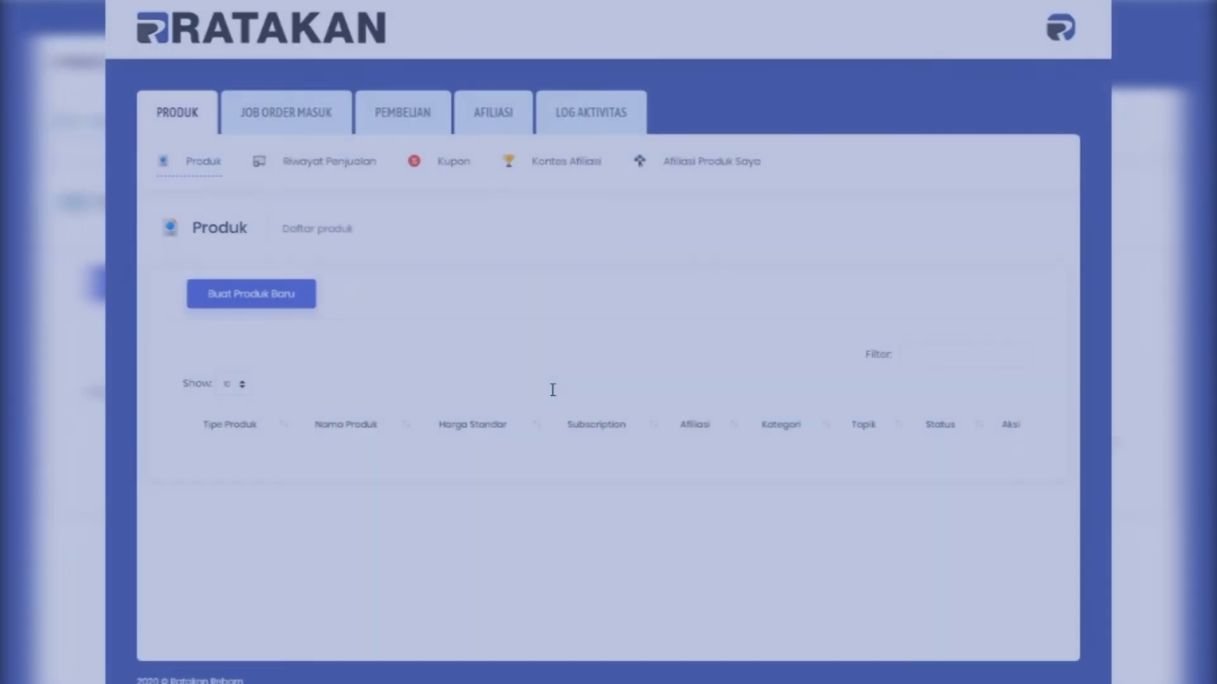
{"action": "scroll", "coordinate": [543, 359], "scroll_direction": "down", "scroll_amount": 2}
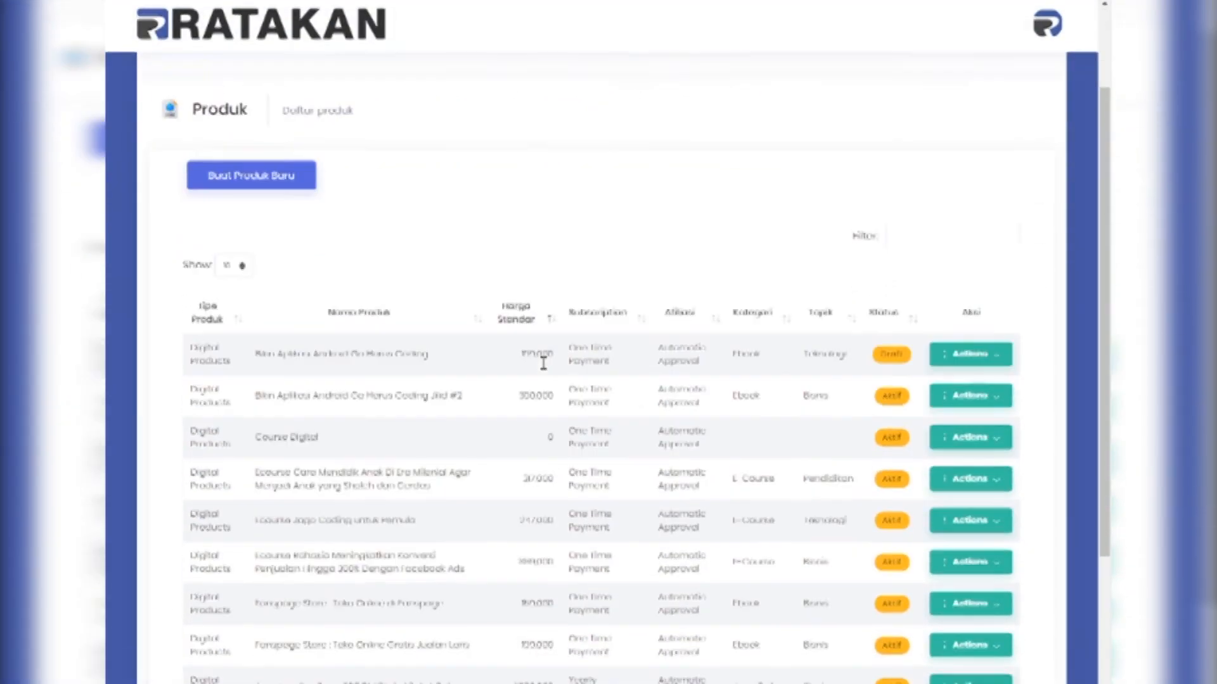
{"action": "scroll", "coordinate": [557, 372], "scroll_direction": "up", "scroll_amount": 2}
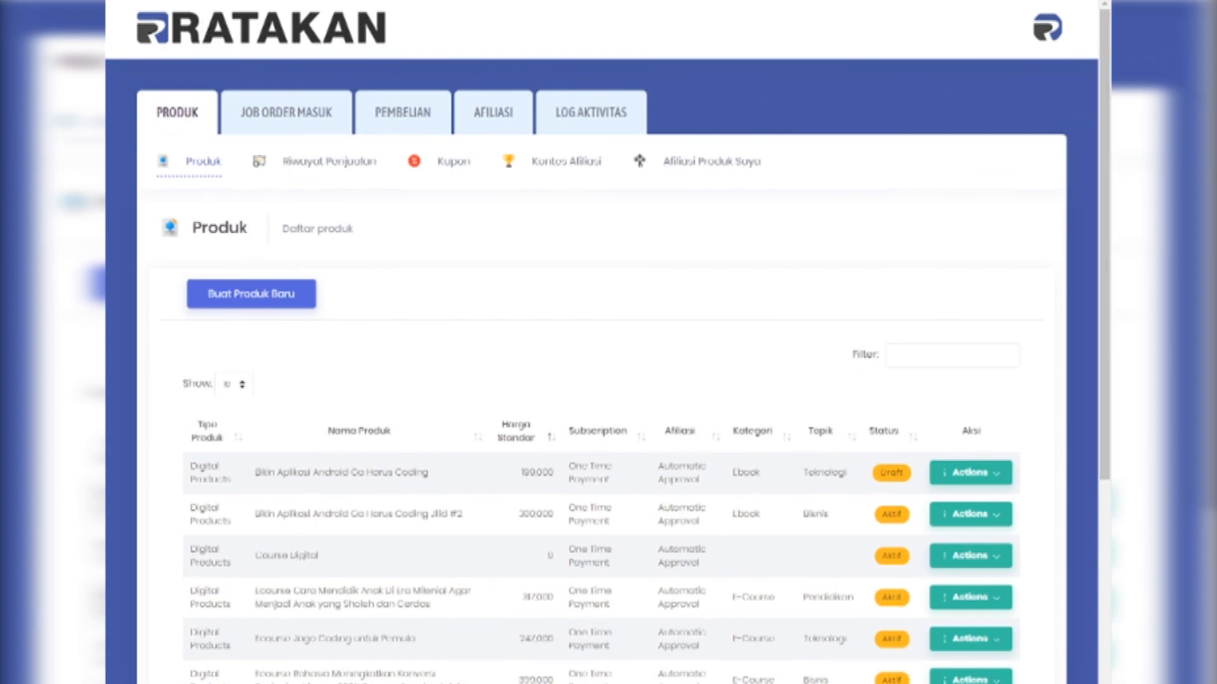
Step: Open the Ratakan homepage and examine the Latest Digital Products section for the submitted ebook
{"action": "left_click", "coordinate": [211, 28]}
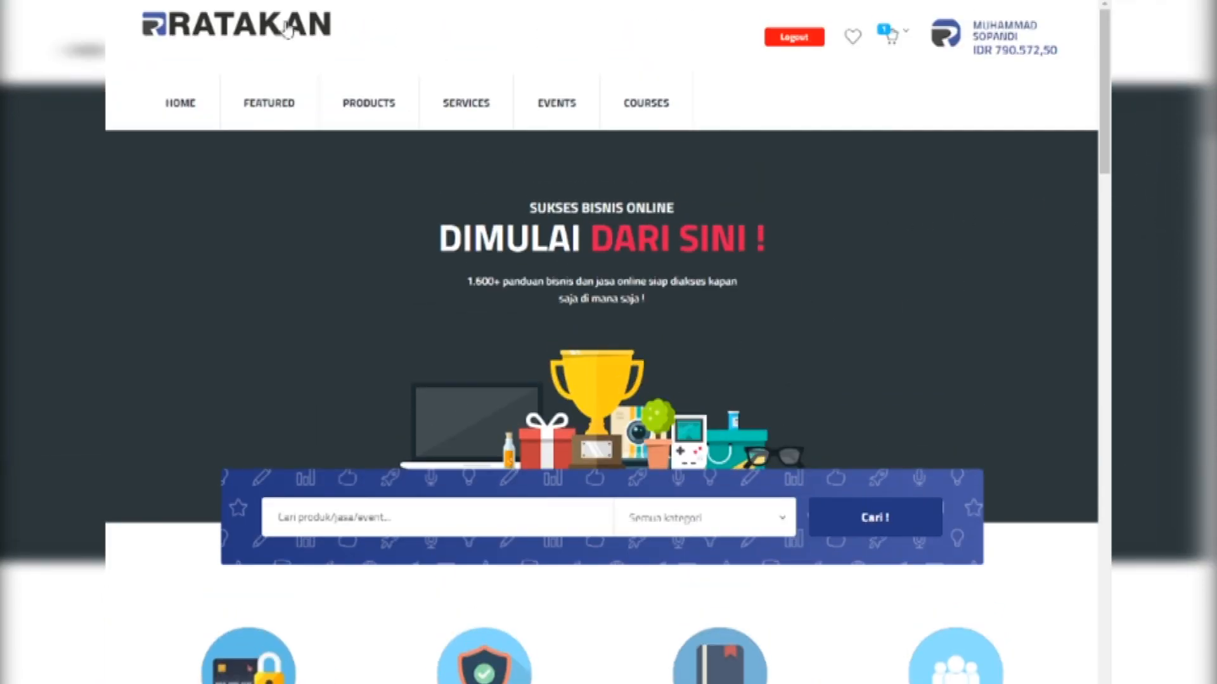
{"action": "scroll", "coordinate": [348, 157], "scroll_direction": "down", "scroll_amount": 20}
{"action": "scroll", "coordinate": [340, 222], "scroll_direction": "up", "scroll_amount": 2}
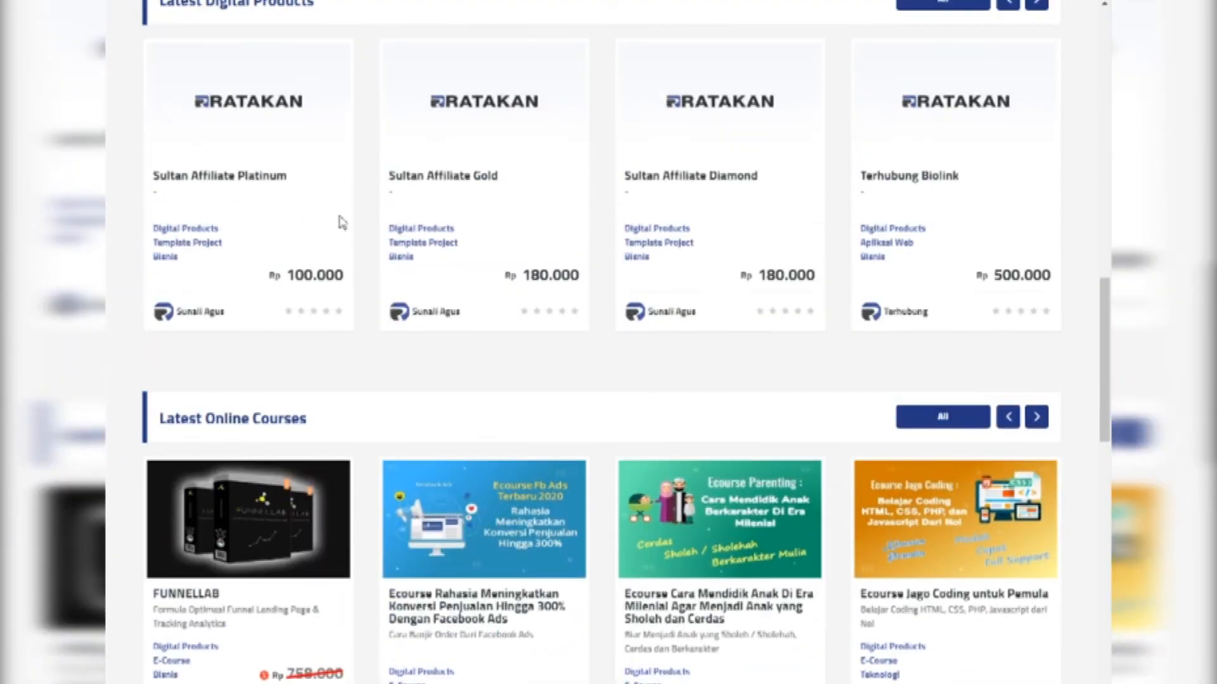
{"action": "scroll", "coordinate": [214, 135], "scroll_direction": "up", "scroll_amount": 4}
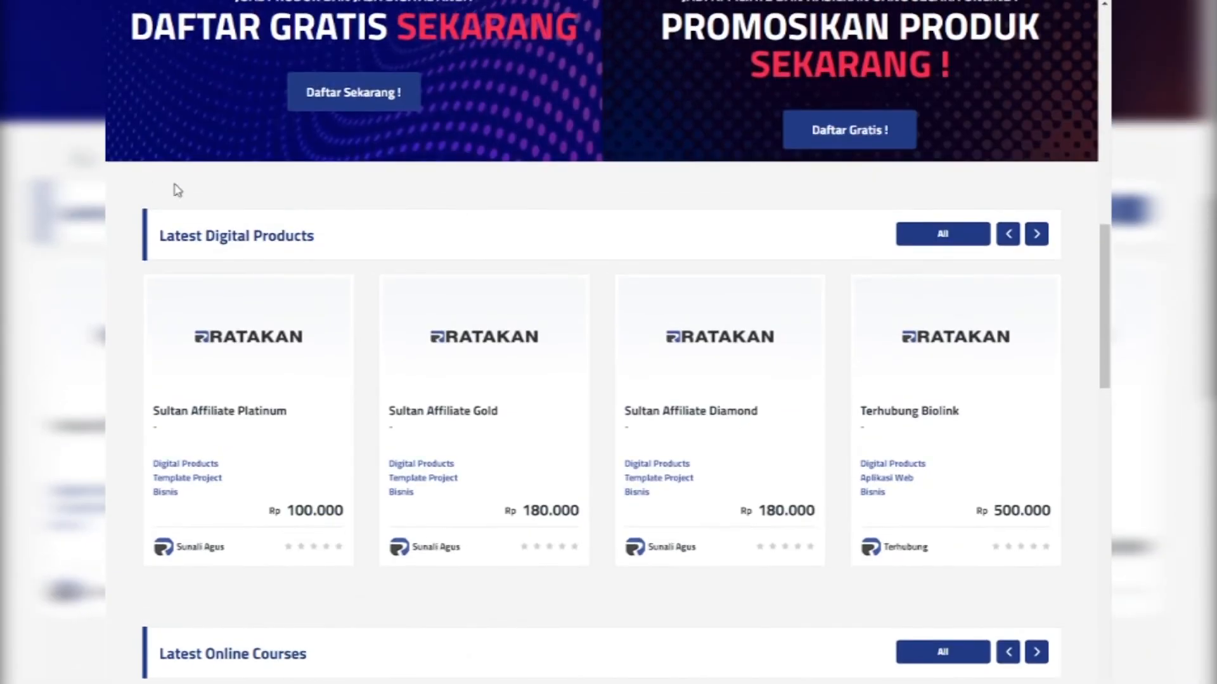
{"action": "double_click", "coordinate": [204, 238]}
{"action": "left_click", "coordinate": [499, 211]}
{"action": "scroll", "coordinate": [434, 198], "scroll_direction": "up", "scroll_amount": 4}
{"action": "scroll", "coordinate": [454, 198], "scroll_direction": "down", "scroll_amount": 5}
{"action": "scroll", "coordinate": [437, 193], "scroll_direction": "up", "scroll_amount": 1}
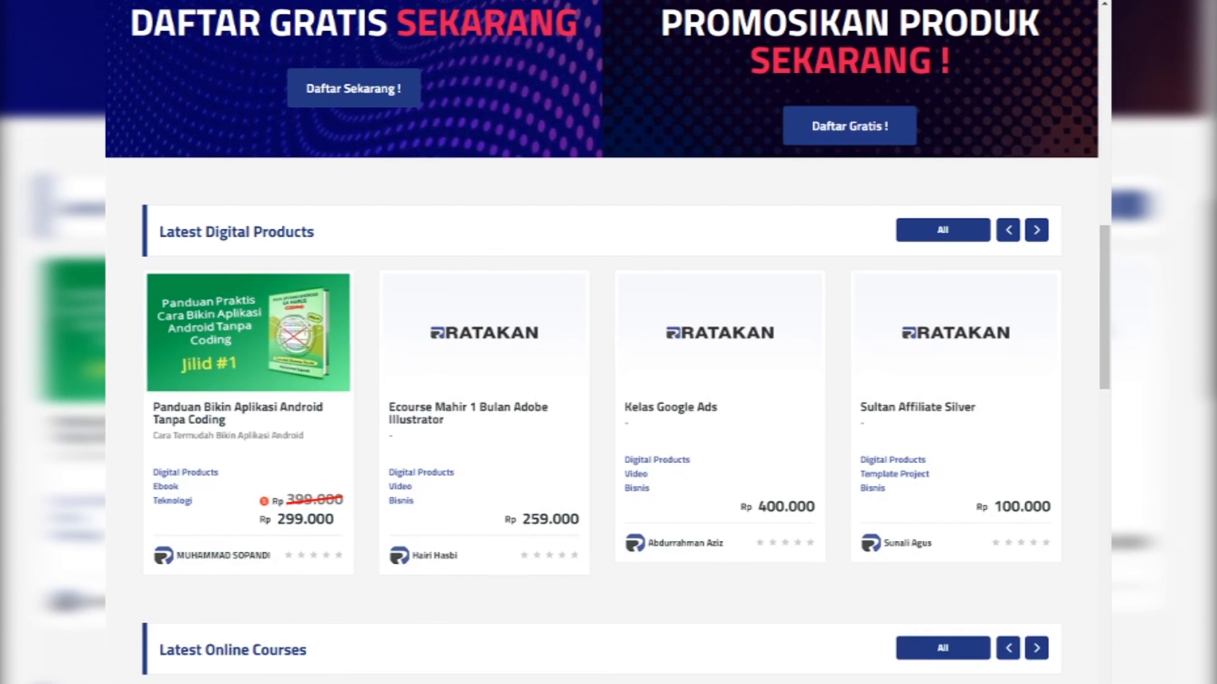
{"action": "scroll", "coordinate": [254, 424], "scroll_direction": "down", "scroll_amount": 1}
{"action": "scroll", "coordinate": [253, 426], "scroll_direction": "down", "scroll_amount": 1}
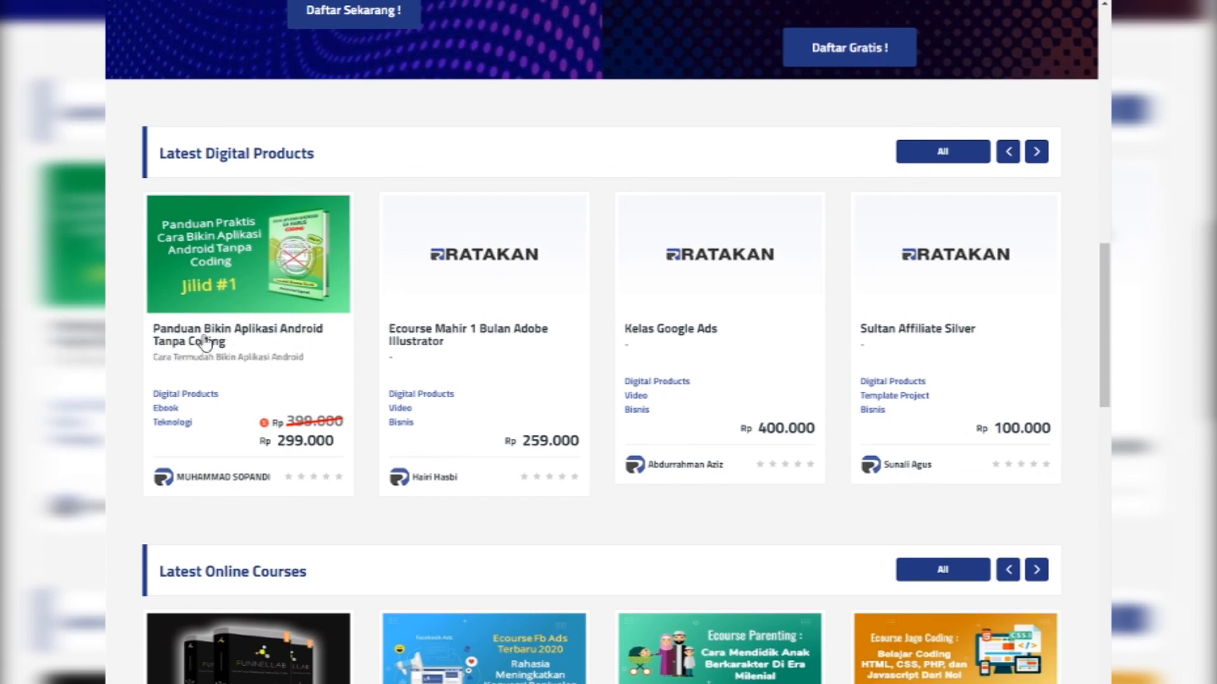
{"action": "scroll", "coordinate": [274, 340], "scroll_direction": "up", "scroll_amount": 3}
{"action": "scroll", "coordinate": [404, 310], "scroll_direction": "down", "scroll_amount": 2}
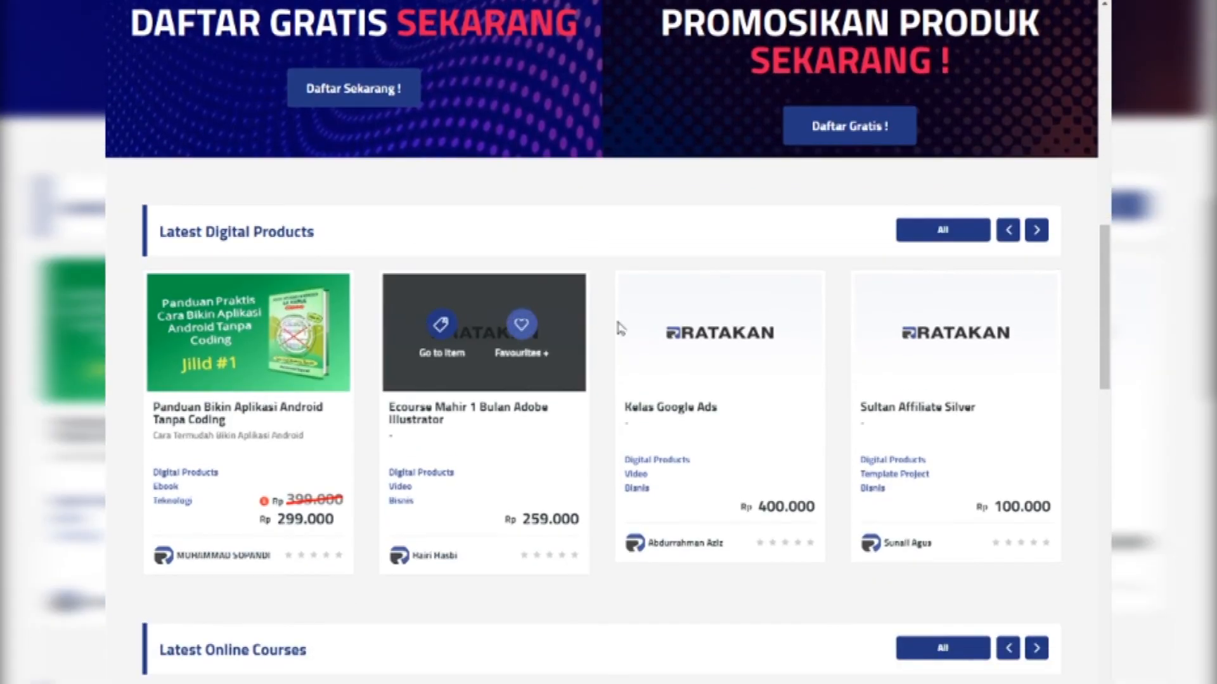